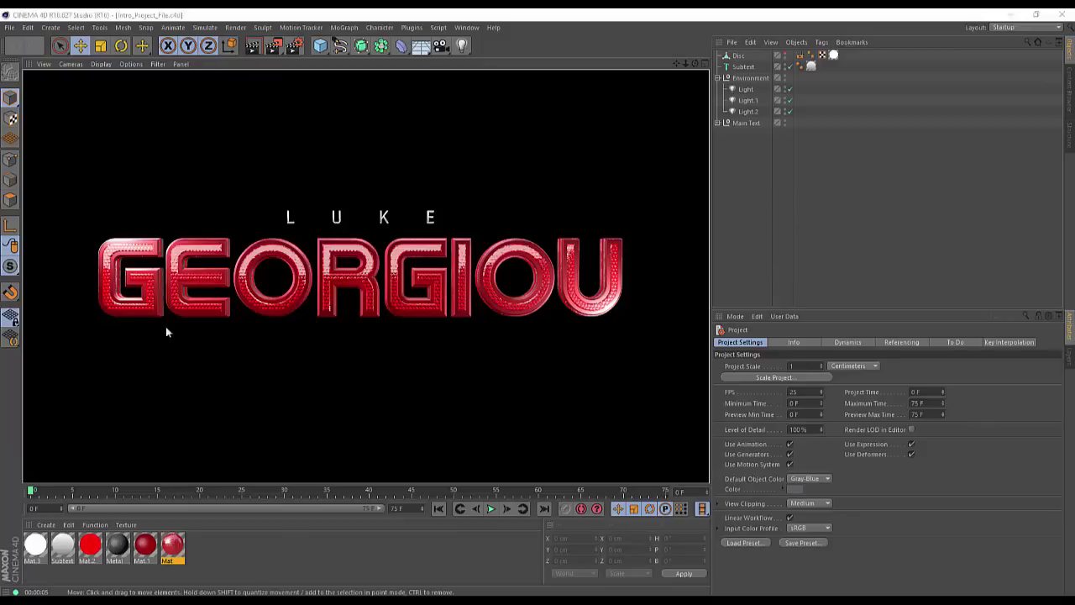
Select the first light in the Environment group, then extend the timeline to 200 frames with the preview range covering its full length
left_click(818, 231)
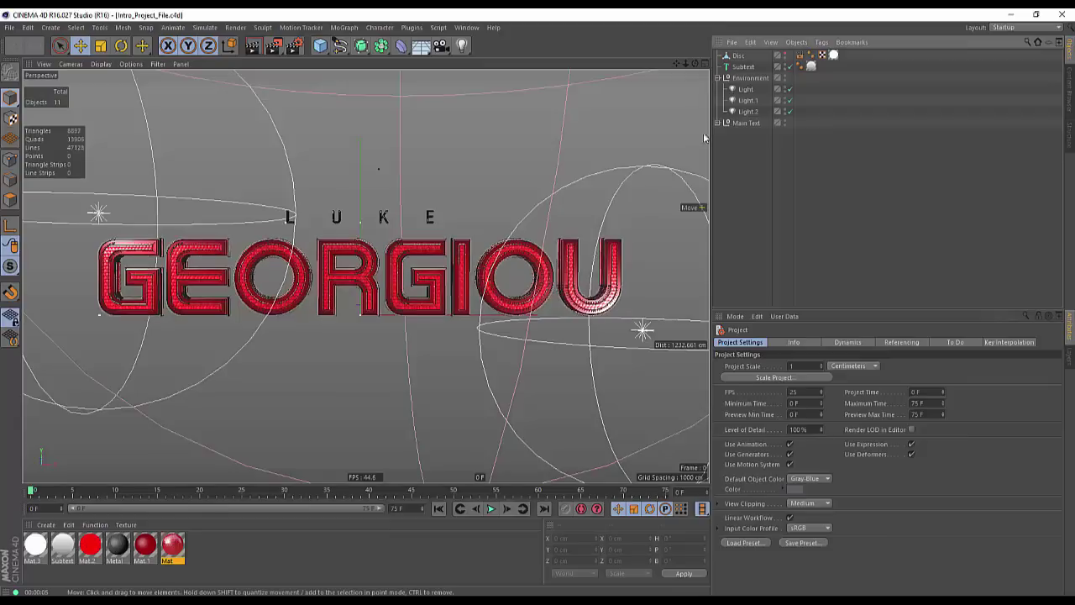
left_click(745, 88)
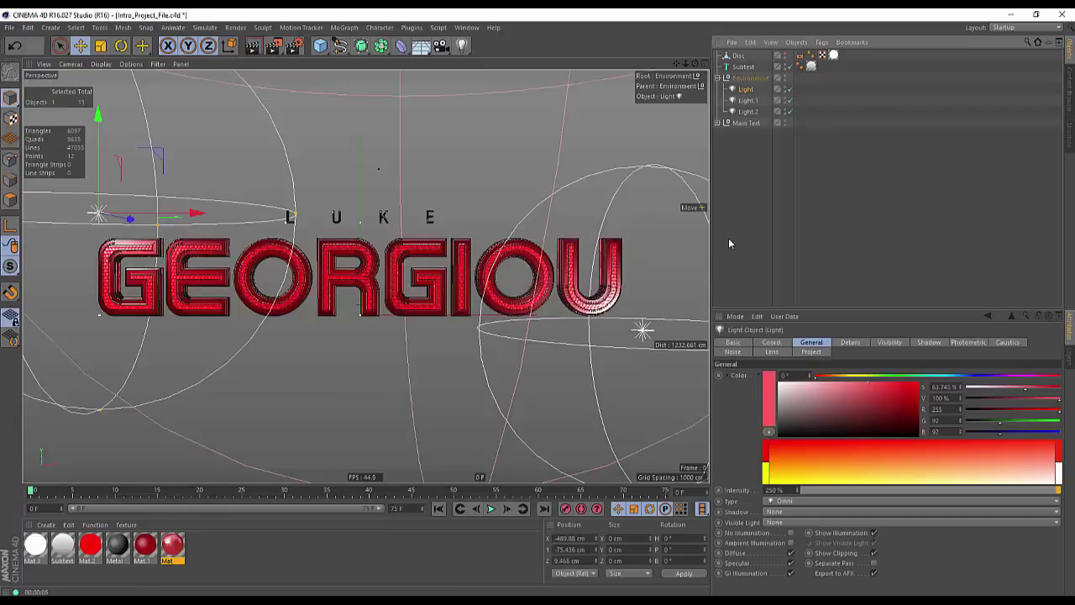
left_click(744, 100)
left_click(747, 111)
left_click(746, 89)
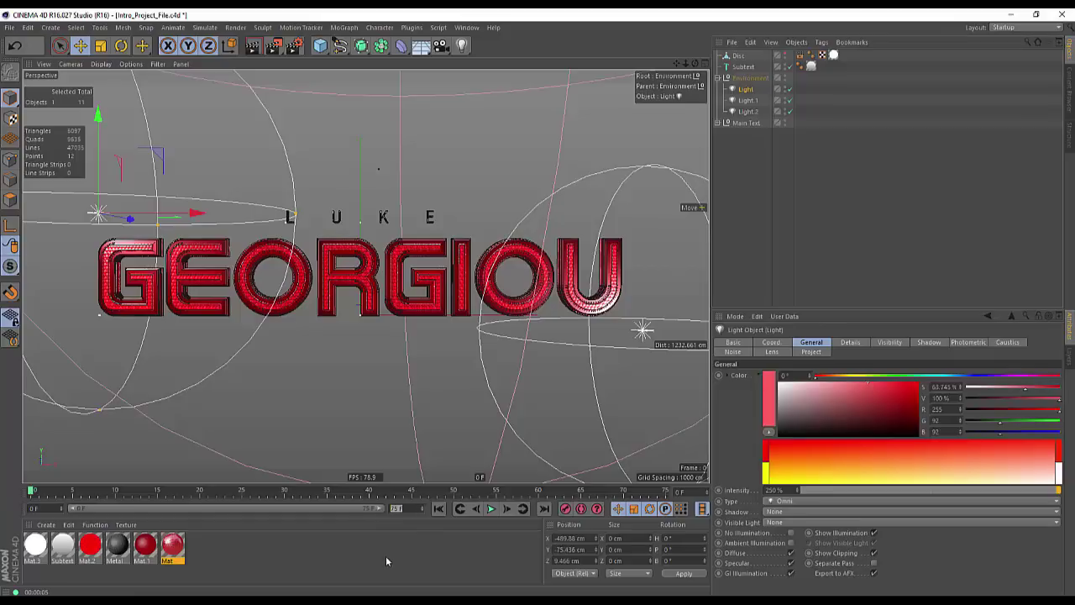
type("200")
key("Return")
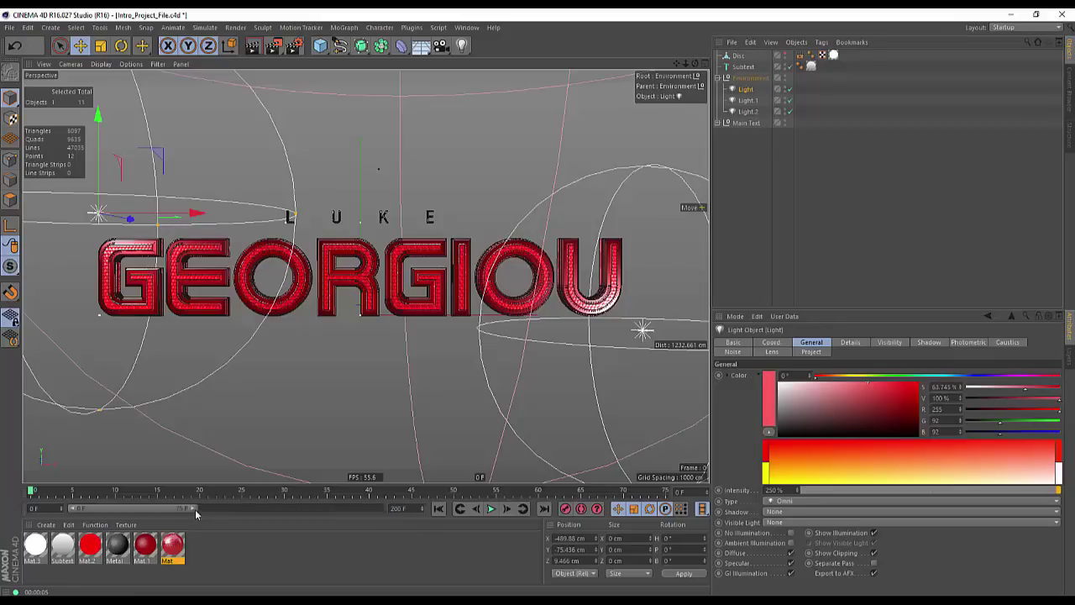
left_click_drag(195, 514, 380, 510)
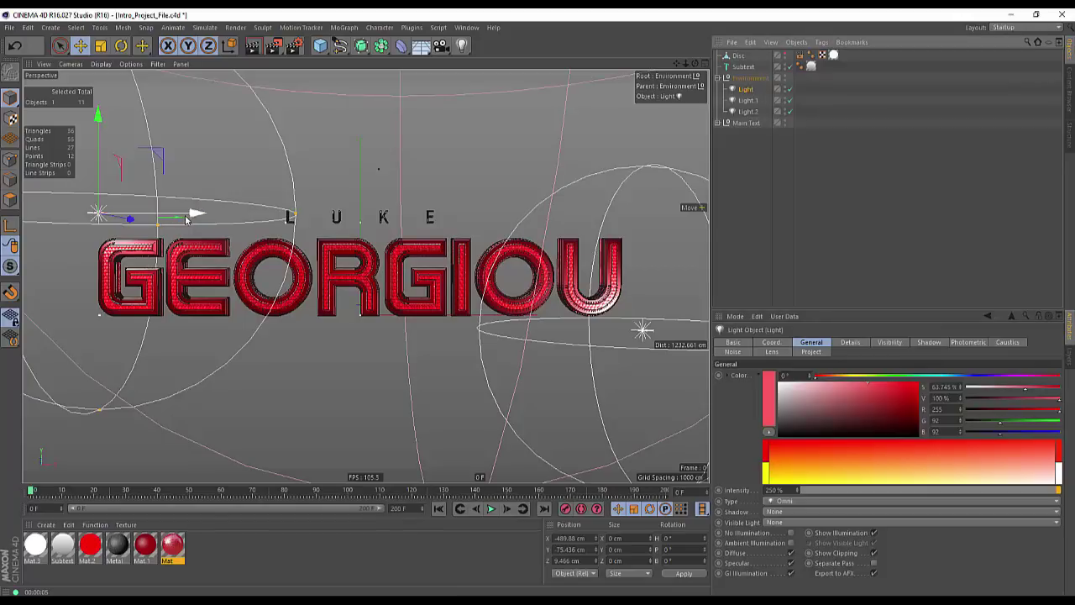
Set a keyframe on the first light's X position at frame 0, keeping its original placement
left_click_drag(272, 187, 199, 231)
key("ctrl+z")
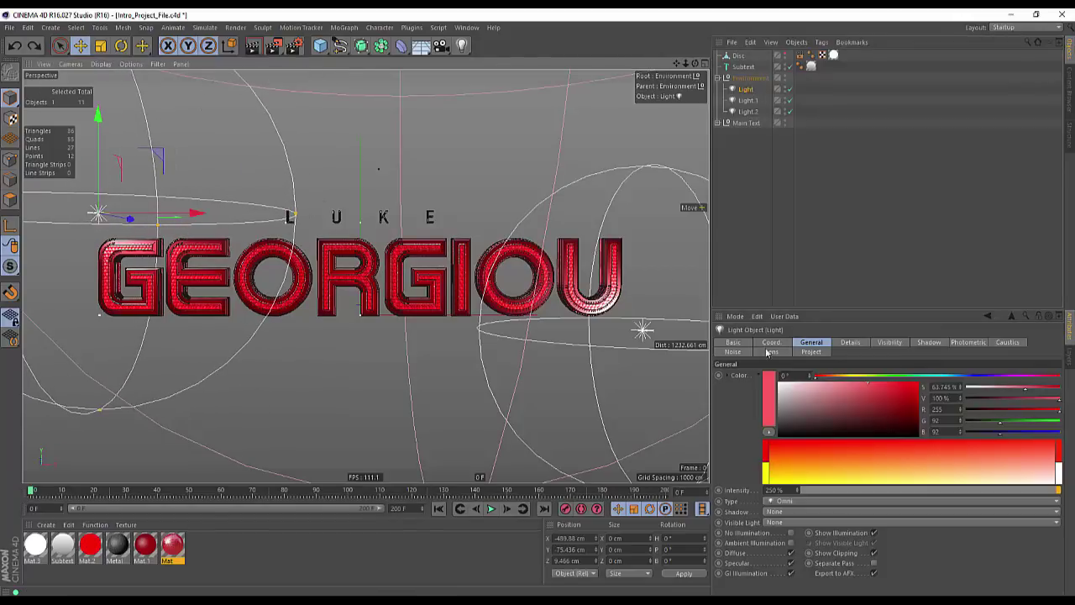
left_click(769, 344)
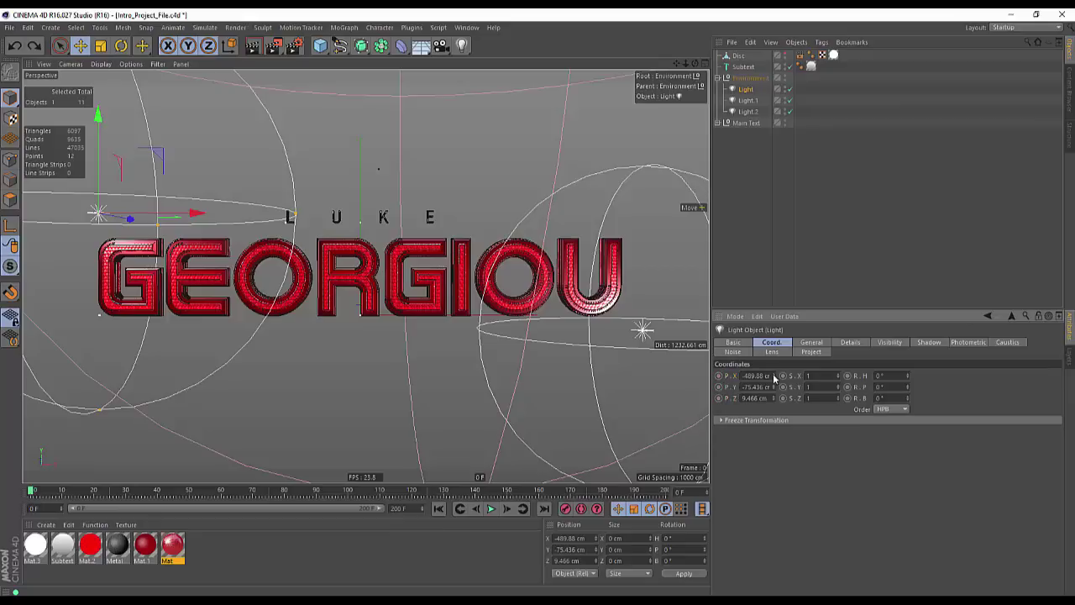
left_click_drag(775, 376, 758, 376)
key("ctrl+z")
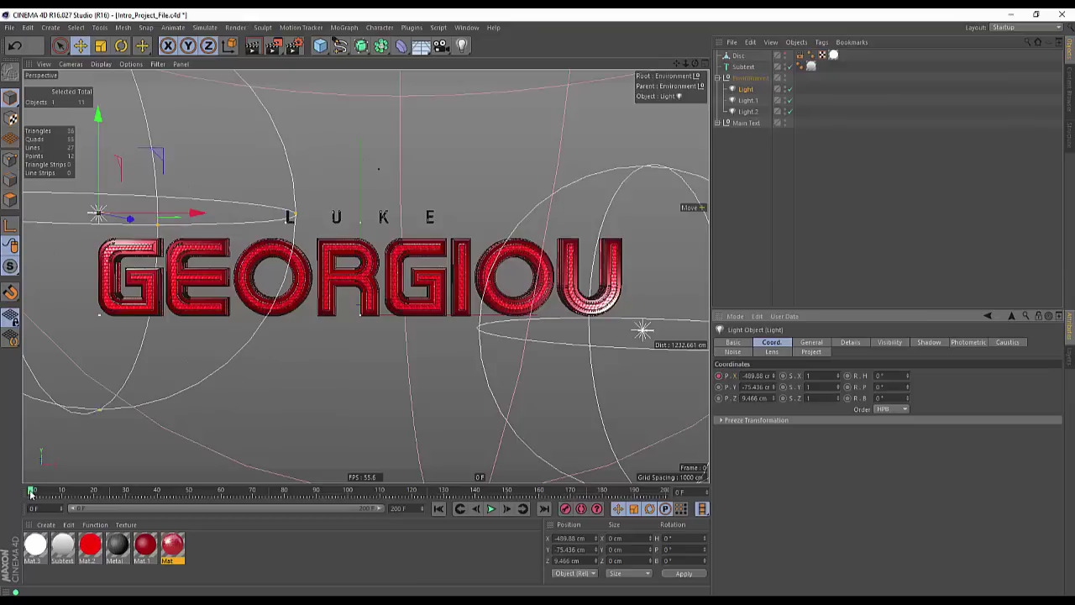
Keyframe the first light's X position at 441.12 cm on frame 200, and scrub the animation back to frame 0
left_click_drag(32, 492, 90, 501)
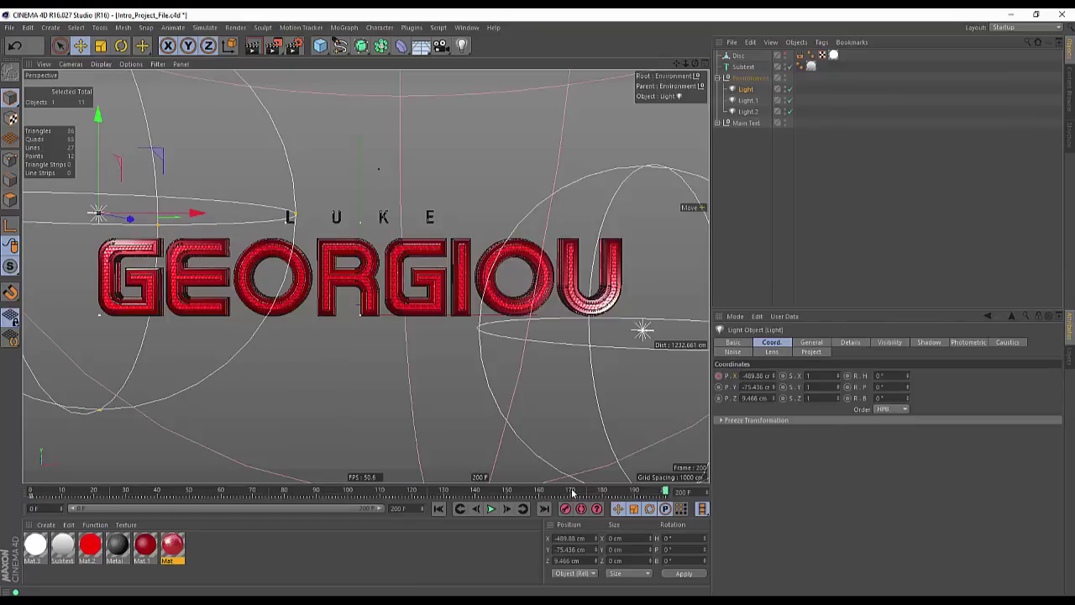
left_click_drag(775, 380, 850, 380)
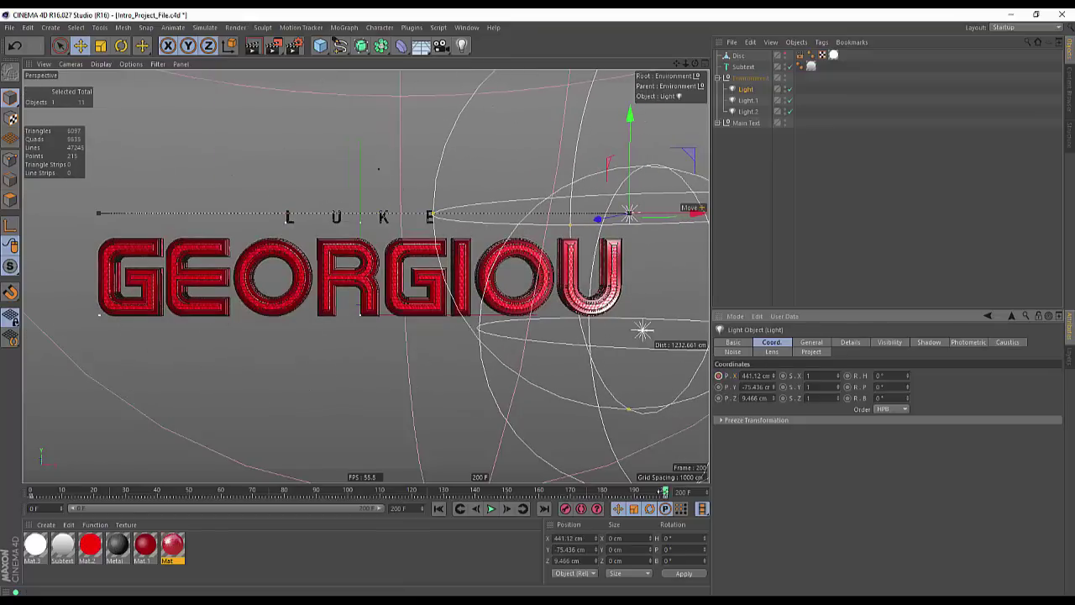
left_click_drag(656, 492, 367, 490)
left_click_drag(313, 512, 7, 520)
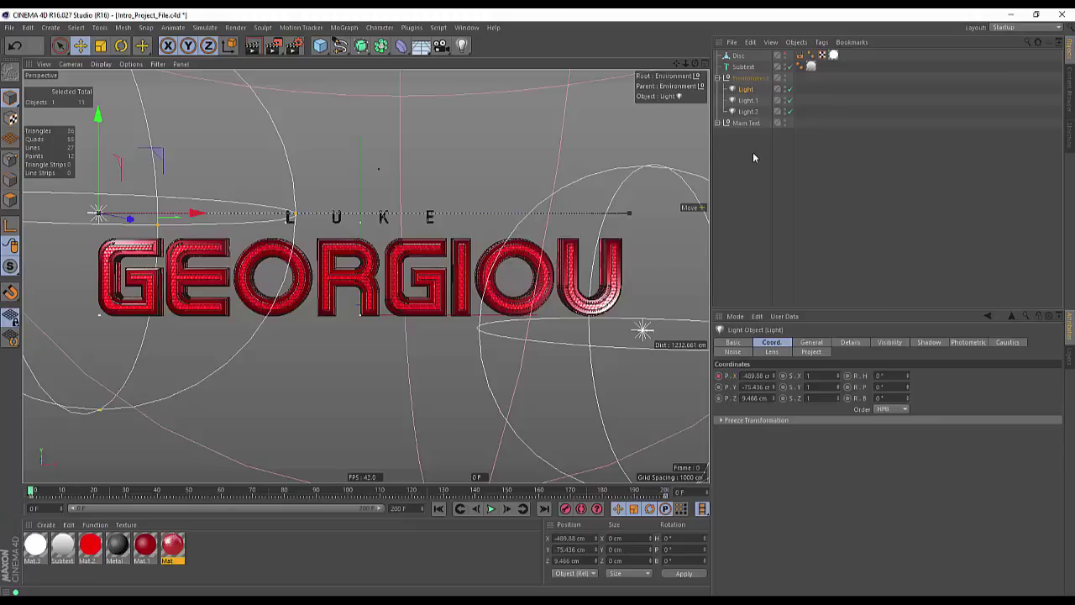
Keyframe Light.1's X position at frame 0, and move it across the text to X -498.624 cm at frame 200
left_click(750, 102)
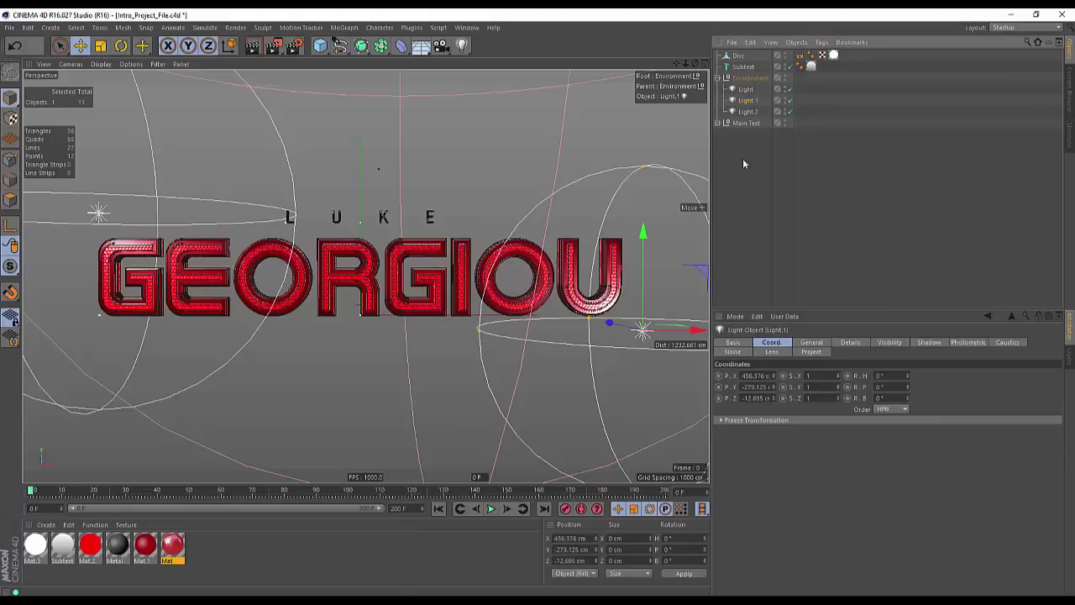
left_click(721, 379)
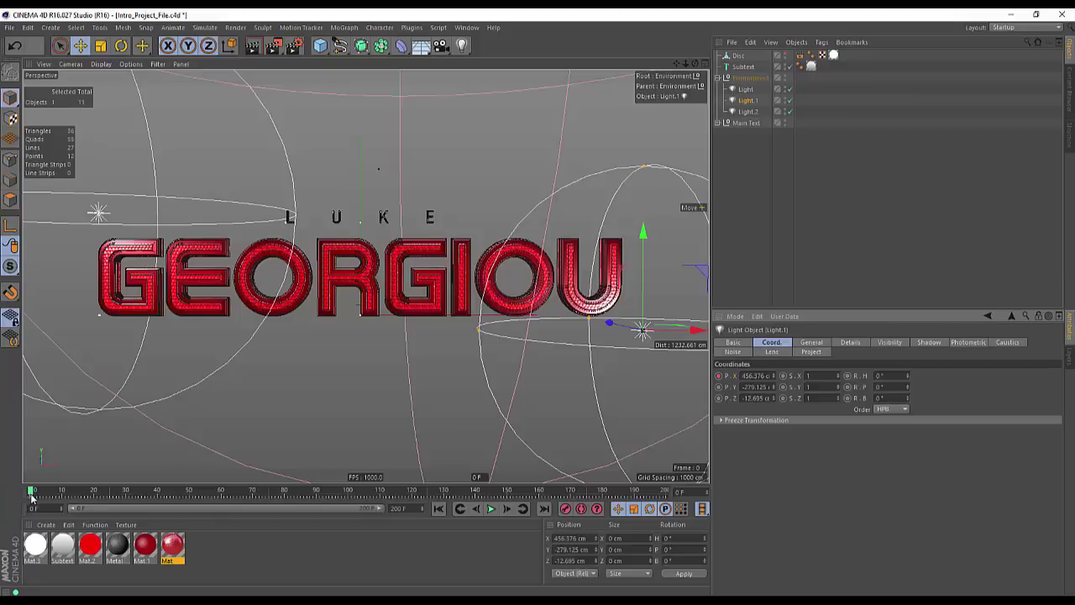
left_click_drag(29, 494, 797, 424)
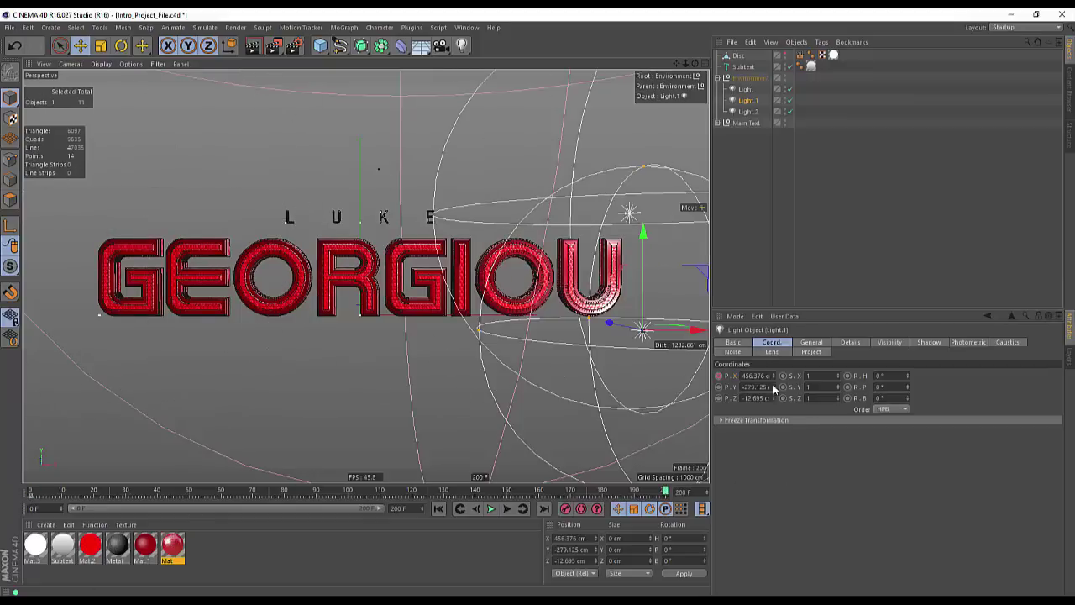
left_click_drag(774, 377, 774, 563)
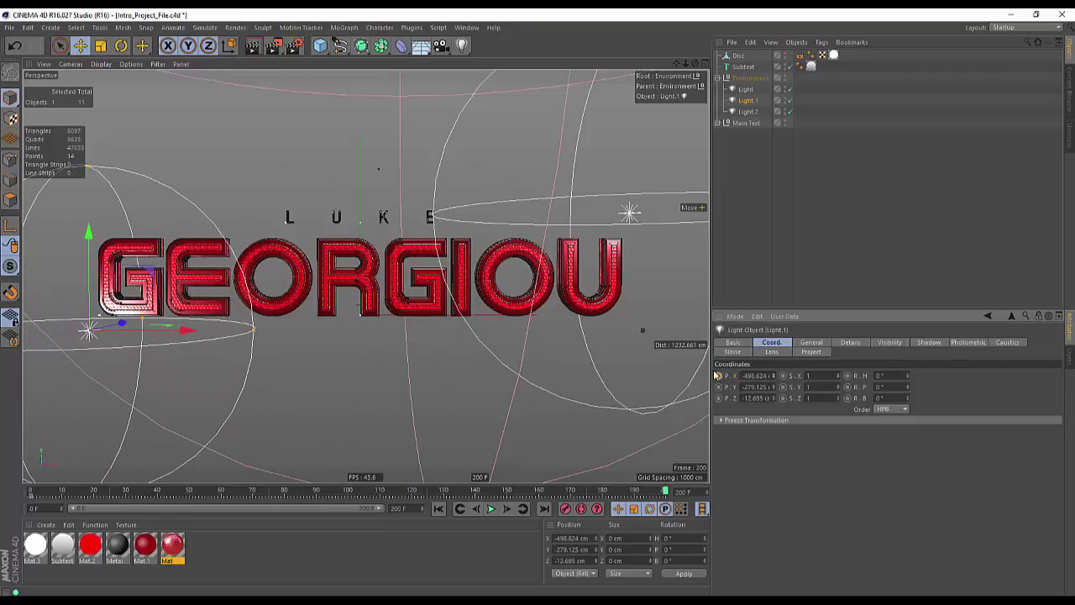
Set the viewport to Gouraud Shading without lines and hide light objects, scrubbing the timeline to check the light sweep
left_click(103, 64)
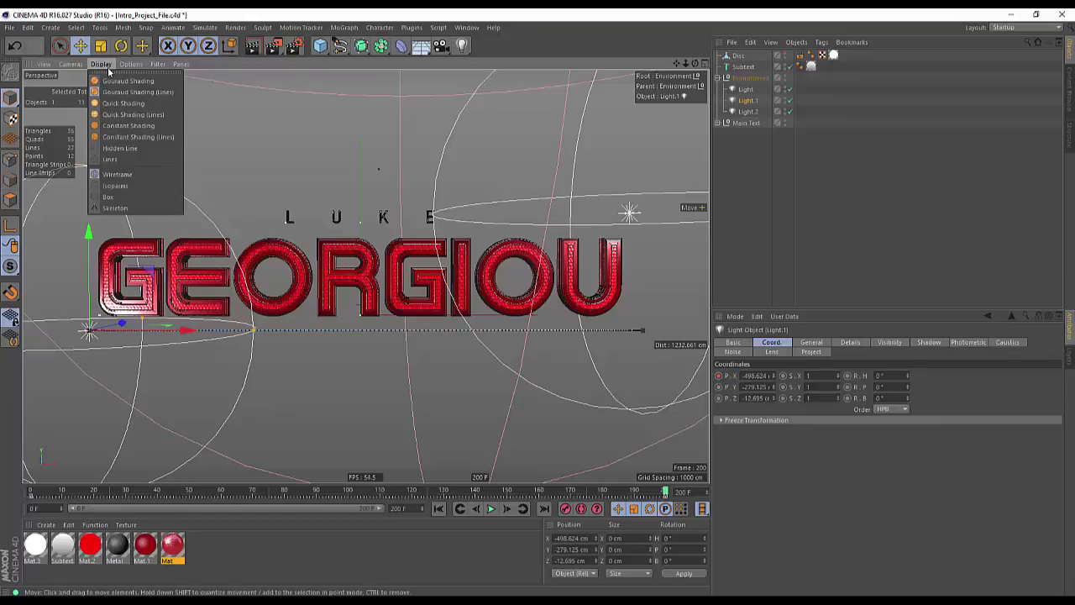
left_click(118, 80)
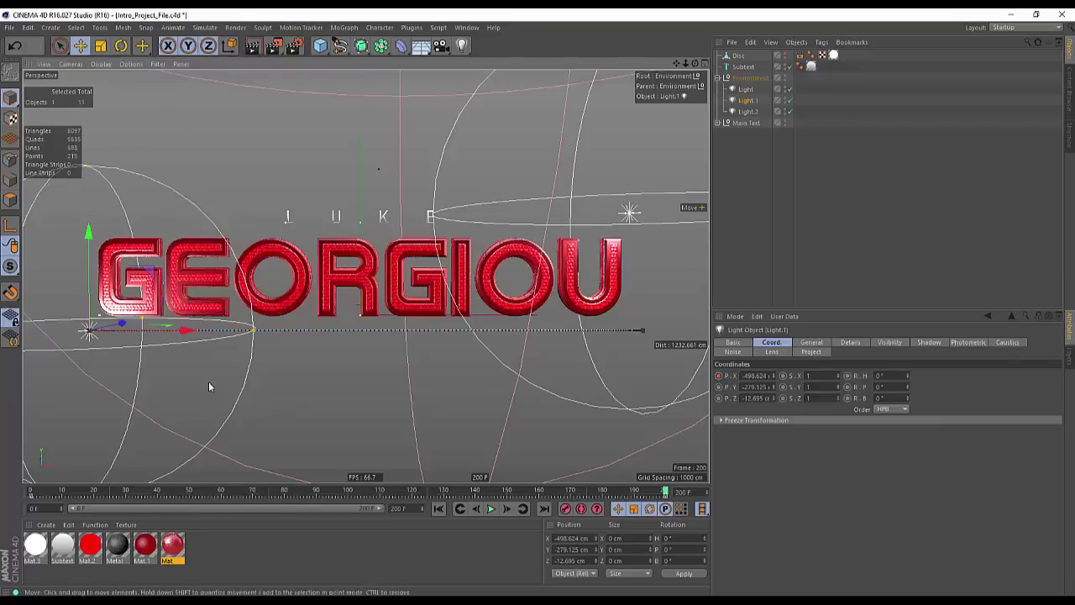
left_click(881, 252)
left_click_drag(48, 499, 247, 489)
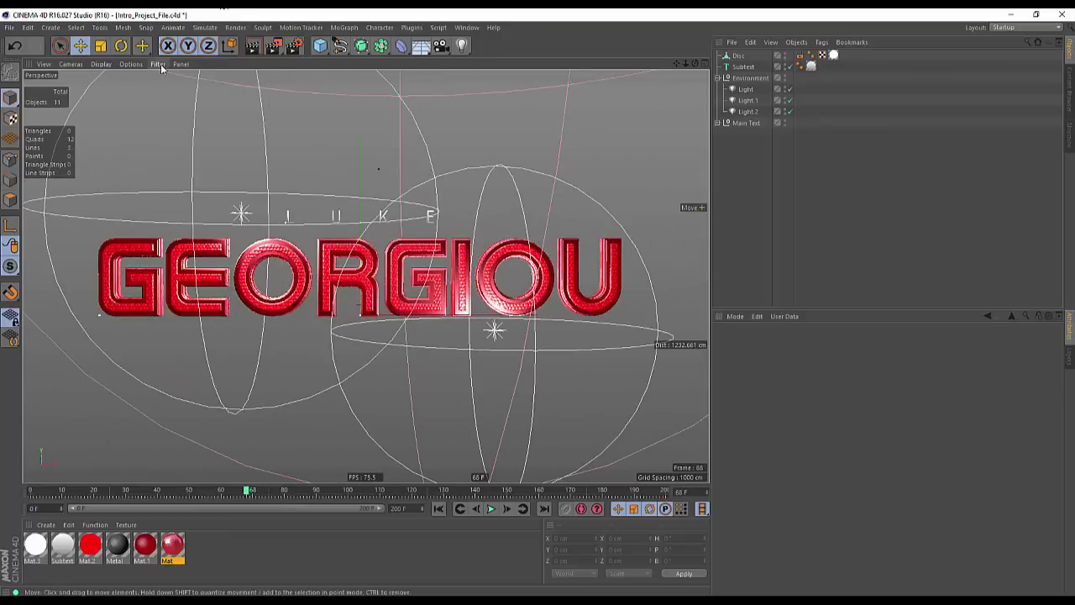
left_click(157, 64)
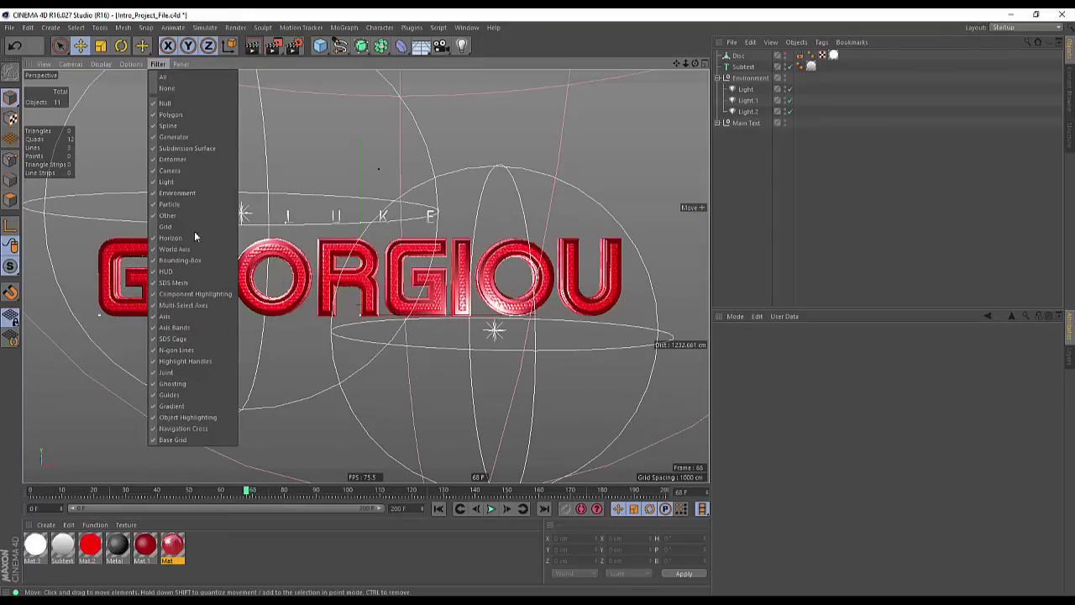
left_click(168, 181)
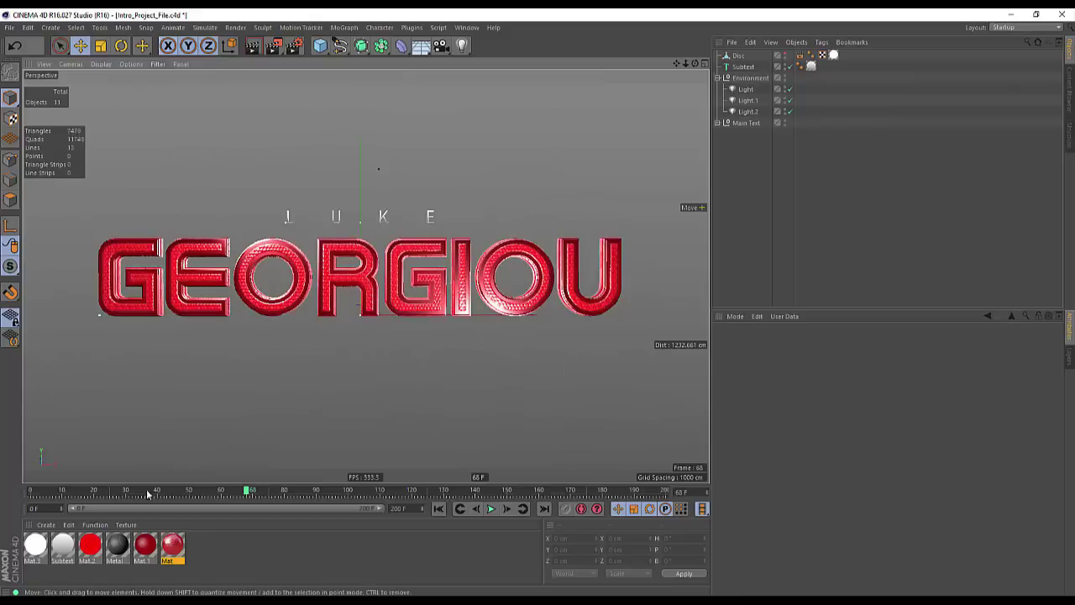
mouse_move(275, 486)
left_mouse_down()
mouse_move(644, 478)
mouse_move(10, 493)
left_mouse_up()
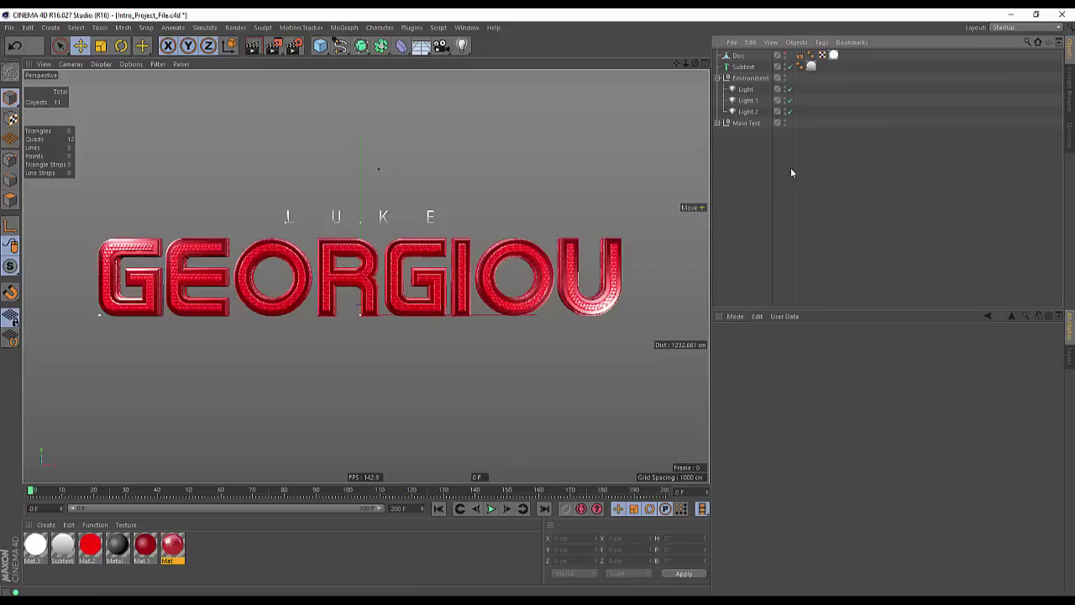
Keyframe Light.2's intensity at 0% on frame 0
left_click(748, 112)
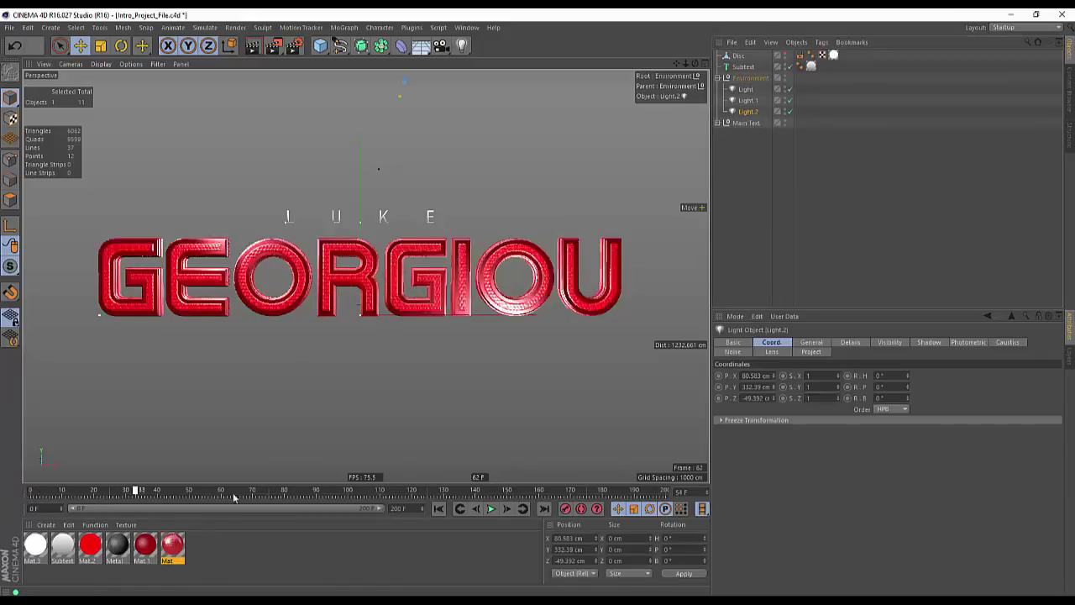
left_click(812, 343)
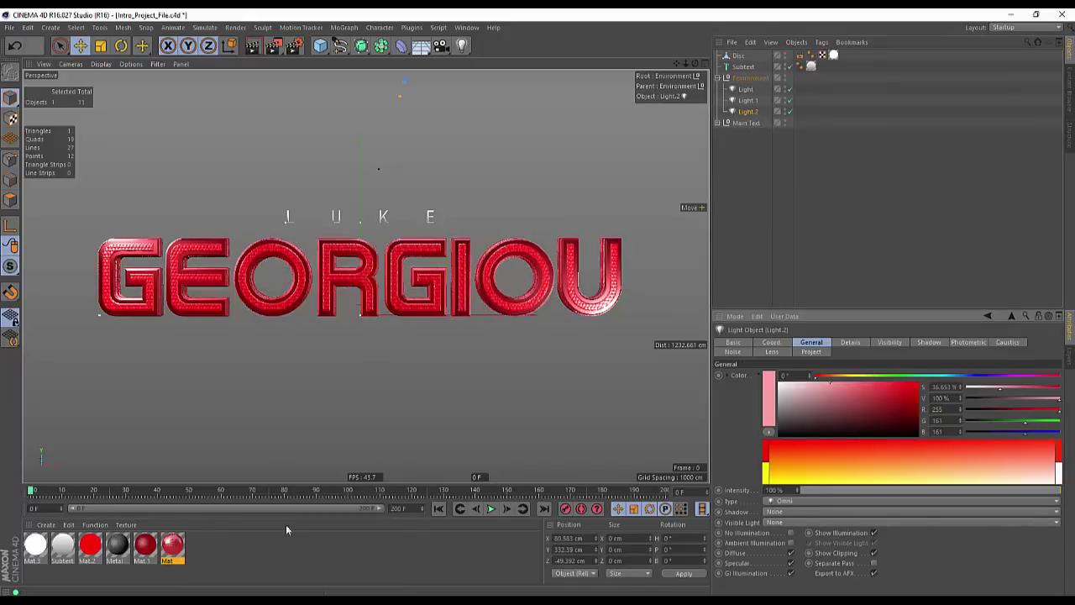
left_click_drag(824, 491, 746, 496)
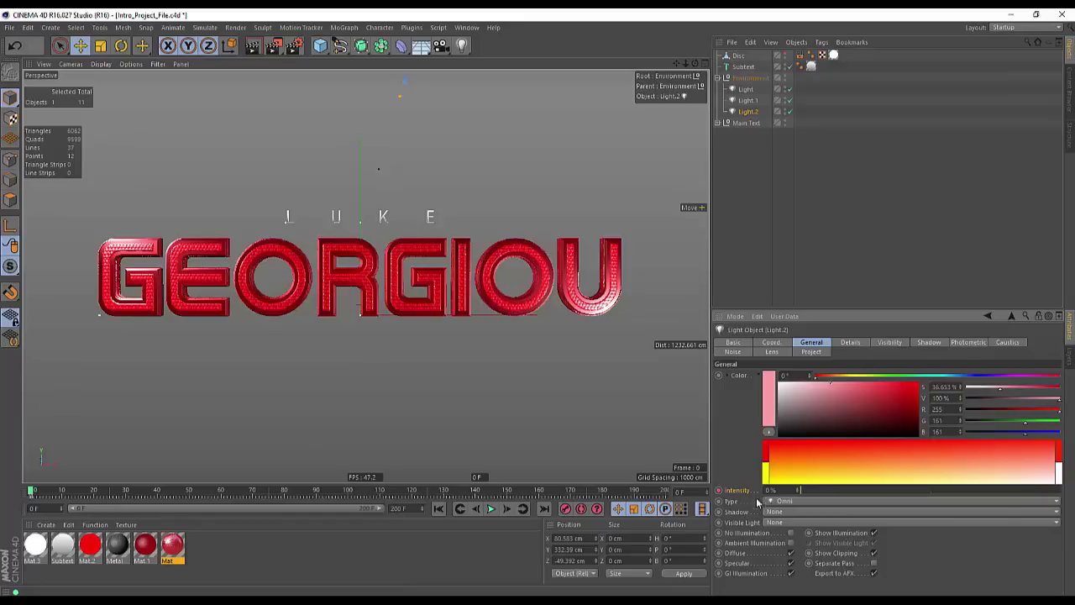
Keyframe Light.2's intensity at 221% on frame 70 and render a preview of that frame in the viewport
left_click_drag(37, 491, 252, 502)
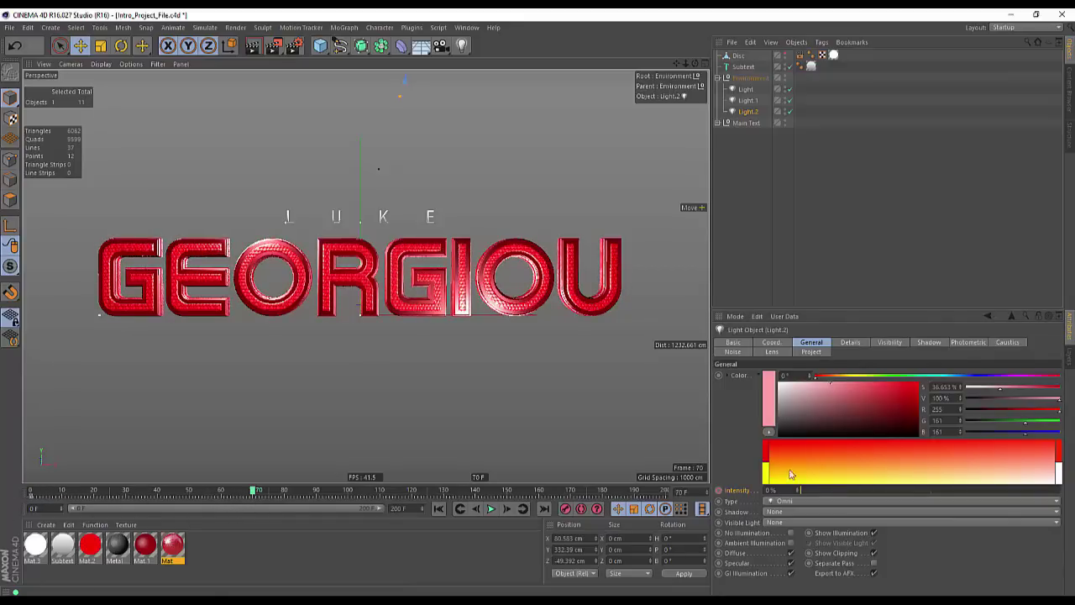
left_click_drag(824, 492, 1059, 492)
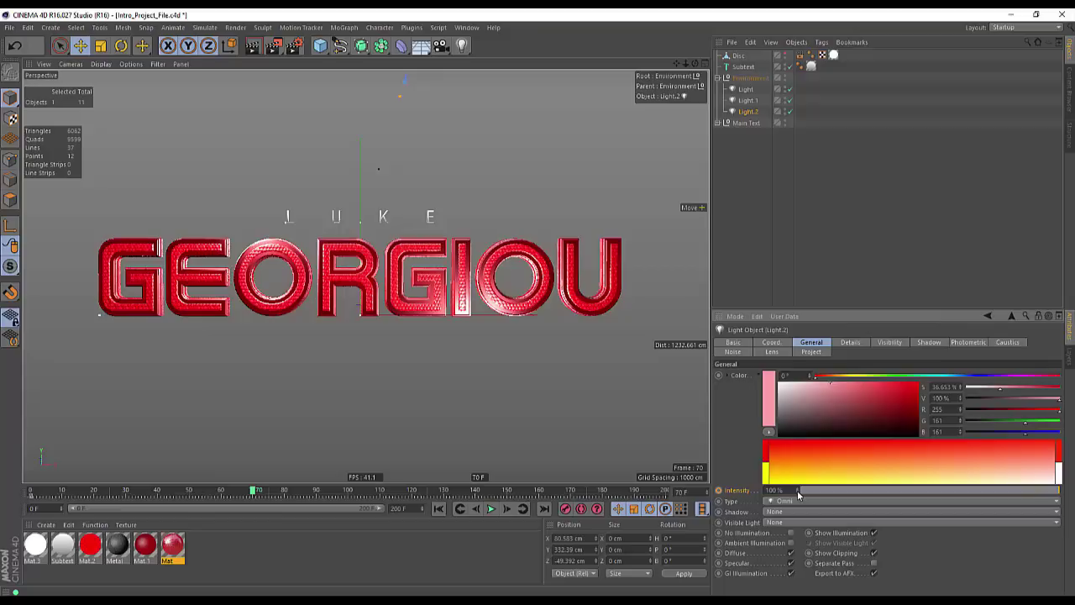
left_click_drag(798, 491, 857, 491)
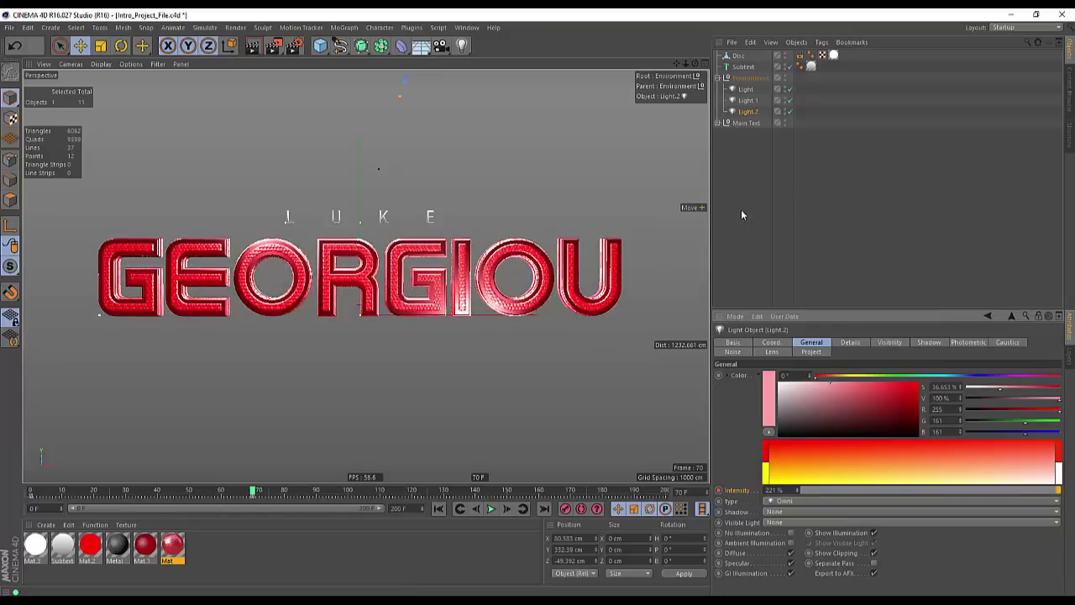
key("ctrl+r")
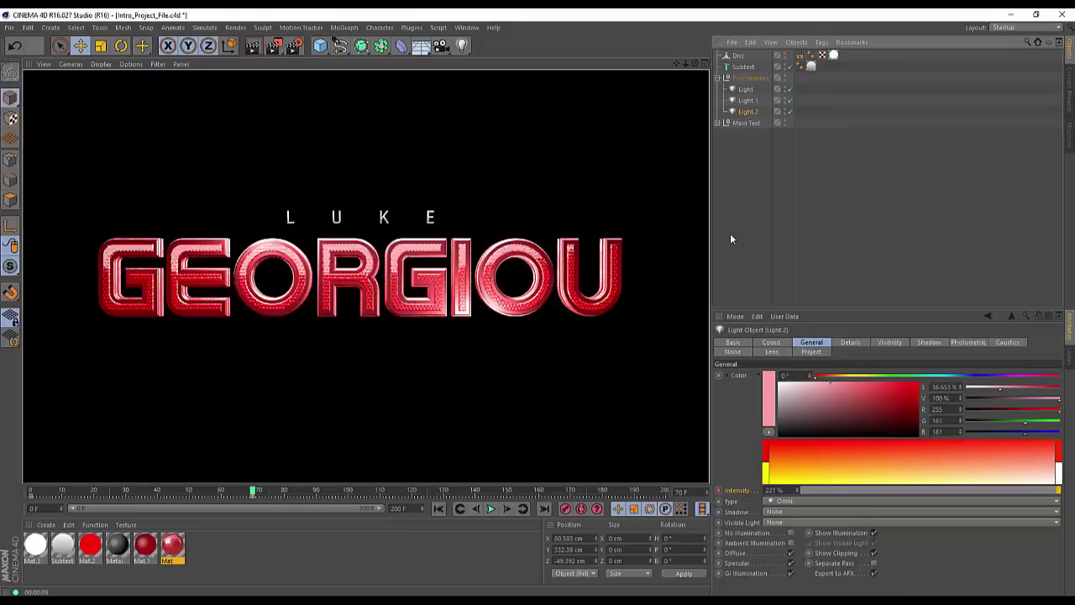
left_click(796, 238)
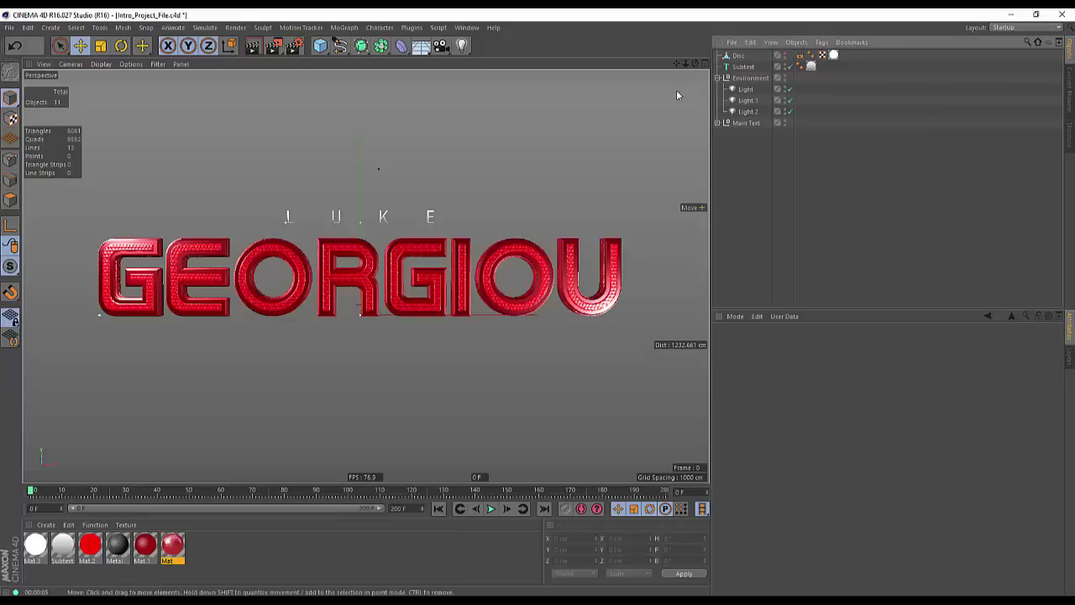
Collapse the Environment group and duplicate the Main Text group directly below the original
left_click(719, 78)
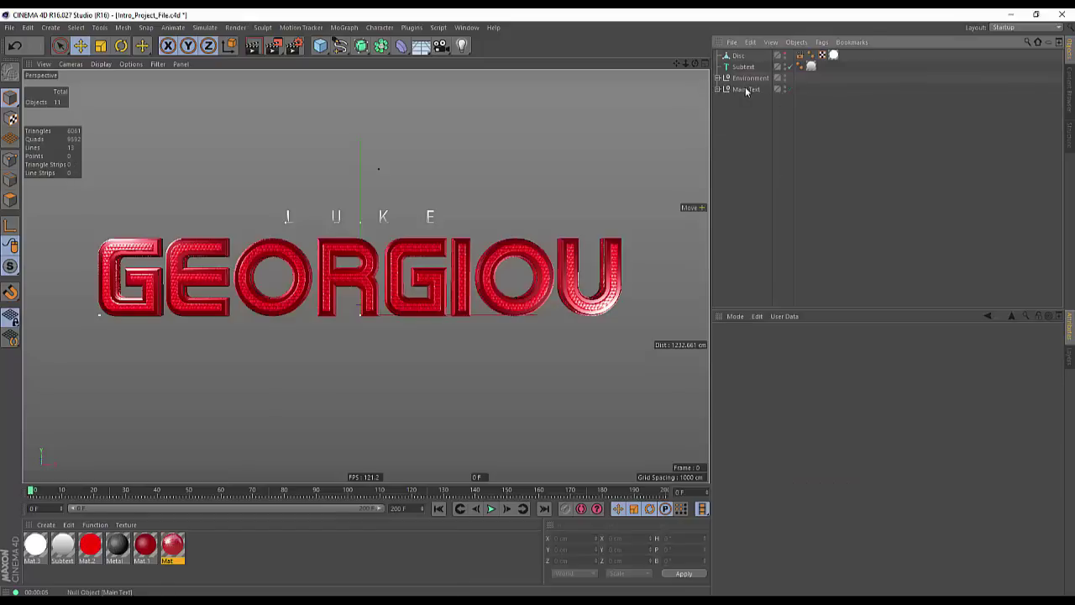
left_click(746, 89)
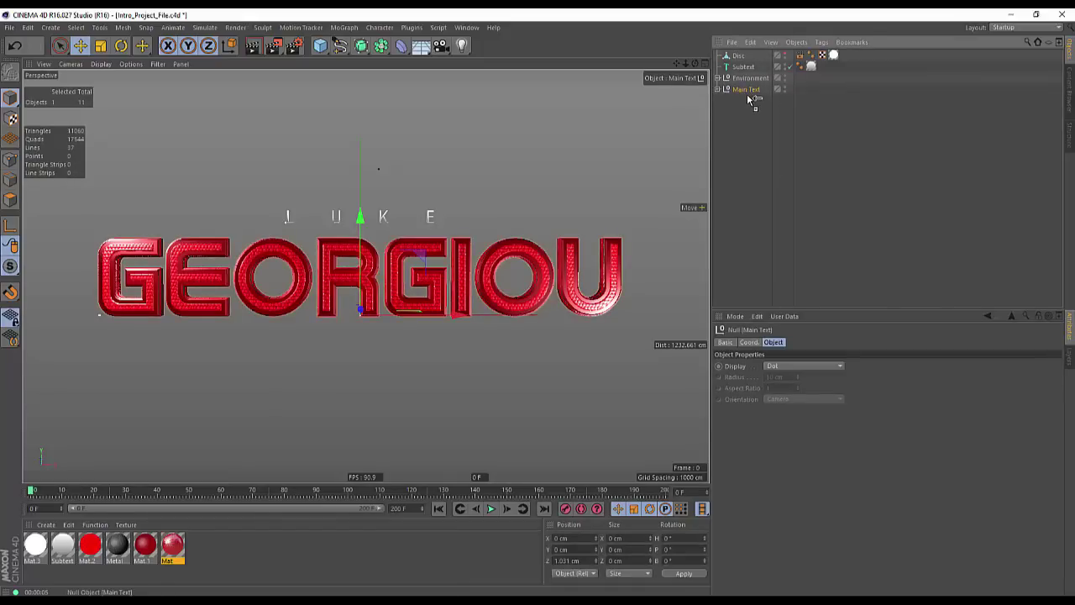
left_click_drag(748, 108, 750, 117, "ctrl")
left_click(747, 100)
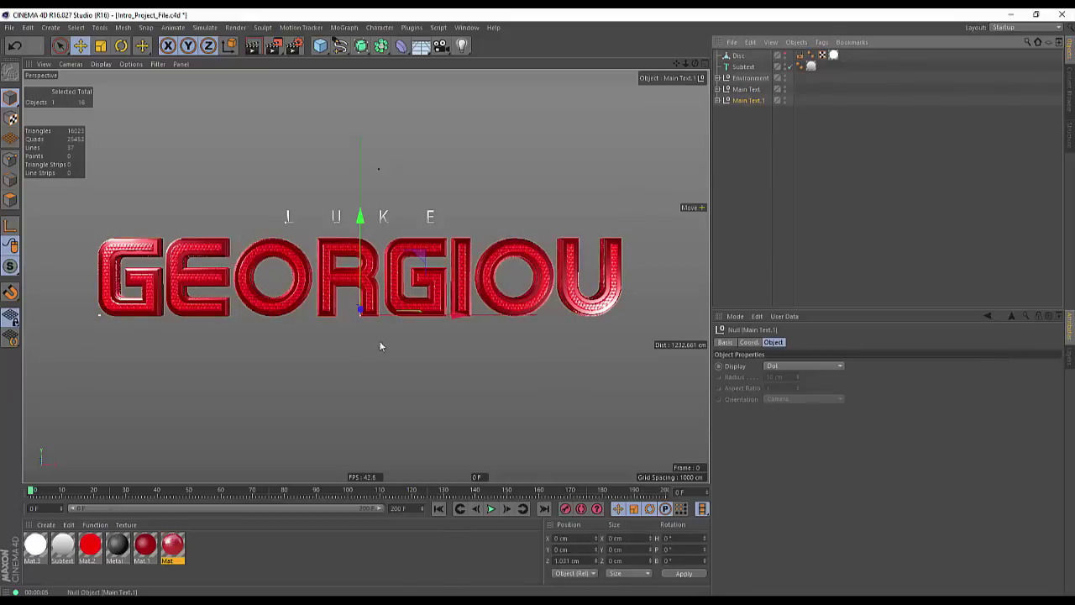
Push the duplicated Main Text group back behind the original text to a Z position of 30.078 cm
left_click_drag(379, 344, 647, 363, "alt")
left_click(748, 343)
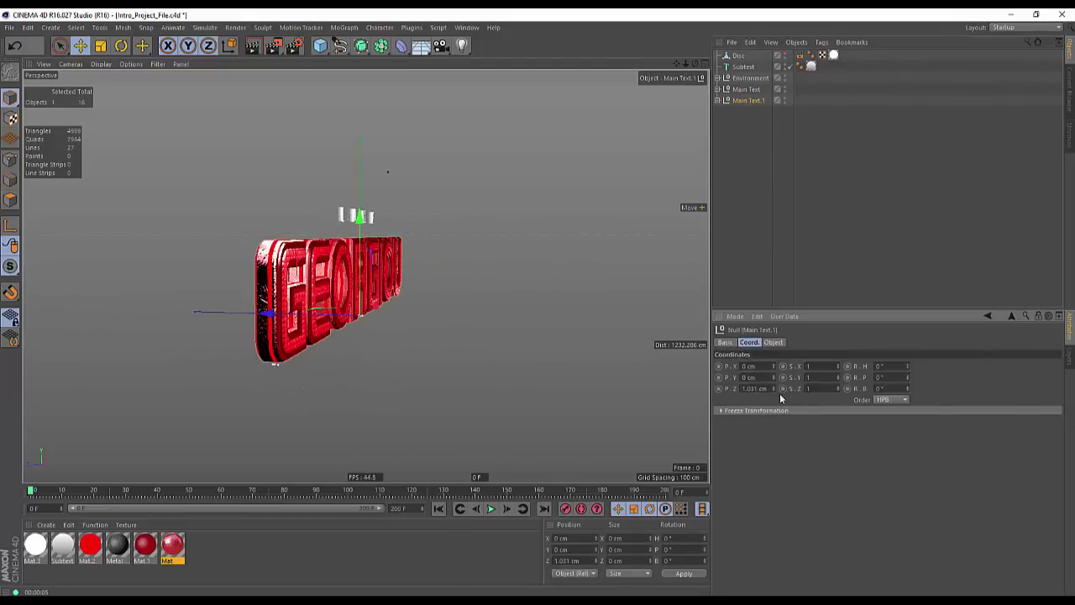
left_click_drag(774, 391, 811, 385)
right_click_drag(282, 312, 437, 340, "alt")
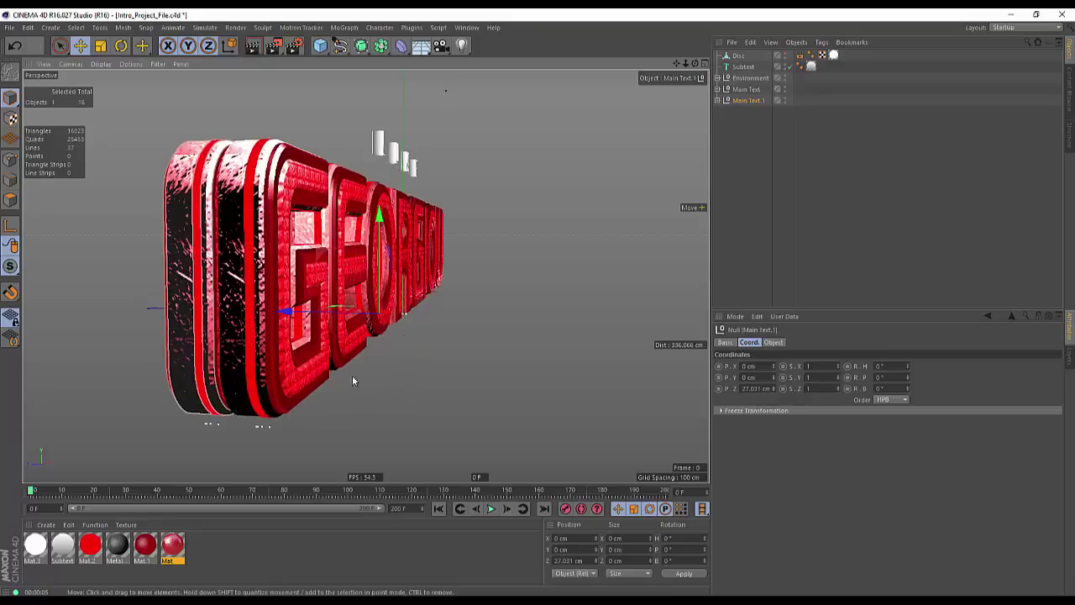
mouse_move(267, 346)
left_mouse_down("alt")
mouse_move(300, 329)
mouse_move(210, 301)
mouse_move(227, 341)
mouse_move(248, 340)
left_mouse_up("alt")
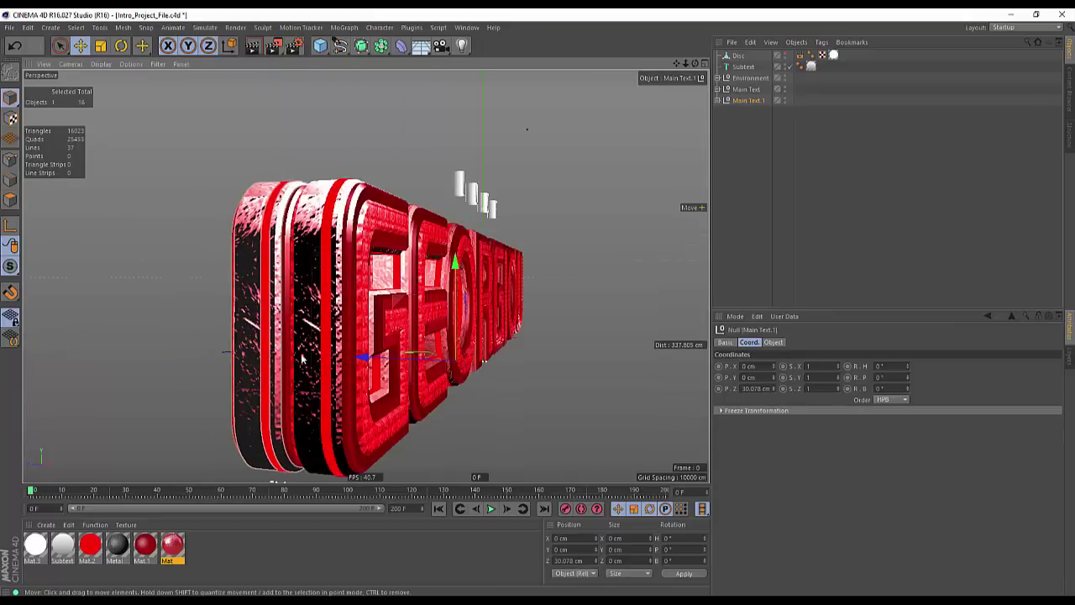
Move the duplicated Main Text slightly farther back behind the original along the Z axis and deselect it
right_click_drag(304, 358, 392, 363, "alt")
left_click_drag(379, 360, 356, 359)
left_click(983, 176)
Examine the layered text from the side and front, play the animation briefly, and return to frame 0
right_click_drag(515, 300, 473, 318, "alt")
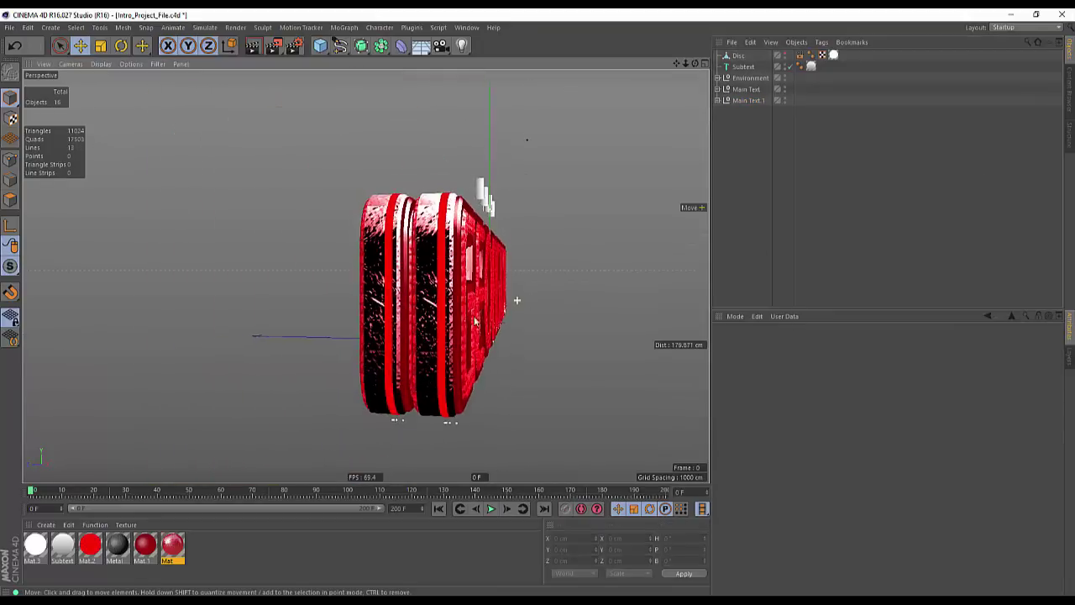
left_click_drag(454, 321, 426, 319, "alt")
right_click_drag(508, 322, 460, 340, "alt")
middle_click_drag(475, 331, 384, 333, "alt")
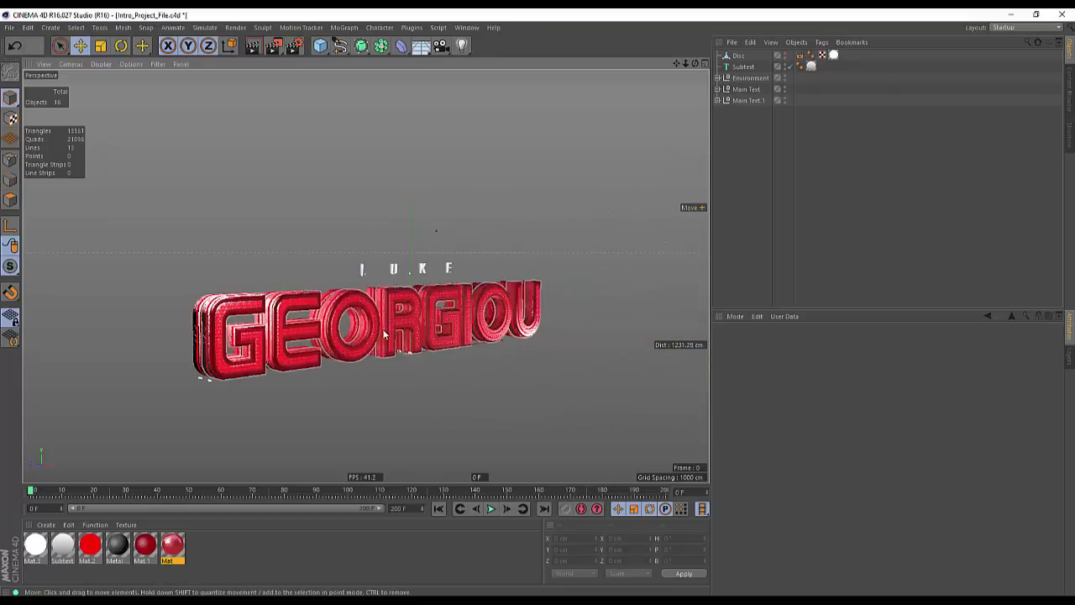
left_click_drag(367, 321, 220, 300, "alt")
middle_click_drag(462, 312, 366, 277, "alt")
left_click_drag(340, 286, 379, 317, "alt")
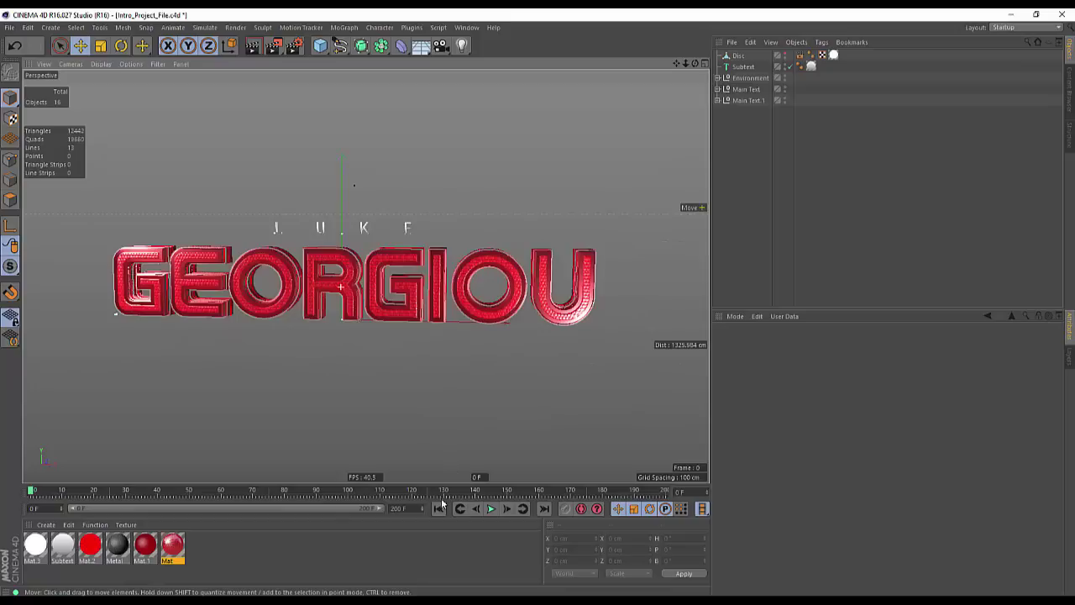
left_click(493, 513)
left_click_drag(88, 493, 34, 492)
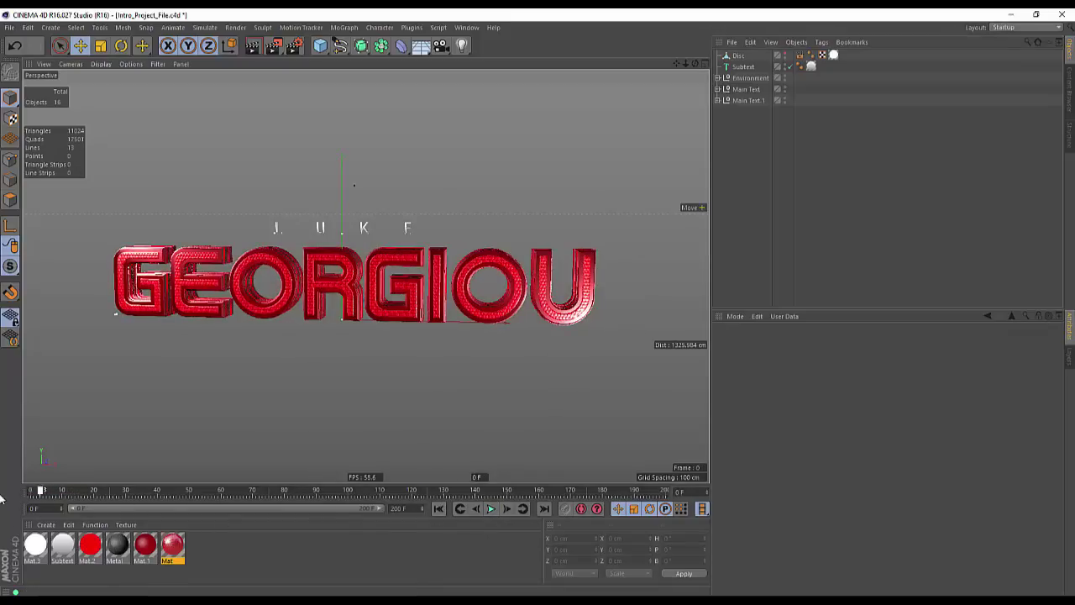
Add a camera, look through it, and frame the first letters of the main text from an angle
left_click_drag(437, 56, 470, 61)
left_click(790, 55)
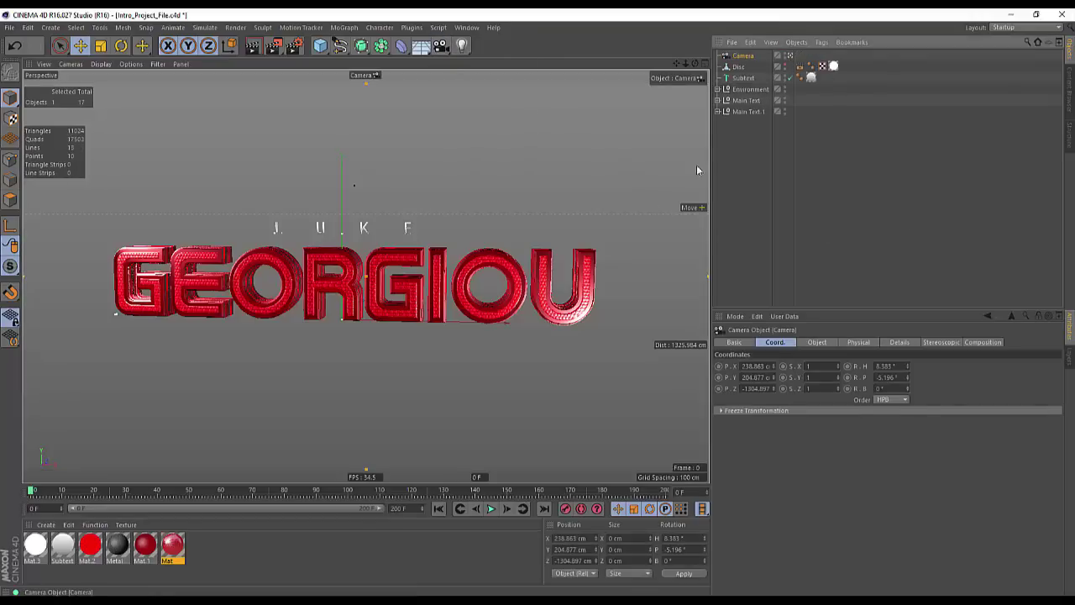
scroll(290, 298, "up", 8)
middle_click_drag(288, 319, 895, 404, "alt")
left_click_drag(378, 334, 509, 339, "alt")
middle_click_drag(398, 334, 324, 314, "alt")
left_click(769, 346)
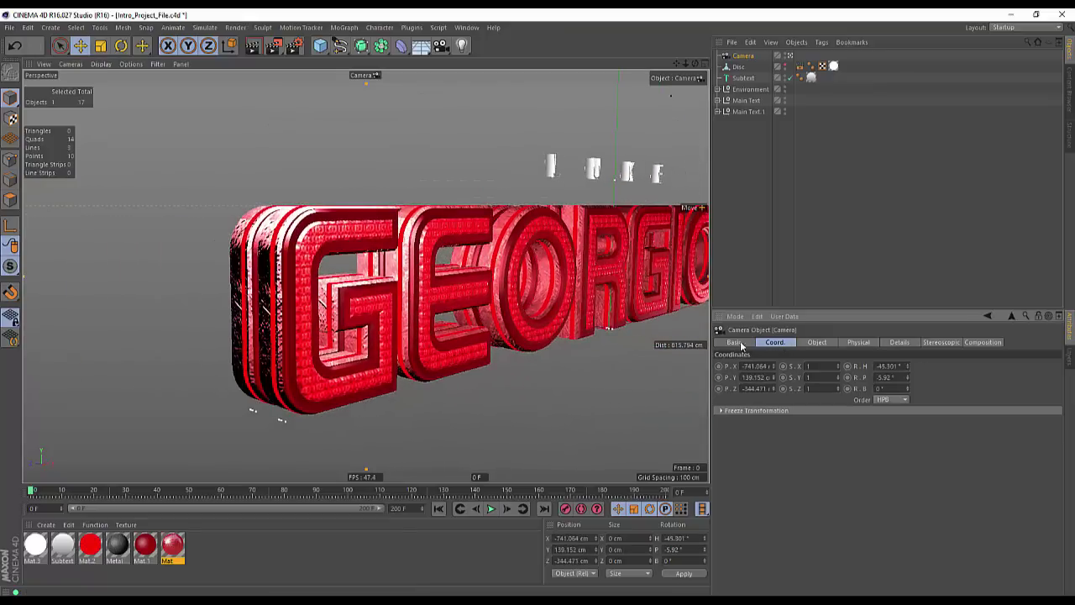
Roll the camera to a bank of 75° and swing it around the G end of the main text
left_click_drag(909, 397, 910, 379)
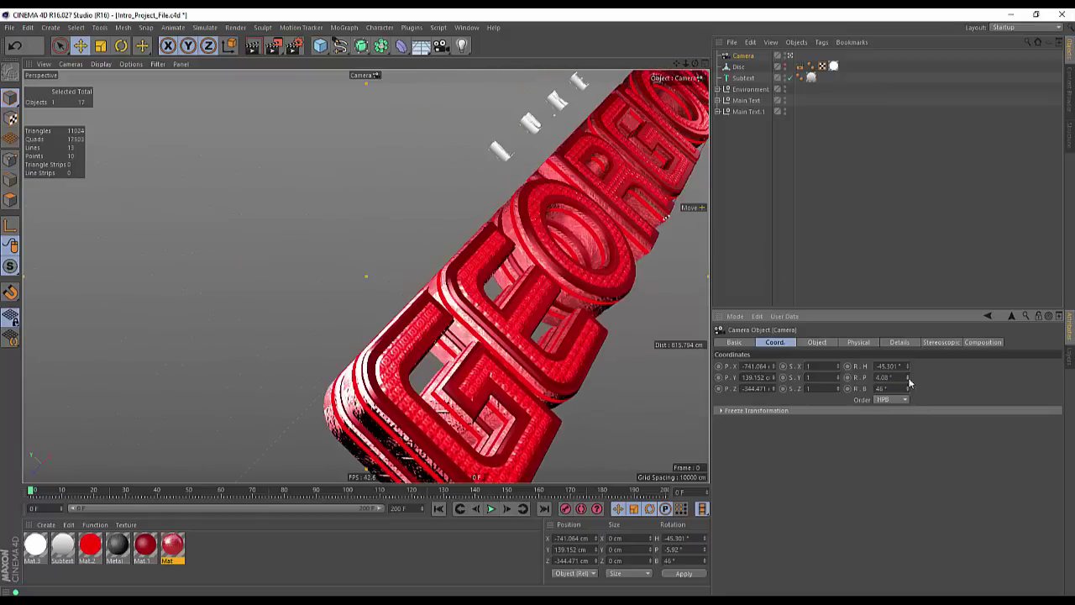
middle_click_drag(454, 353, 346, 267, "alt")
left_click_drag(346, 267, 418, 282, "alt")
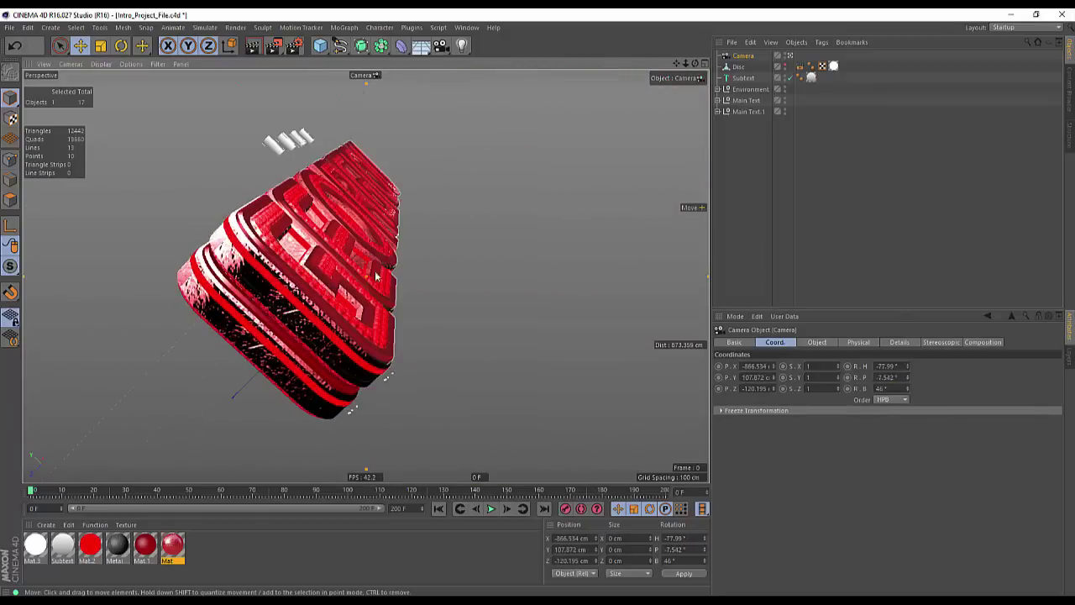
right_click_drag(419, 283, 500, 264, "alt")
middle_click_drag(378, 269, 431, 277, "alt")
right_click_drag(431, 277, 343, 311, "alt")
left_click_drag(908, 367, 907, 389)
Bring the camera in to a tilted close-up of the letter G and keyframe its position and rotation on frame 0
left_click_drag(465, 368, 436, 365, "alt")
right_click_drag(436, 364, 506, 353, "alt")
middle_click_drag(507, 353, 388, 338, "alt")
left_click(756, 220)
right_click_drag(375, 253, 348, 269, "alt")
left_click_drag(348, 270, 357, 341, "alt")
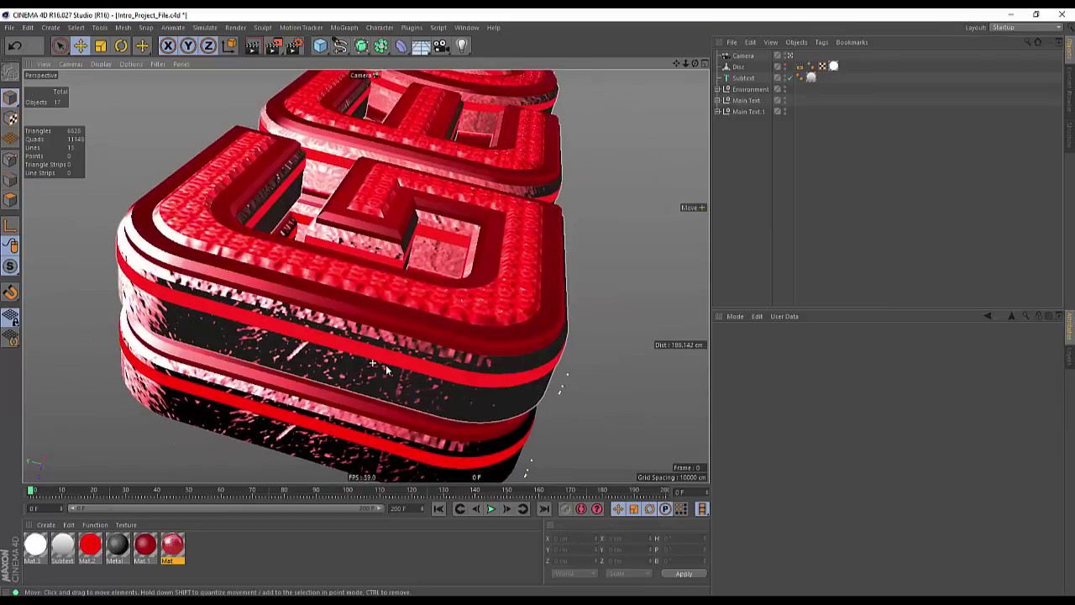
left_click(745, 58)
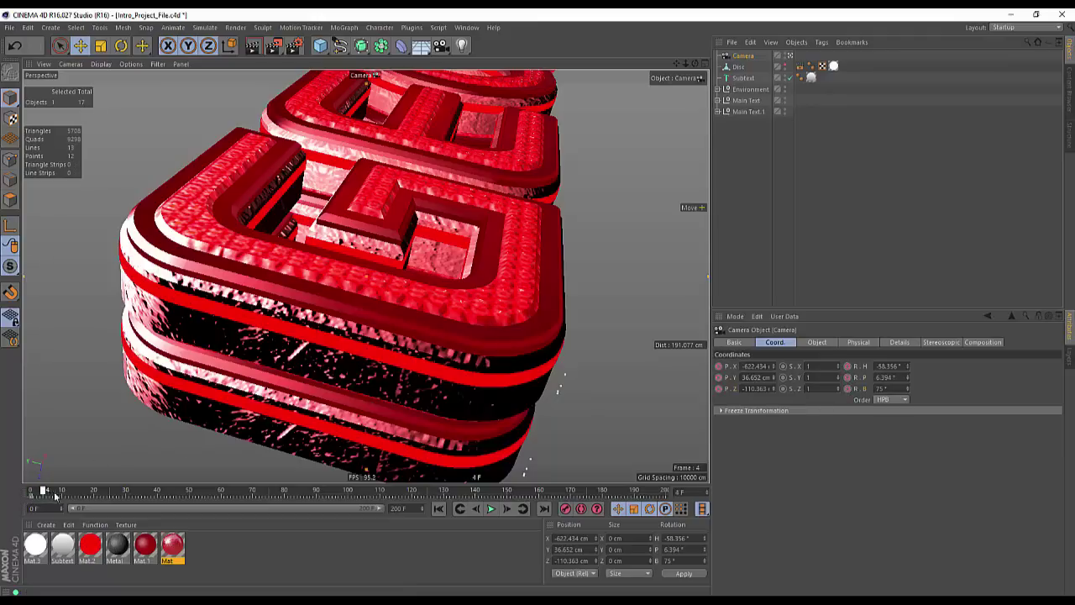
On frame 60, orbit the camera toward the front of the G, set its bank to 49°, and keyframe its position and rotation
left_click_drag(31, 491, 223, 499)
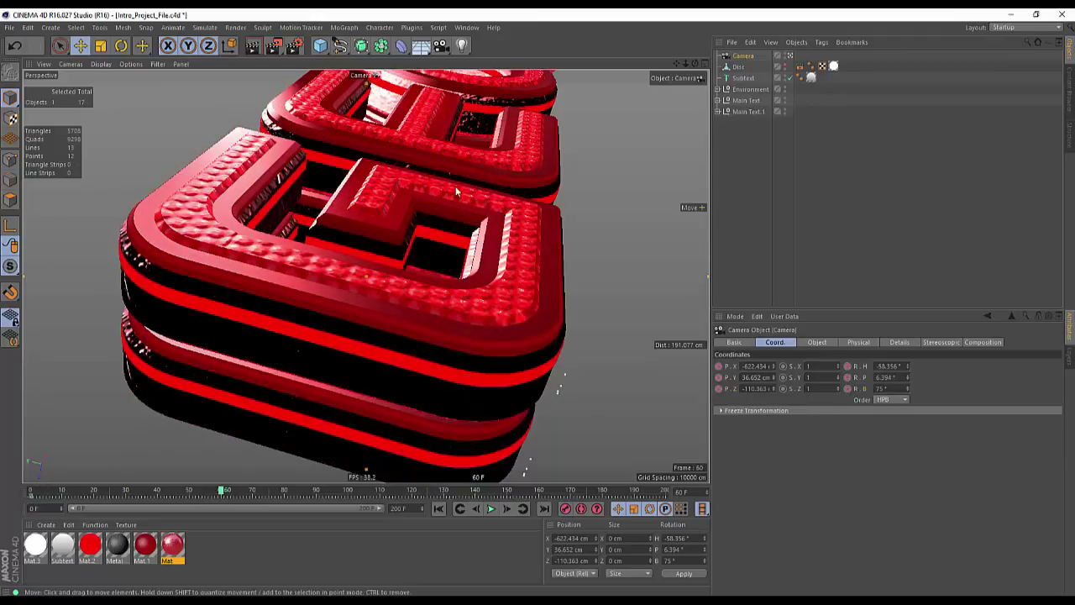
left_click_drag(444, 100, 425, 119, "alt")
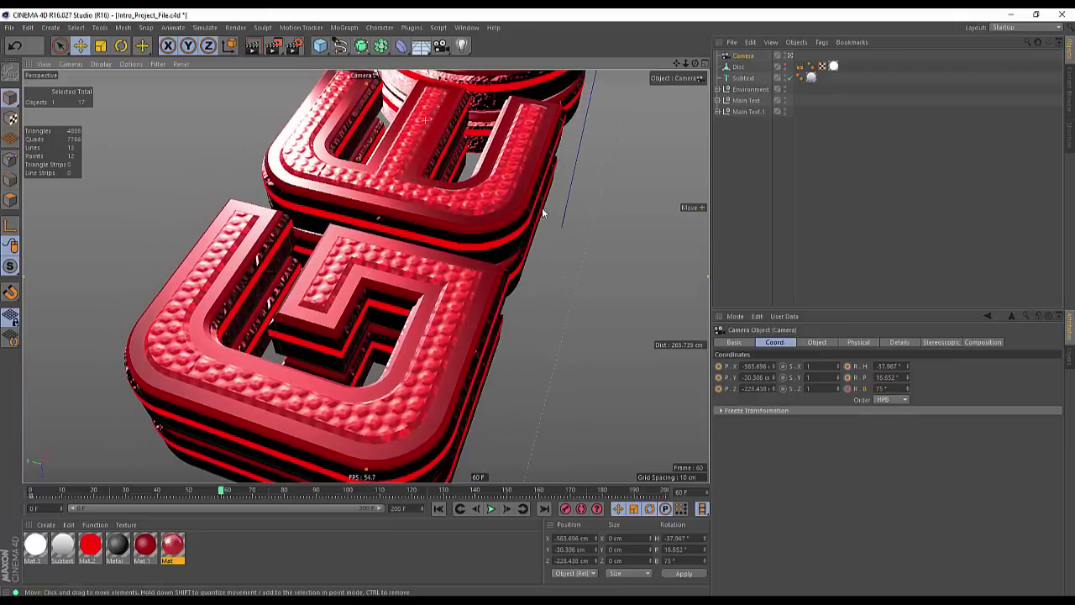
left_click_drag(908, 389, 904, 402)
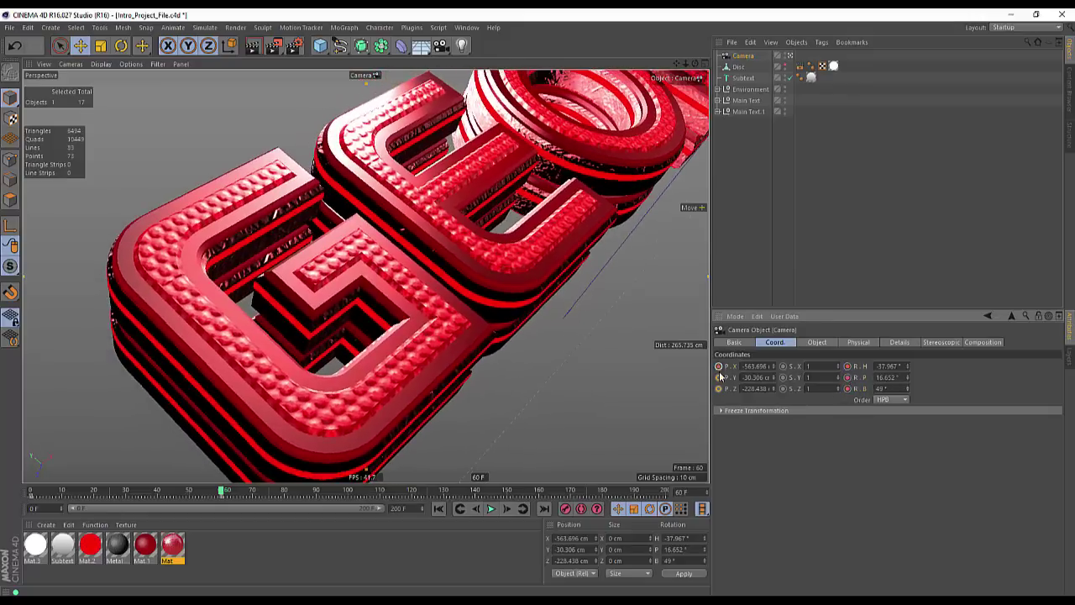
Select all the camera's keyframes from frame 0 to 60 and set their interpolation to Linear
left_click(224, 493)
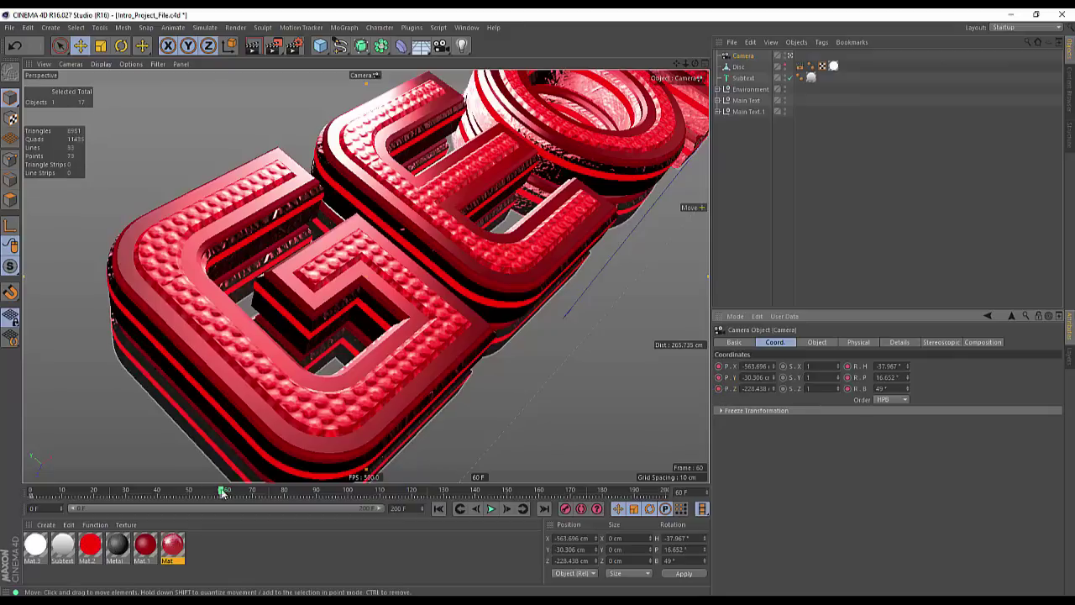
left_click(31, 498)
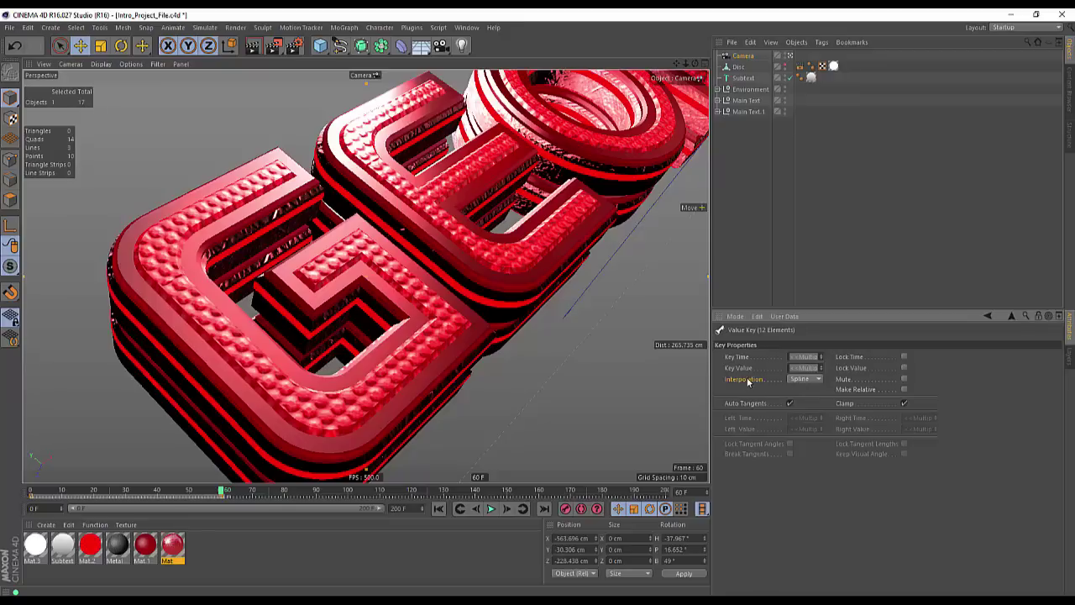
left_click(802, 402)
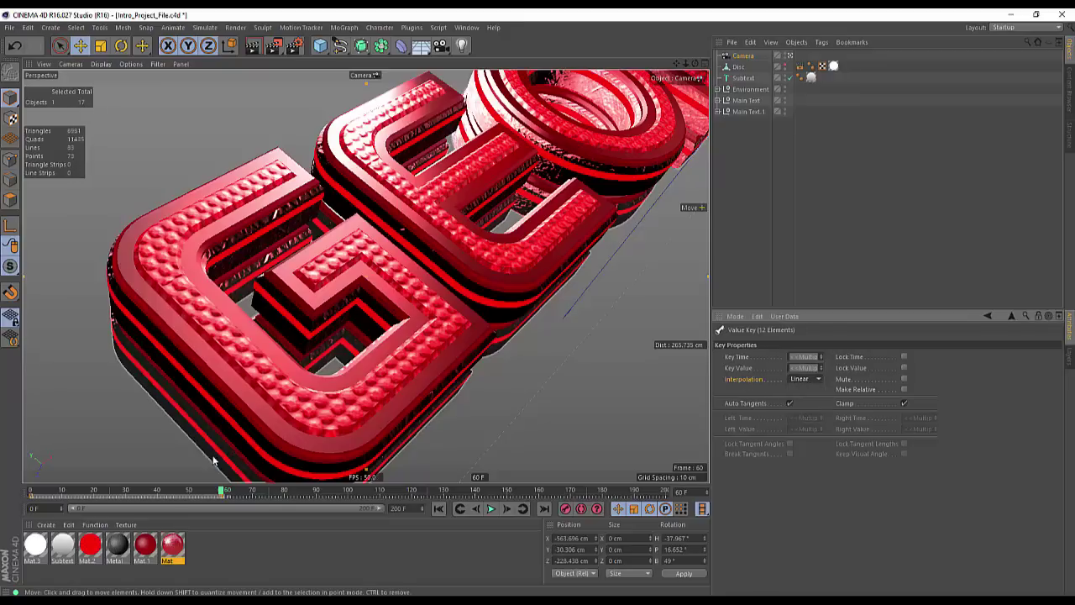
Play the close-up camera move on the G from the start twice
left_click(444, 509)
left_click(492, 509)
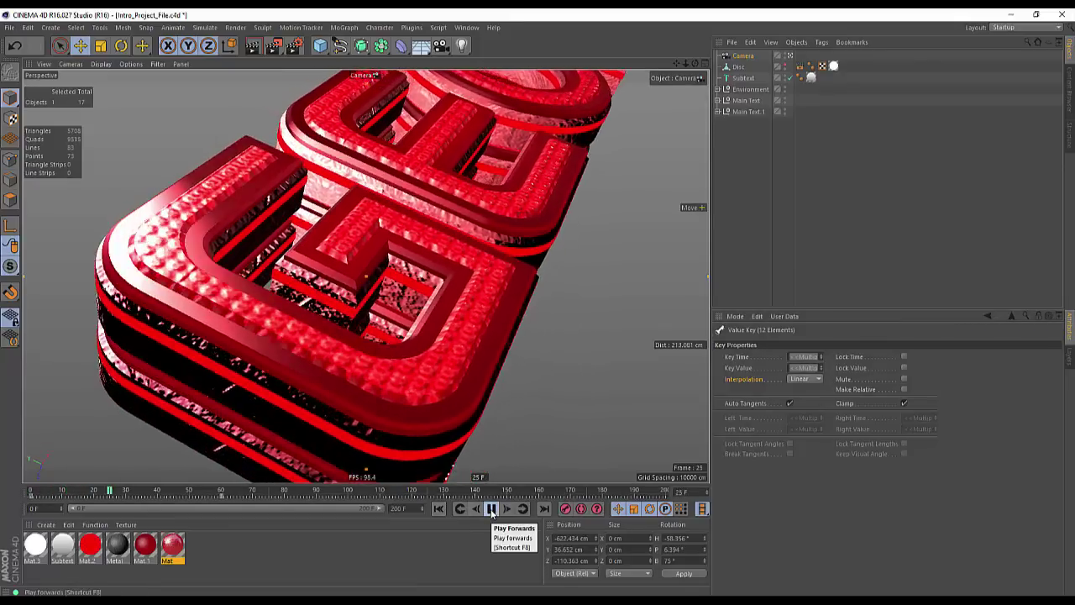
left_click(491, 508)
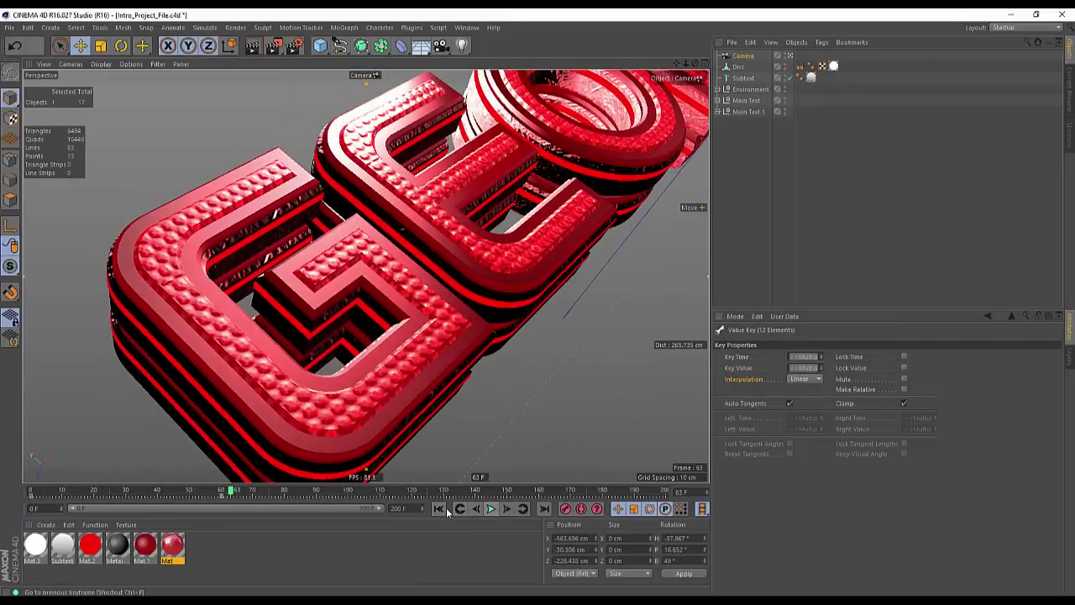
left_click(449, 511)
left_click(493, 509)
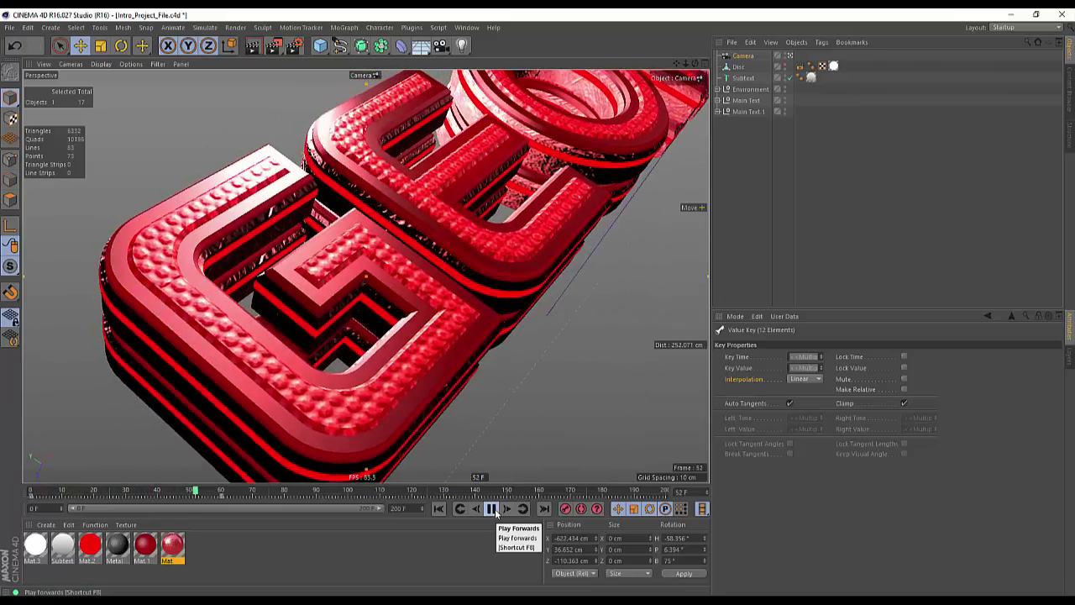
left_click(492, 509)
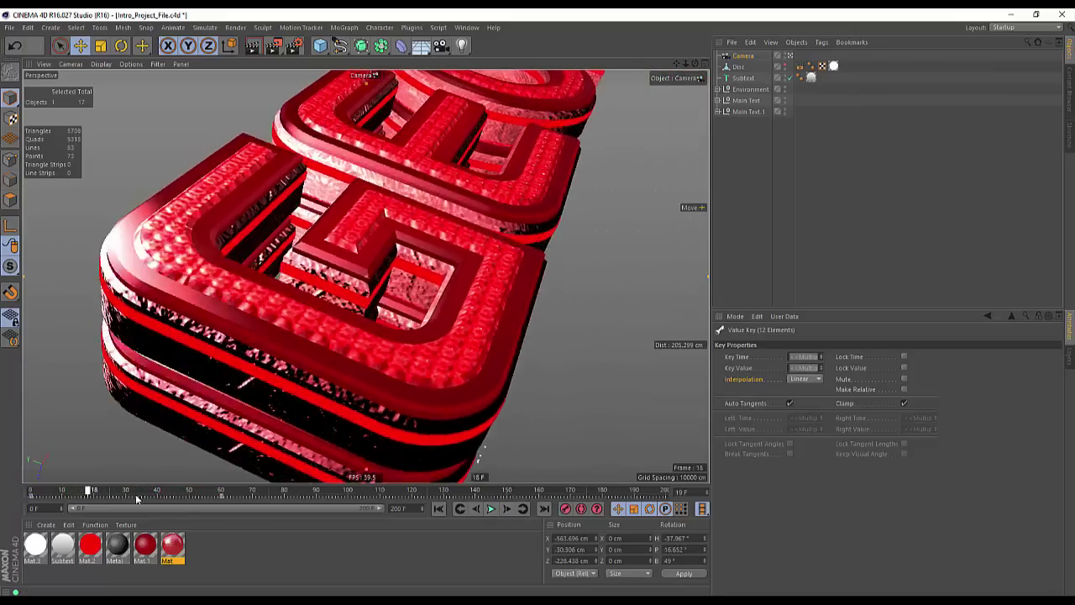
Add a second camera, look through it, and reset its heading, pitch and bank to 0°
left_click(785, 239)
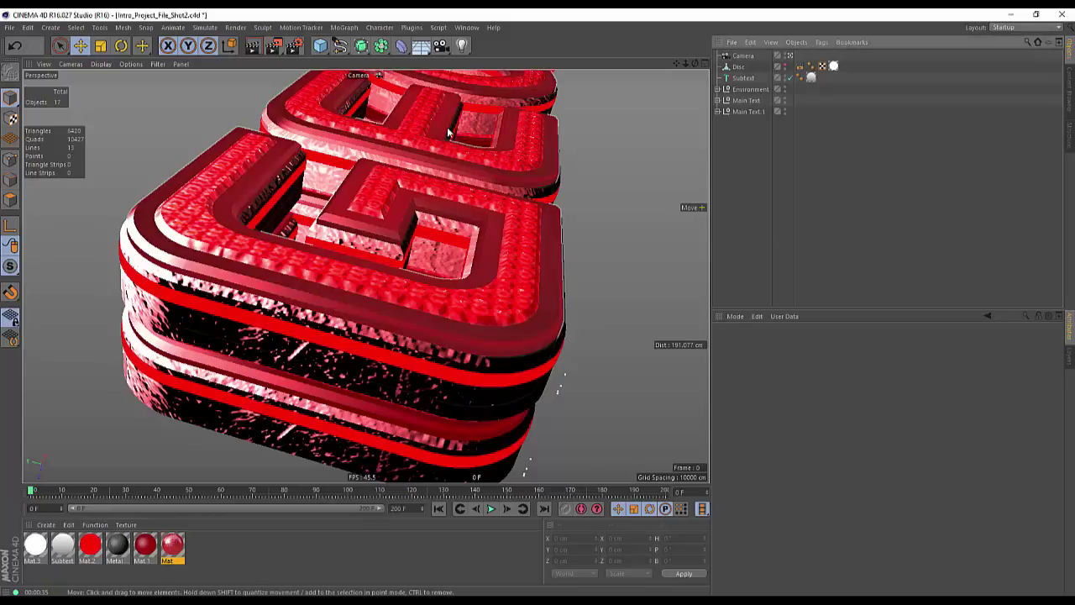
left_click_drag(440, 45, 458, 60)
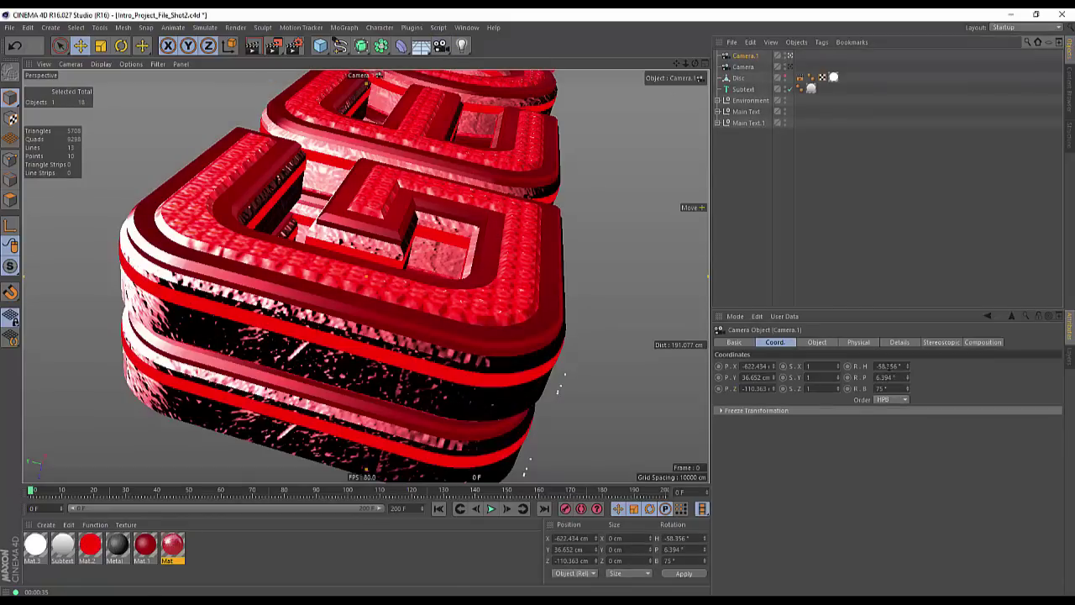
type("0")
key("Tab")
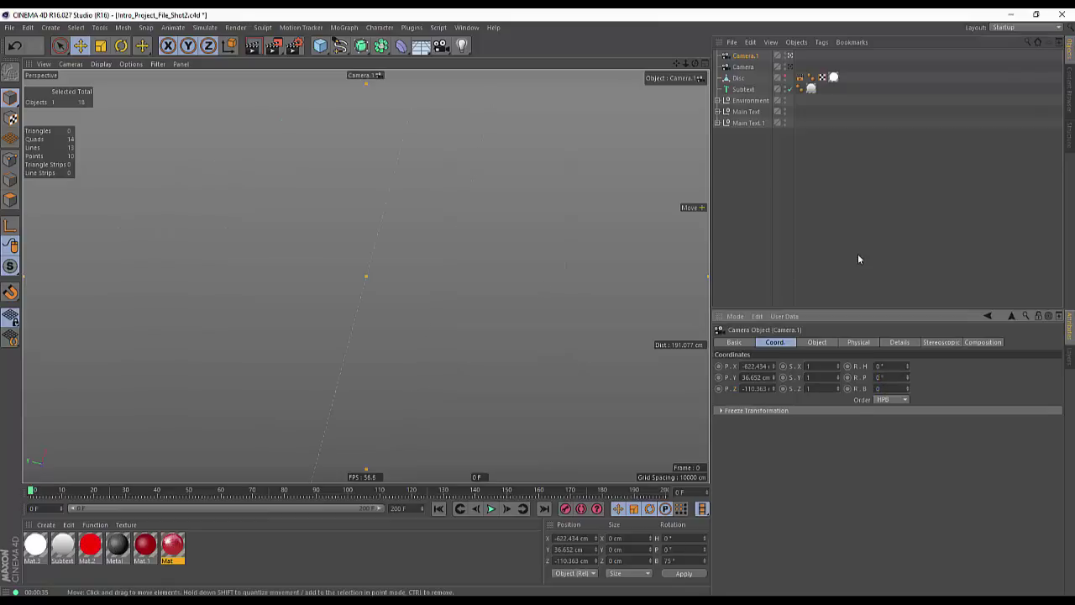
left_click(858, 259)
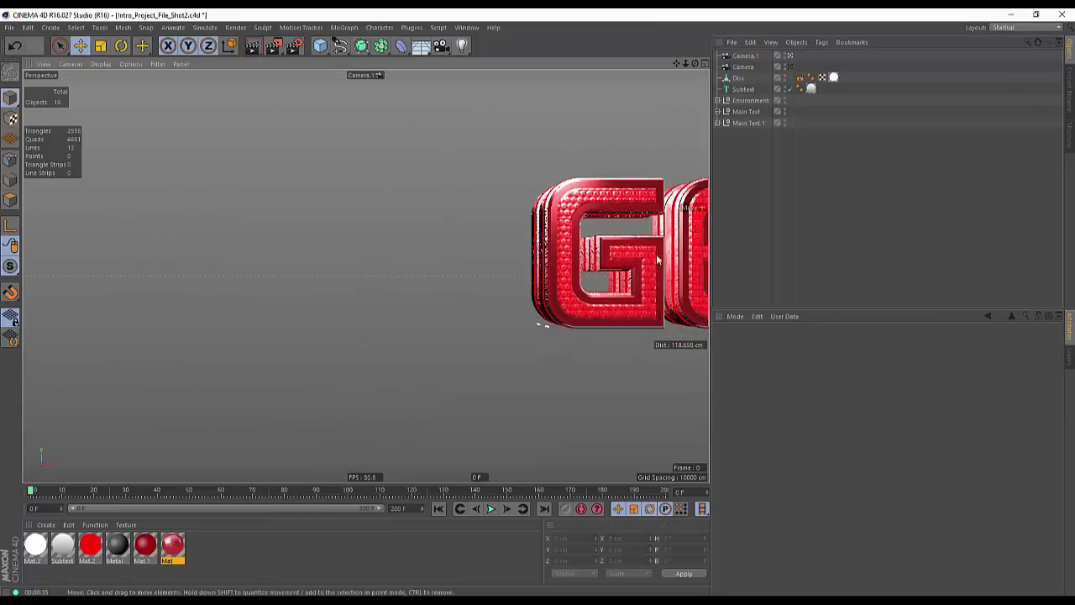
Frame the second camera on a close-up of the last O in the main text, seen from above at an angle
middle_click_drag(658, 260, 165, 314, "alt")
middle_click_drag(580, 314, 50, 353, "alt")
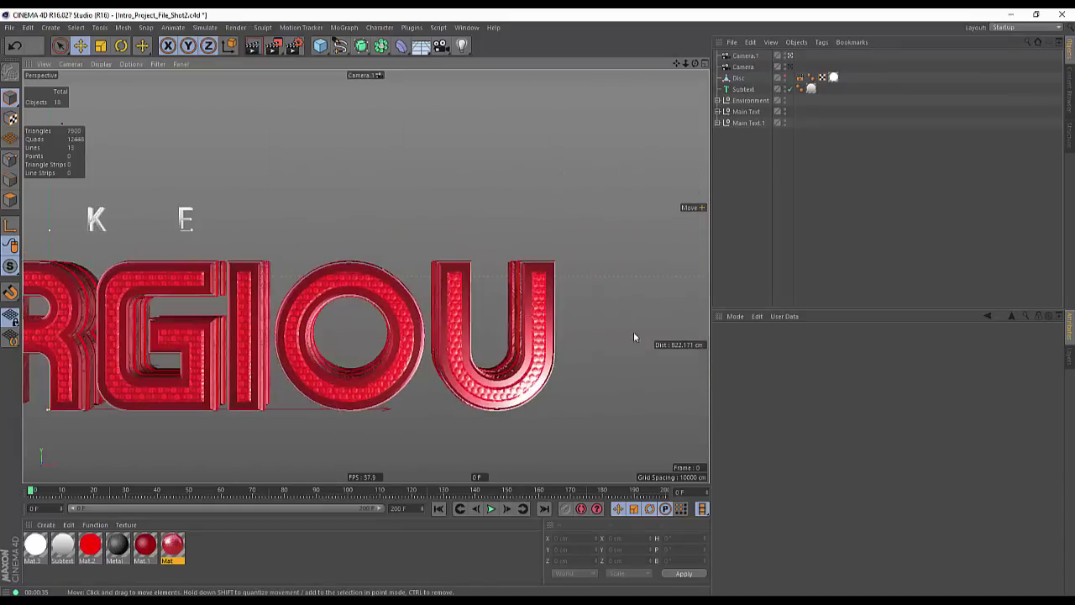
left_click_drag(307, 375, 180, 352, "alt")
middle_click_drag(310, 362, 351, 343, "alt")
right_click_drag(366, 352, 503, 351, "alt")
left_click_drag(431, 342, 475, 349, "alt")
middle_click_drag(450, 382, 504, 447, "alt")
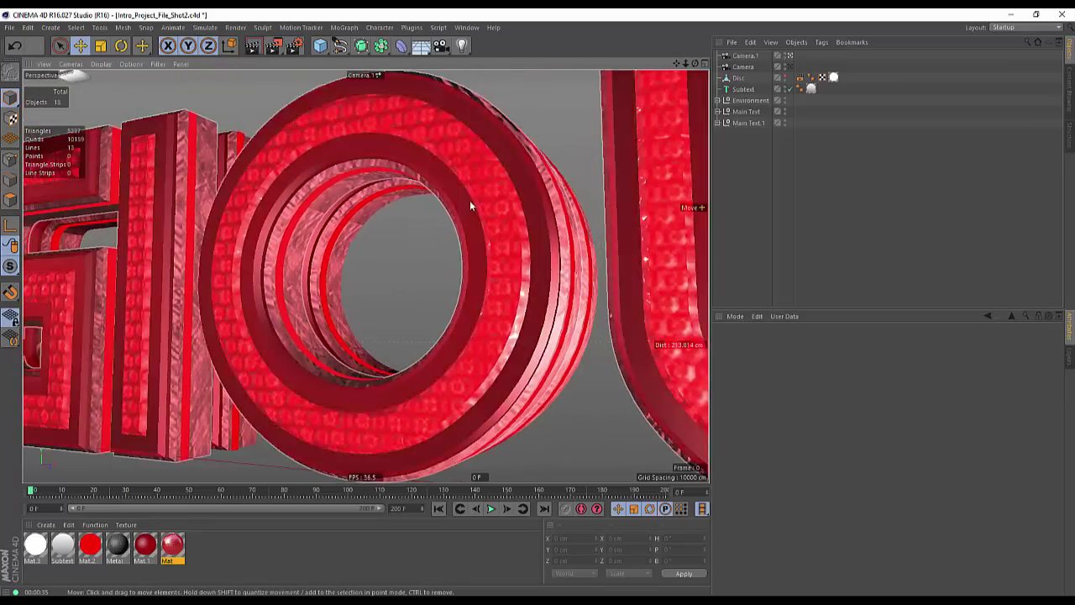
left_click_drag(469, 201, 412, 337, "alt")
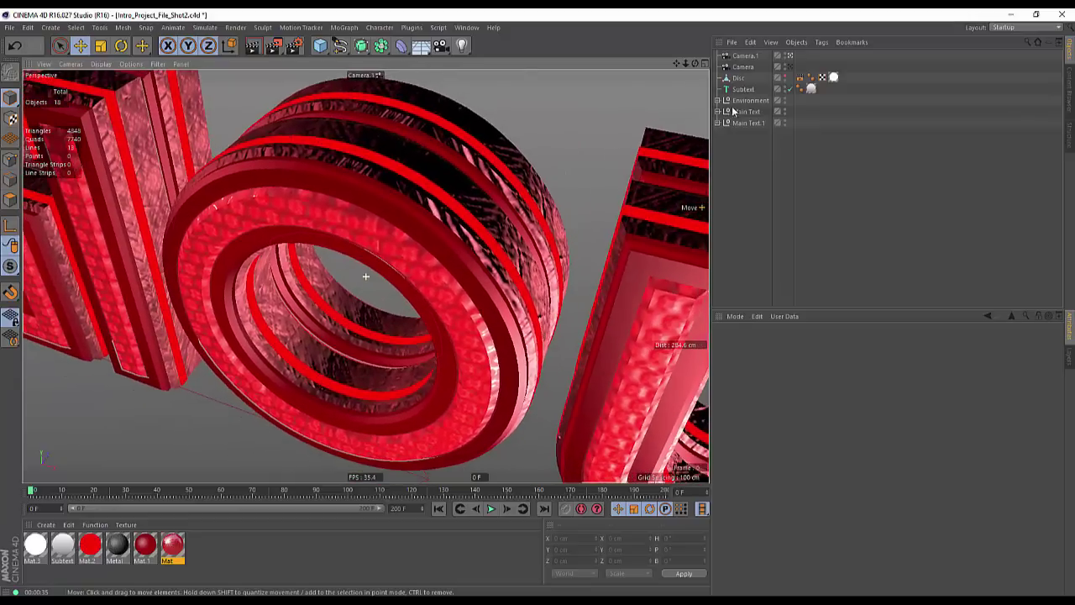
Set the second camera's bank to -9° and keyframe its position and rotation on frame 0
left_click(745, 56)
left_click(849, 366)
left_click(848, 377)
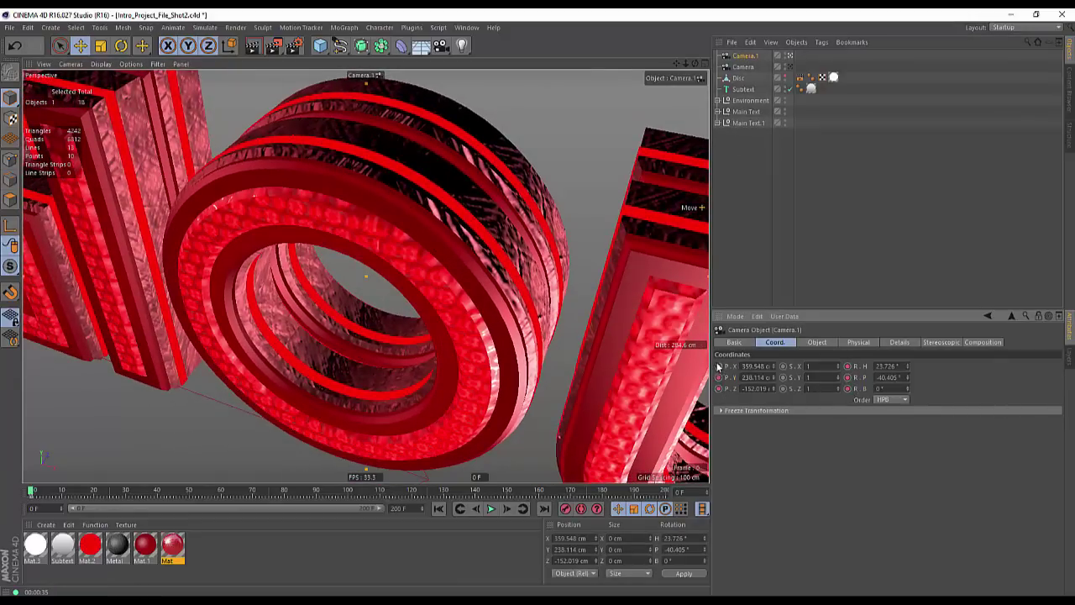
left_click_drag(907, 388, 908, 393)
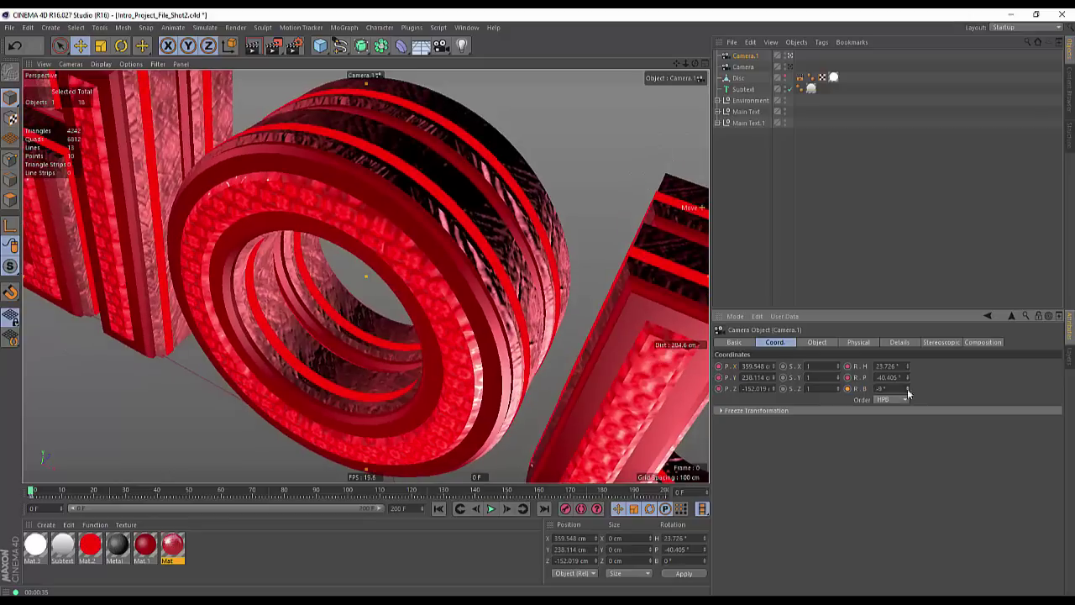
left_click(847, 389)
On frame 70, orbit the second camera to face the O head-on, set its bank to 3°, and keyframe its position and rotation
left_click_drag(31, 494, 254, 496)
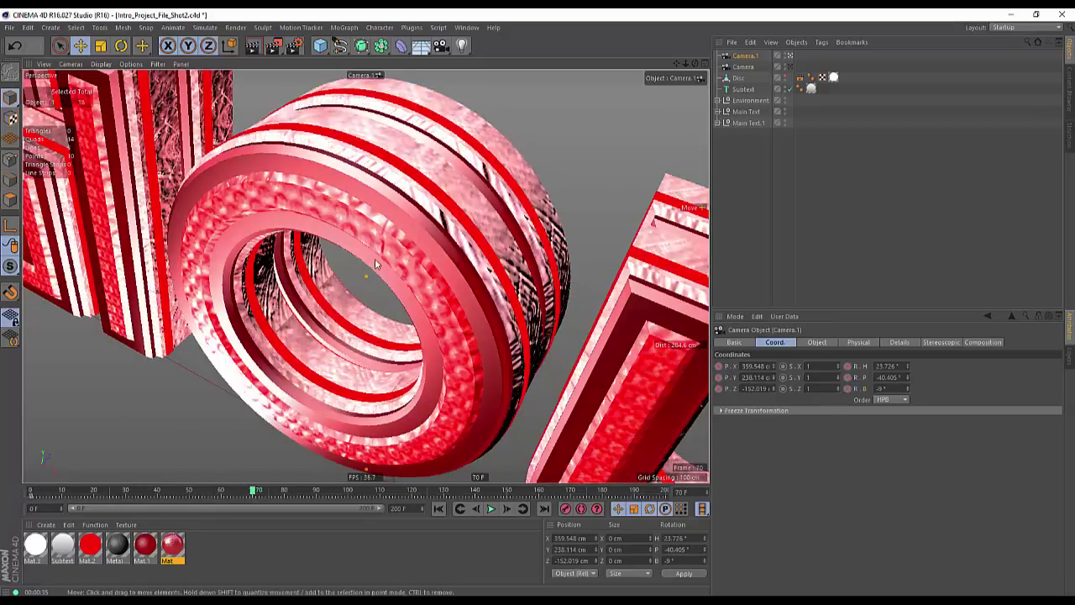
left_click_drag(329, 343, 432, 168, "alt")
middle_click_drag(437, 205, 439, 182, "alt")
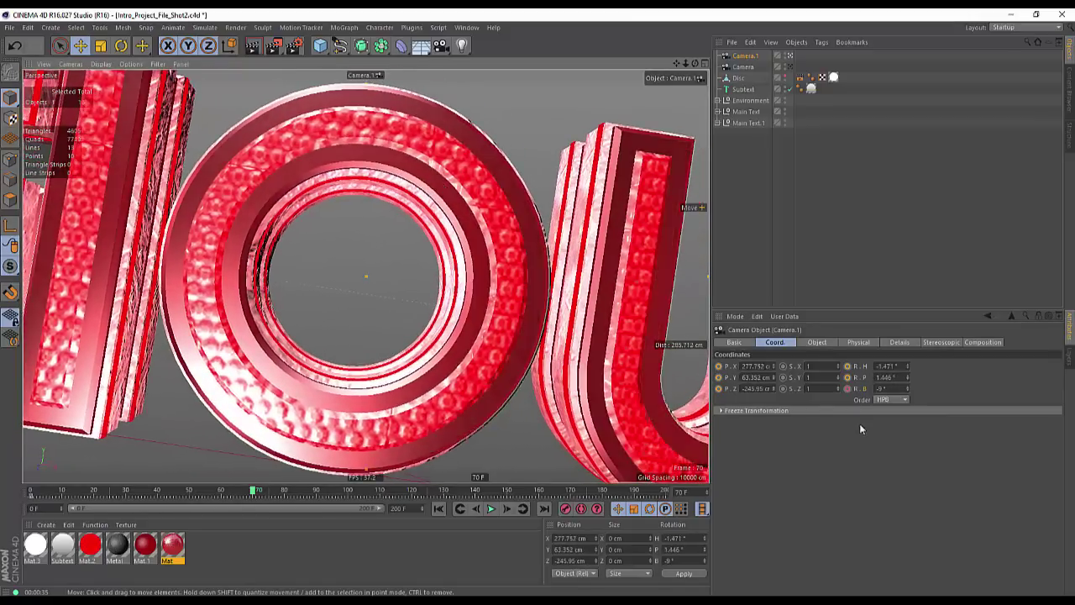
left_click_drag(907, 389, 908, 379)
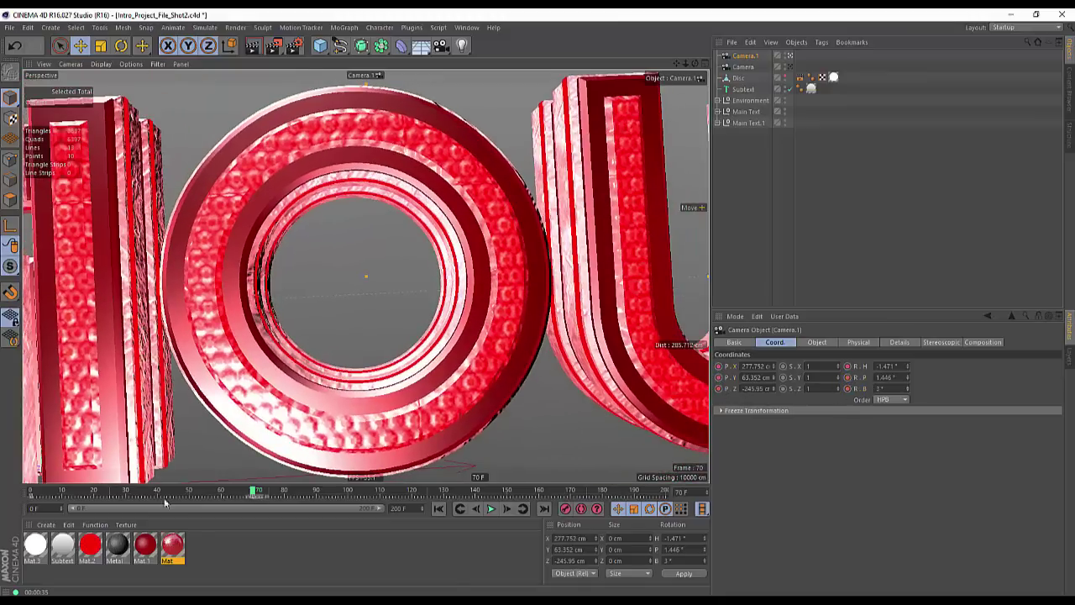
Set the interpolation of all the second camera's keyframes to Linear and play the shot from the start
left_click_drag(166, 502, 6, 500)
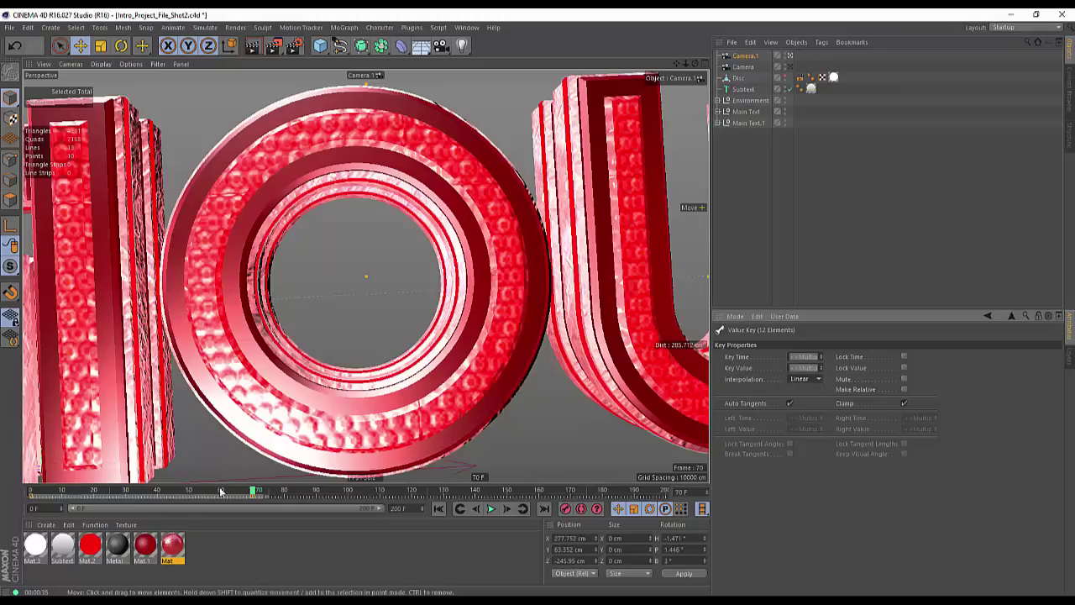
left_click(437, 510)
left_click(491, 508)
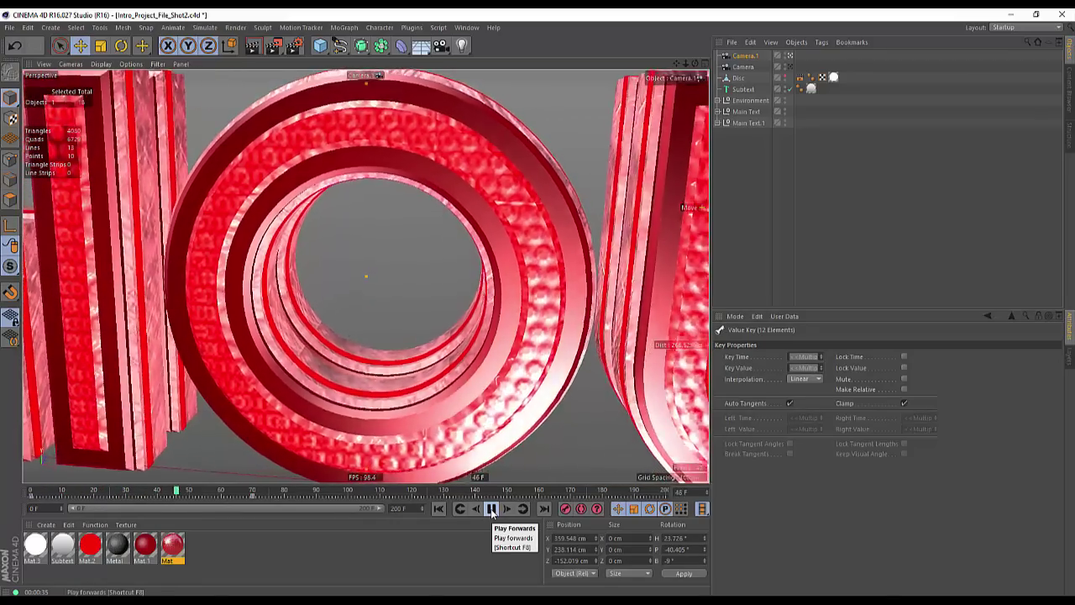
left_click(493, 510)
left_click(460, 509)
left_click(491, 509)
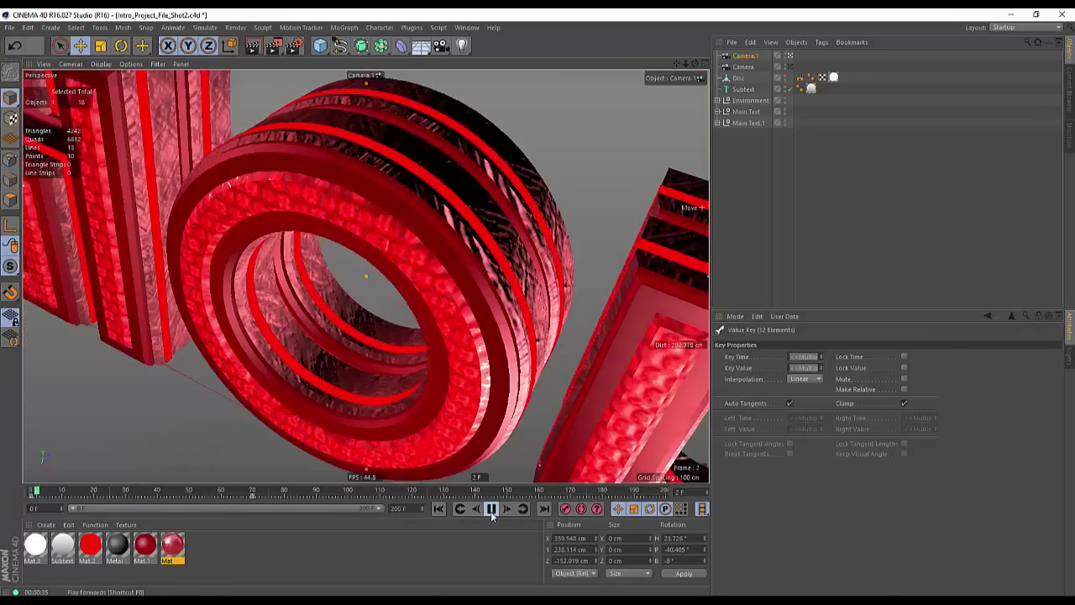
Set the second camera's focal length to 31.2 mm and replay its shot from the start
left_click(491, 509)
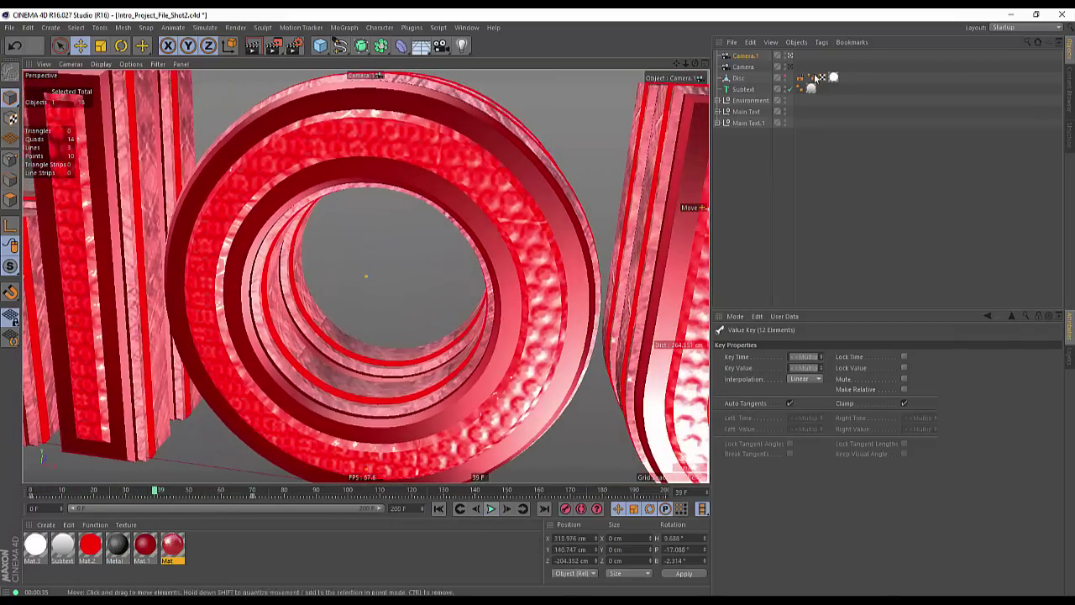
left_click(744, 57)
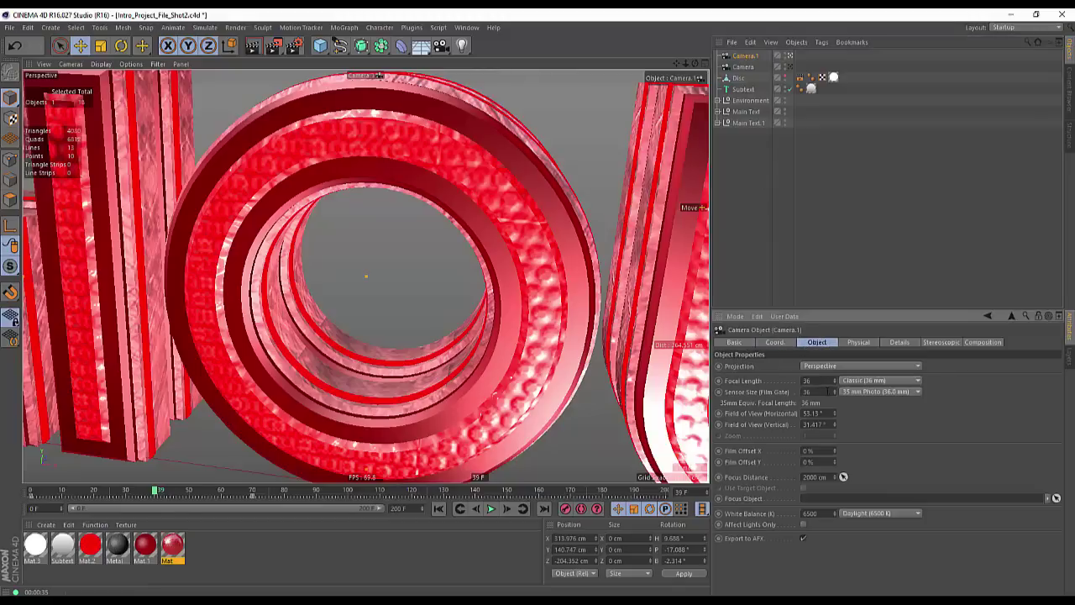
left_click_drag(836, 384, 372, 489)
left_click(439, 509)
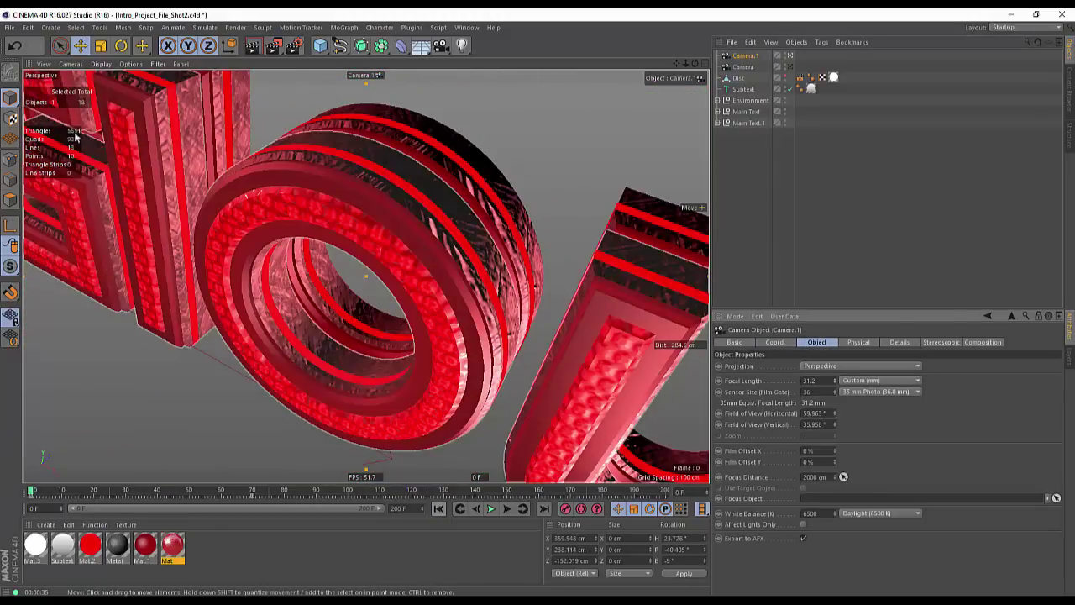
left_click(493, 509)
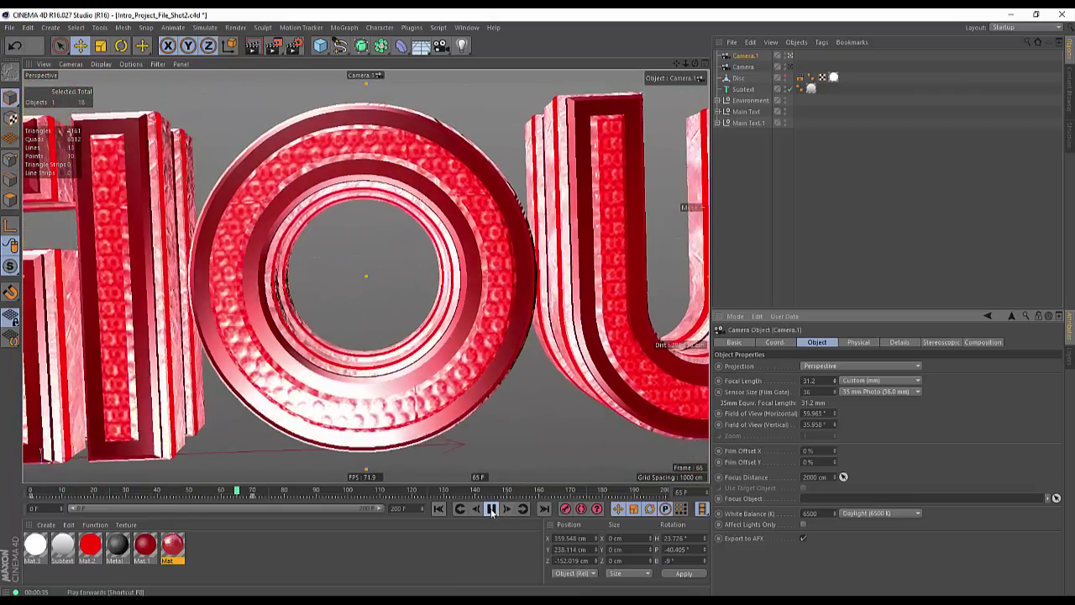
left_click(439, 510)
left_click(492, 510)
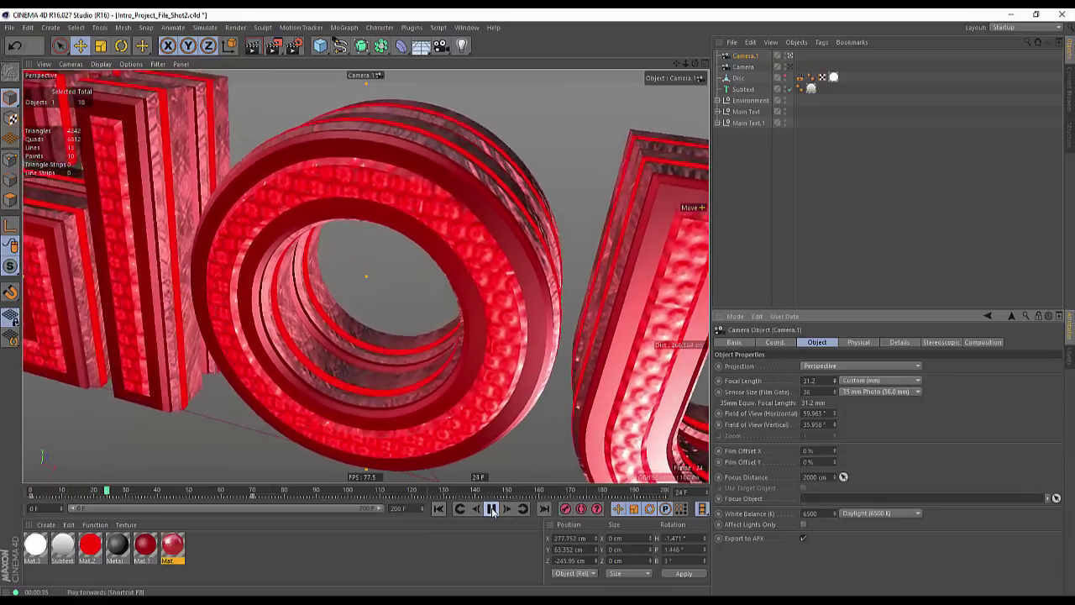
left_click(500, 510)
left_click(808, 236)
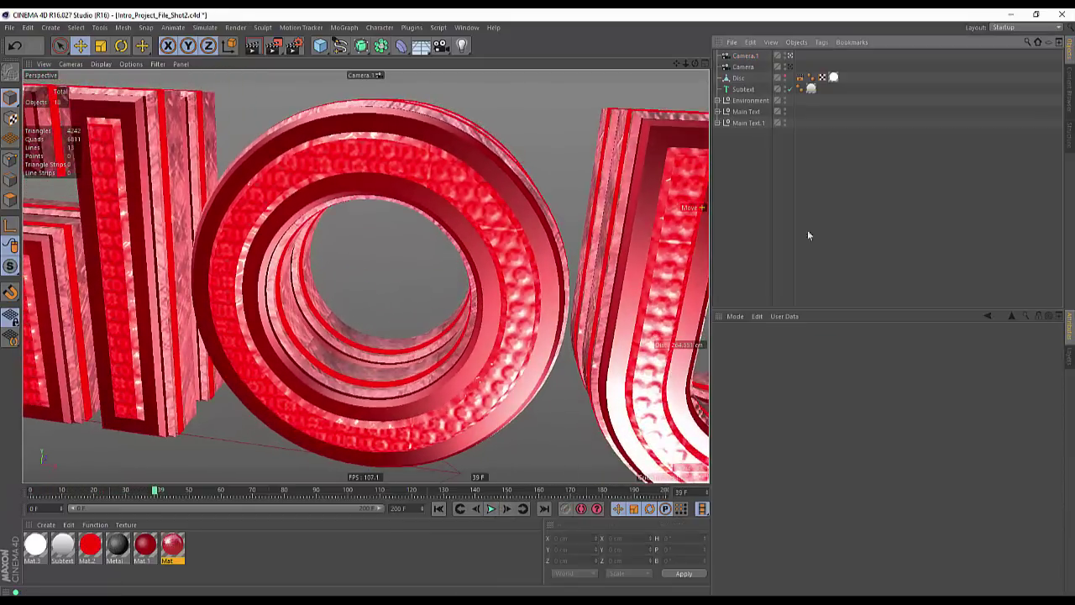
Switch to the Teaser_Compressed video and watch its final title shot as reference for the last camera move
left_click(447, 598)
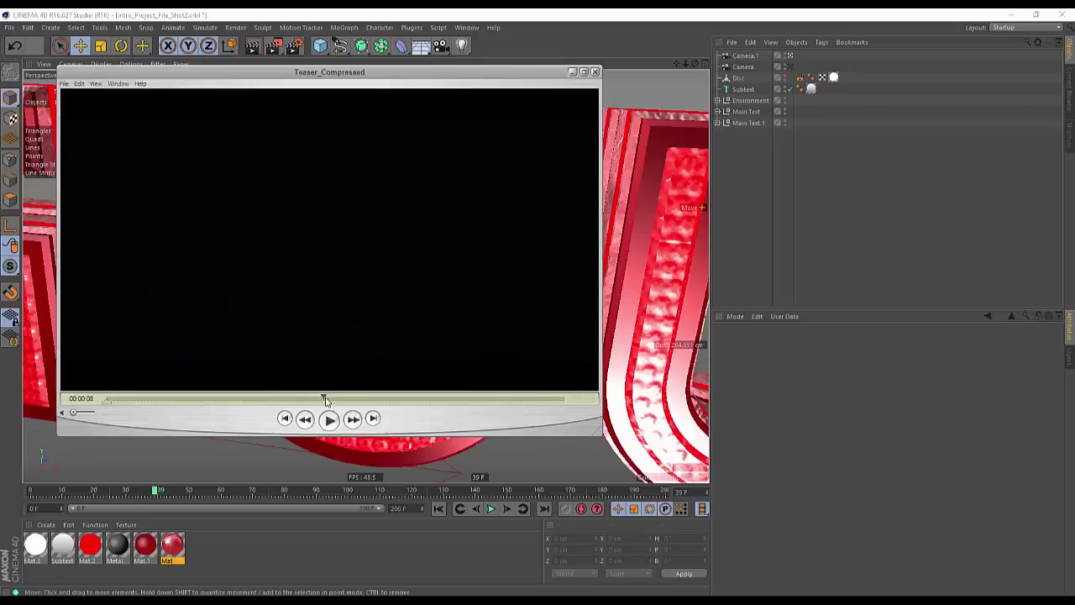
left_click_drag(326, 401, 185, 421)
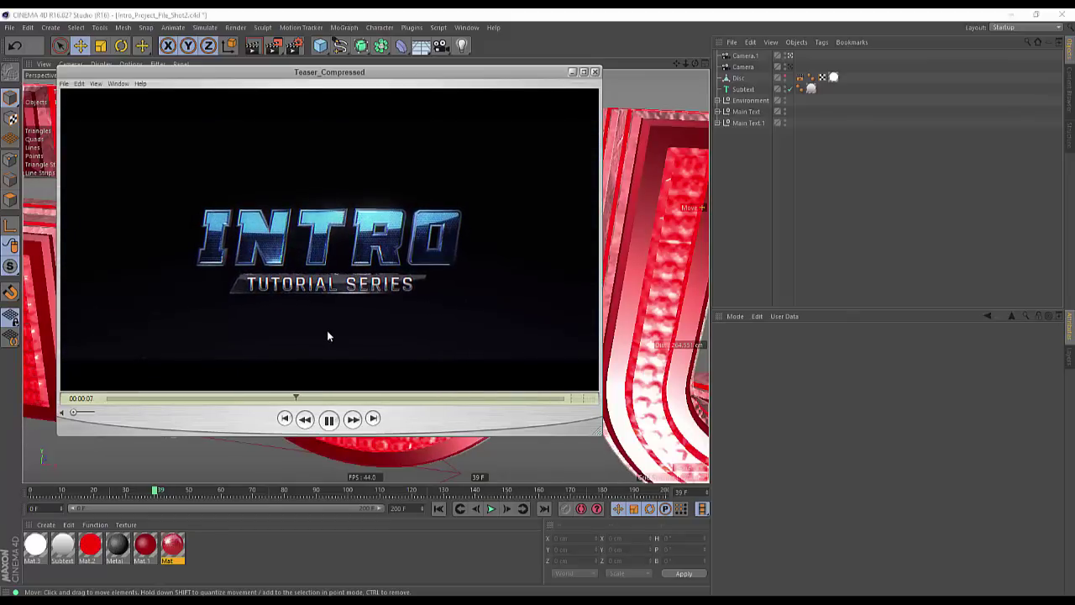
left_click(806, 221)
Add a third camera and reset its heading, pitch and bank to 0°
left_click_drag(441, 45, 490, 147)
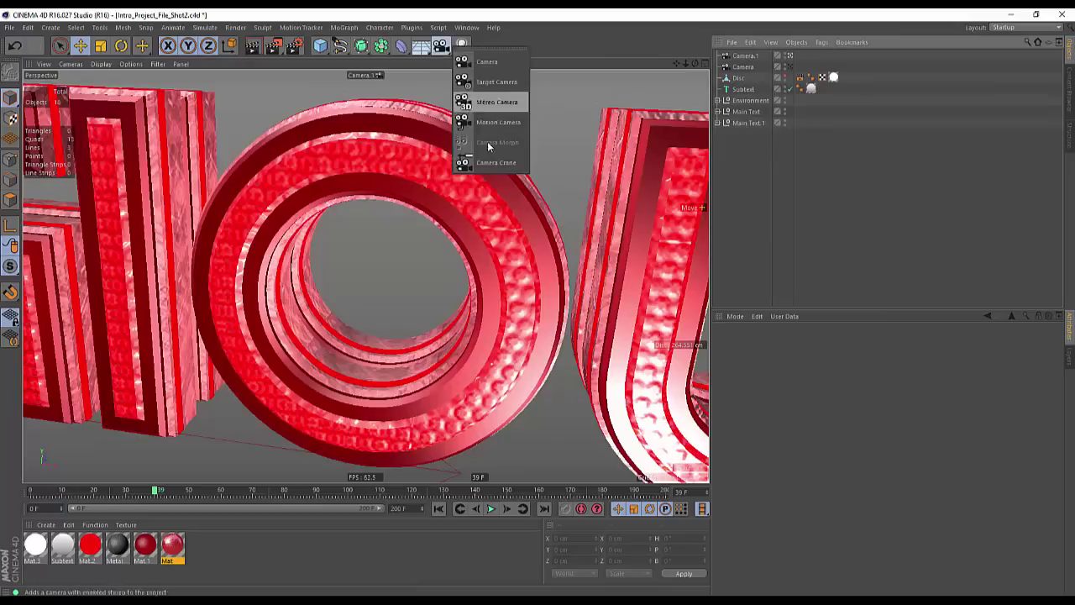
left_click_drag(485, 70, 487, 64)
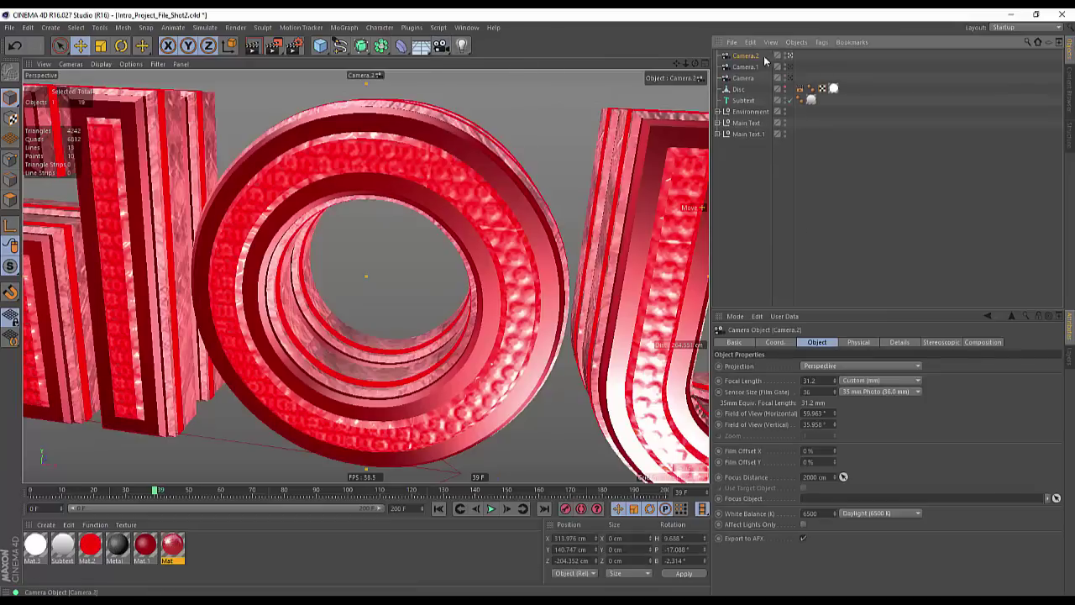
left_click(774, 343)
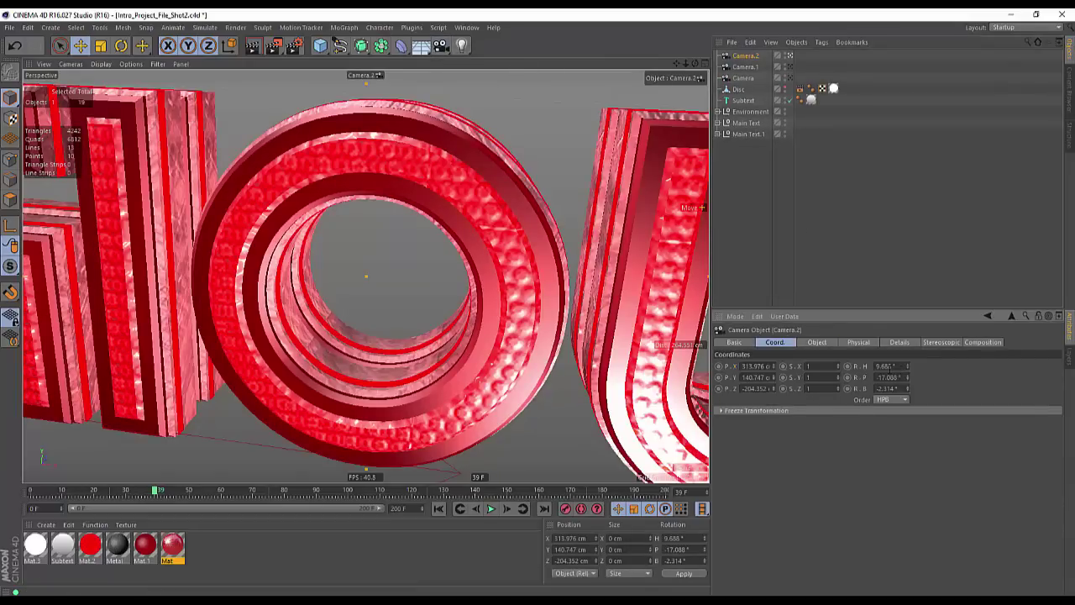
type("0")
key("Tab")
type("0")
key("Tab")
left_click(904, 262)
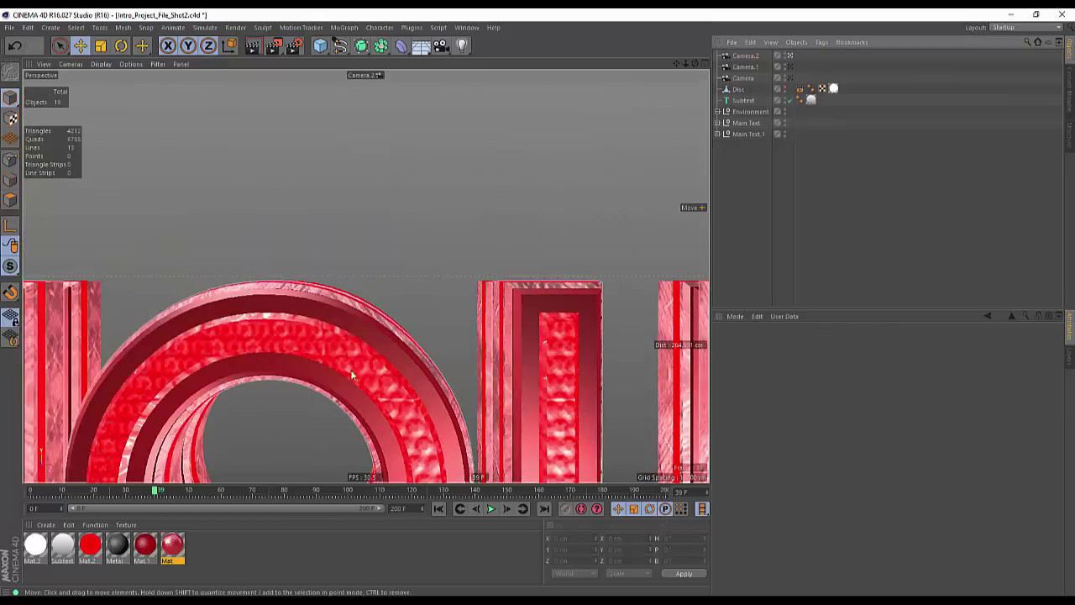
Frame the third camera on the whole main text and subtext, centred and seen from slightly below
right_click_drag(369, 403, 94, 440, "alt")
middle_click_drag(265, 403, 599, 272, "alt")
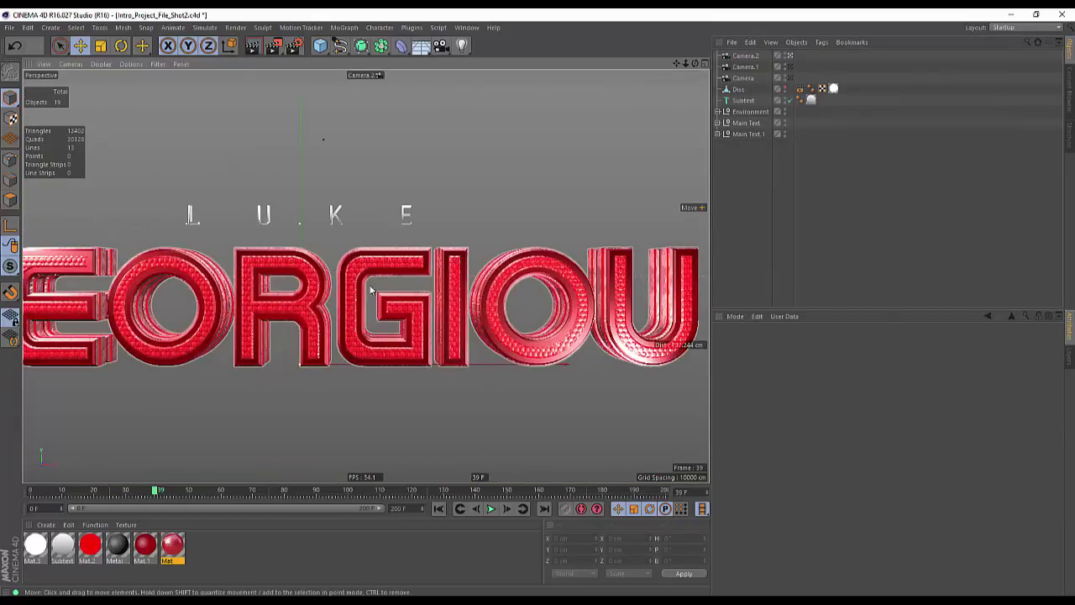
right_click_drag(334, 320, 154, 351, "alt")
middle_click_drag(366, 305, 411, 273, "alt")
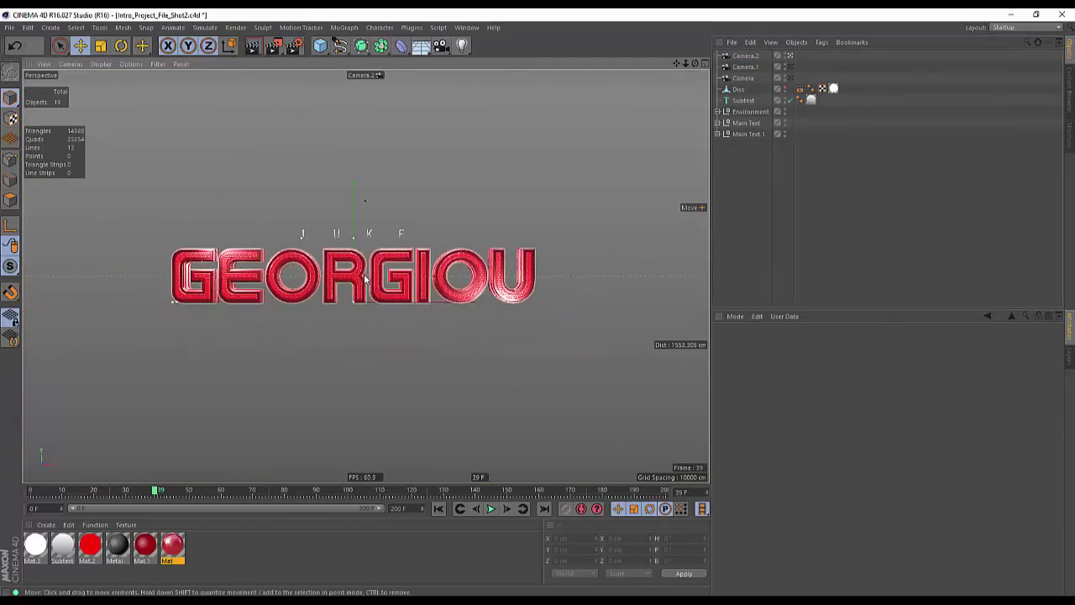
right_click_drag(364, 279, 415, 291, "alt")
middle_click_drag(415, 291, 430, 309, "alt")
mouse_move(380, 293)
left_mouse_down("alt")
mouse_move(399, 285)
mouse_move(384, 280)
mouse_move(380, 292)
left_mouse_up("alt")
right_click_drag(379, 293, 382, 288, "alt")
Keyframe the third camera's position and rotation for the full-text view and place those keys on frame 140
left_click(746, 55)
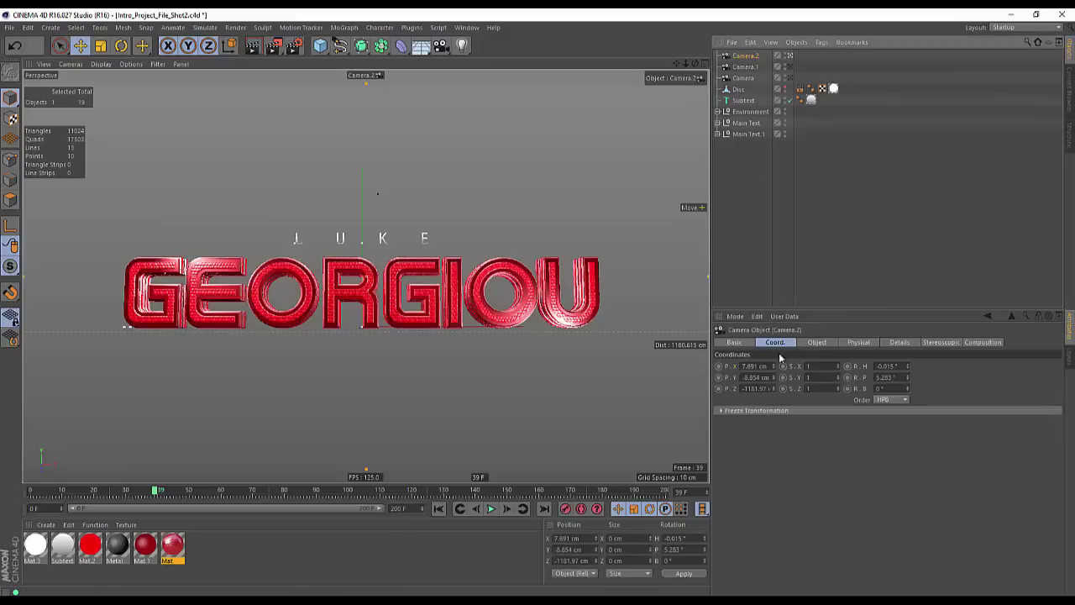
left_click_drag(719, 366, 720, 395)
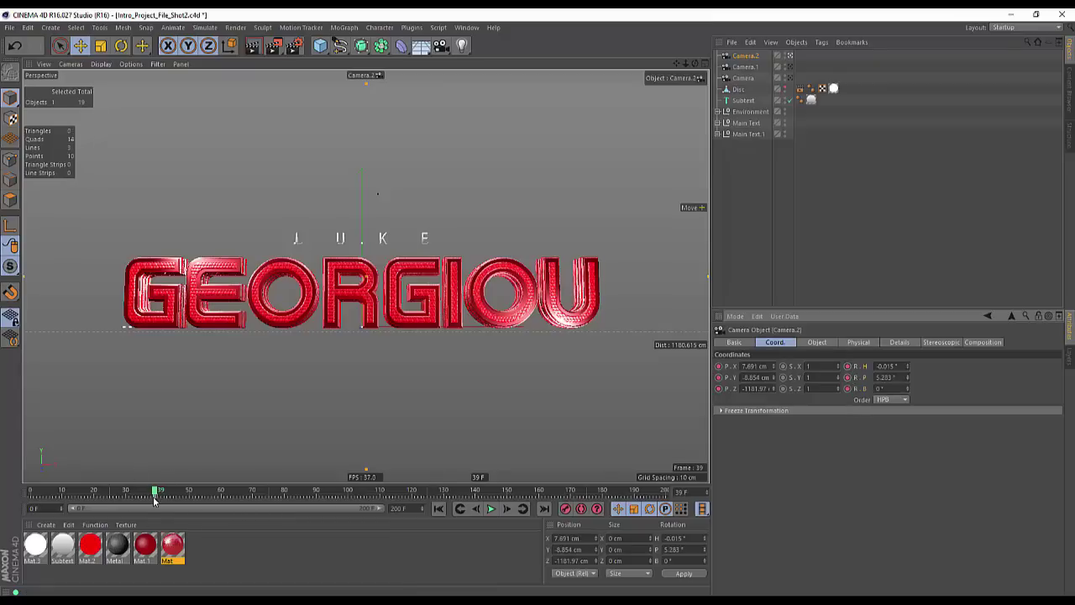
left_click_drag(154, 499, 169, 499)
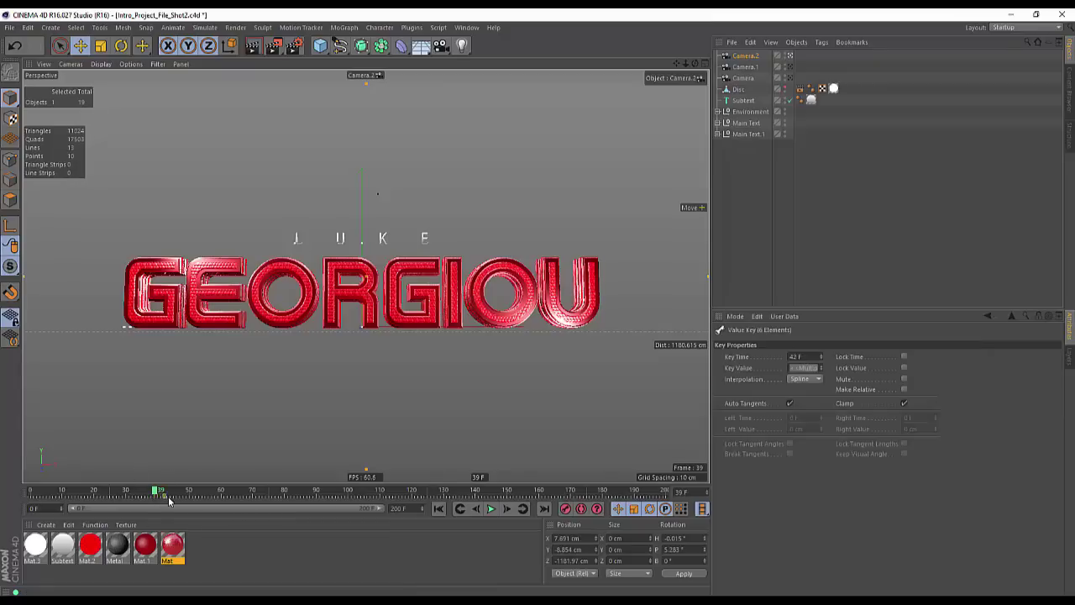
left_click(475, 497)
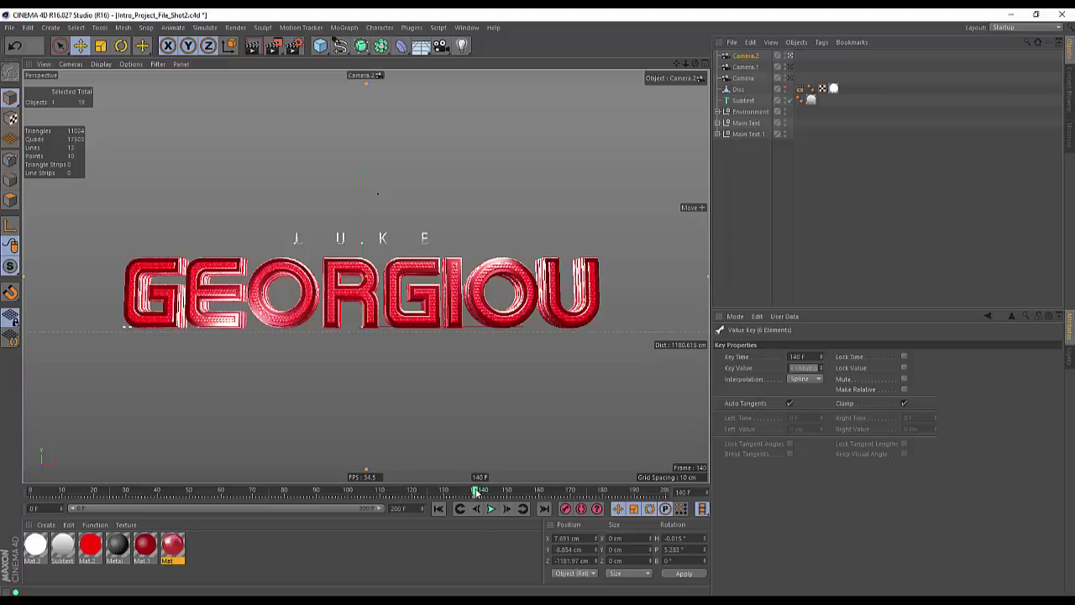
On frame 0, move the third camera to an angled close-up of the second G, set its bank to -18°, and keyframe its position and rotation
left_click_drag(476, 493, 0, 508)
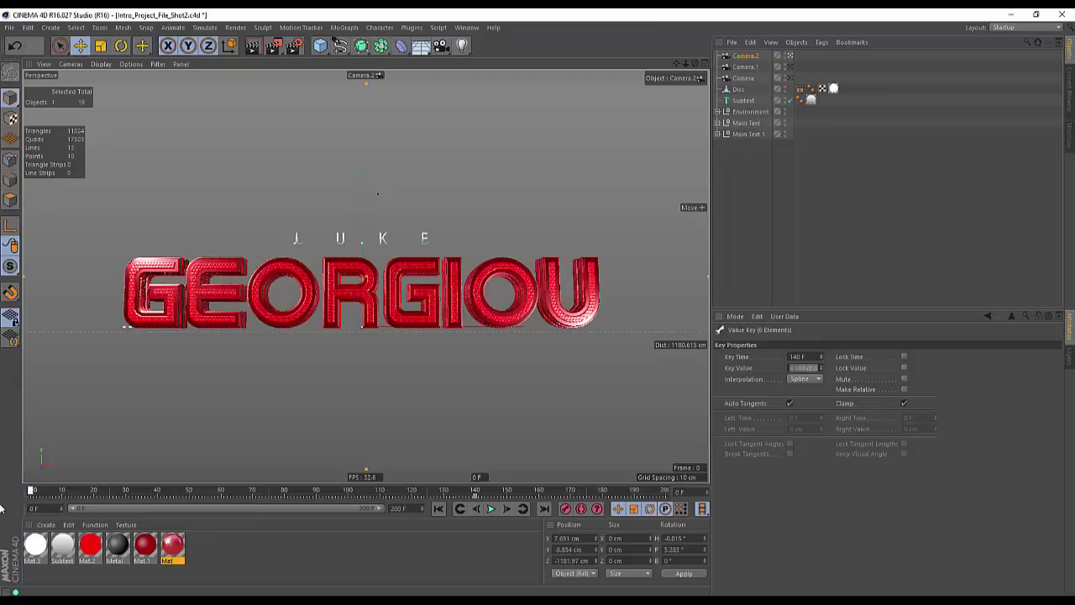
right_click_drag(372, 294, 578, 320, "alt")
left_click_drag(623, 299, 412, 286, "alt")
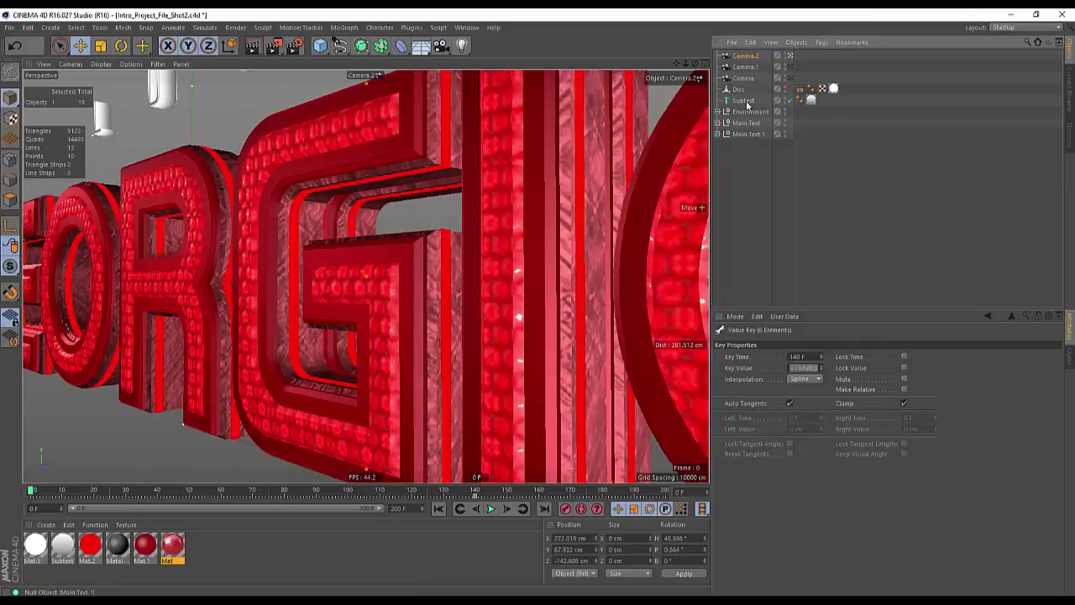
left_click(746, 56)
left_click_drag(908, 388, 855, 383)
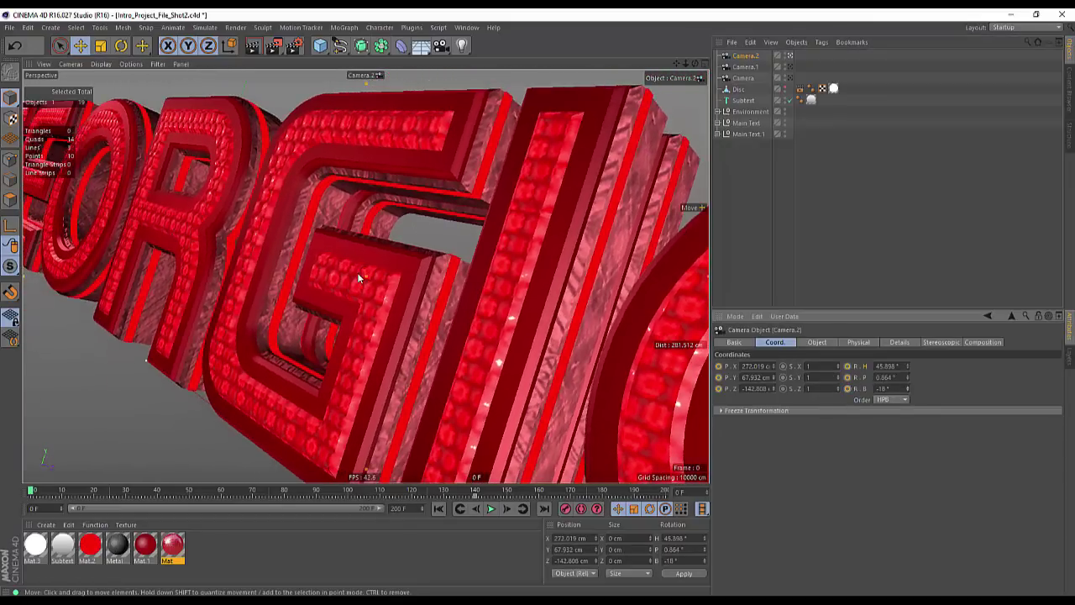
left_click_drag(358, 274, 354, 270, "alt")
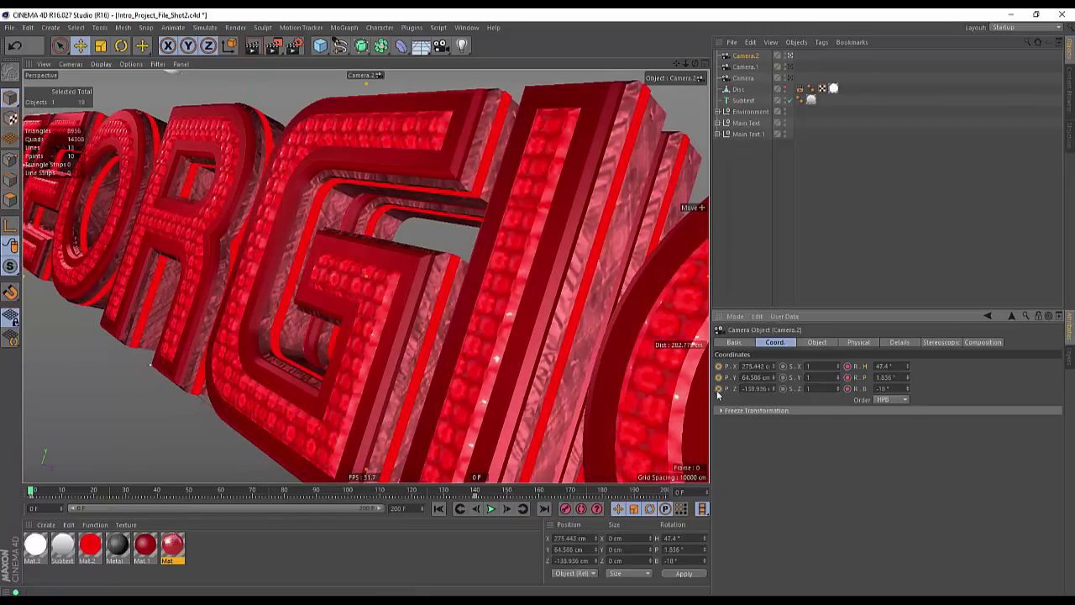
Play the third camera's pull-out shot and scrub back to frame 0
left_click(492, 509)
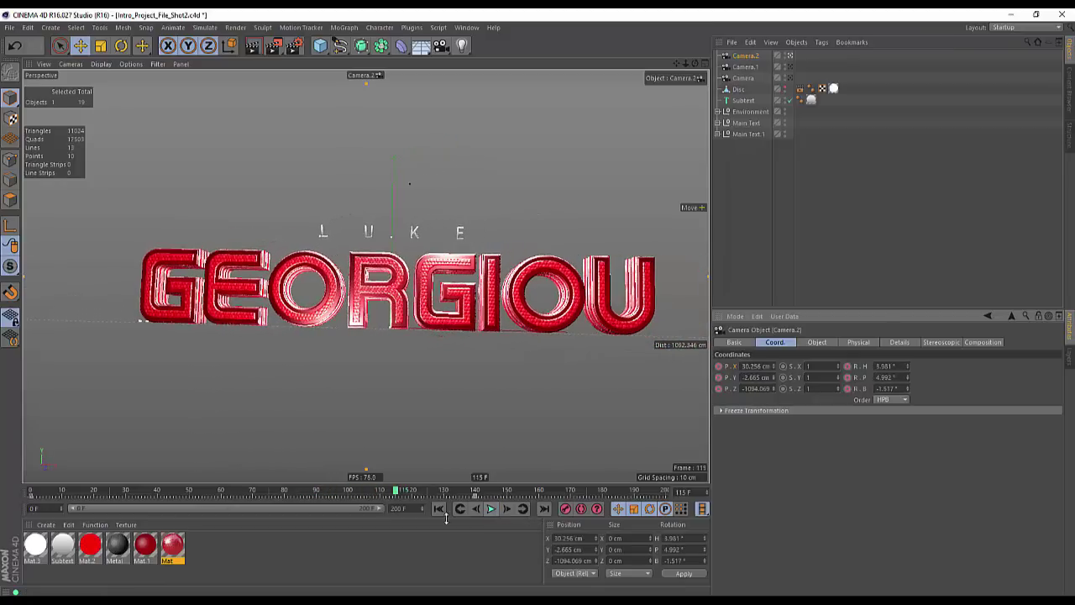
left_click(438, 508)
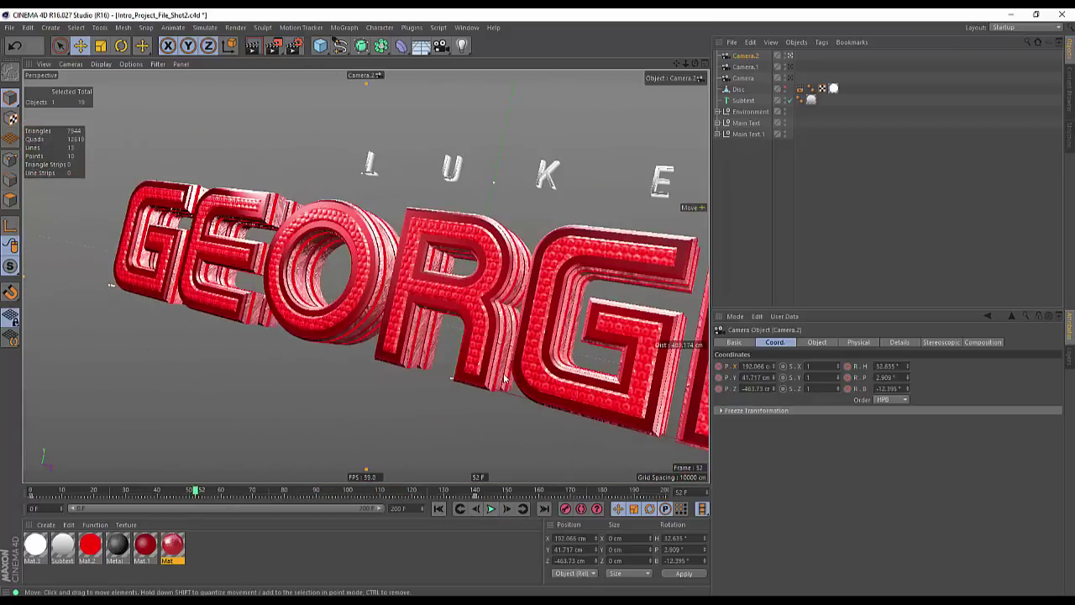
left_click_drag(191, 488, 25, 491)
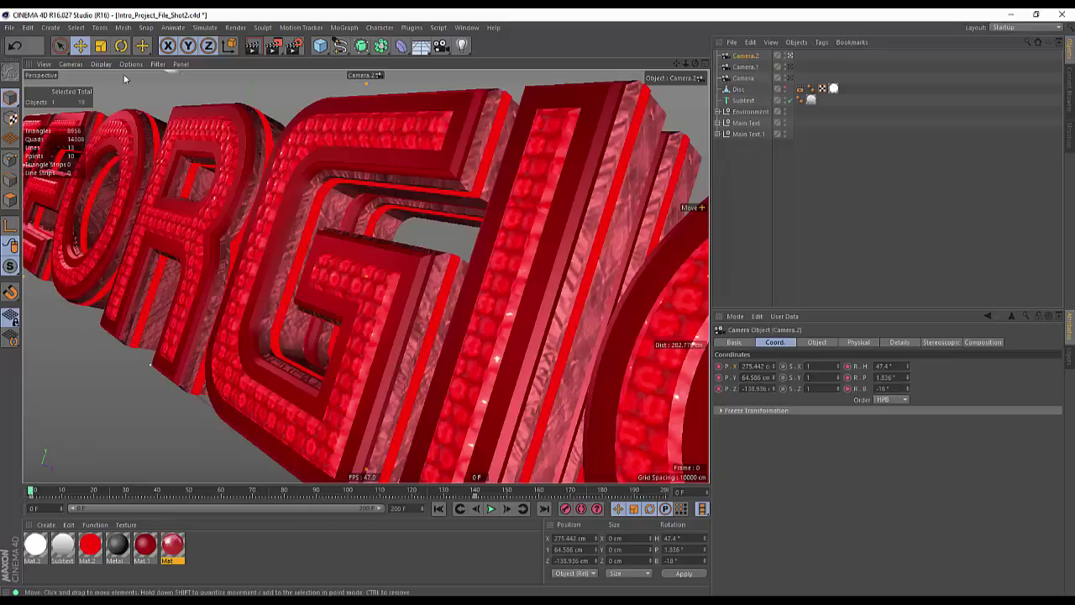
Add a null named Target and move it to the middle of the main text, at about X -2, Y 68, Z 10 cm
left_click(59, 28)
mouse_move(57, 45)
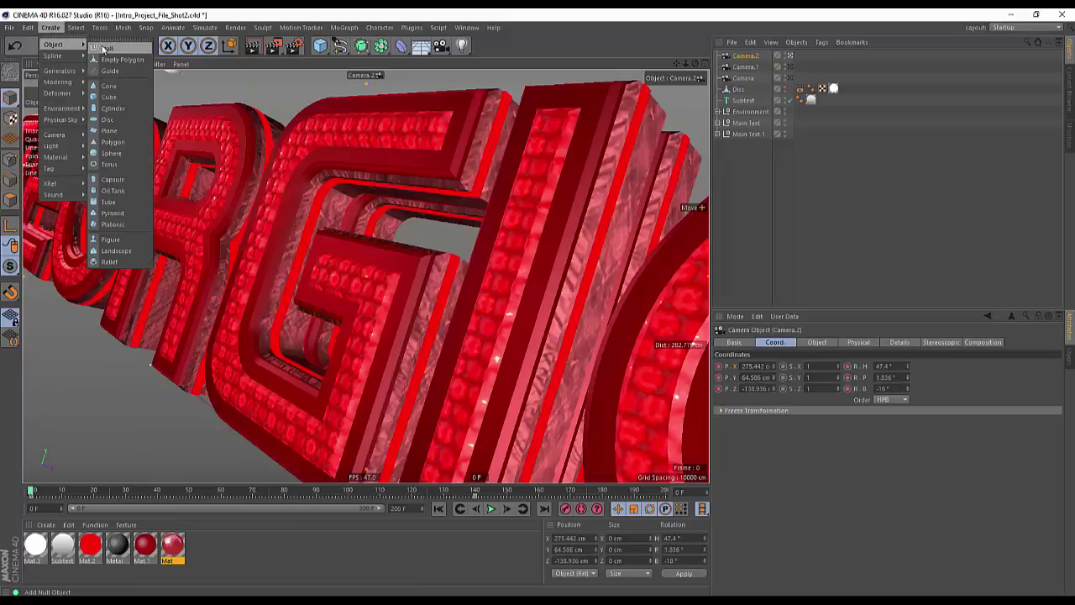
left_click(106, 49)
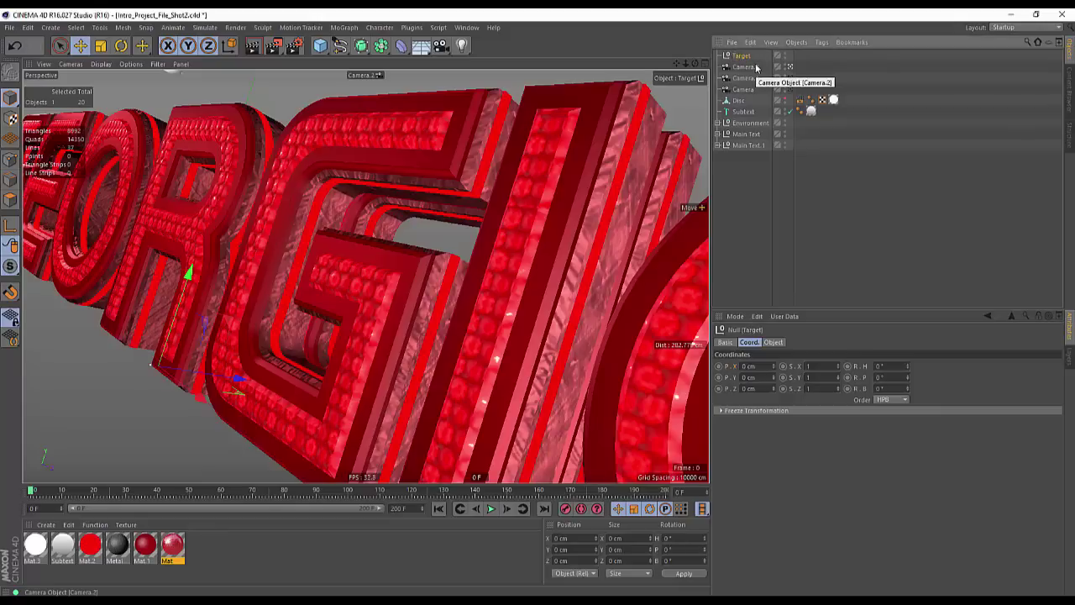
left_click(789, 67)
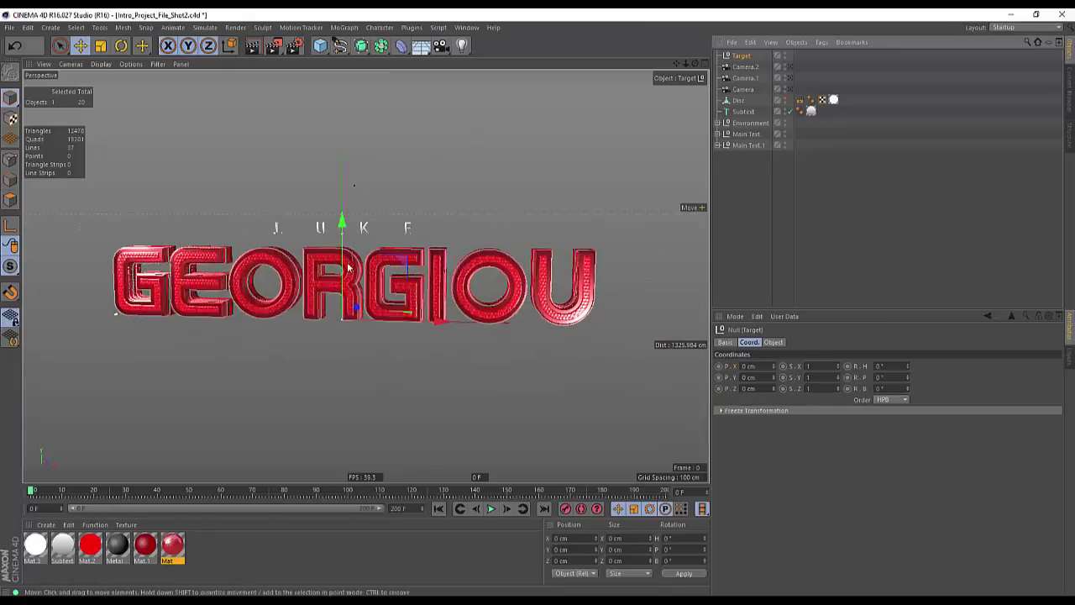
left_click_drag(356, 253, 498, 257)
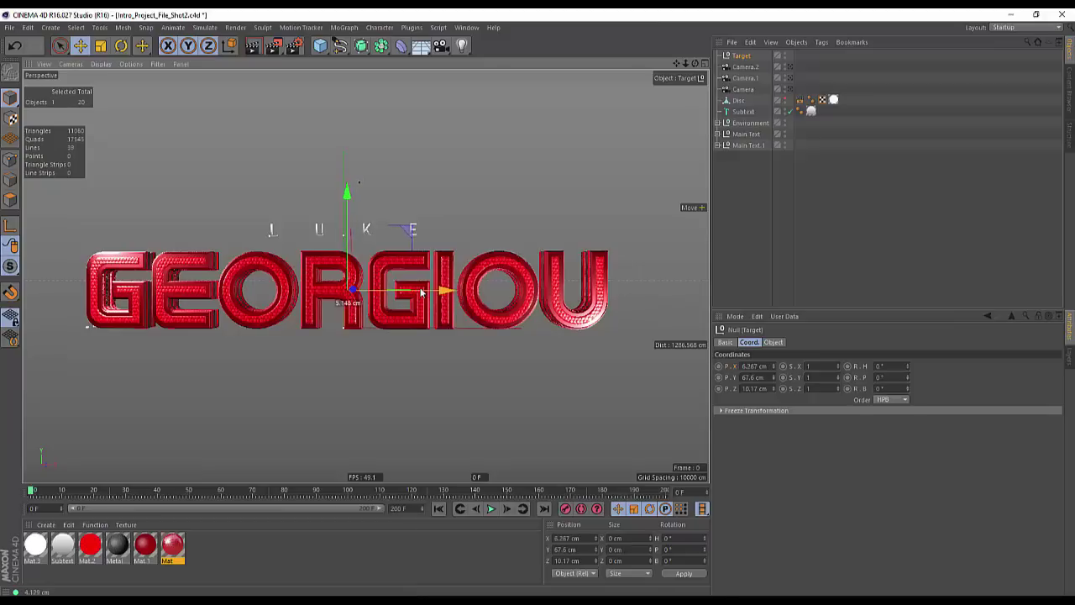
left_click_drag(421, 296, 385, 299, "alt")
scroll(356, 290, "up", 5)
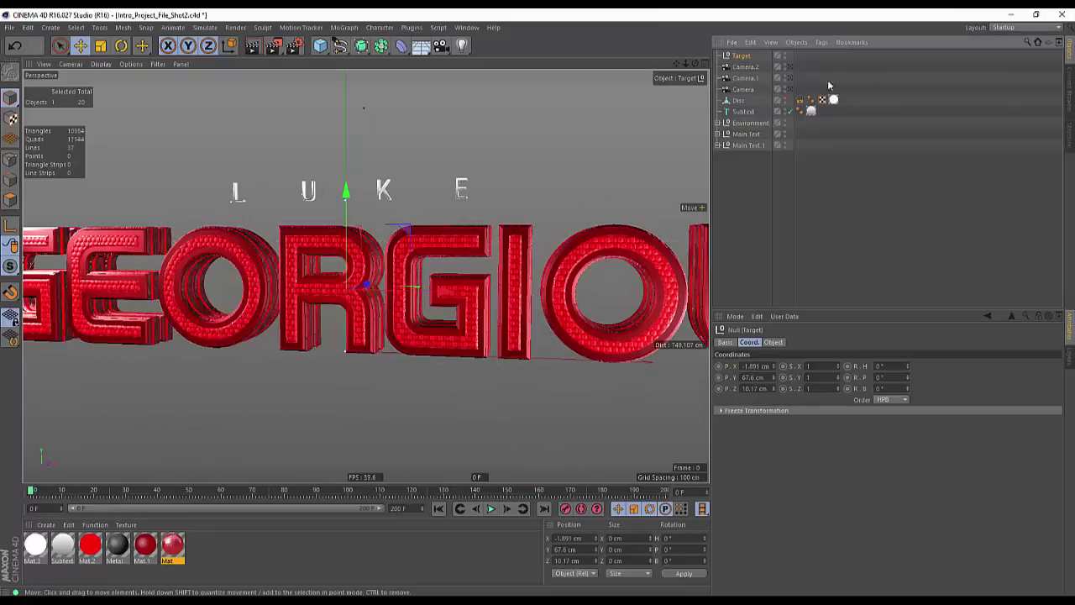
Look through the third camera again, add a Target tag to it, and assign the Target null as its target object
left_click(789, 67)
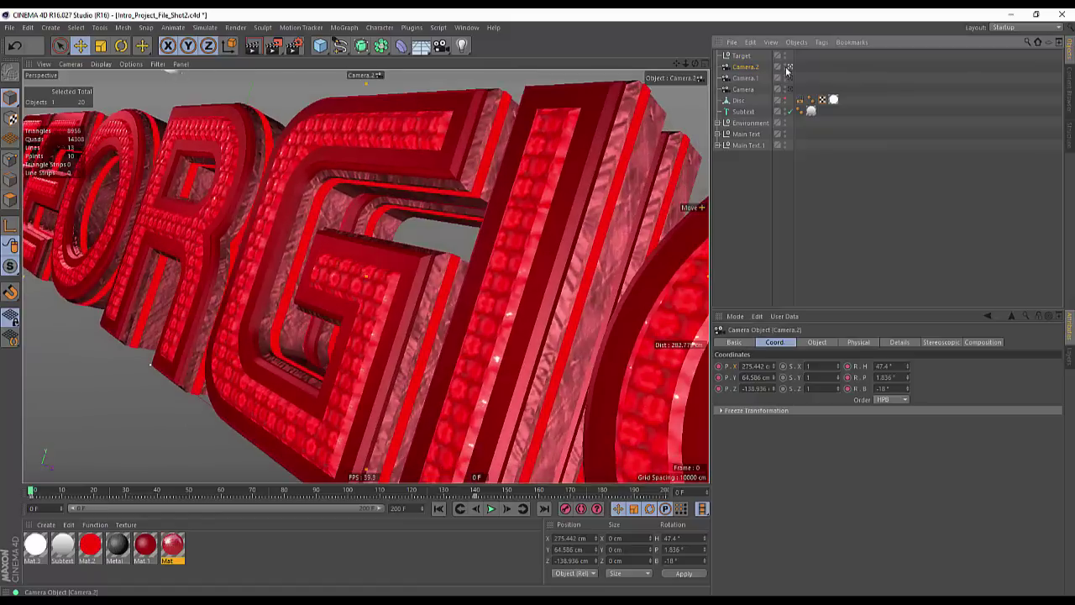
right_click(745, 70)
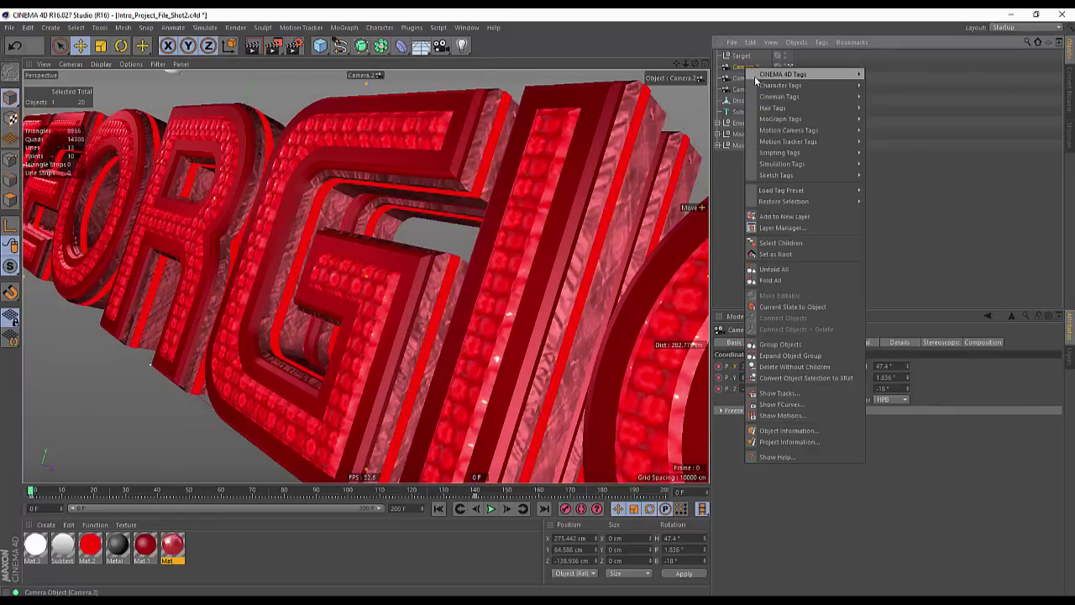
mouse_move(755, 77)
left_click(888, 323)
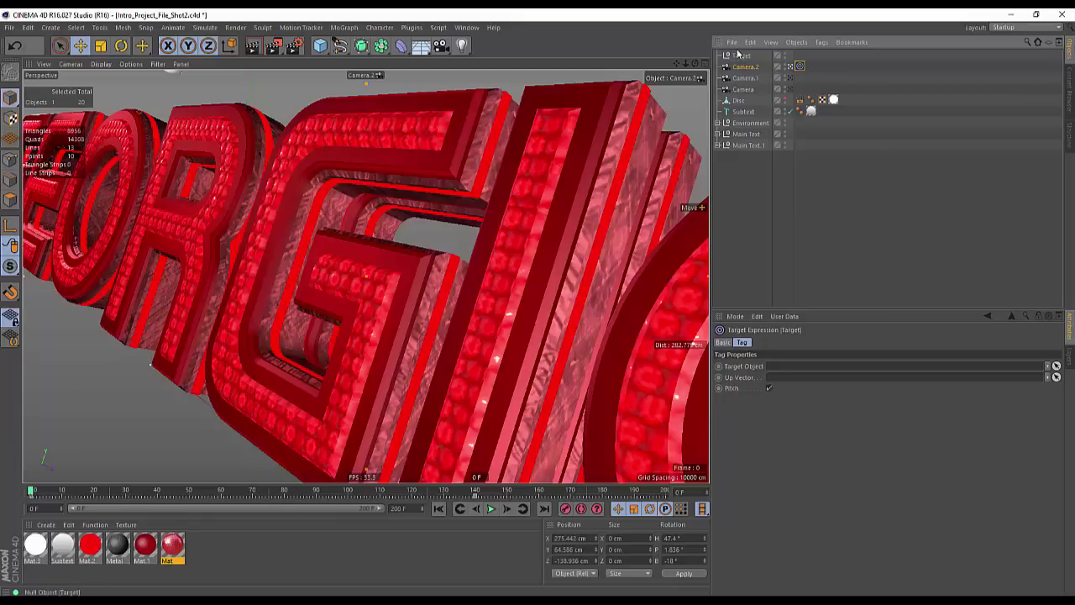
left_click_drag(782, 371, 782, 367)
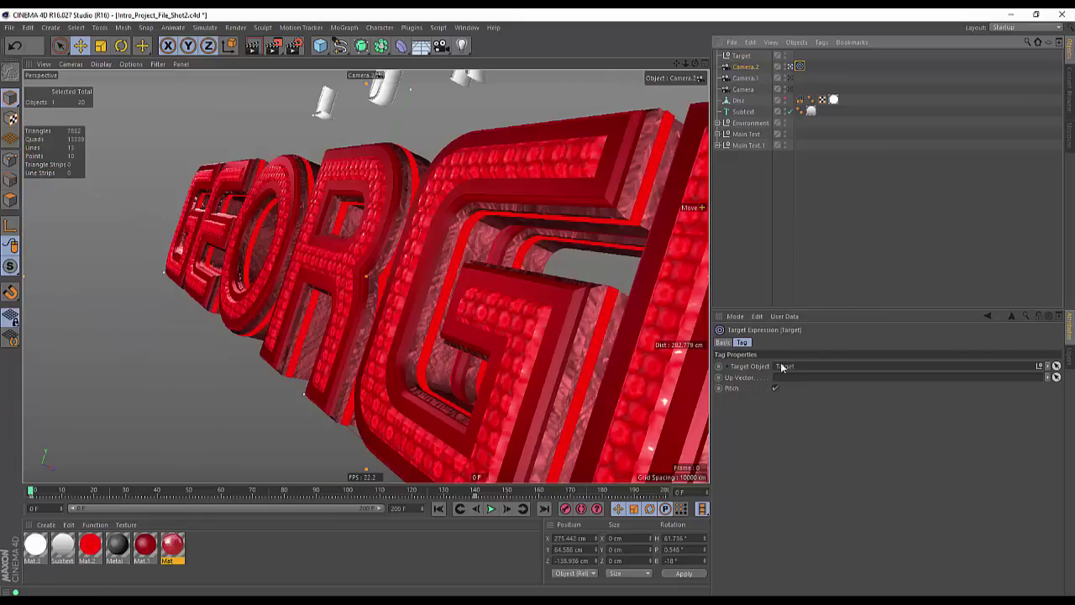
left_click(808, 229)
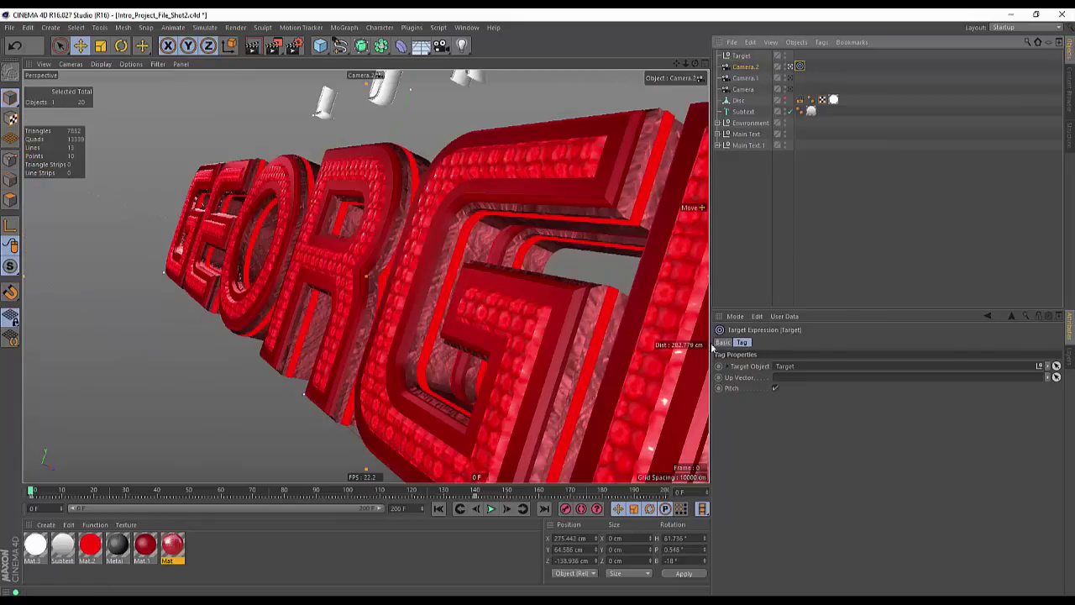
Play the third camera's targeted pull-out and replay it from the start of the animation
left_click(491, 509)
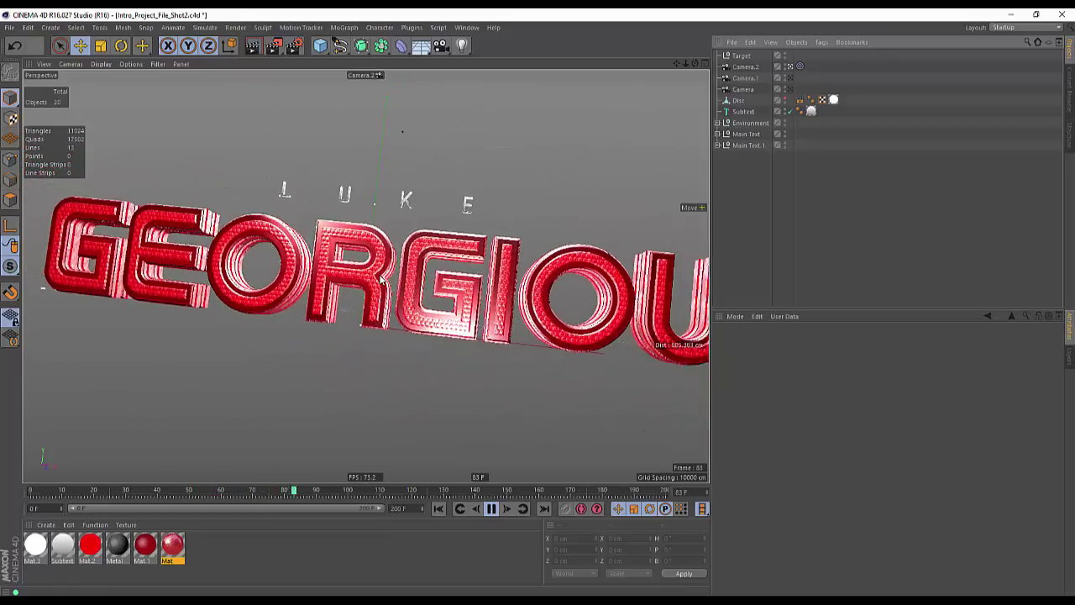
left_click(439, 509)
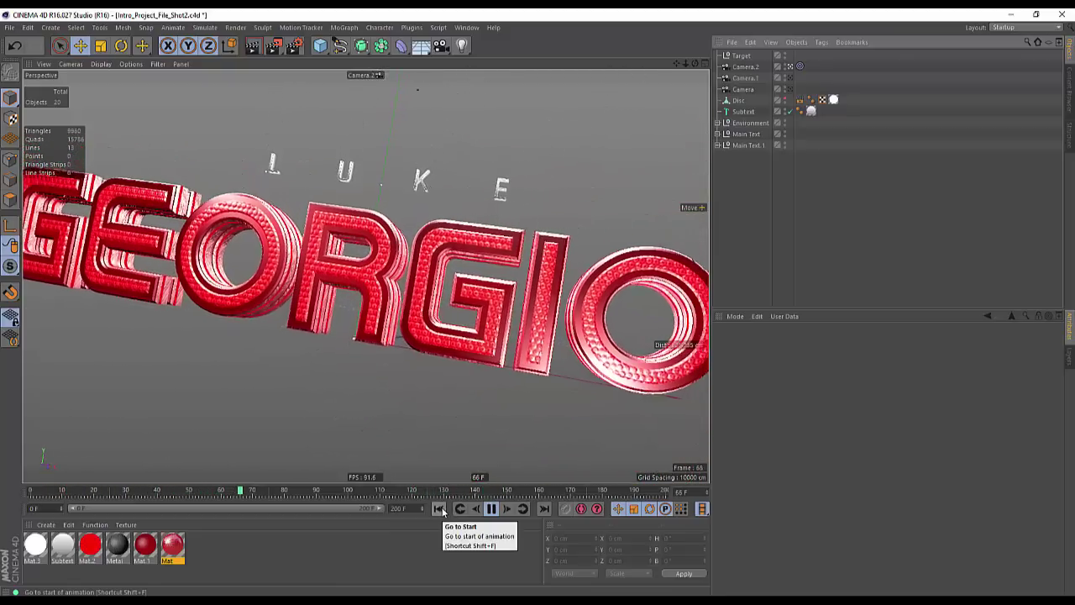
left_click(491, 510)
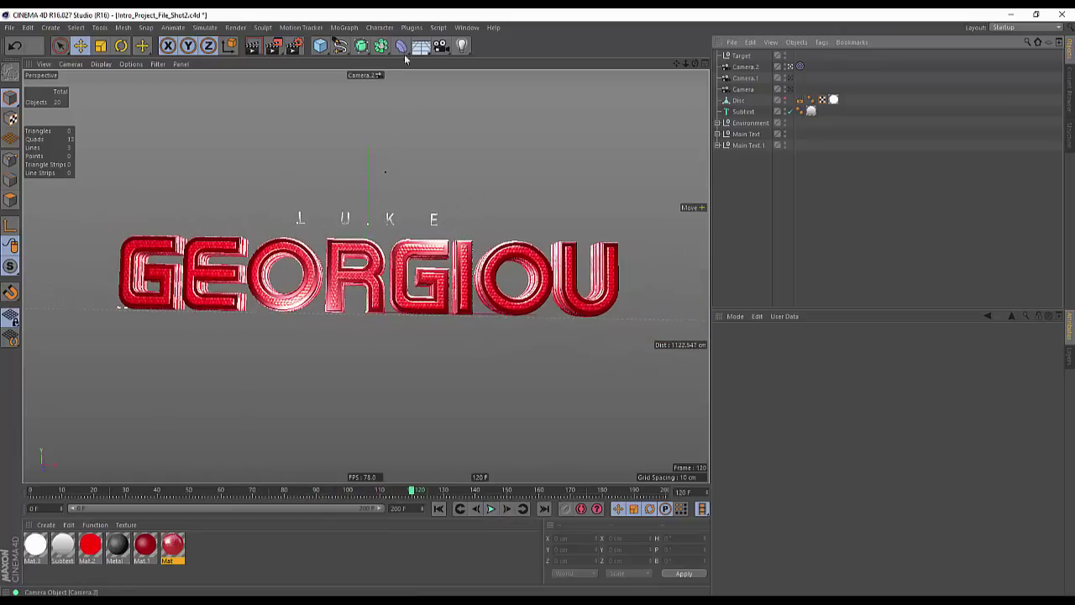
Open the Timeline showing only the third camera, expand its Position and Rotation tracks, and frame all the keys
left_click(467, 28)
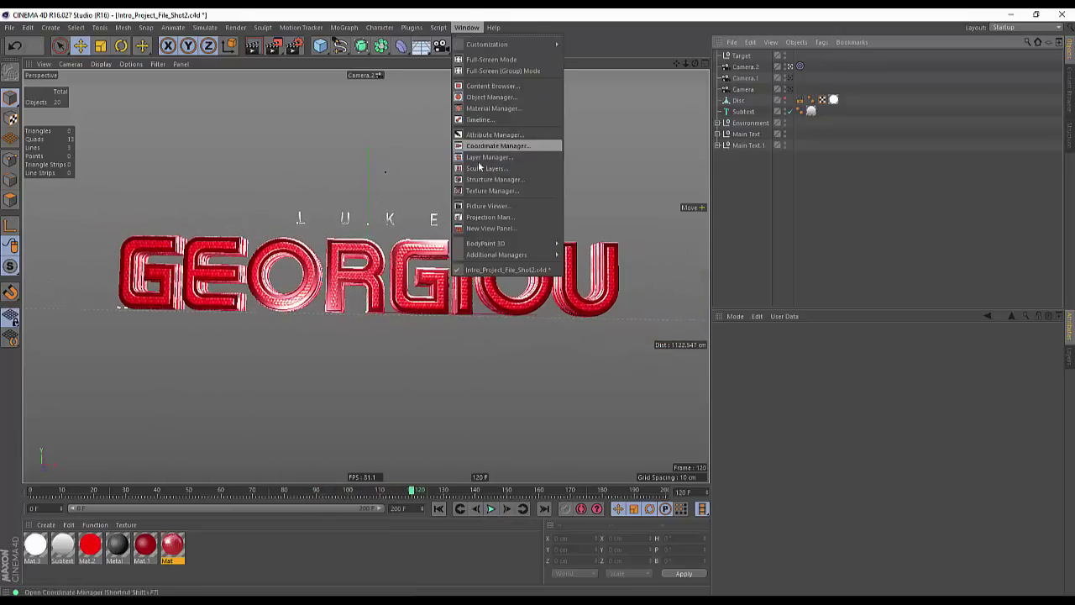
left_click(476, 120)
left_click_drag(479, 175, 425, 135)
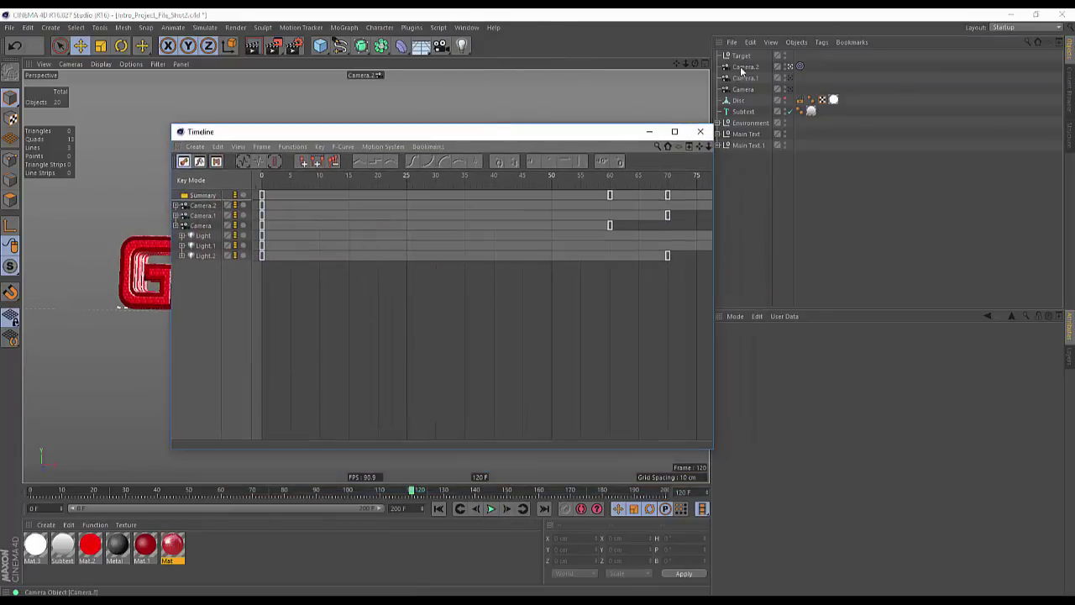
left_click(200, 206)
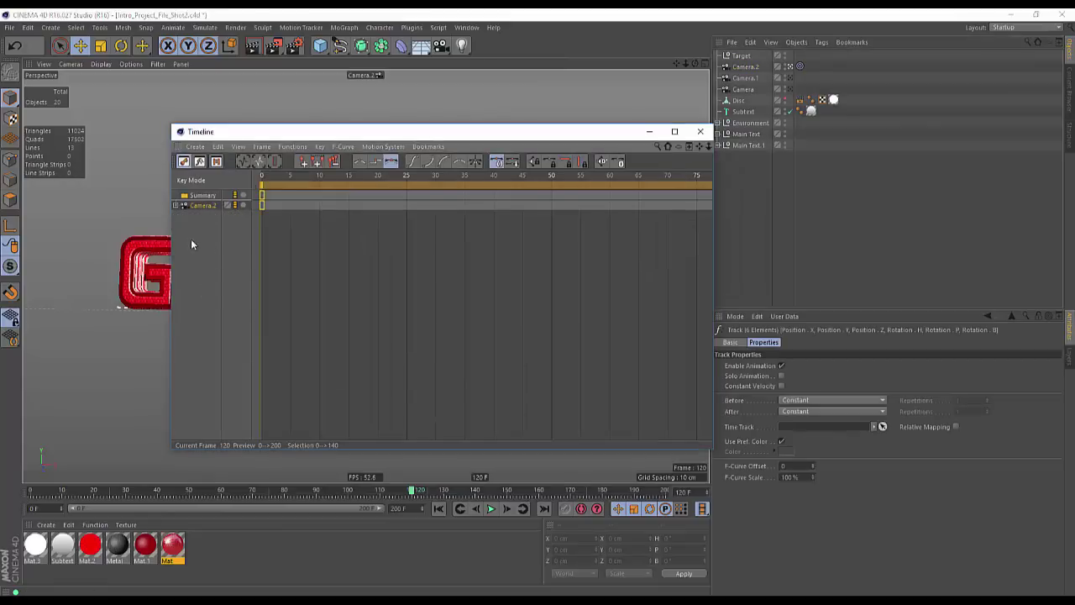
left_click(176, 205)
left_click(183, 217)
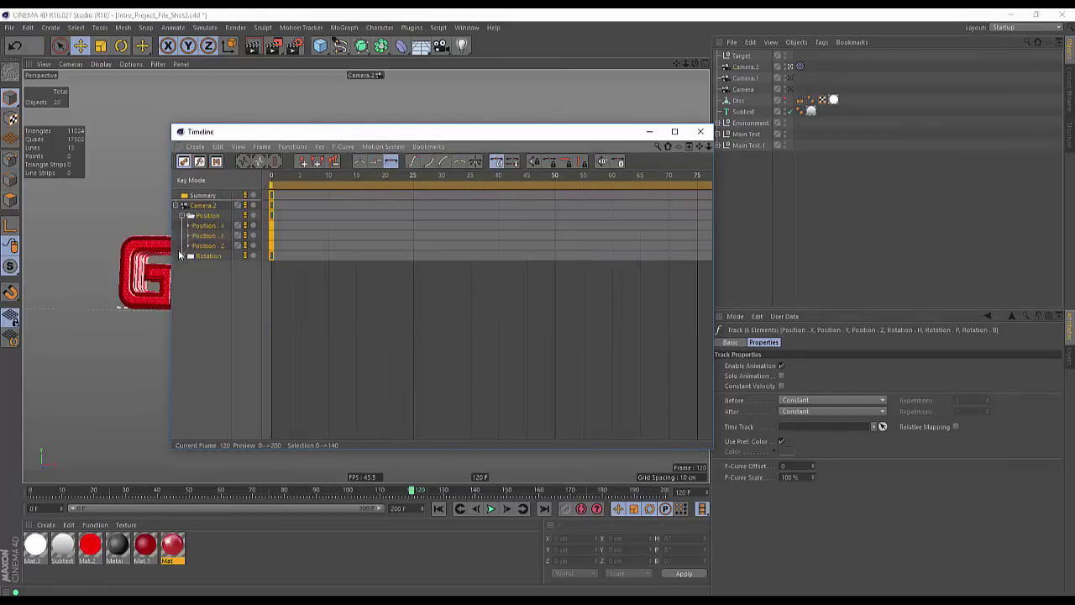
left_click(181, 254)
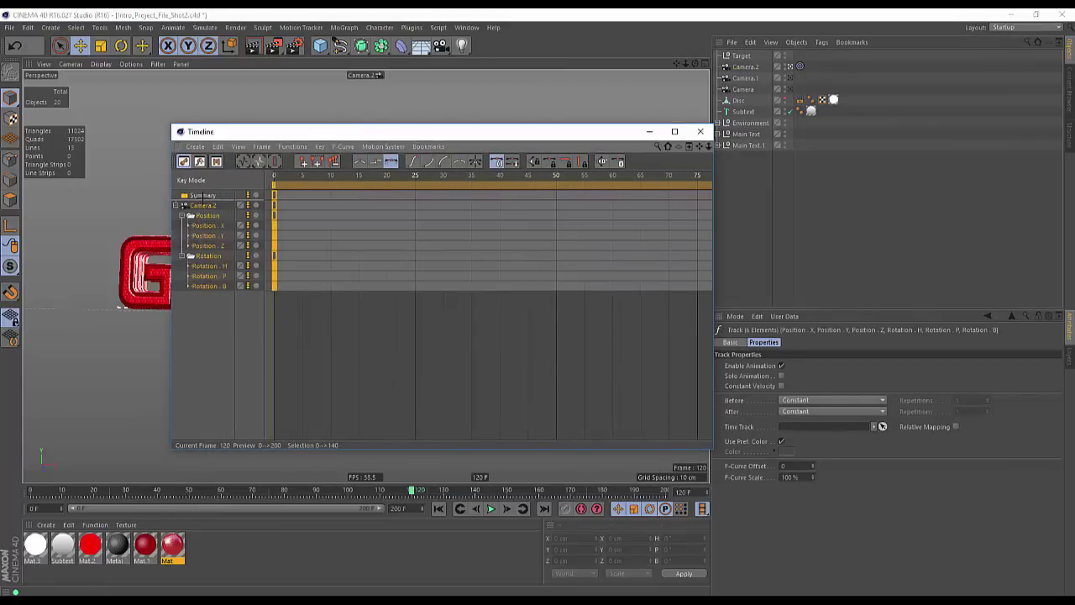
key("h")
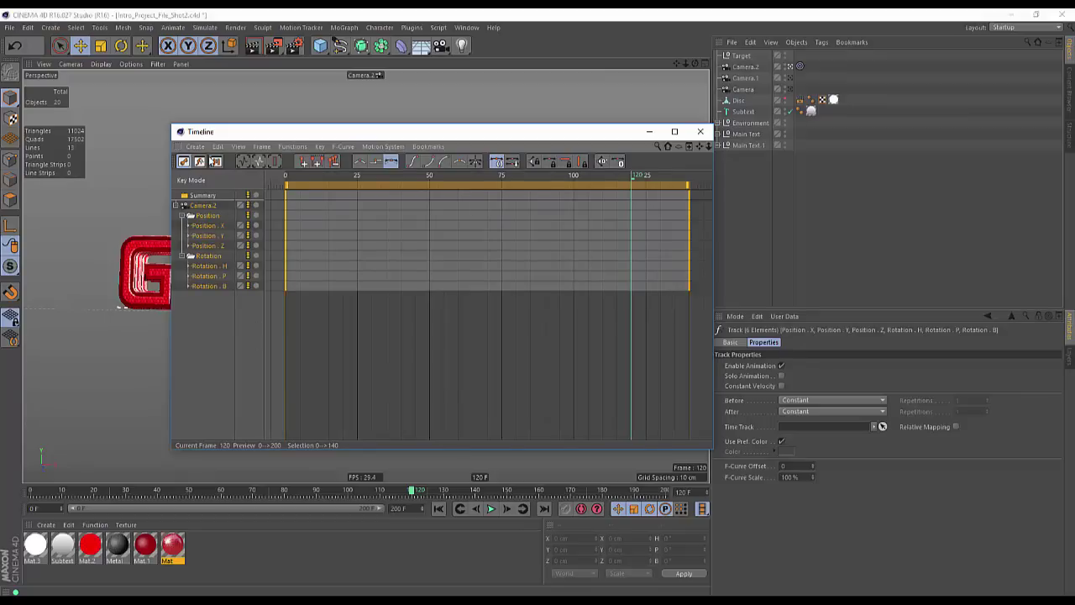
Show all of the third camera's position and rotation F-curves, frame them, and move the Timeline window off the text
left_click(199, 162)
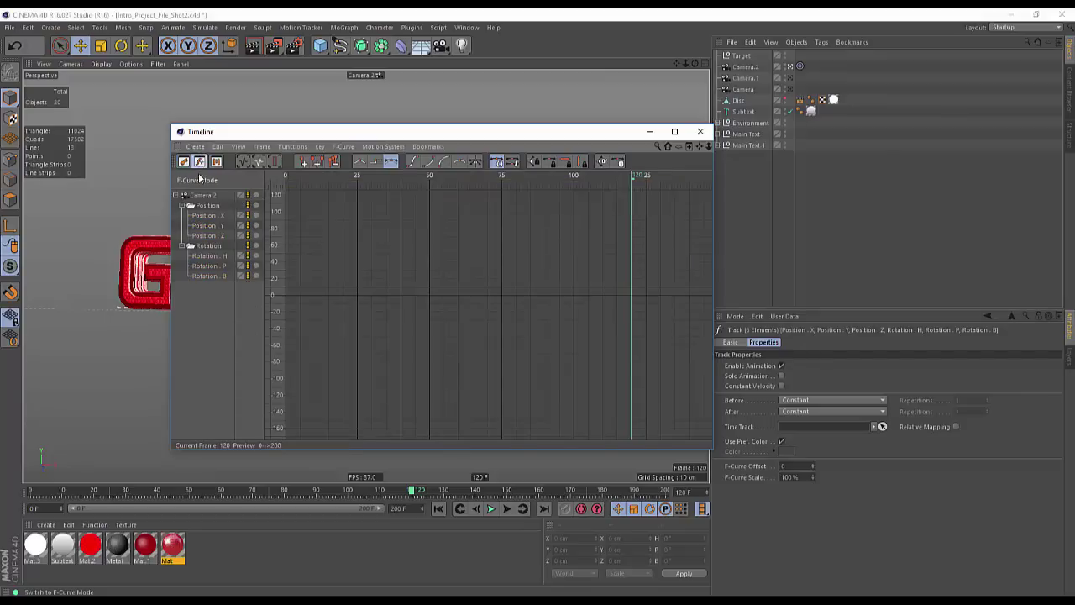
key("ctrl+a")
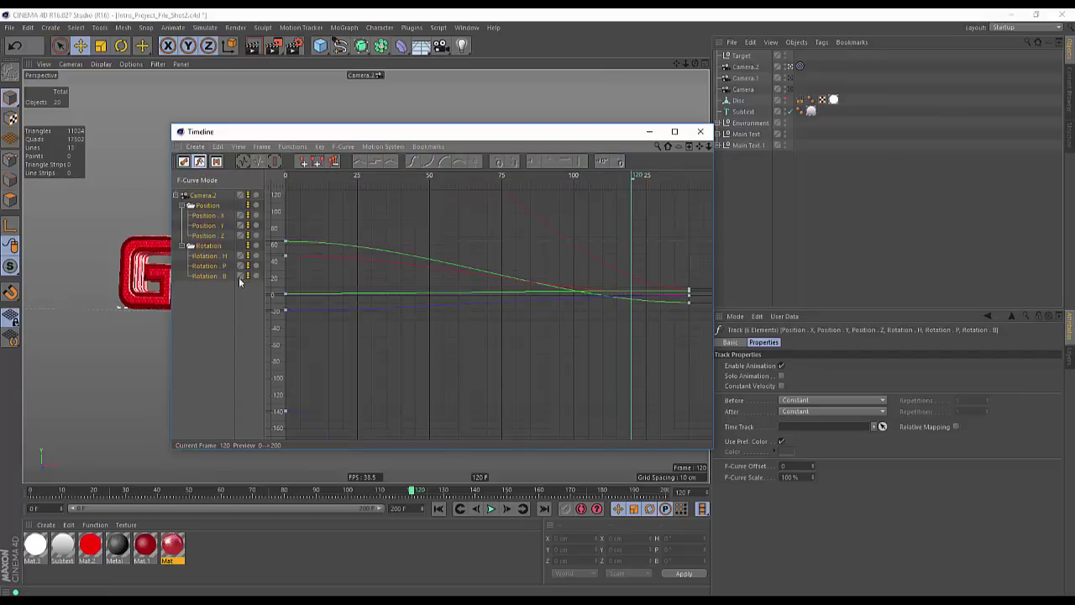
key("h")
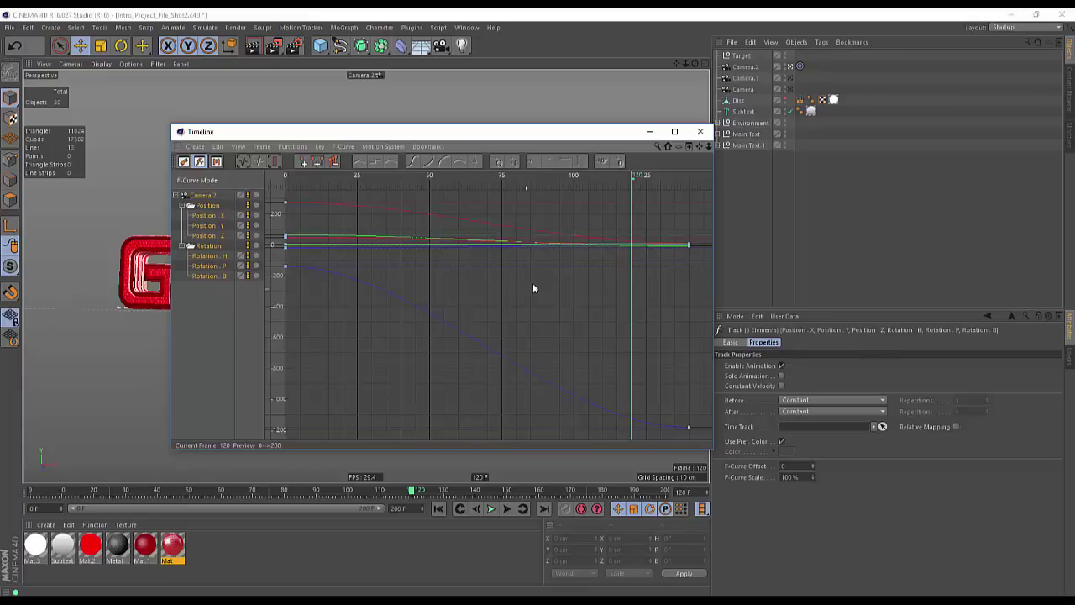
right_click_drag(532, 284, 495, 299, "alt")
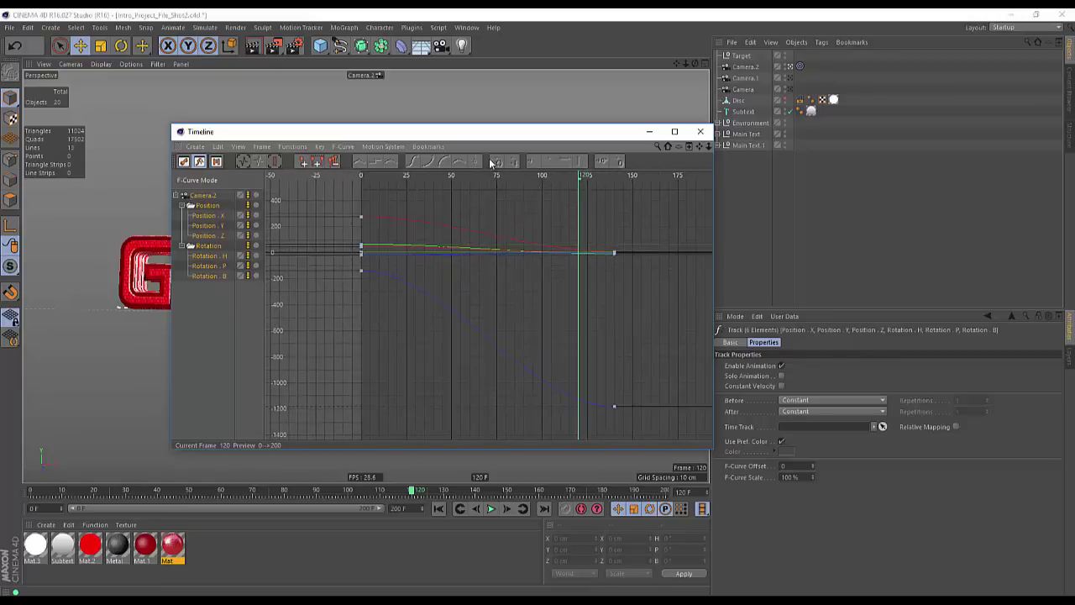
left_click_drag(486, 134, 711, 145)
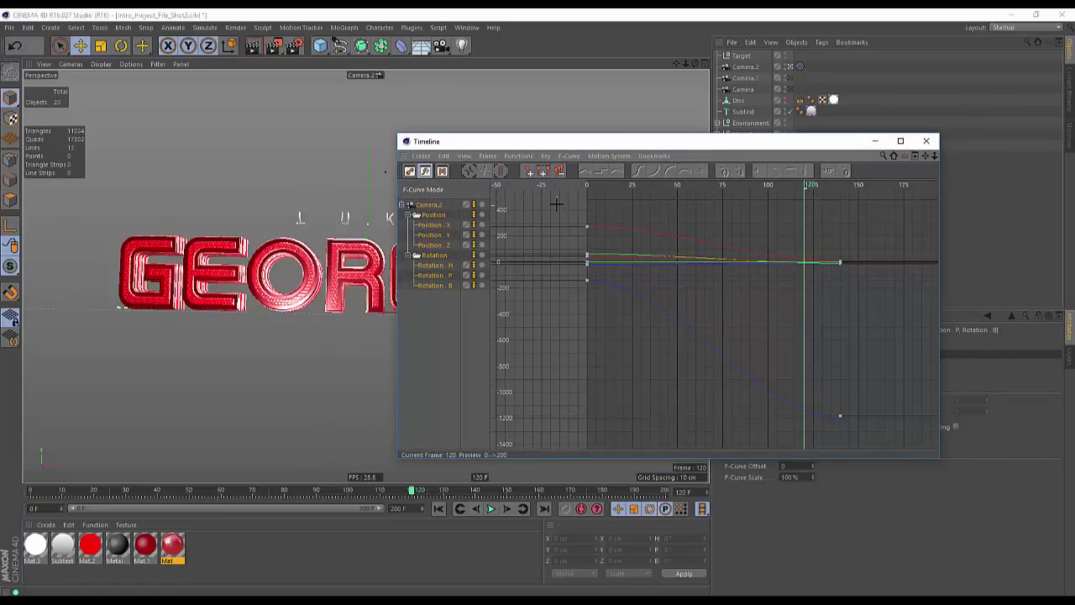
Select all of the third camera's keys at frame 0 and lengthen their outgoing tangents to about frame 41
left_click_drag(608, 343, 609, 343)
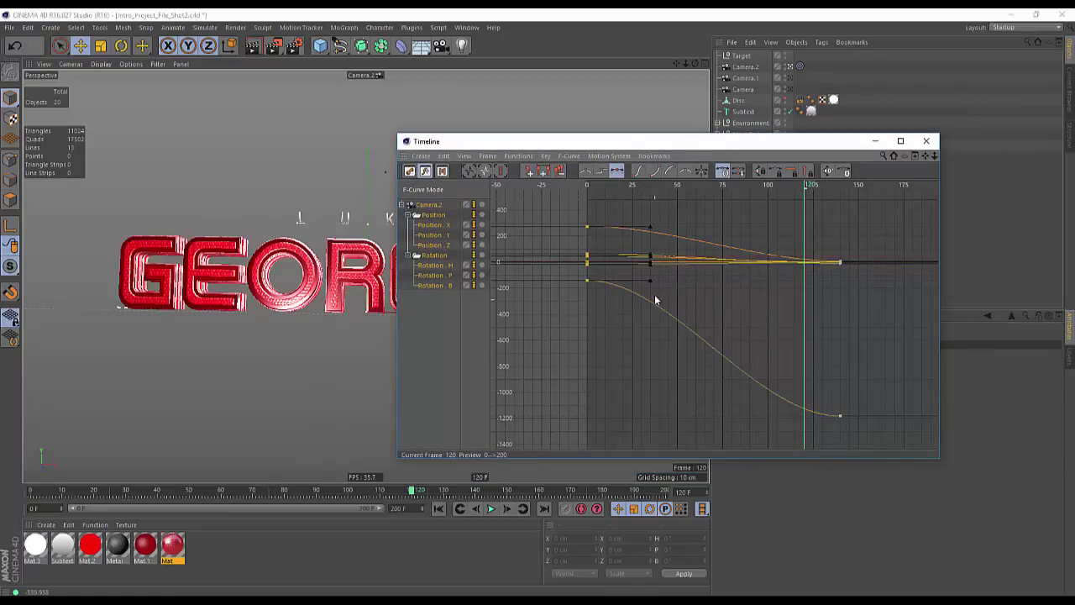
mouse_move(654, 286)
left_mouse_down()
mouse_move(650, 279)
mouse_move(664, 286)
mouse_move(638, 286)
mouse_move(669, 291)
mouse_move(608, 292)
mouse_move(661, 289)
left_mouse_up()
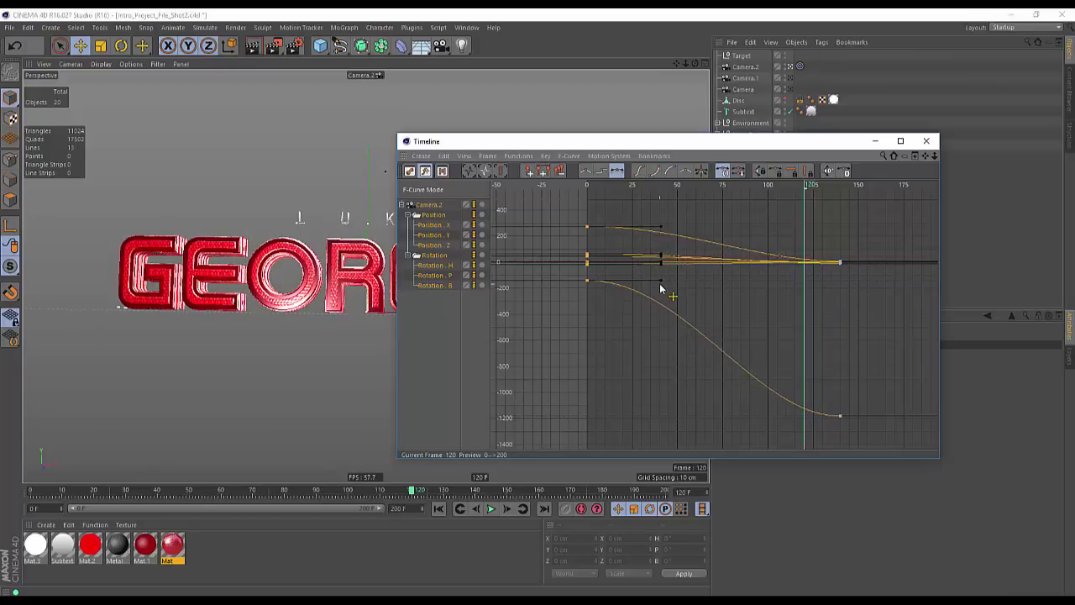
left_click(599, 291)
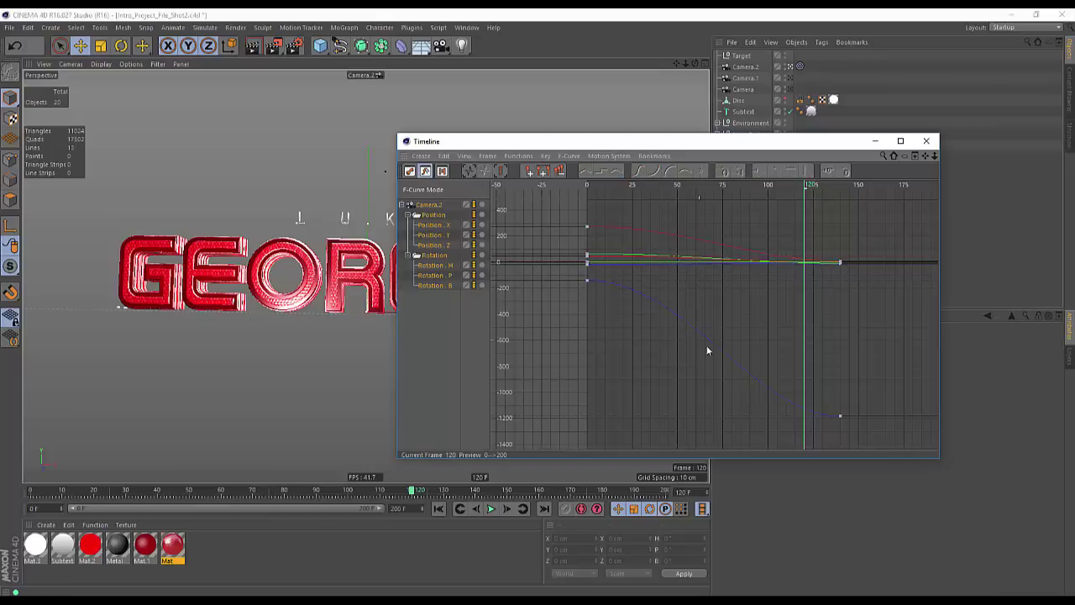
Select all of the third camera's keys at frame 140 and stretch their incoming tangents to about 90 frames for a long ease-out
left_click_drag(856, 251, 839, 367)
key("ctrl+z")
left_click_drag(824, 245, 825, 246)
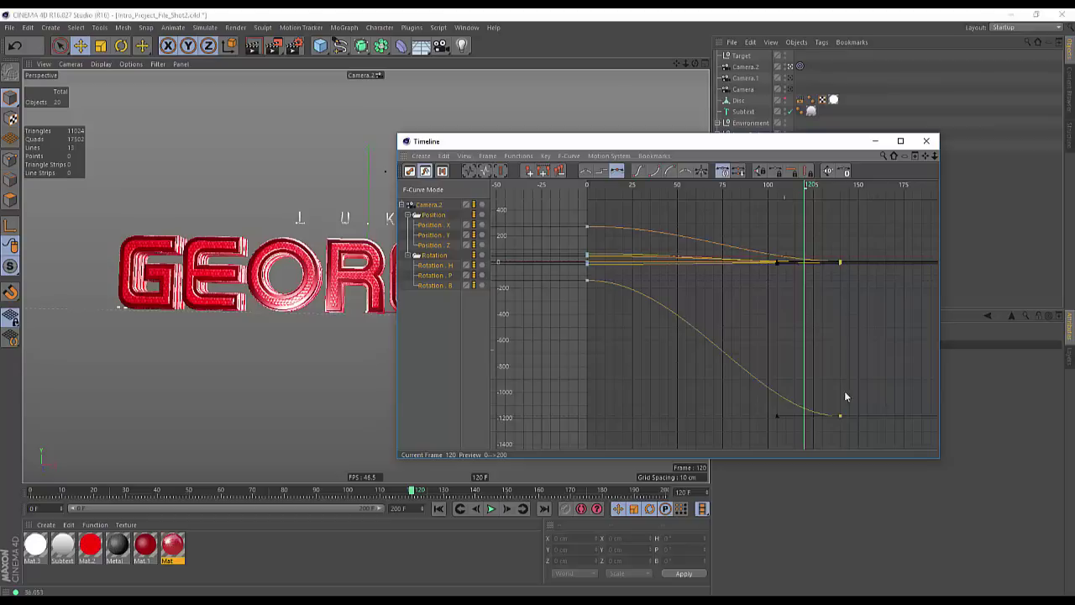
left_click_drag(777, 416, 679, 429)
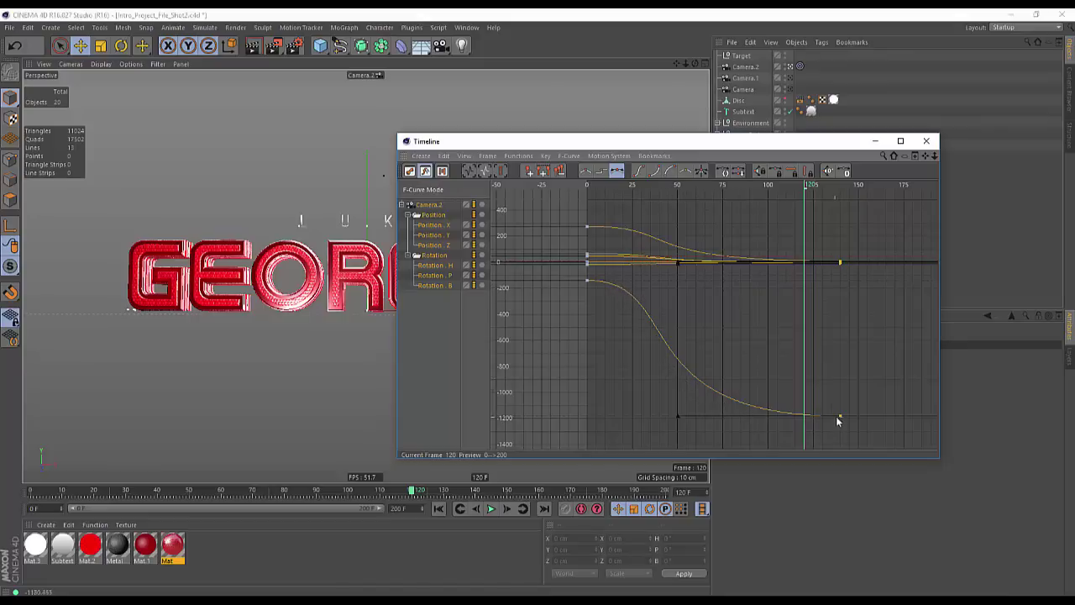
Close the Timeline, play the eased third-camera shot repeatedly from the start, and go back to frame 0
left_click(926, 141)
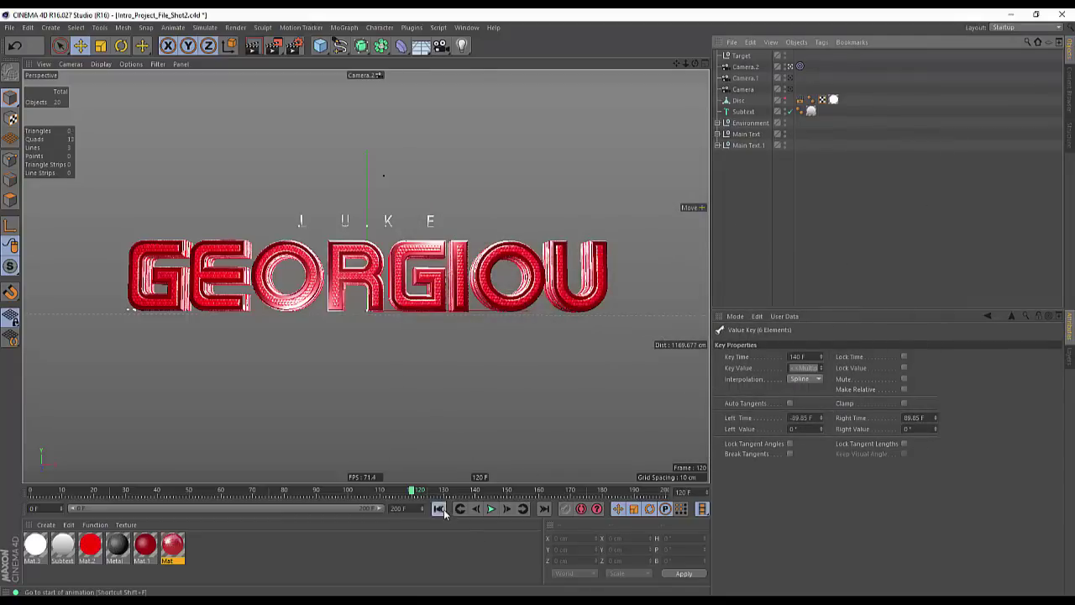
left_click(438, 508)
left_click(493, 509)
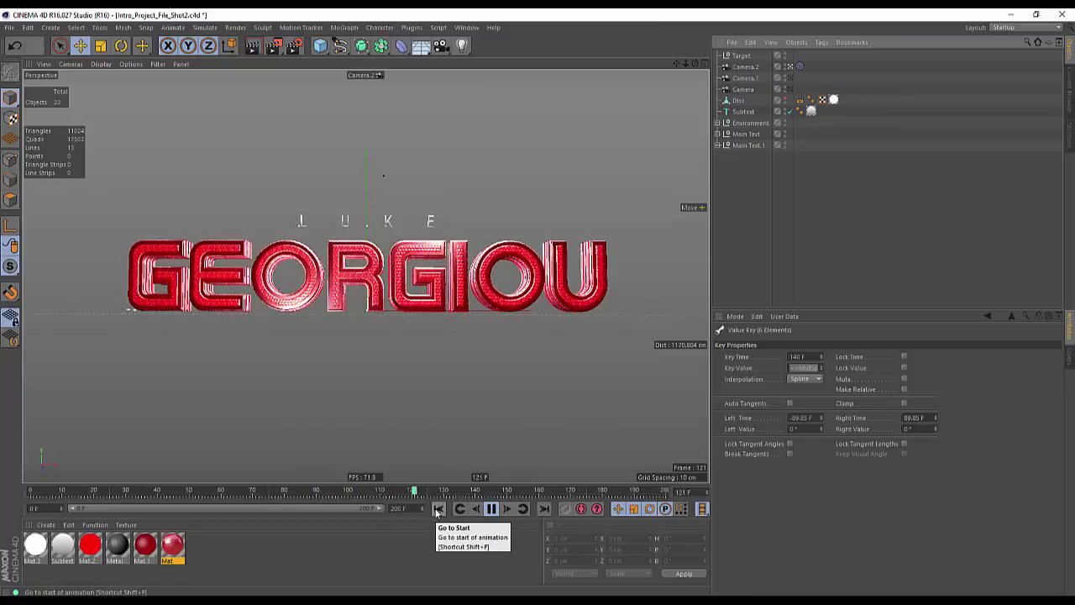
left_click(436, 511)
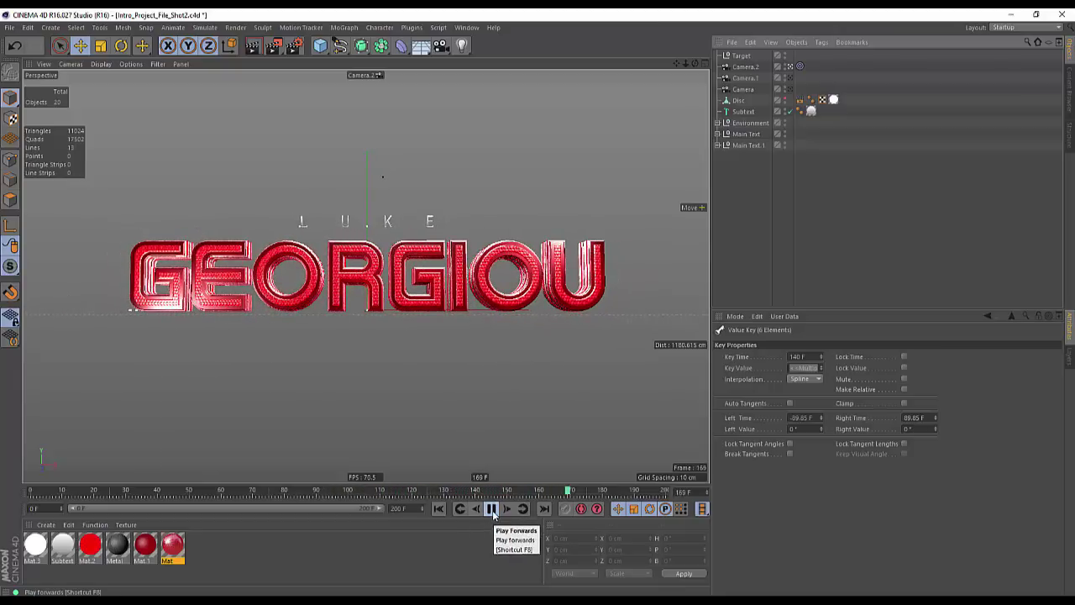
left_click(491, 511)
left_click(438, 509)
left_click(492, 509)
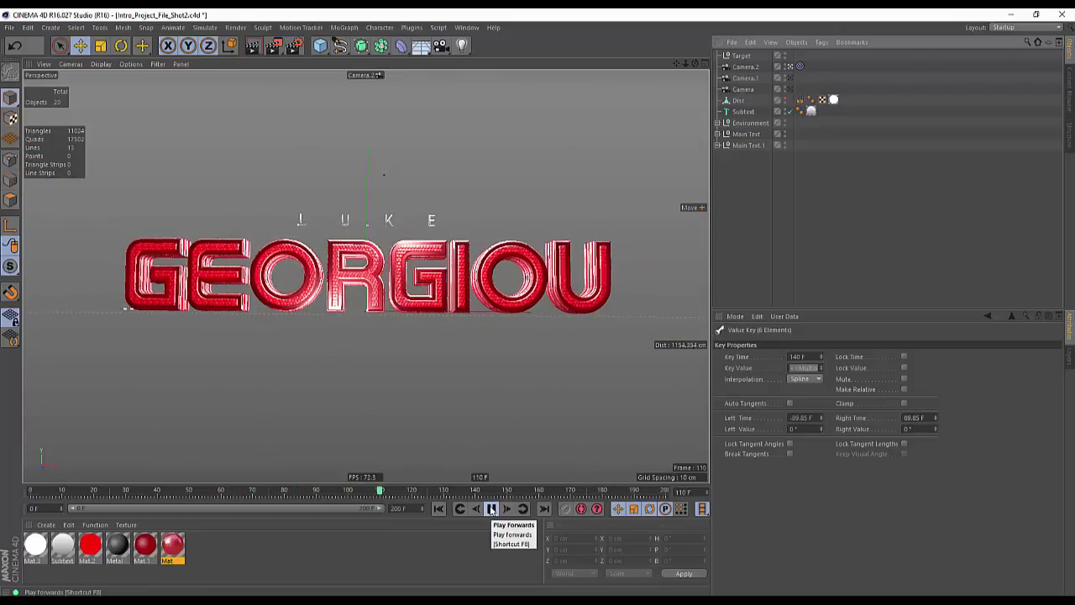
left_click(491, 508)
left_click(438, 509)
Leave the third camera's view to inspect the text freely, and check the Teaser_Compressed reference video at 00:00:03
left_click(409, 263)
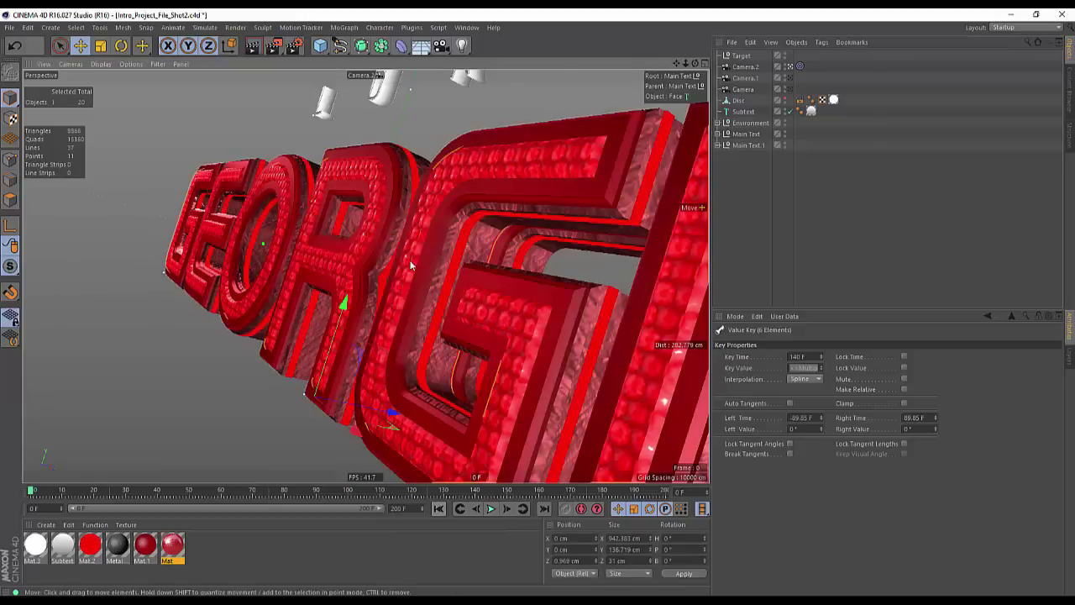
left_click(776, 209)
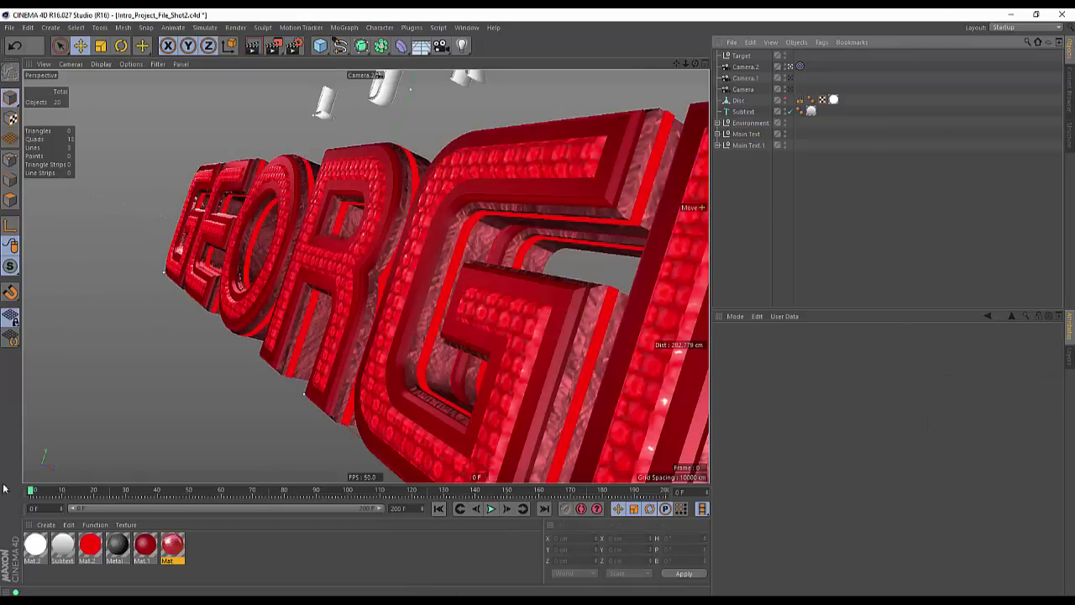
mouse_move(32, 493)
left_mouse_down()
mouse_move(2, 498)
mouse_move(350, 501)
mouse_move(34, 492)
mouse_move(211, 489)
mouse_move(176, 485)
mouse_move(30, 491)
left_mouse_up()
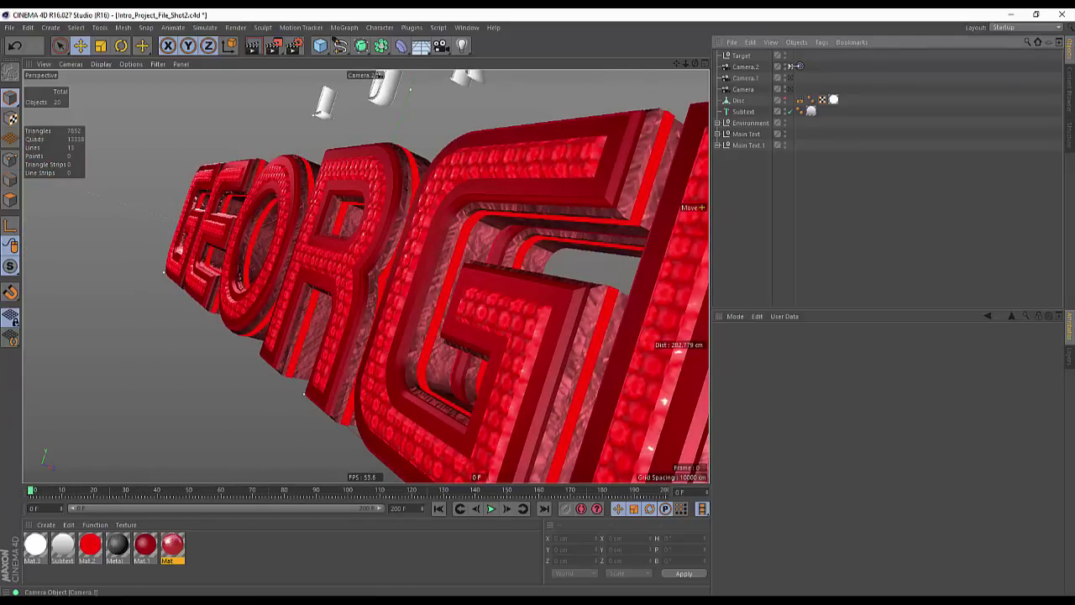
left_click(790, 66)
left_click_drag(371, 298, 440, 297, "alt")
mouse_move(420, 293)
right_mouse_down("alt")
mouse_move(362, 307)
mouse_move(417, 299)
right_mouse_up("alt")
left_click(269, 599)
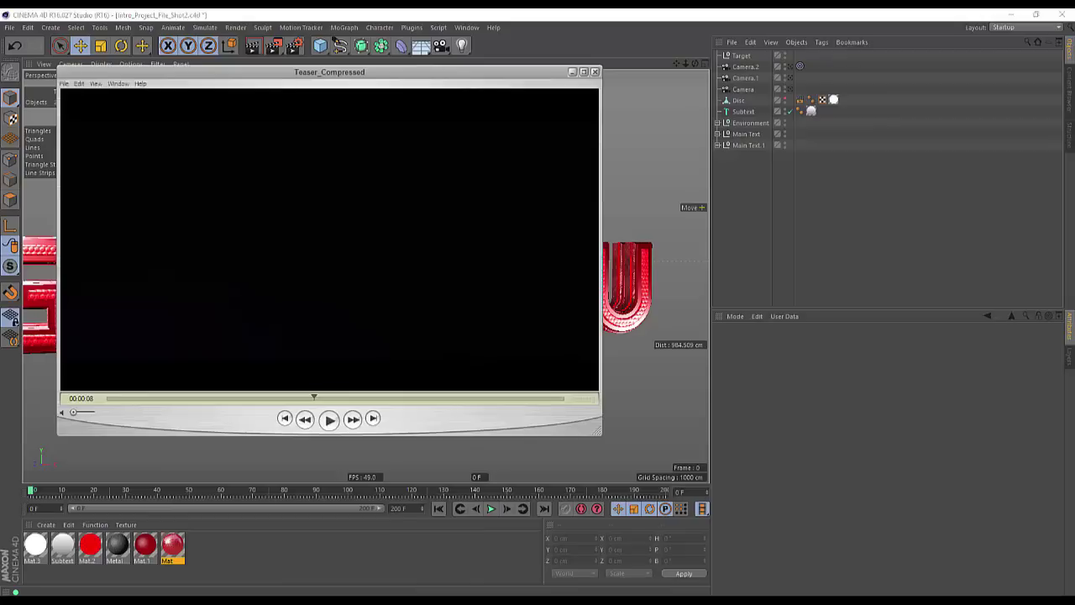
left_click_drag(315, 398, 205, 398)
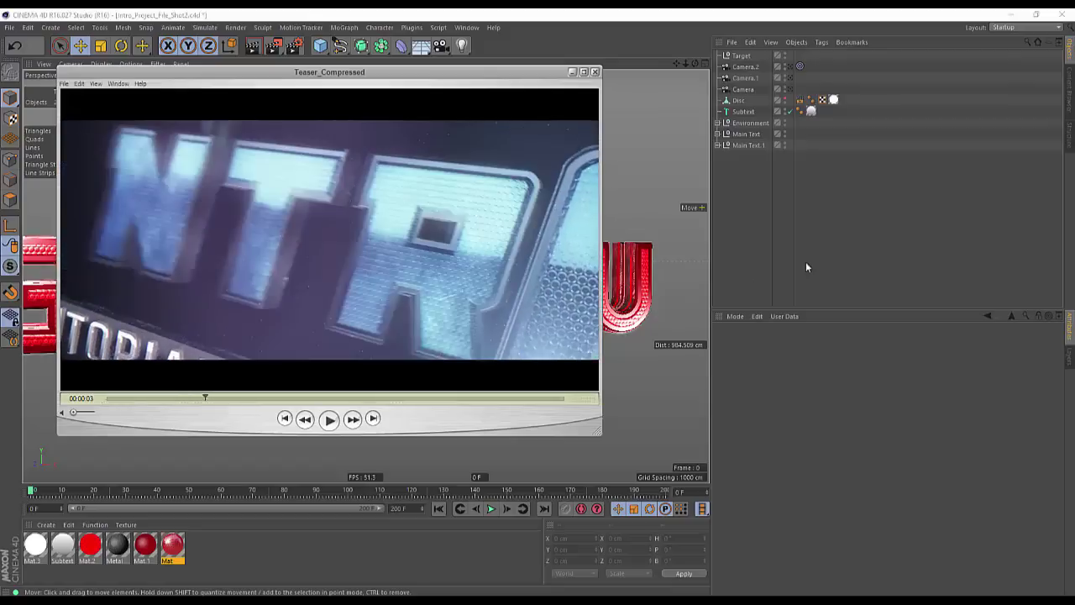
left_click(806, 268)
Look through the third camera again with Main Text selected and scrub the animation to frame 30
left_click(743, 145)
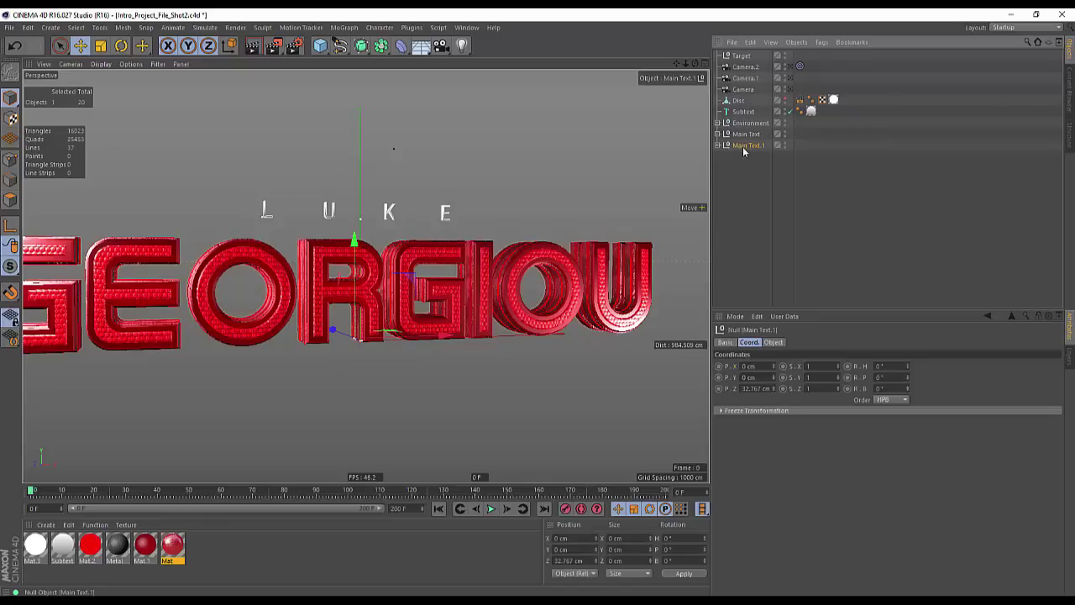
left_click(746, 134)
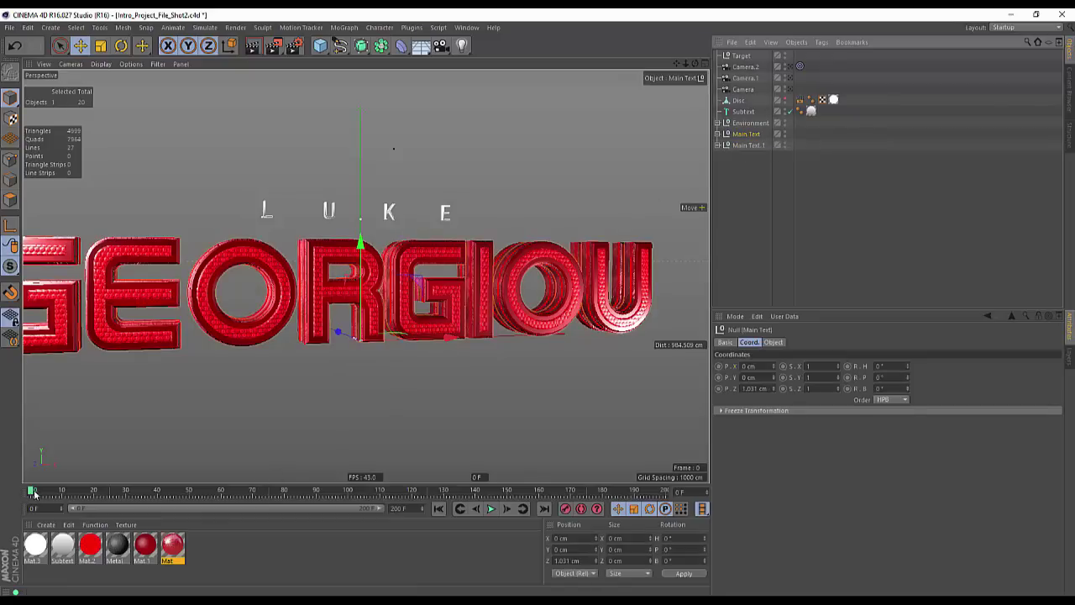
key("F8")
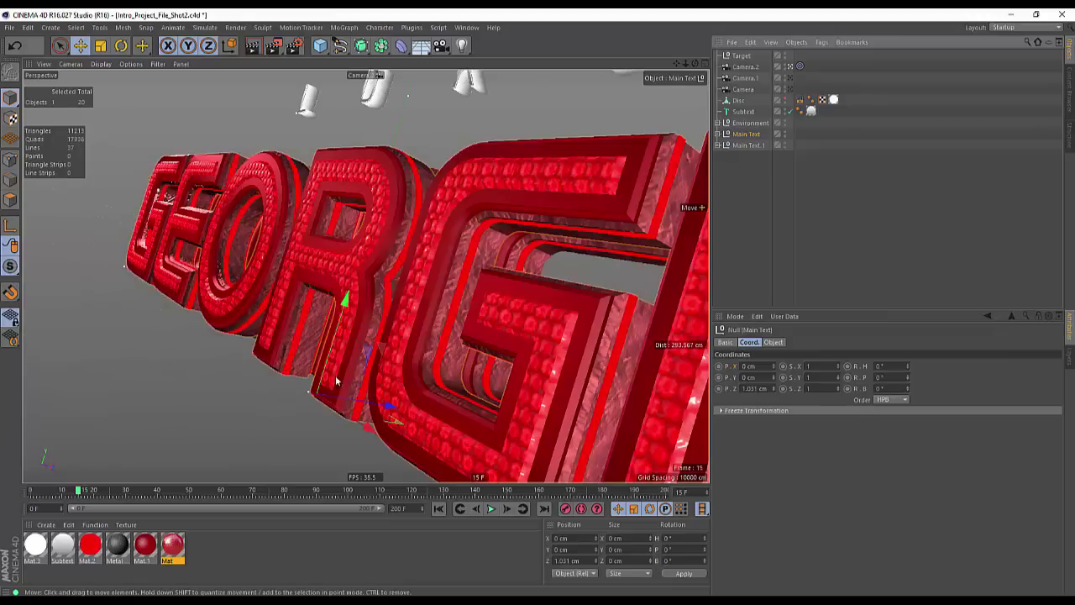
left_click_drag(353, 378, 330, 470)
key("ctrl+z")
left_click_drag(83, 491, 128, 529)
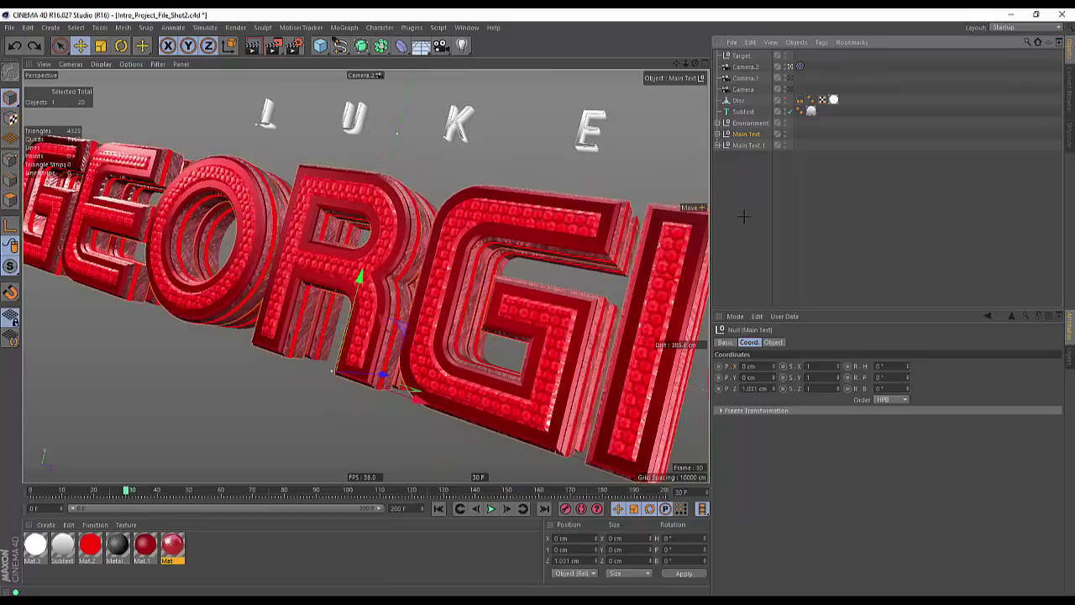
Group Main Text and Main Text.1 under a null, name it Text Final, and widen the object name column
left_click(743, 146, "ctrl")
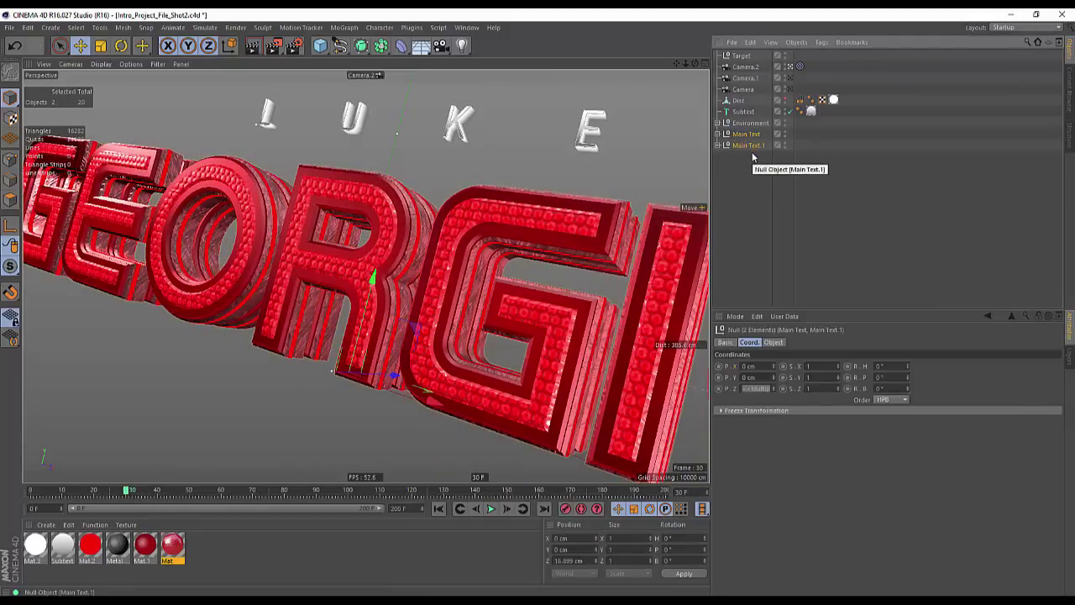
key("alt+g")
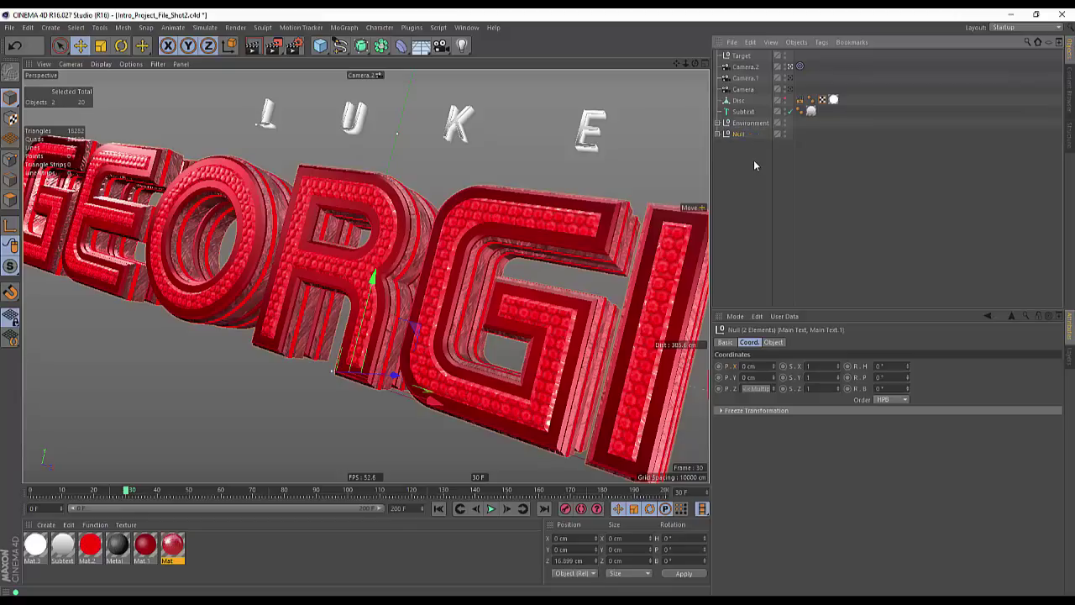
double_click(739, 134)
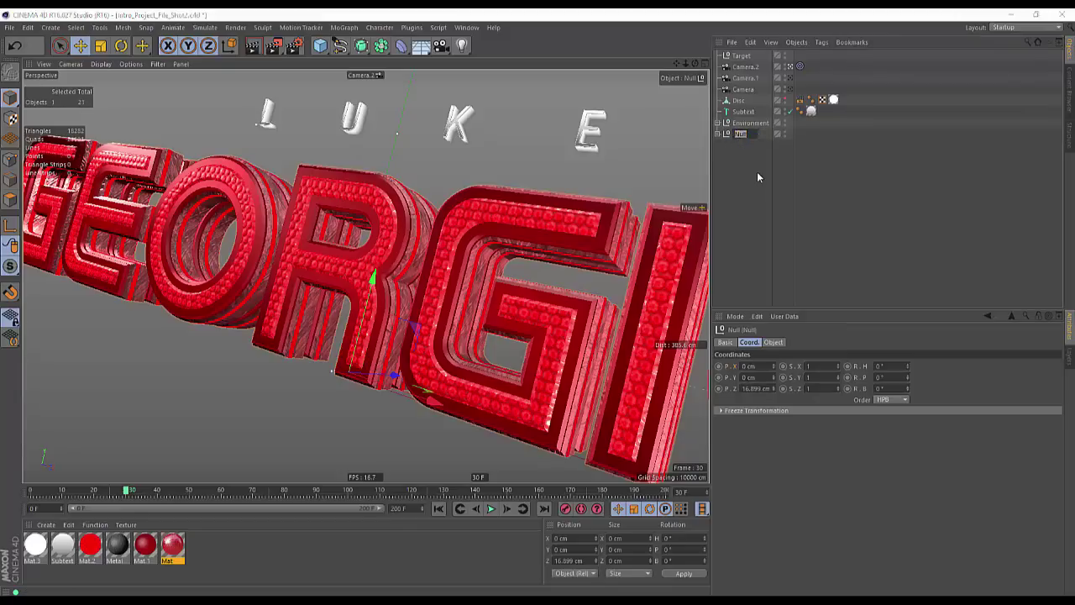
type("Text")
type(" Final")
key("Return")
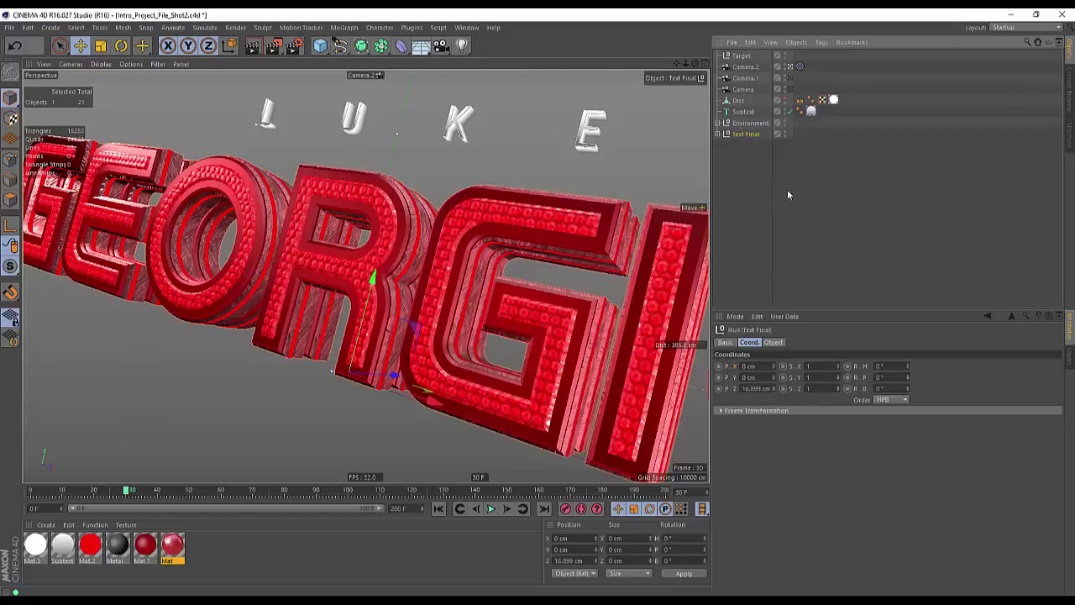
left_click_drag(794, 182, 828, 180)
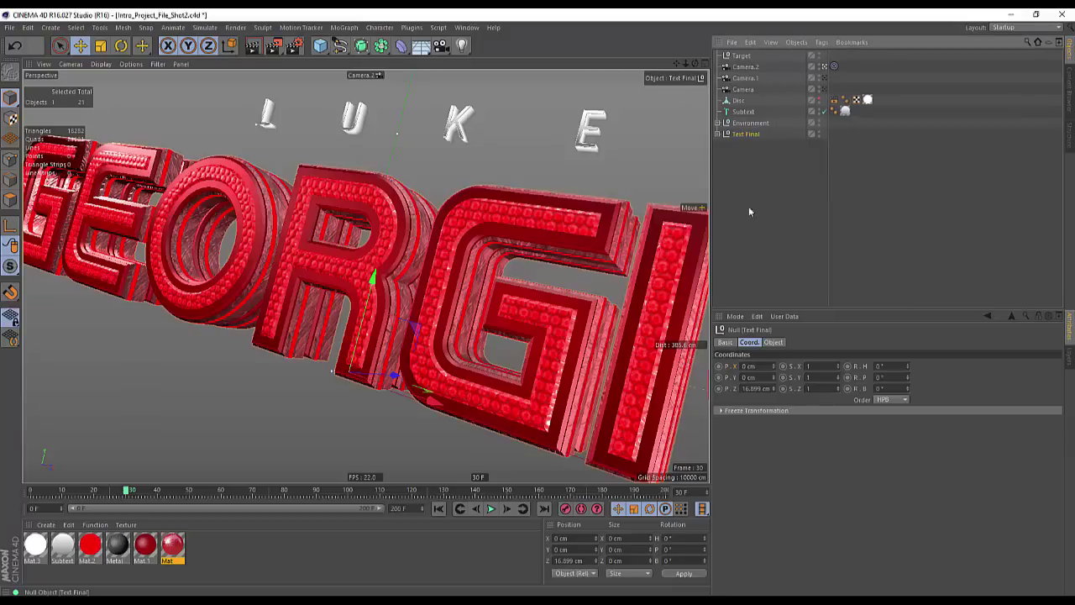
Keyframe Text Final's Z position at frame 30, and key it at frame 0 with a value of 263.899 cm
mouse_move(127, 490)
left_mouse_down()
mouse_move(37, 491)
mouse_move(126, 499)
left_mouse_up()
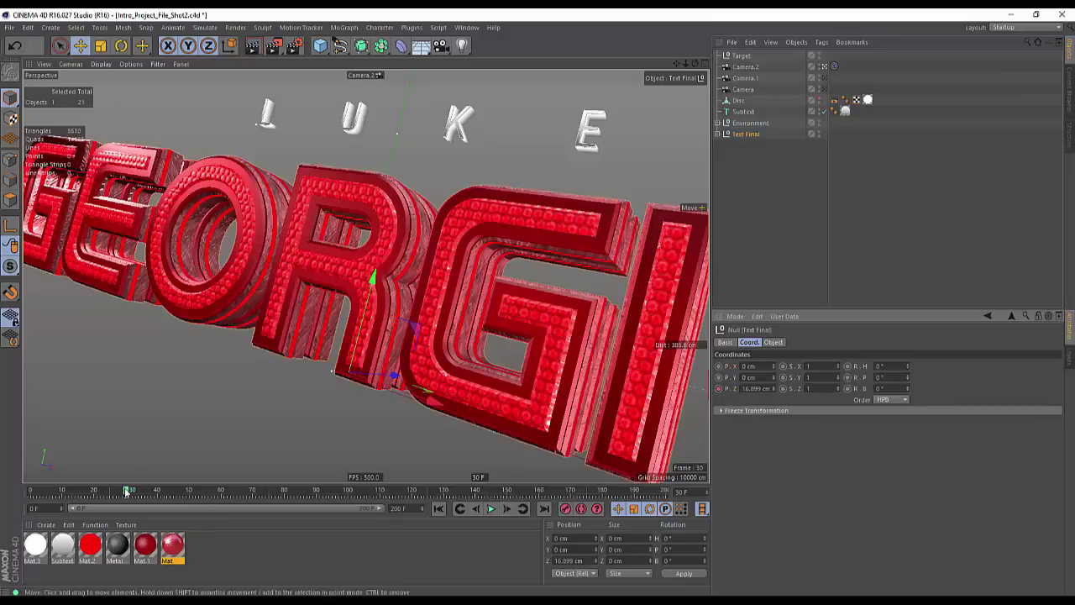
left_click_drag(128, 492, 2, 505)
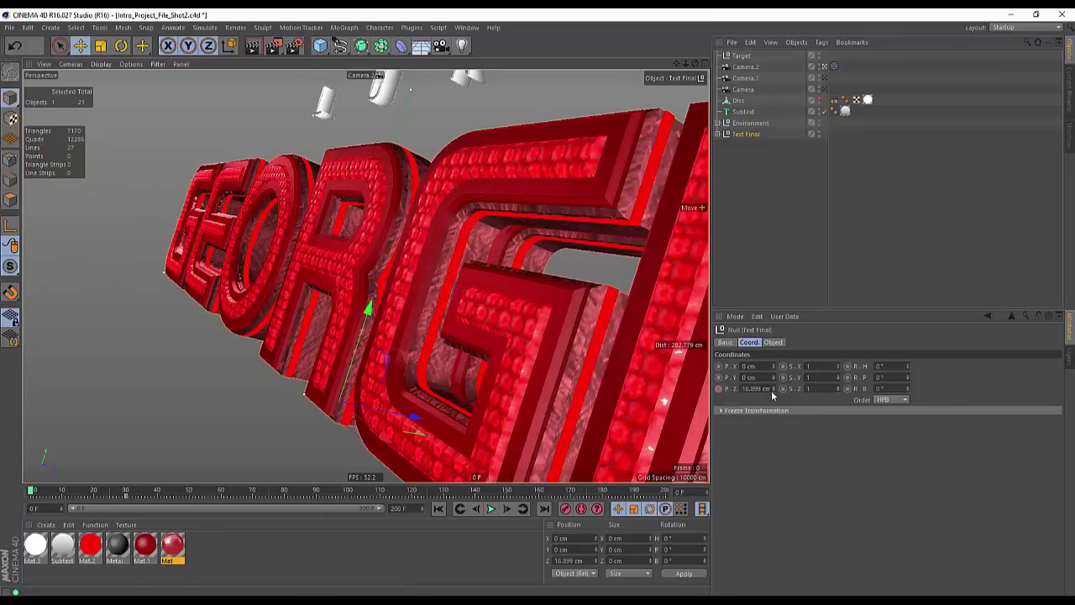
left_click_drag(773, 389, 731, 389)
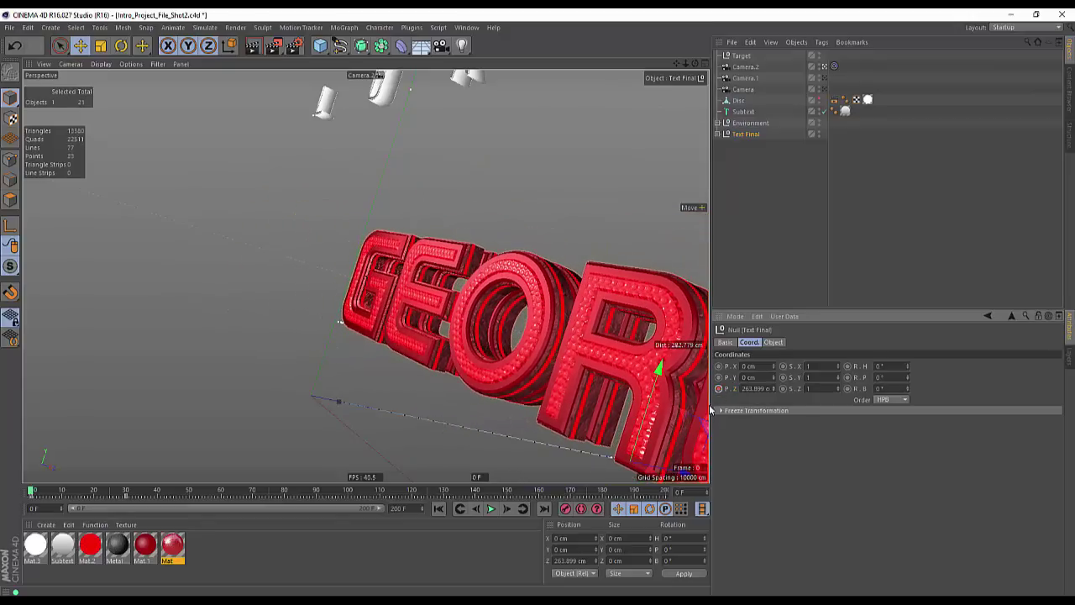
Deselect Text Final, play the animation of its push-in, and return to frame 0
left_click(756, 264)
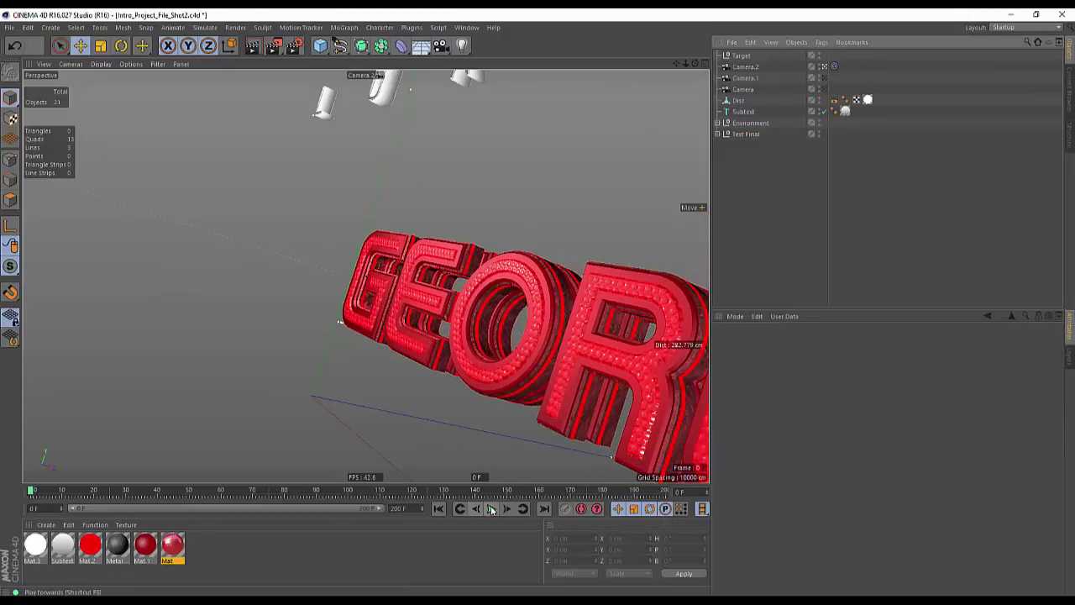
left_click(491, 509)
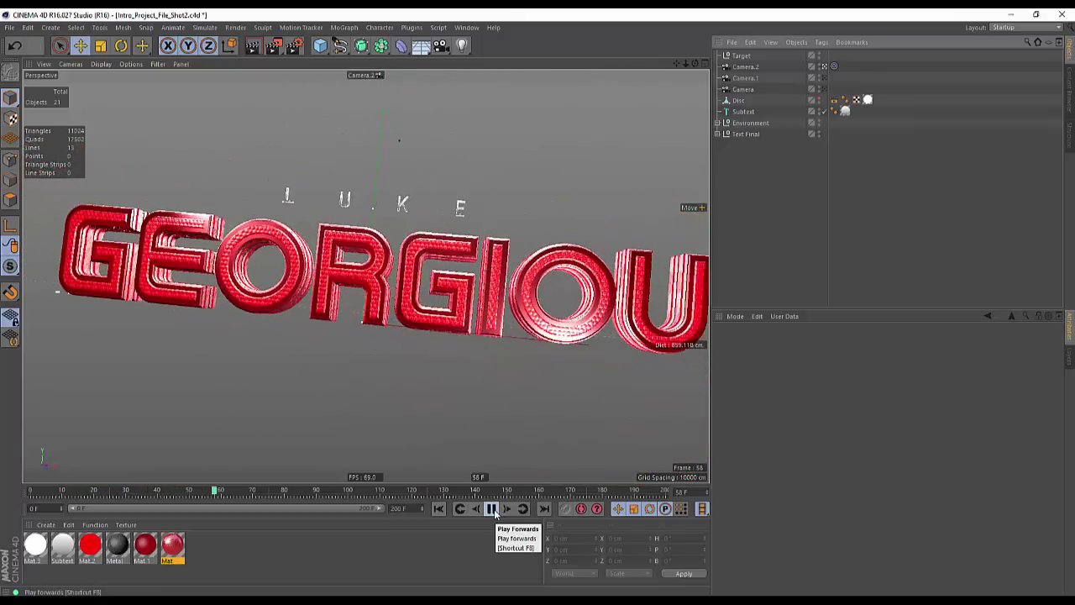
left_click(493, 509)
left_click_drag(197, 494, 30, 492)
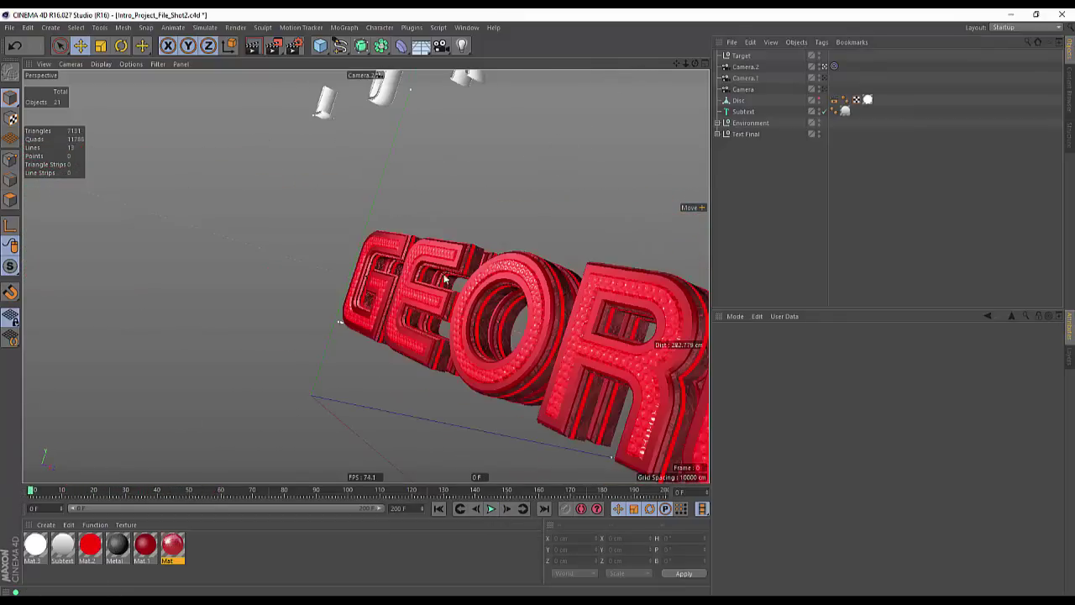
Open the Timeline, collapse the third camera's tracks, and display Text Final's position F-curve
left_click(465, 29)
left_click(480, 119)
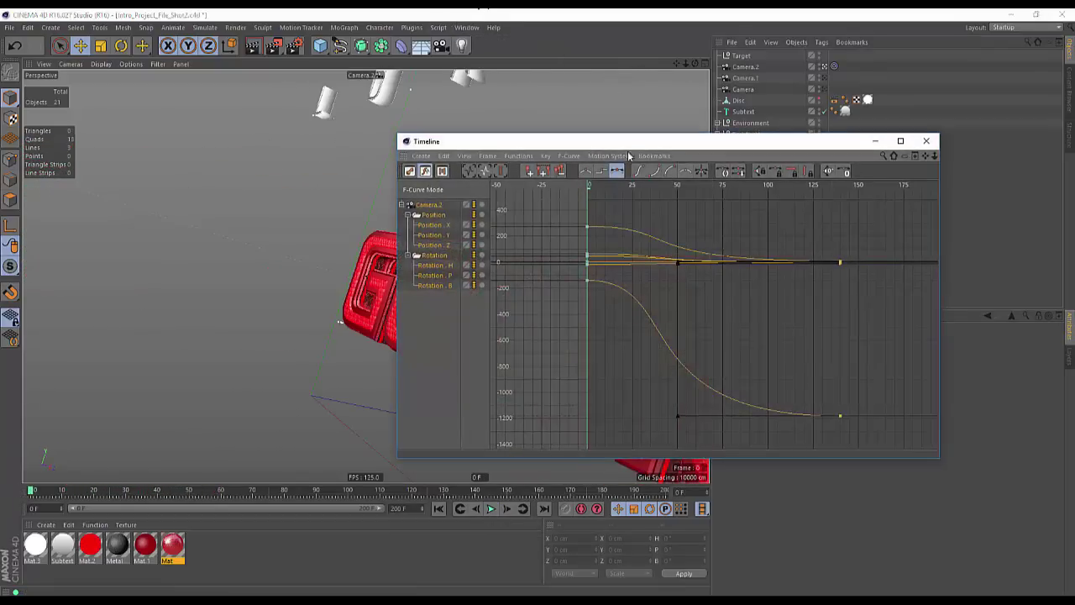
left_click(747, 134)
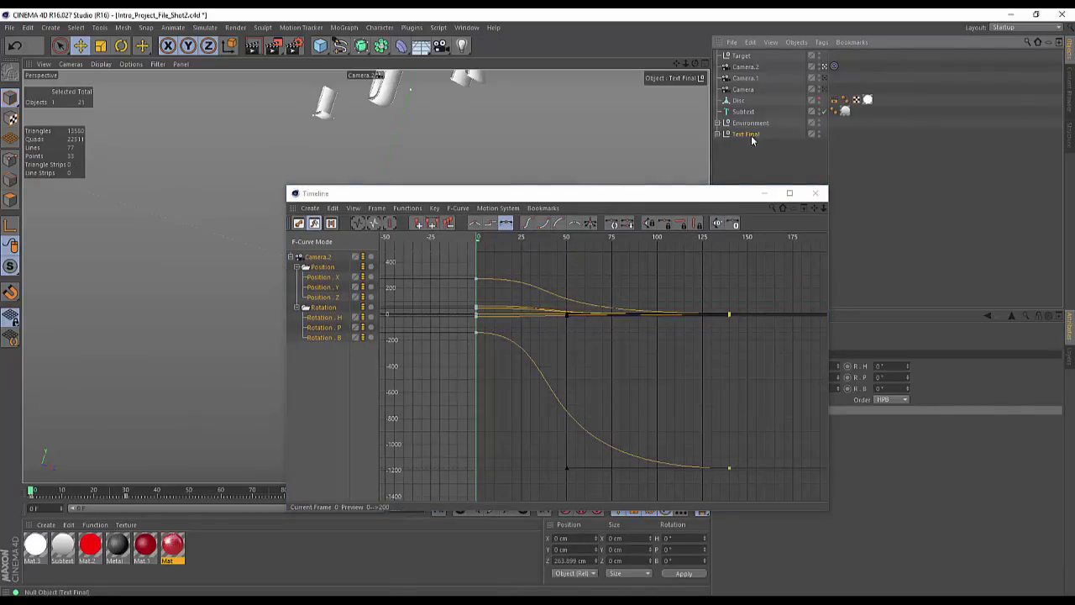
left_click(319, 361)
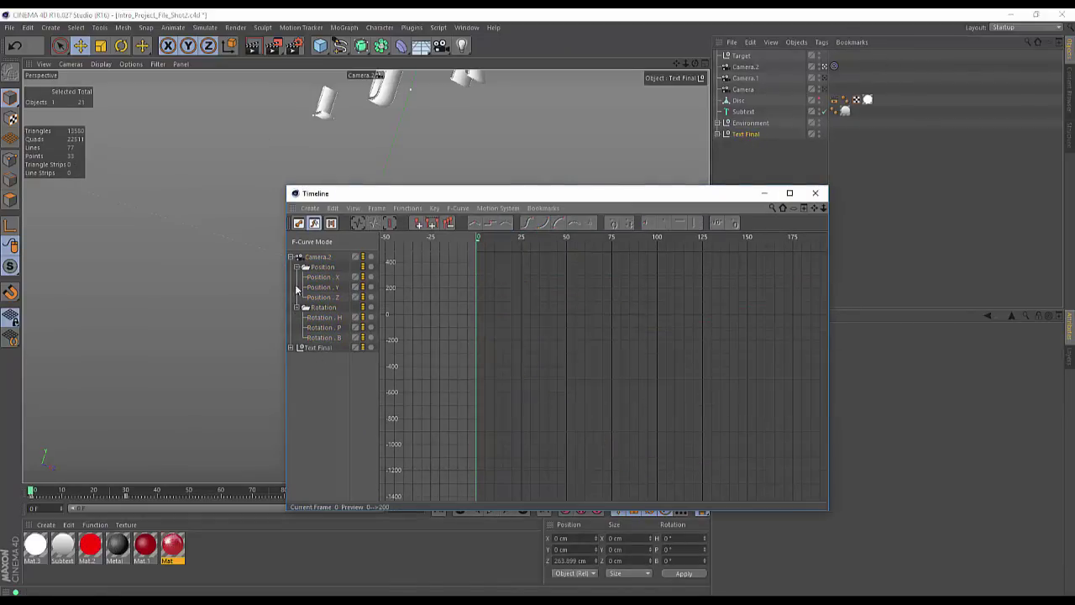
left_click(297, 267)
left_click(296, 278)
left_click(294, 257)
left_click(290, 257)
left_click(294, 267)
left_click(292, 267)
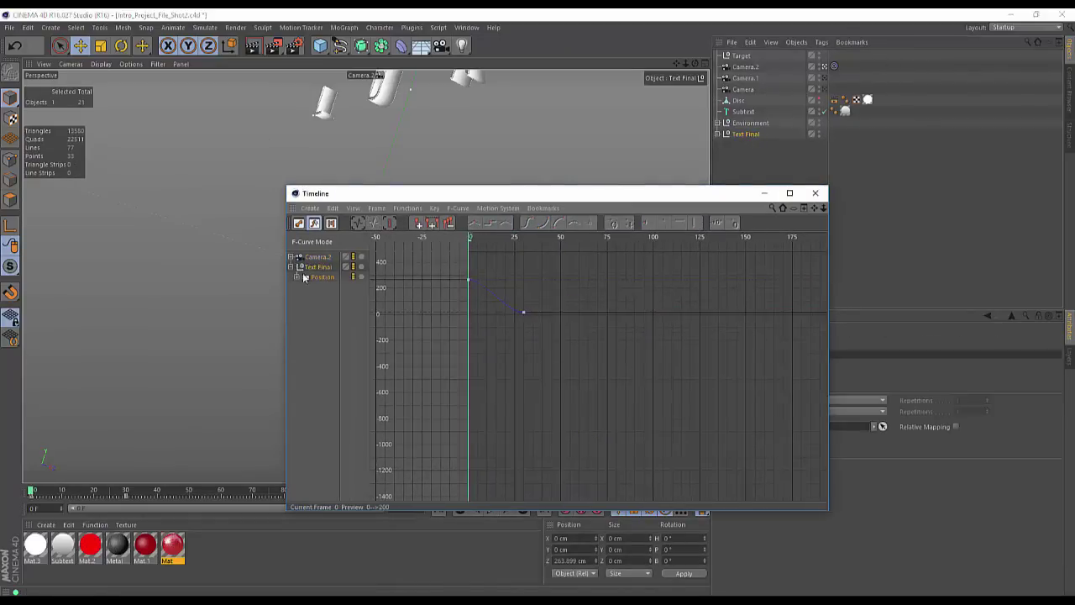
left_click(314, 279)
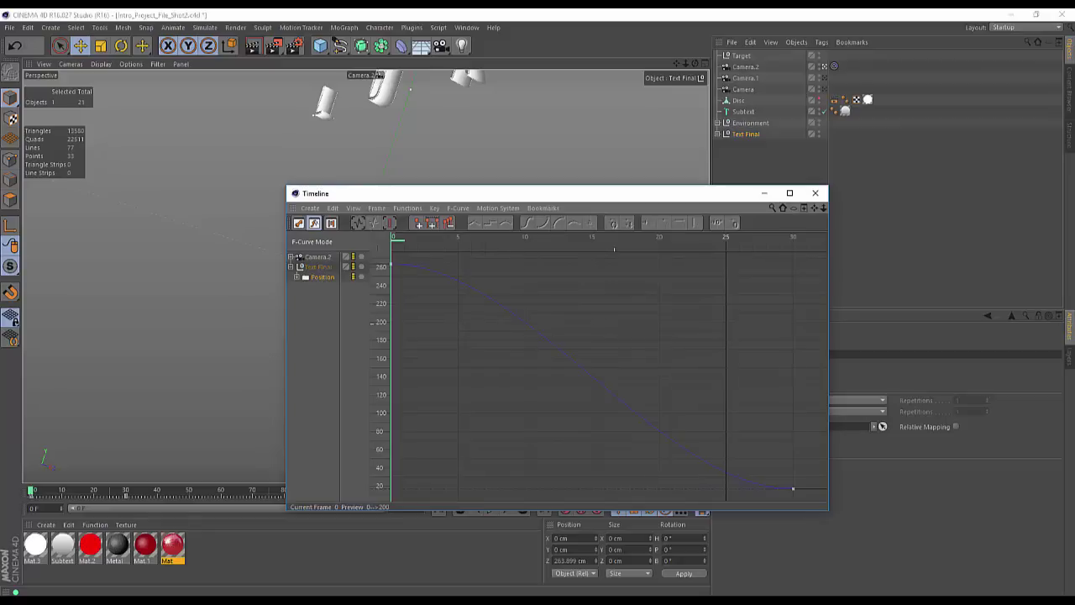
Shorten the tangent of Text Final's frame 30 key to about 1.1 frames and stretch its frame 0 outgoing tangent to 10.43 frames
right_click_drag(614, 323, 642, 292, "alt")
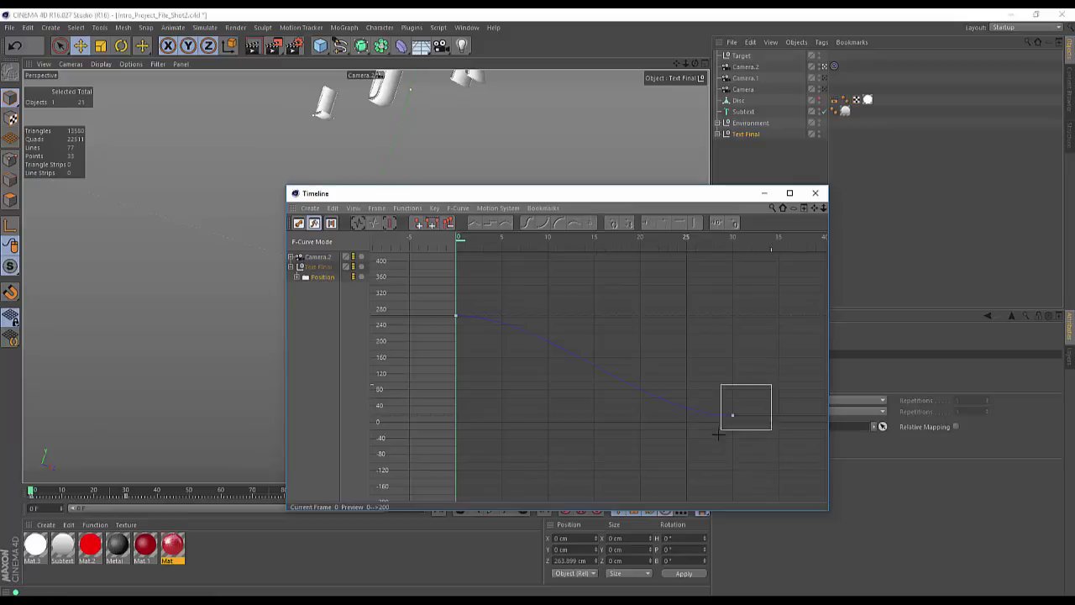
left_click_drag(719, 434, 719, 435)
left_click_drag(662, 415, 689, 430)
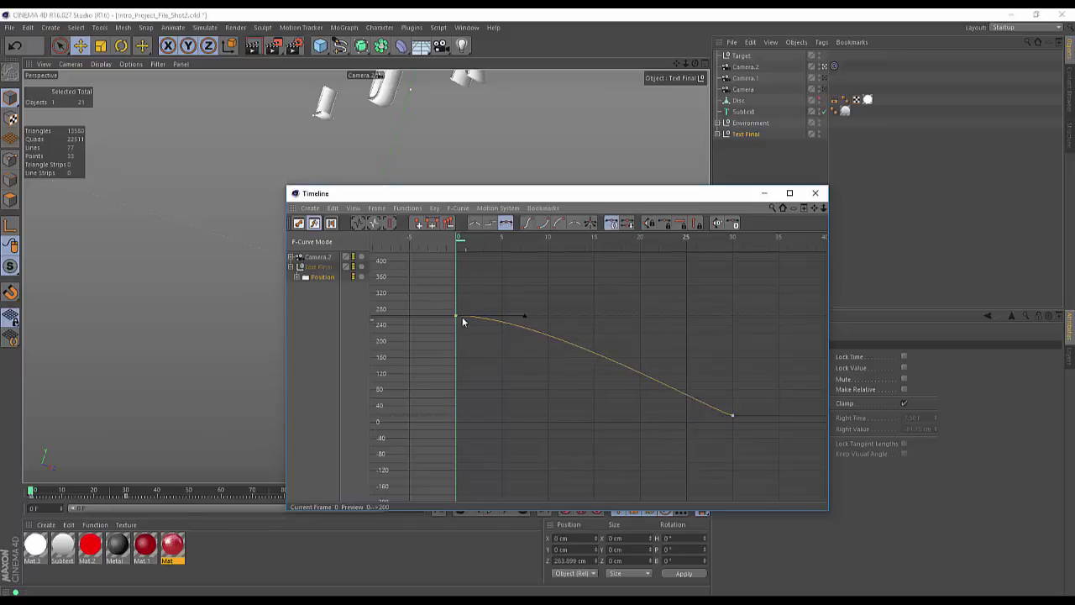
left_click_drag(519, 316, 550, 318)
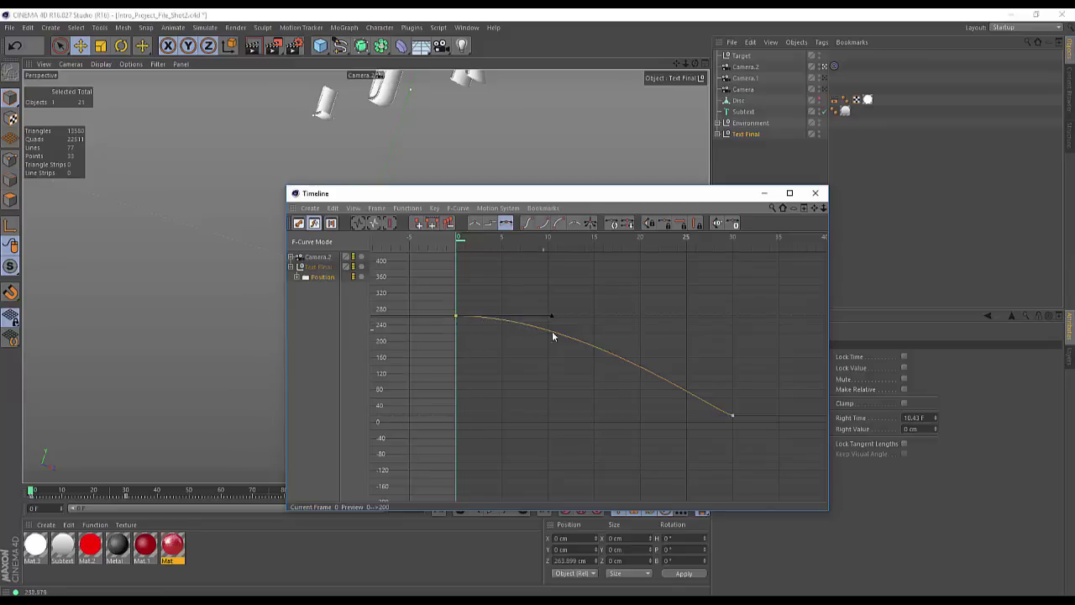
Close the Timeline and play Text Final's adjusted move from the start
left_click(826, 195)
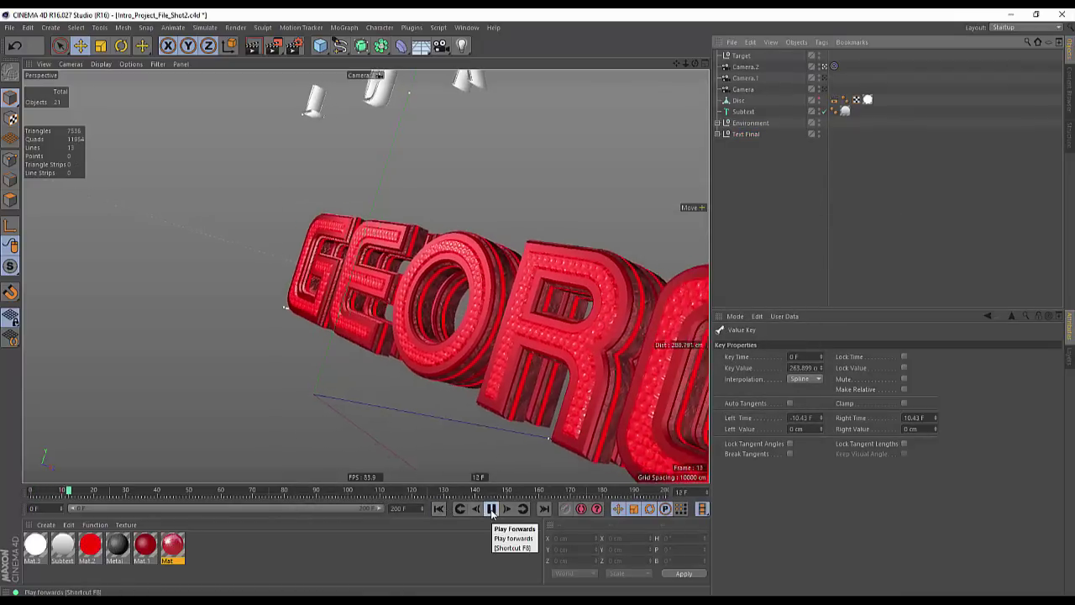
left_click(439, 508)
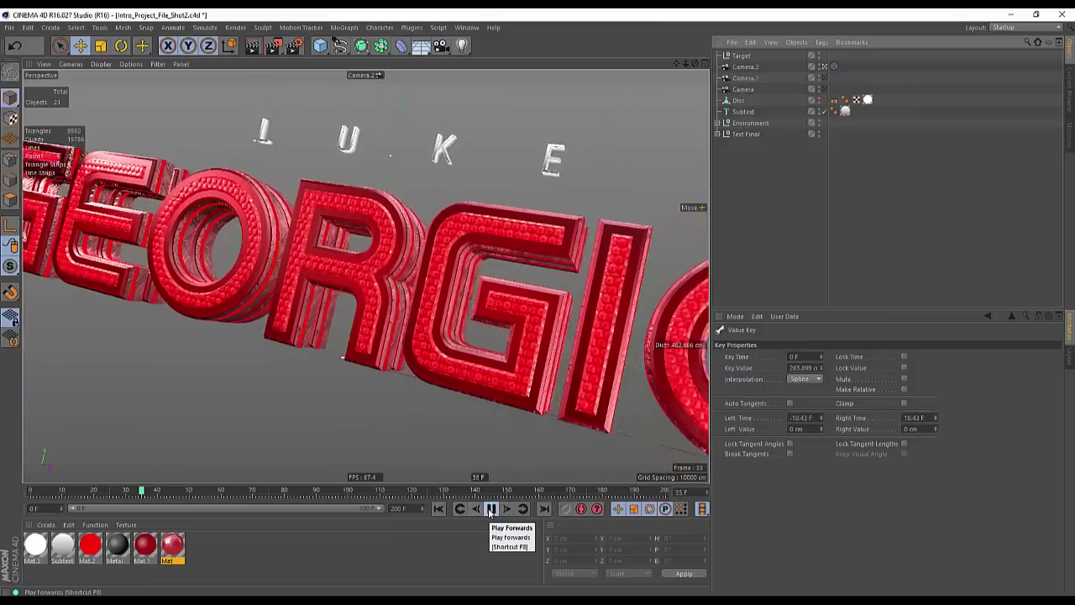
left_click(491, 508)
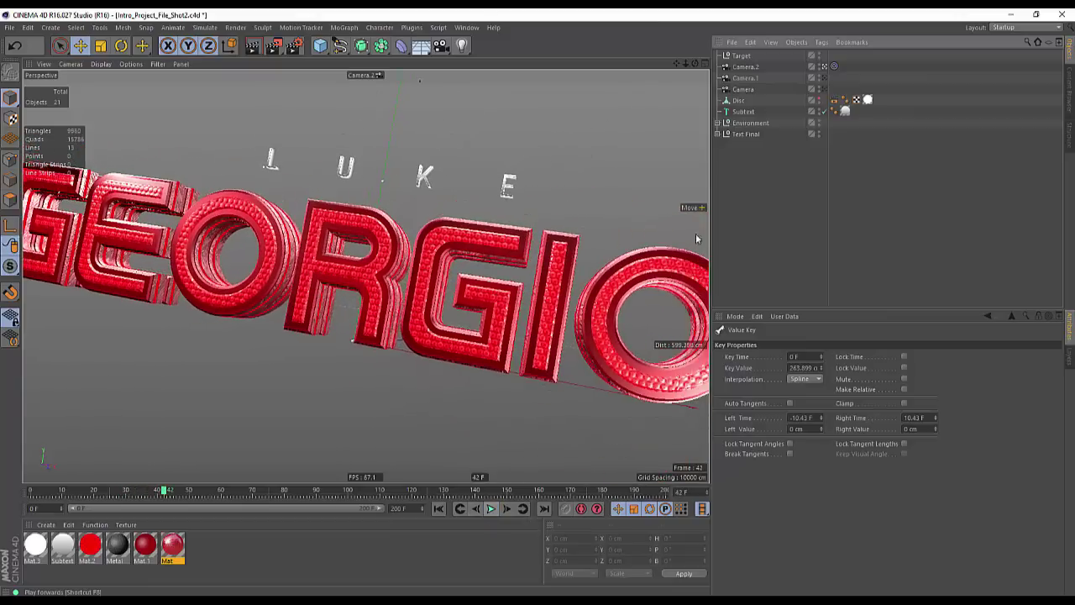
Move Text Final's frame 30 position key to frame 20 and replay the animation from the start to check the faster move
left_click(129, 497)
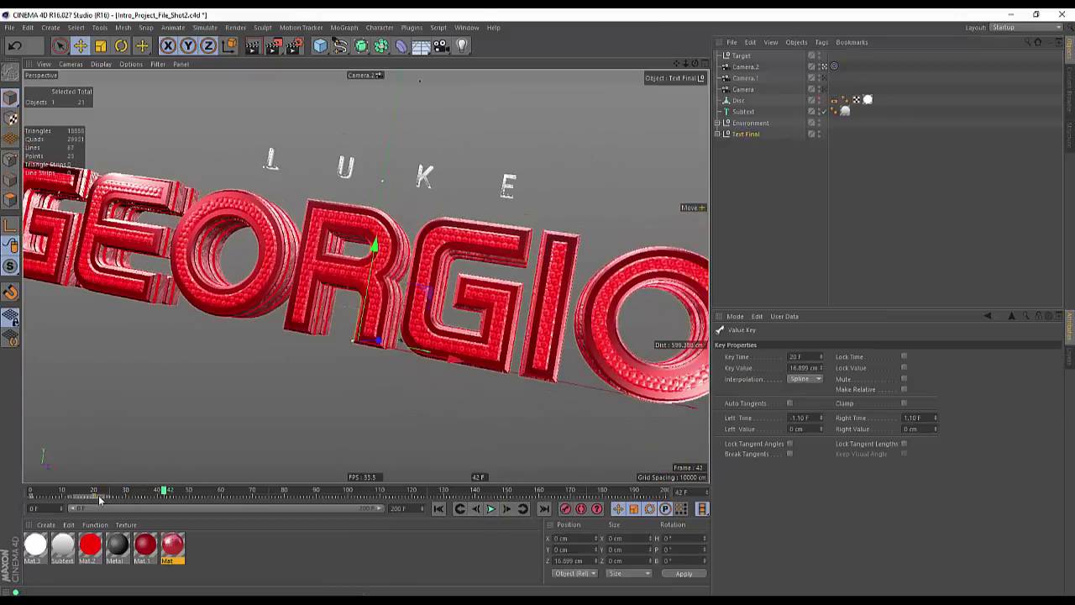
left_click(438, 510)
left_click(490, 510)
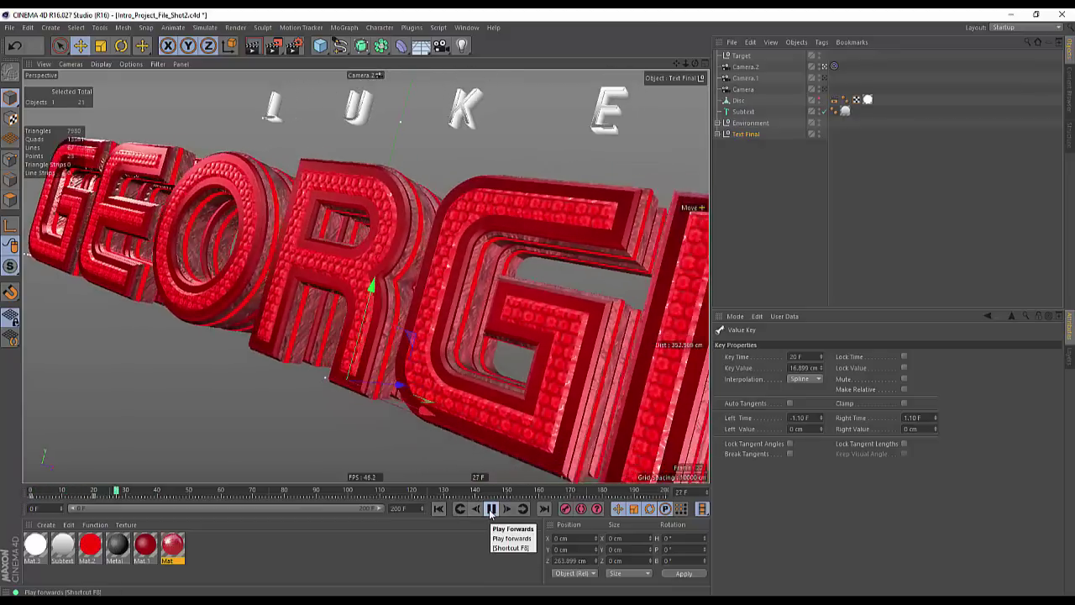
left_click(452, 437)
left_click(438, 508)
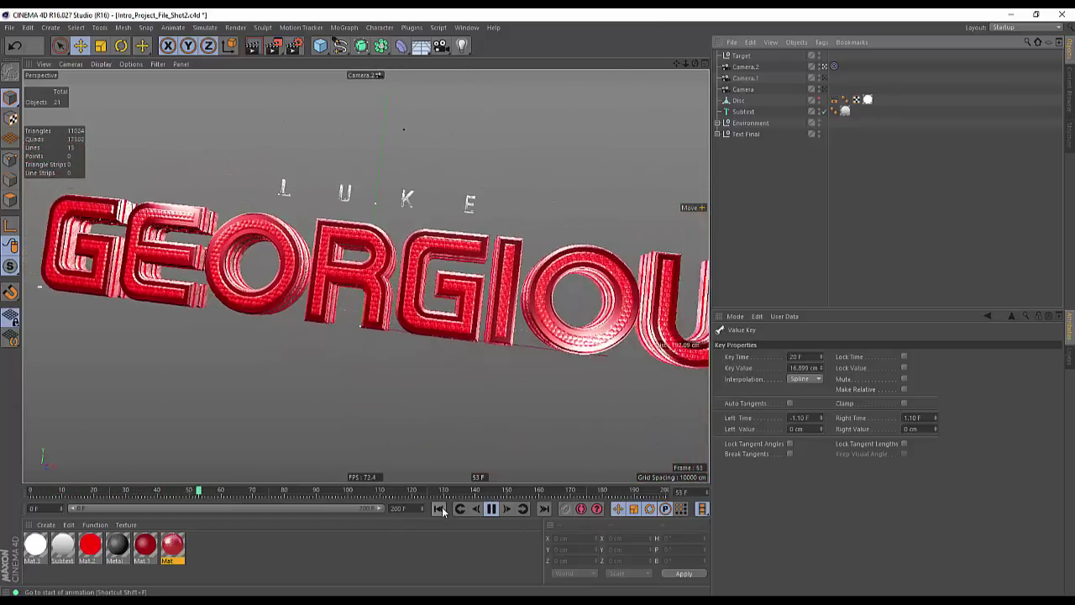
left_click(438, 509)
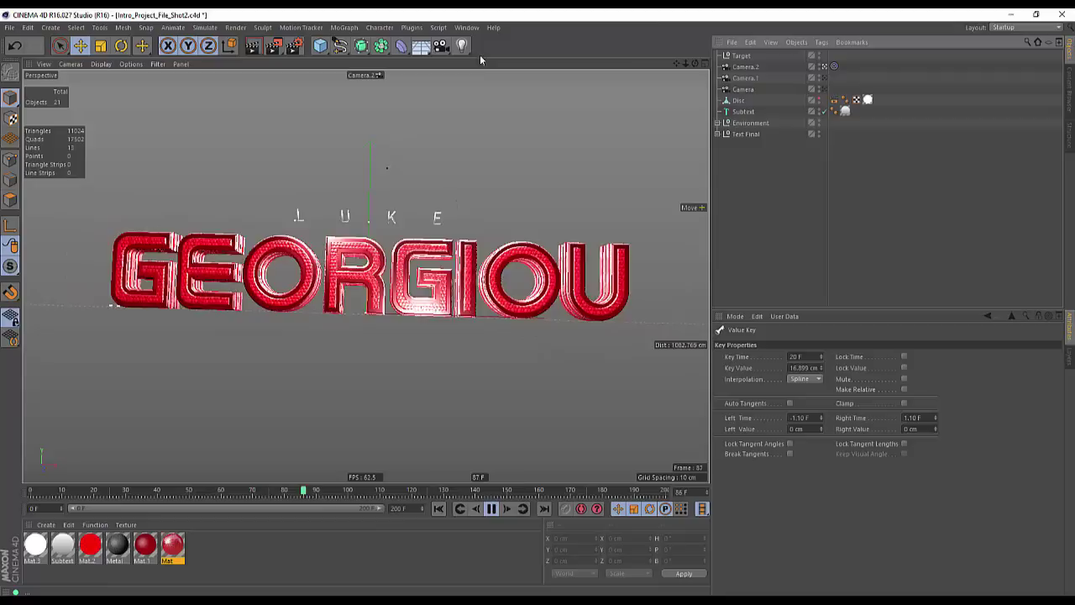
key("F8")
In the Timeline, select all of the third camera's keys at frame 140 and stretch their incoming tangents to 100.13 frames
left_click(467, 28)
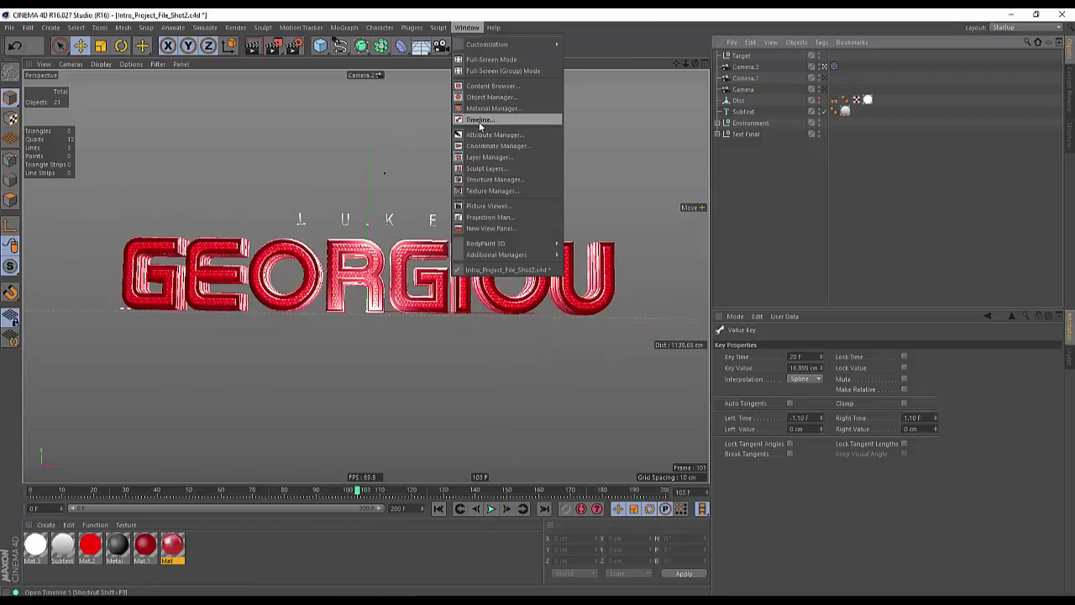
left_click(477, 116)
left_click(301, 286)
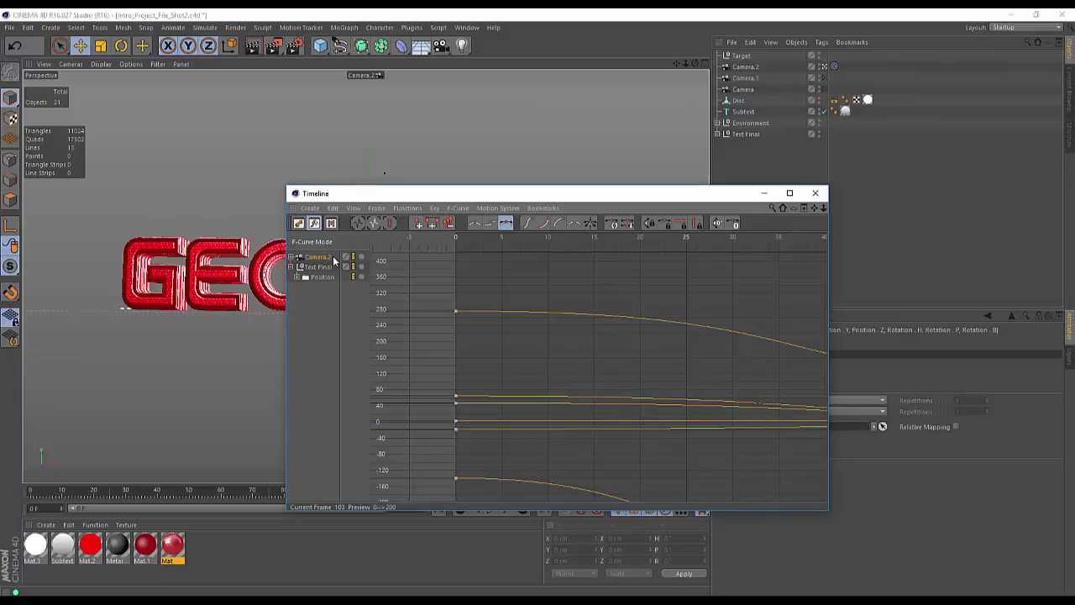
key("h")
right_click_drag(624, 363, 801, 354, "alt")
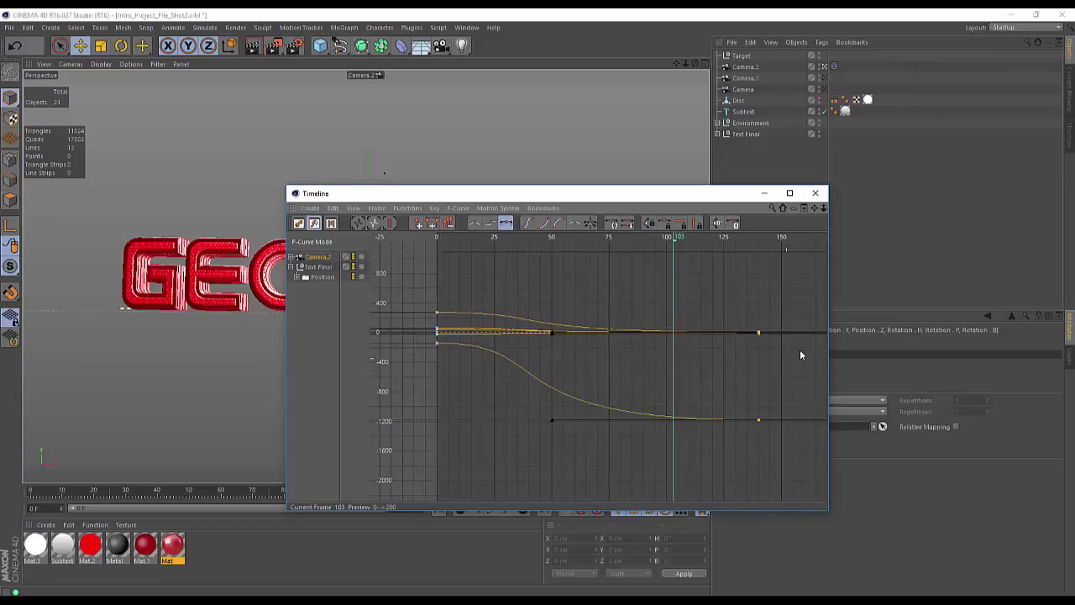
left_click_drag(719, 437, 719, 437)
left_click_drag(555, 420, 529, 426)
left_click(815, 194)
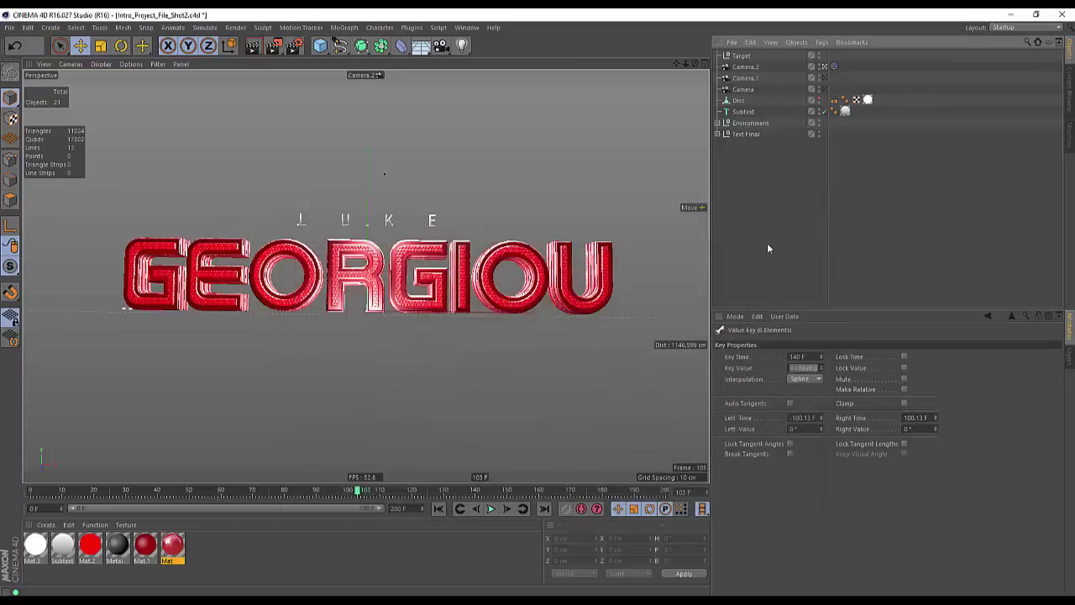
Reopen the Timeline, select the third camera's frame 0 keys, and set their outgoing tangents to about 30 frames
left_click(466, 27)
left_click(496, 132)
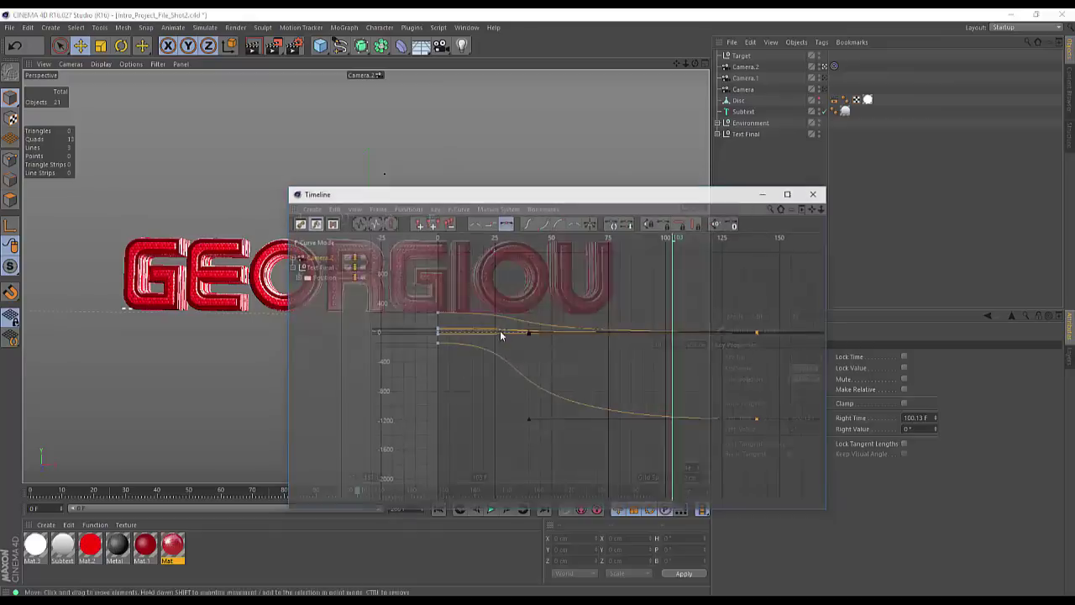
left_click_drag(447, 343, 456, 353)
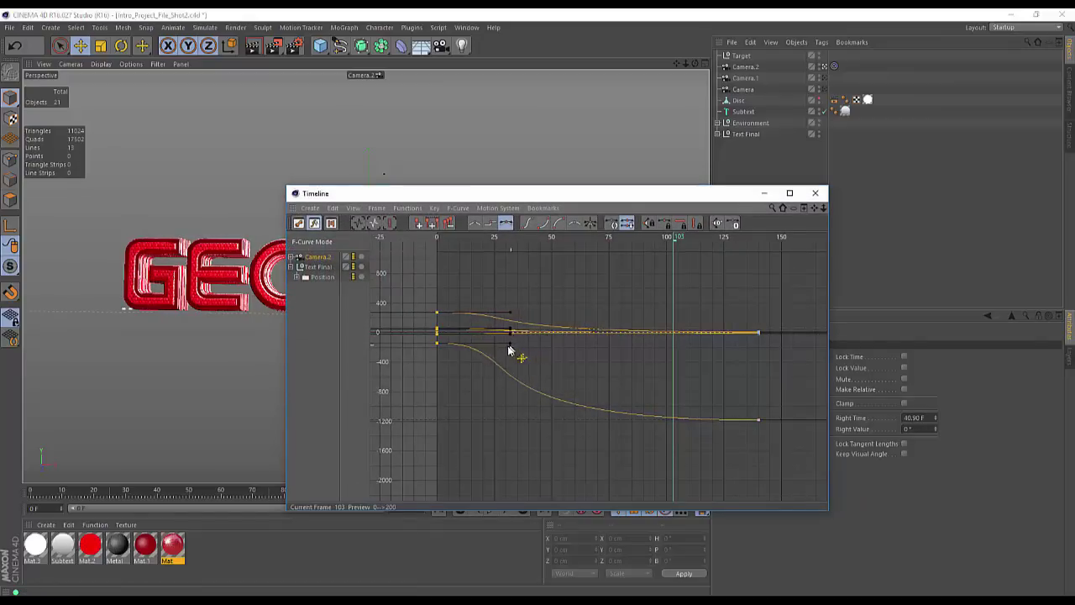
Close the Timeline and replay the third camera's shot from the start to check the new easing
left_click(815, 194)
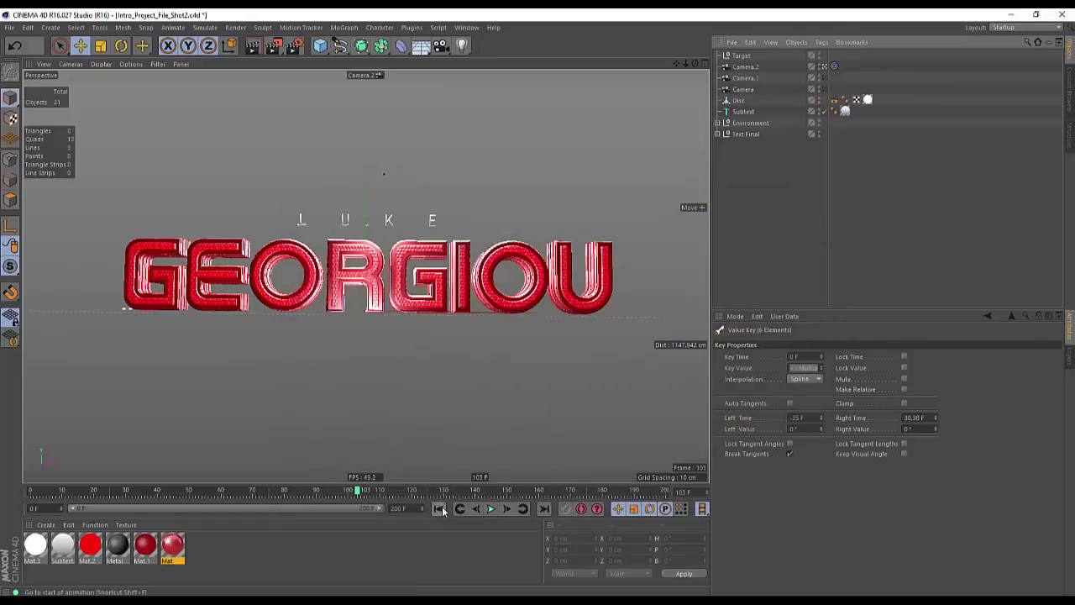
left_click(491, 510)
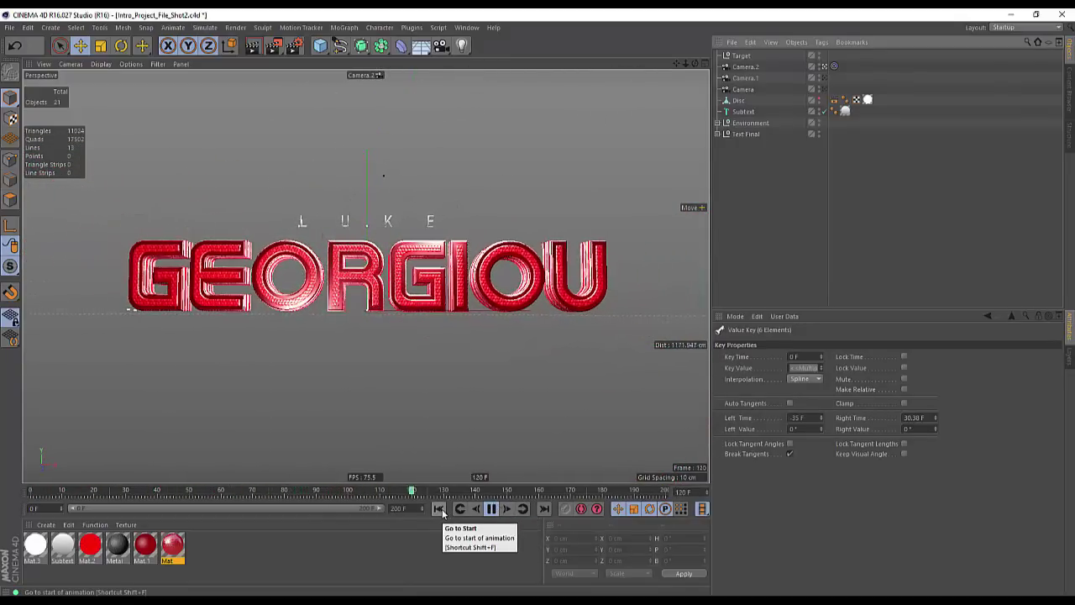
left_click(440, 509)
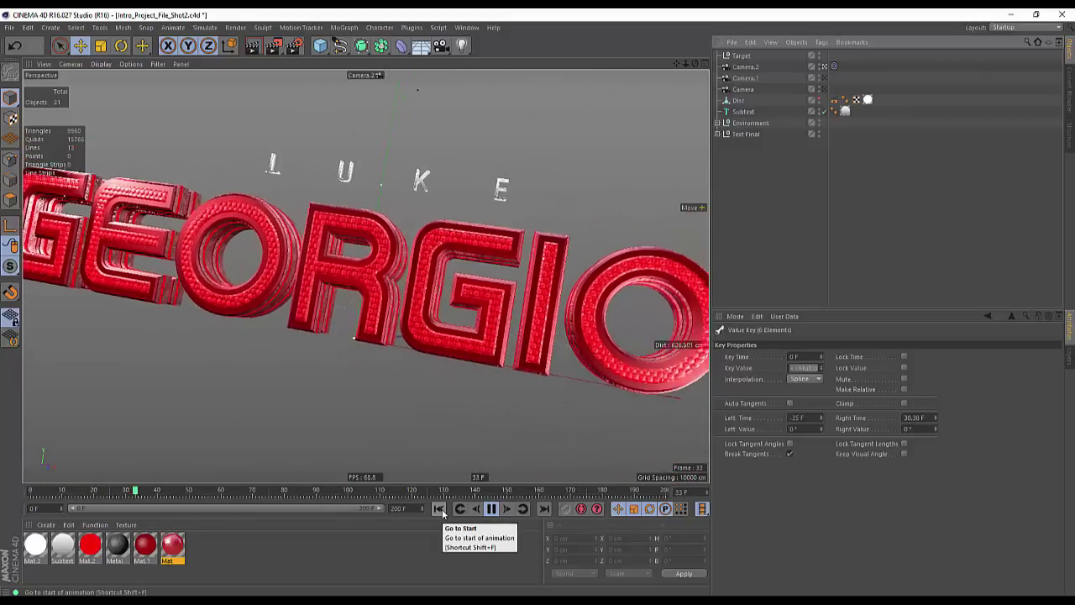
Replay the third camera's shot several times from the start, and scrub through the early frames to examine the camera move
left_click(441, 509)
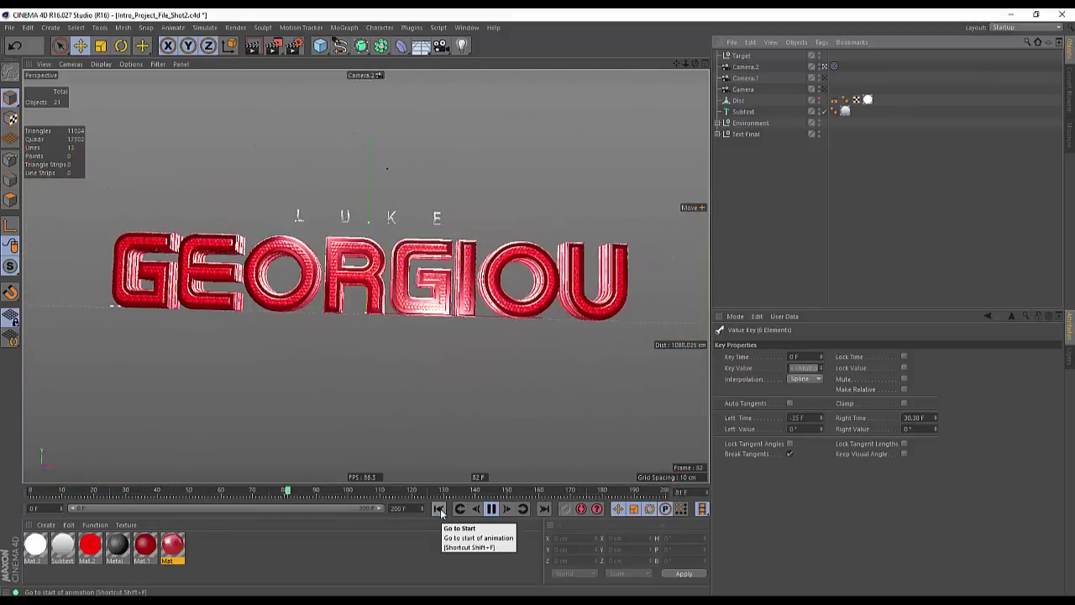
left_click(441, 510)
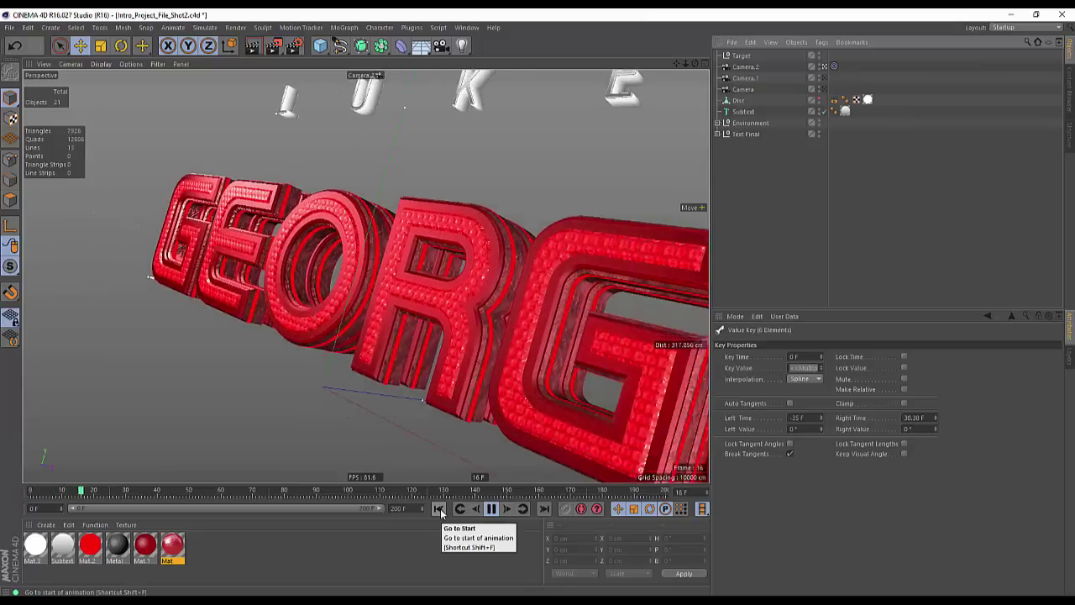
left_click(440, 509)
left_click(492, 509)
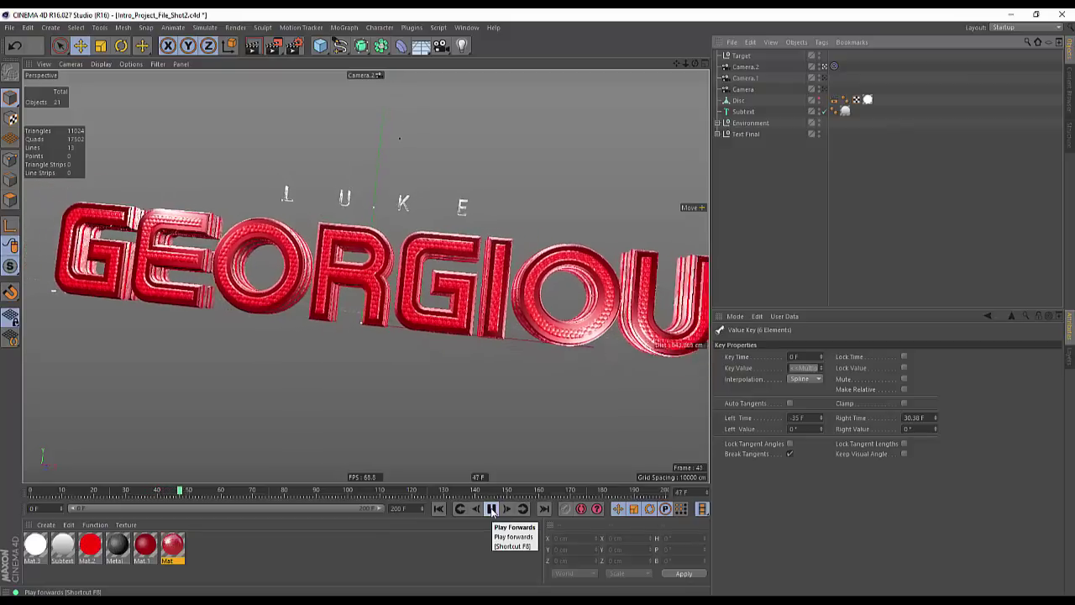
left_click(492, 510)
left_click_drag(243, 494, 100, 503)
key("ctrl+r")
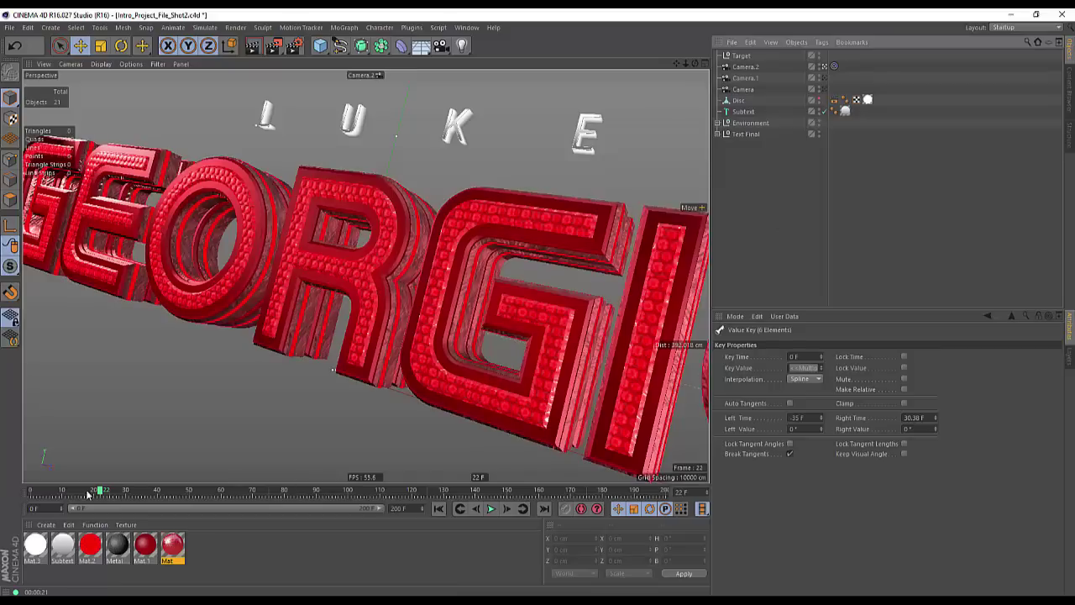
left_click(22, 491)
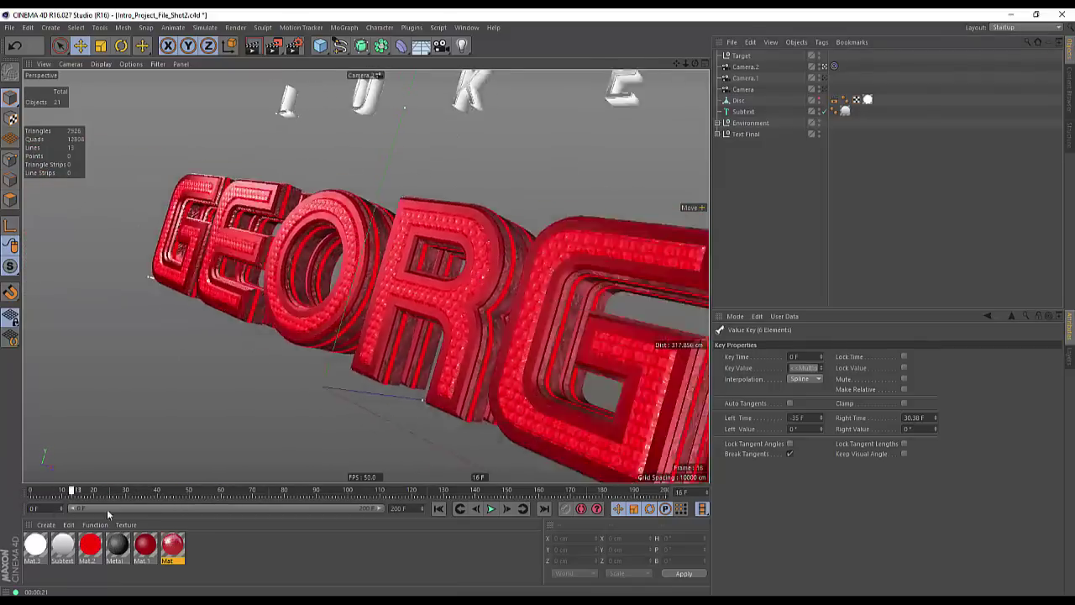
left_click_drag(106, 509, 228, 505)
Unfold Text Final and its Main Text group, and examine the Edge, Fill, Face and Outline layers at different frames
left_click(719, 135)
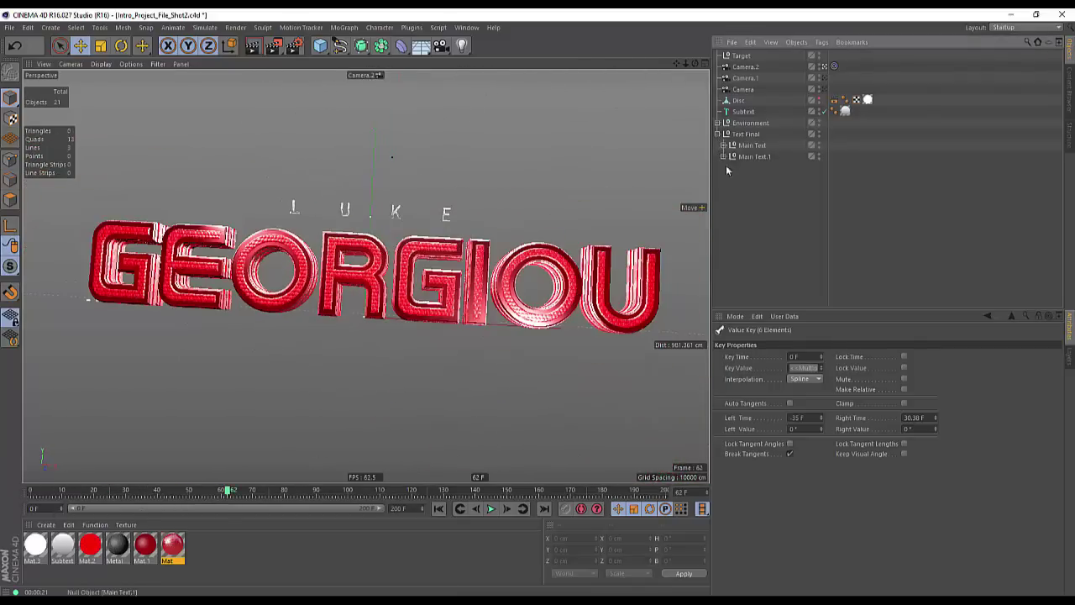
left_click(750, 146)
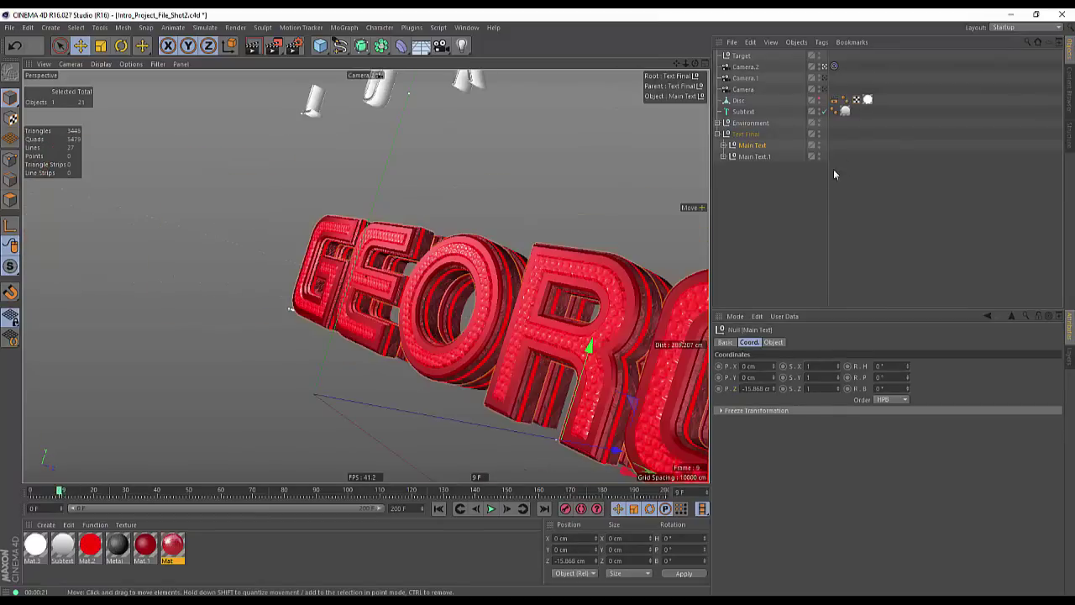
left_click(722, 145)
left_click(774, 263)
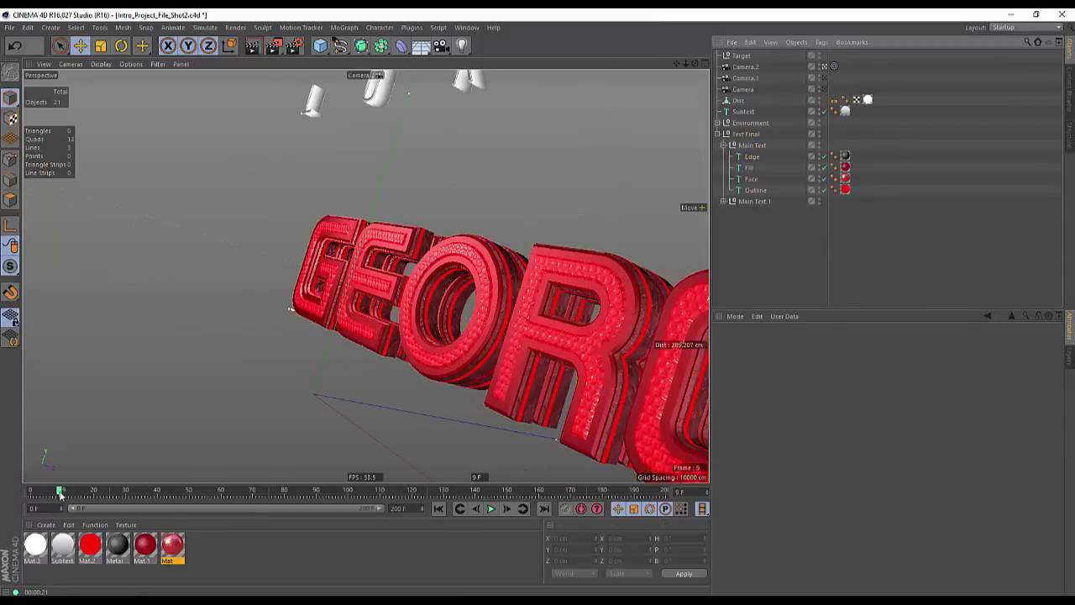
left_click_drag(59, 494, 132, 494)
left_click(750, 168)
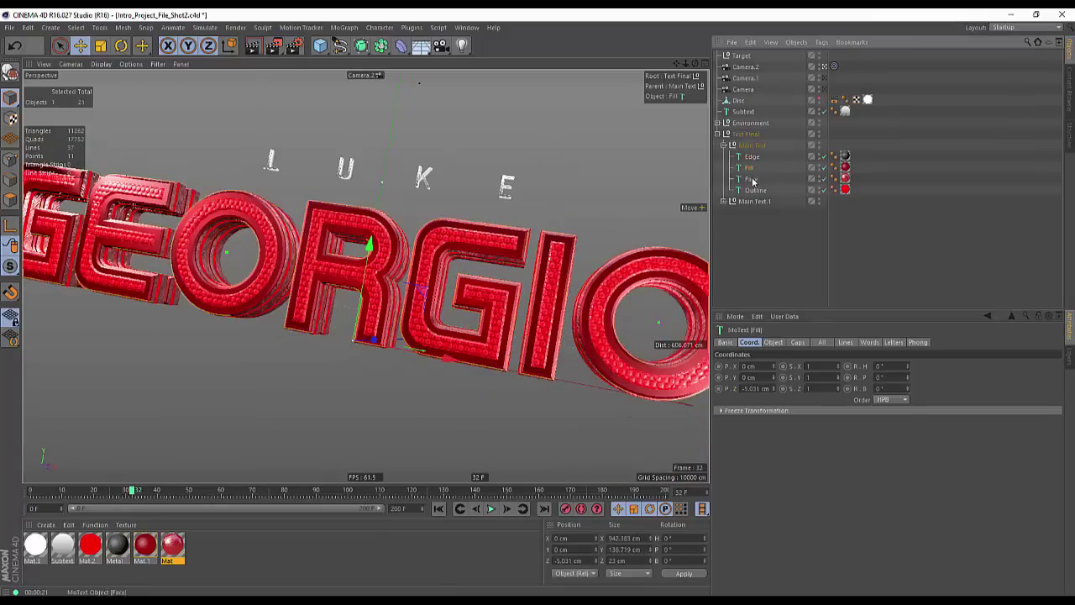
left_click(755, 190)
mouse_move(132, 491)
left_mouse_down()
mouse_move(32, 492)
mouse_move(145, 493)
left_mouse_up()
left_click(753, 244)
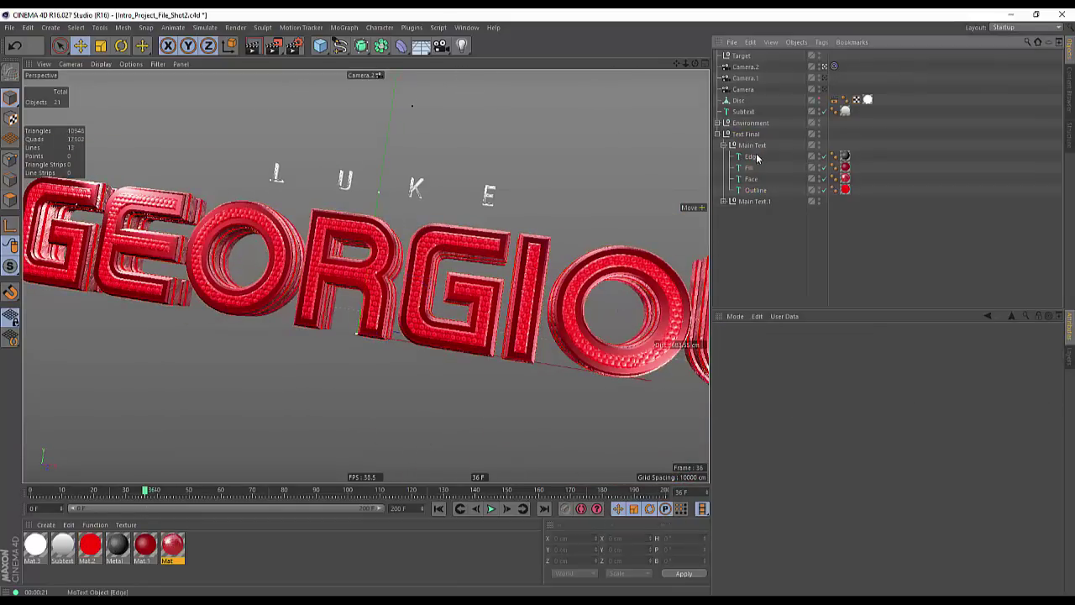
Add a Compositing tag to Main Text's Edge layer and enable object buffer 1 on it
left_click(756, 158)
right_click(754, 159)
mouse_move(777, 167)
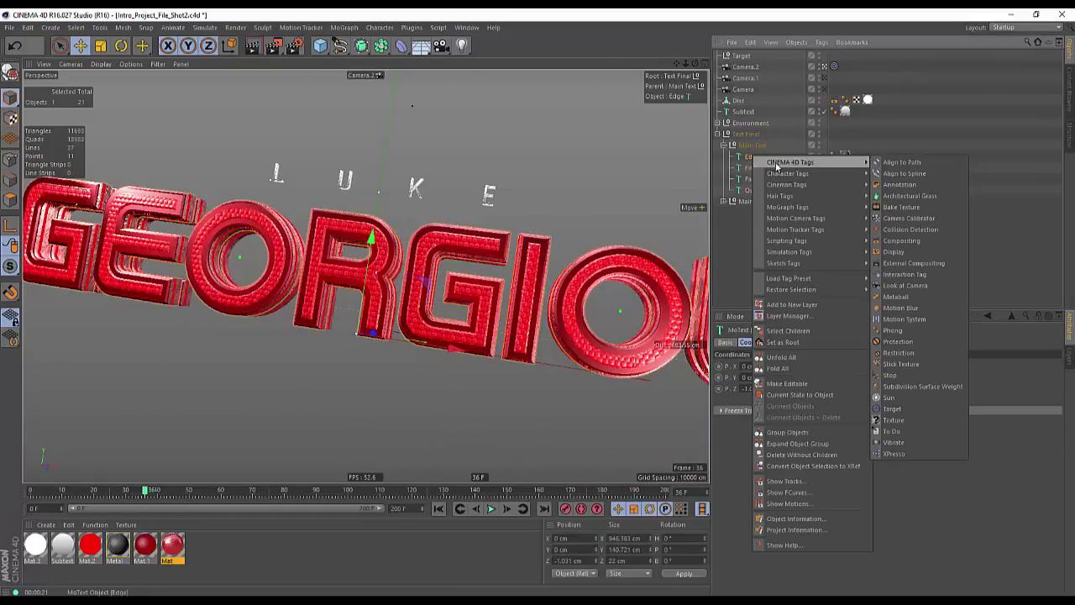
left_click(903, 241)
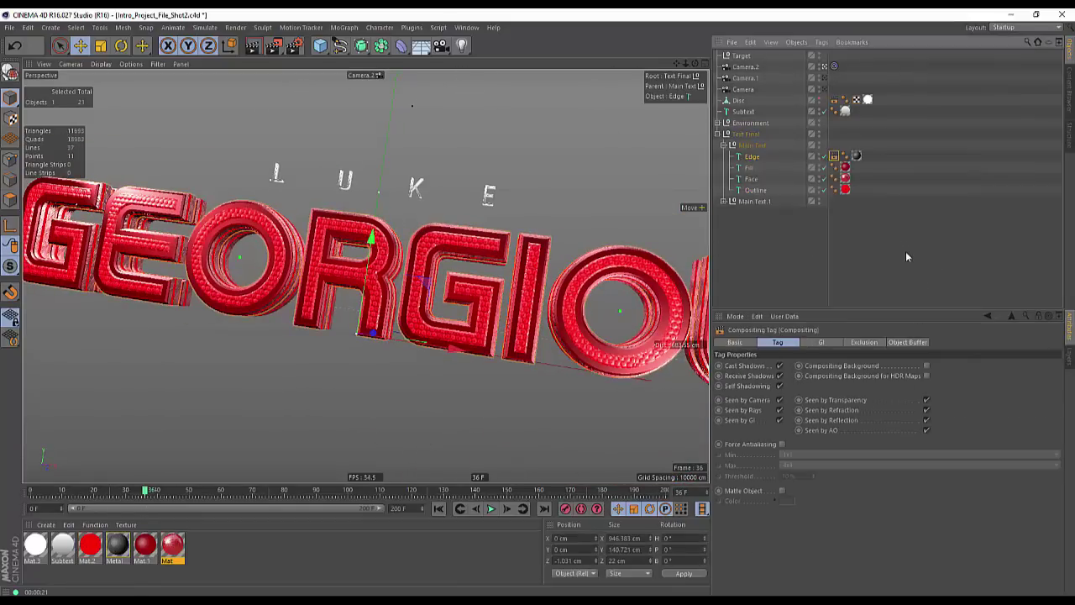
left_click(910, 343)
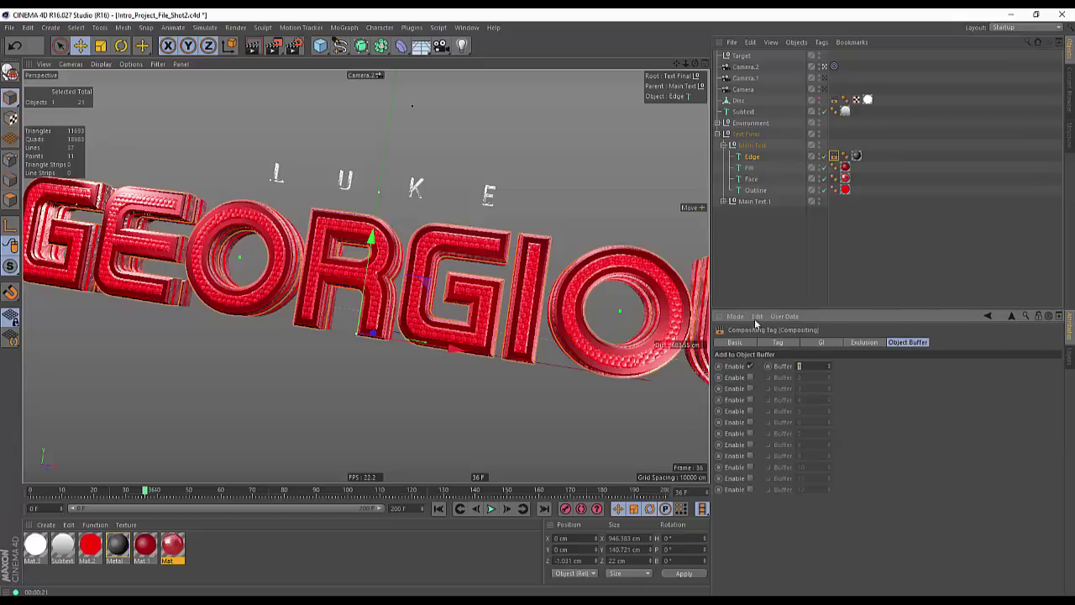
Unfold Main Text.1 and copy the Edge layer's Compositing tag onto its matching Edge layer
left_click(756, 253)
left_click(753, 202)
left_click(726, 201)
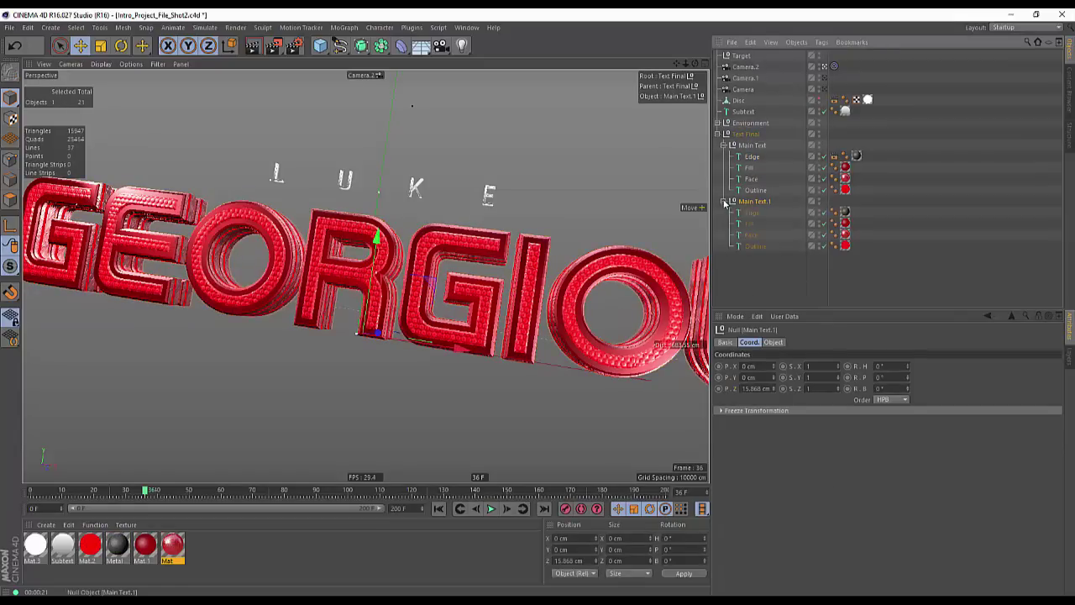
left_click(836, 157)
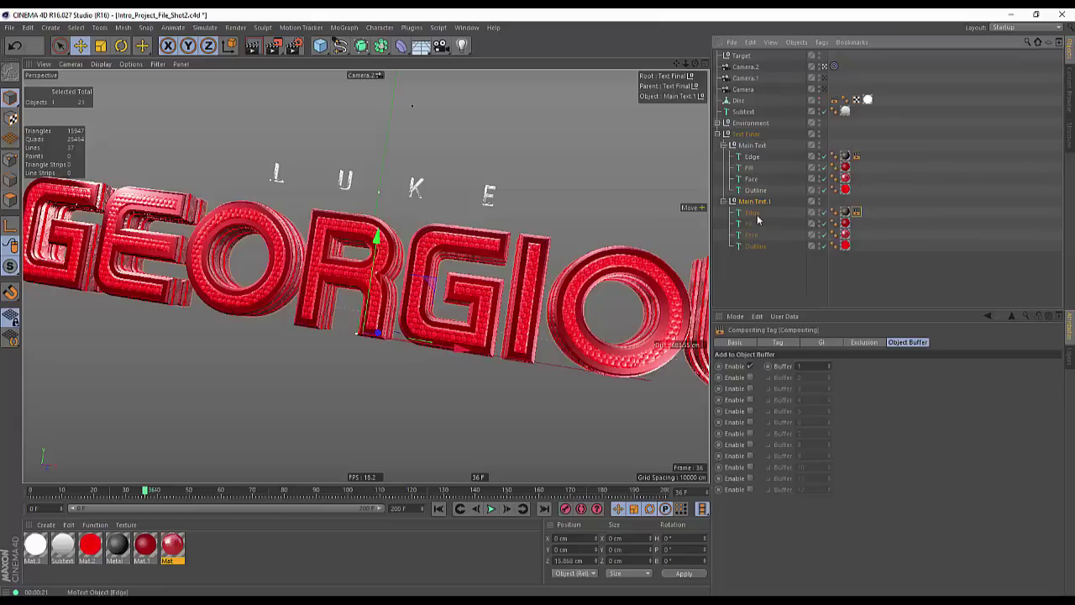
left_click(752, 157)
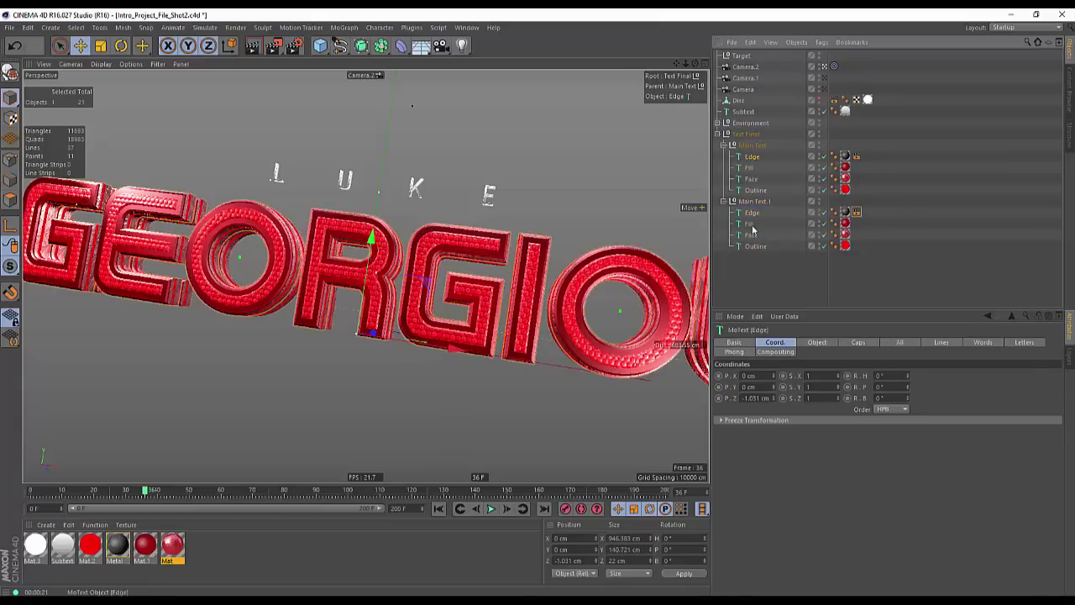
Add a Compositing tag with object buffer 2 enabled to Main Text's Fill layer, and copy it to Main Text.1's Fill
left_click(750, 168)
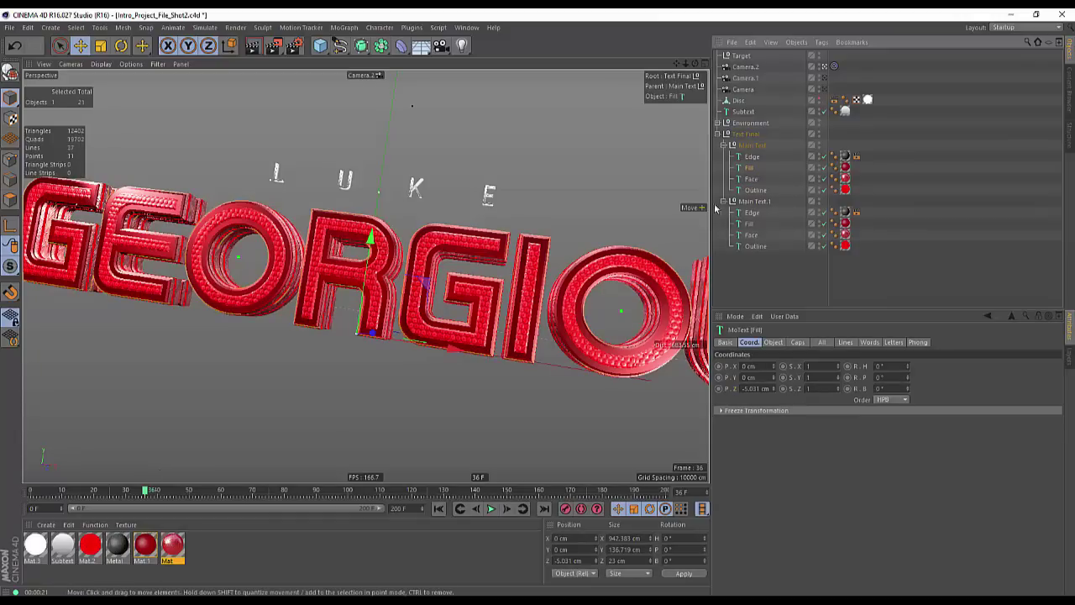
right_click(762, 172)
mouse_move(768, 176)
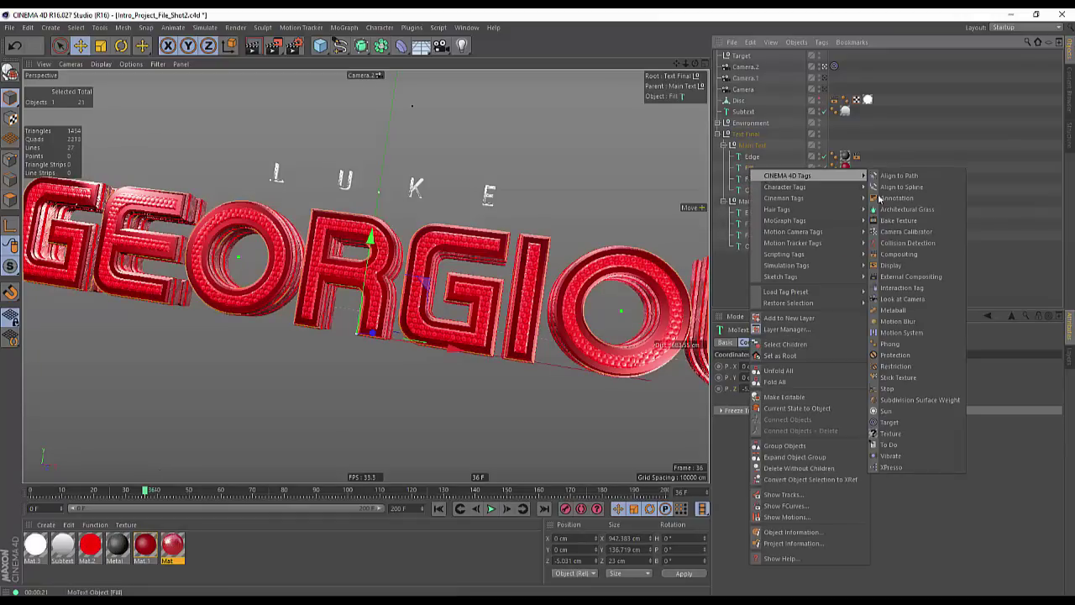
left_click(920, 255)
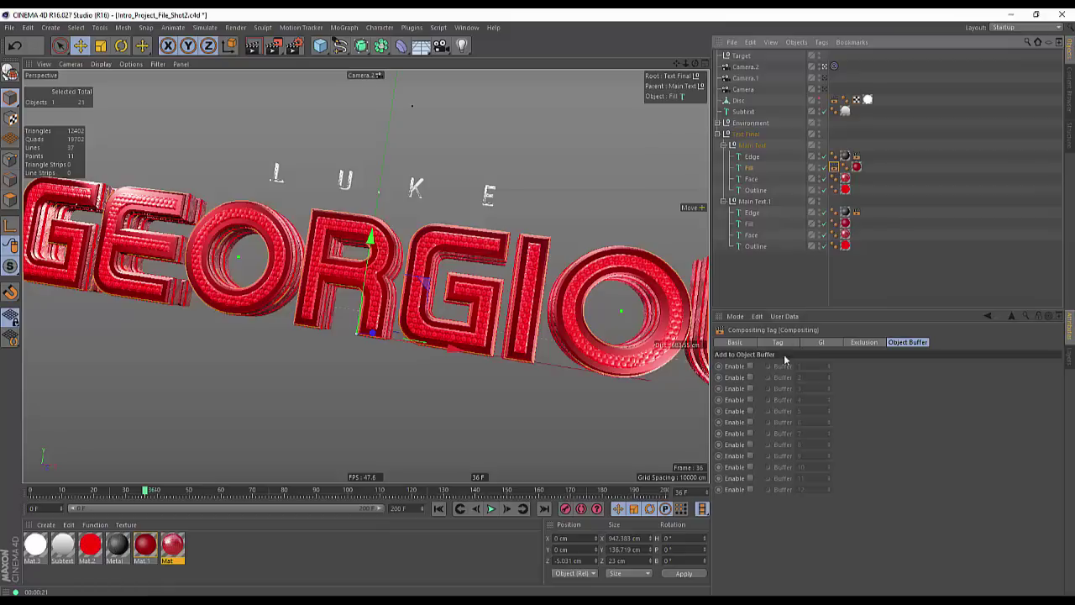
left_click(750, 377)
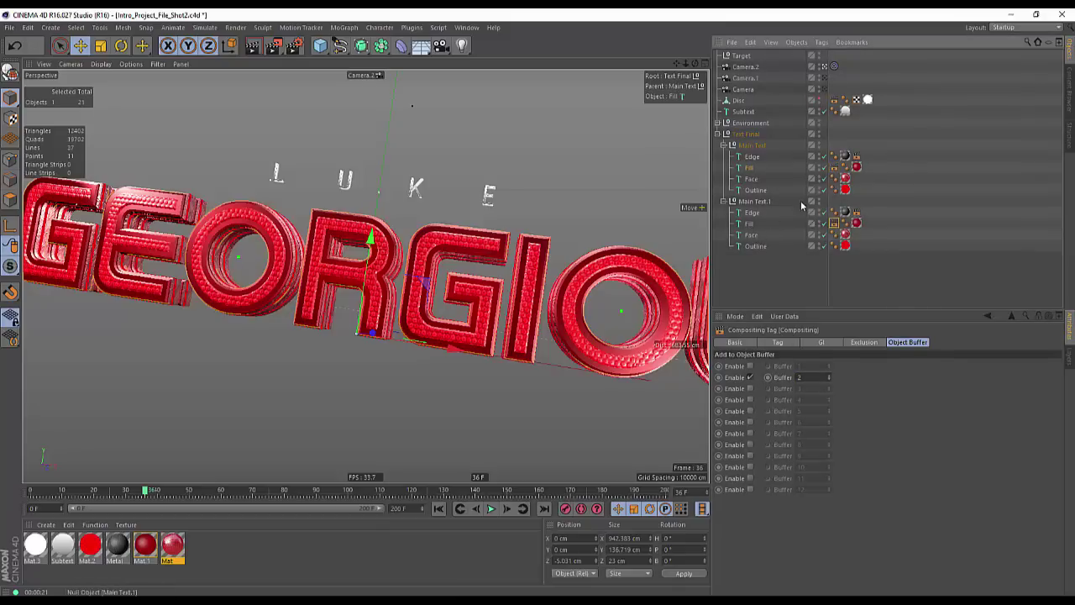
Move both Fill layers' Compositing tags behind their material tags, and check the Edge and Fill tags
left_click(860, 192)
left_click_drag(835, 167, 876, 170)
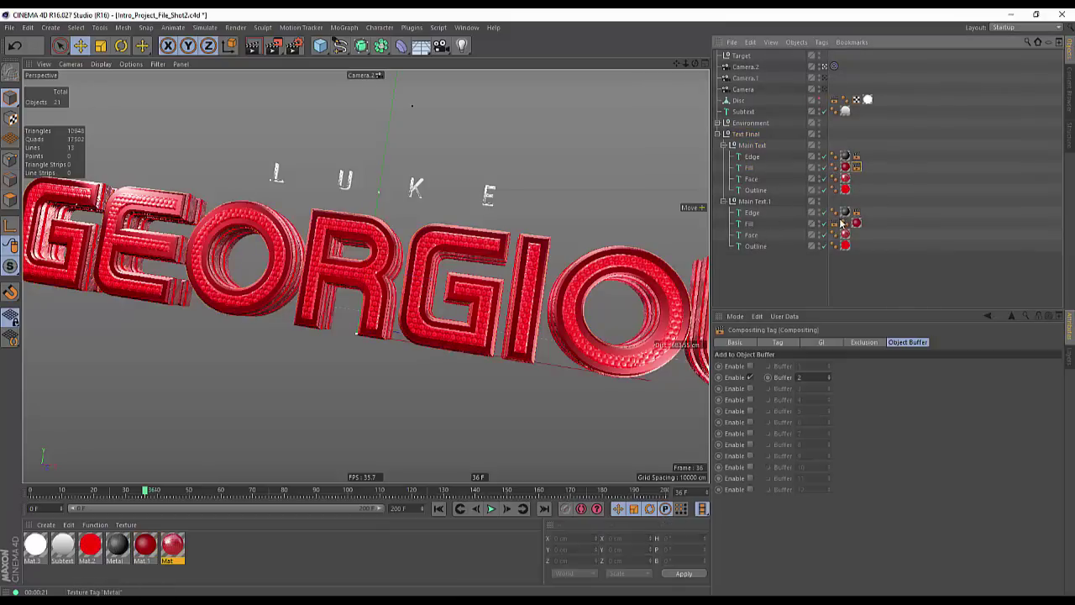
left_click(842, 261)
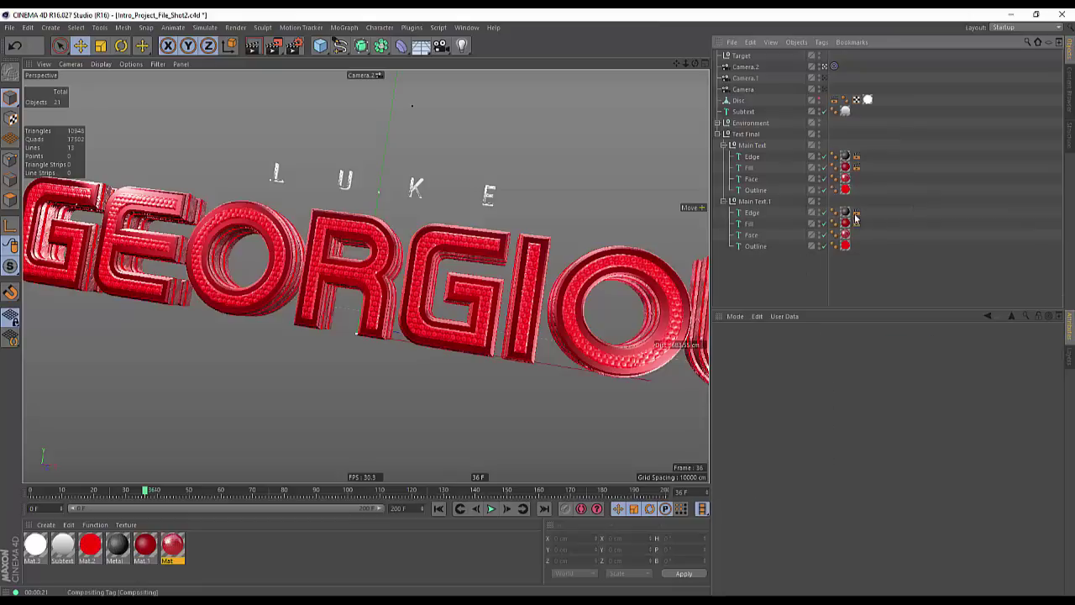
left_click(857, 156)
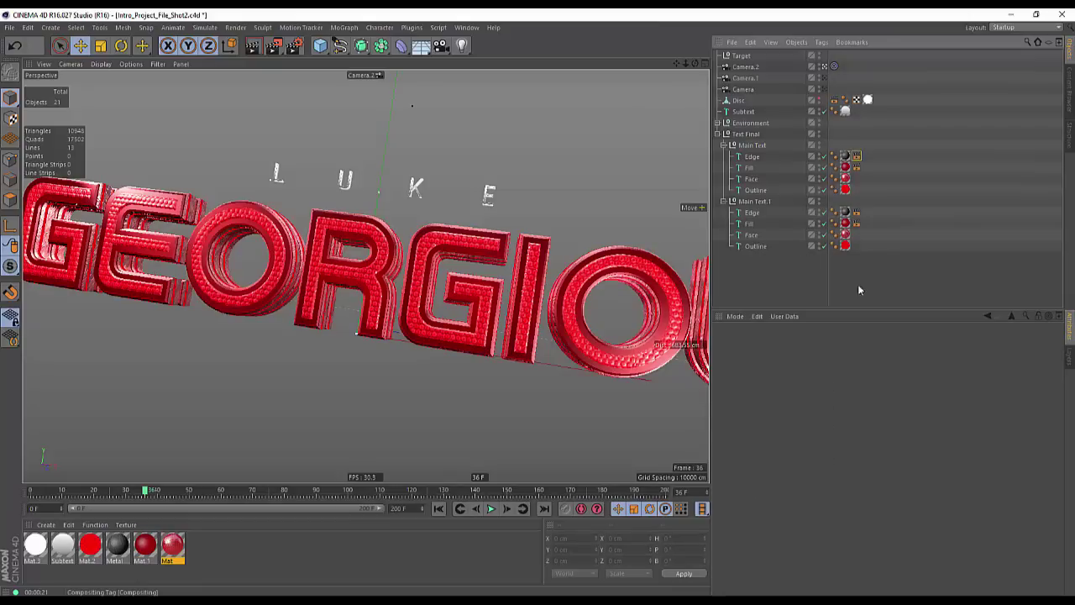
left_click(857, 167)
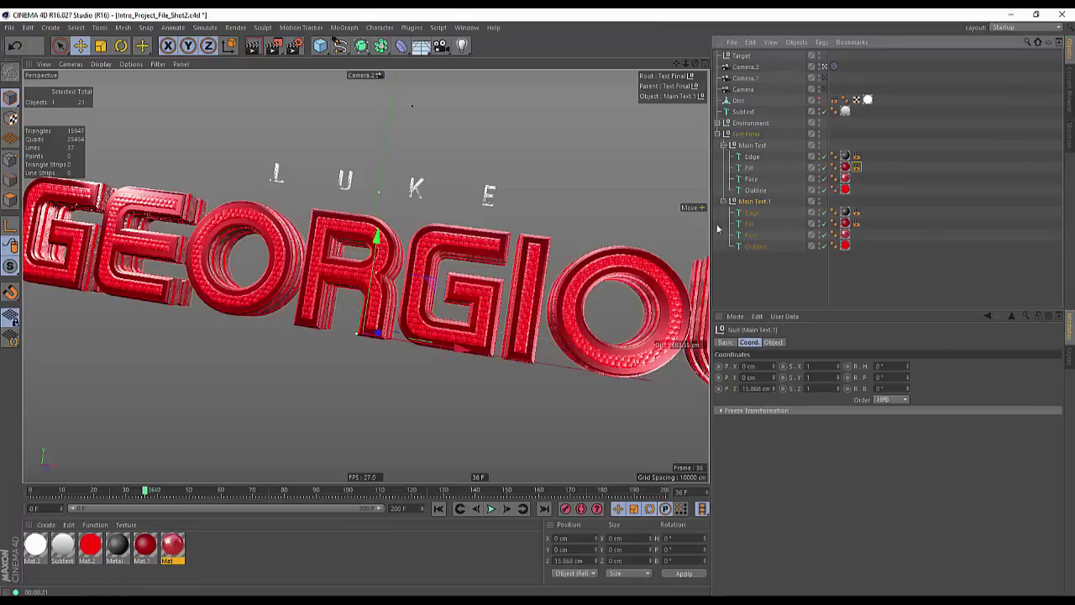
left_click(900, 252)
Add a Compositing tag with object buffer 3 enabled to Main Text's Face layer, and copy it to Main Text.1's Face
right_click(750, 180)
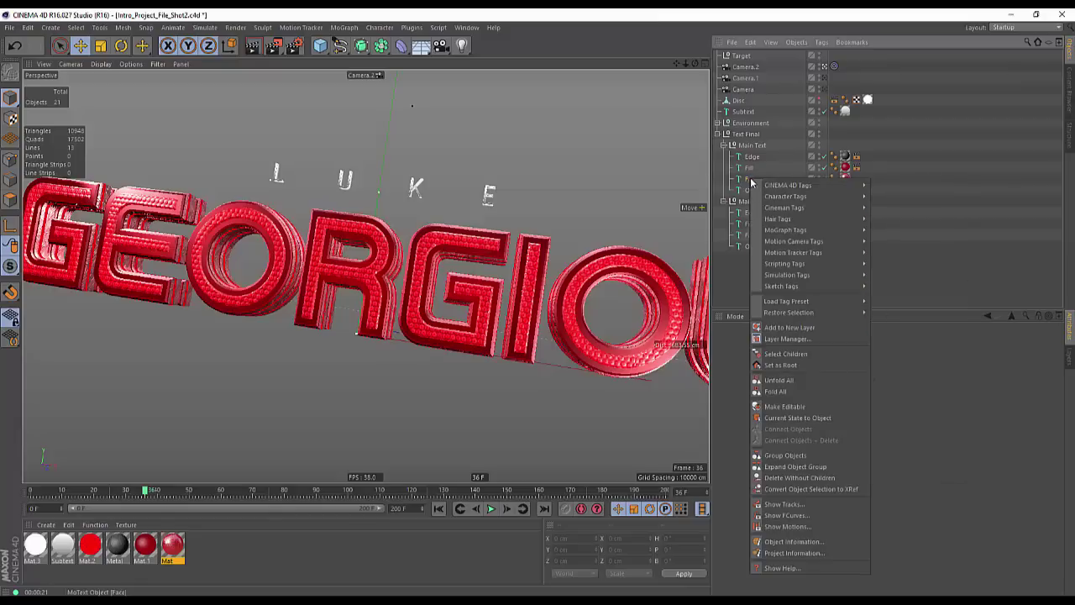
mouse_move(804, 185)
left_click(917, 265)
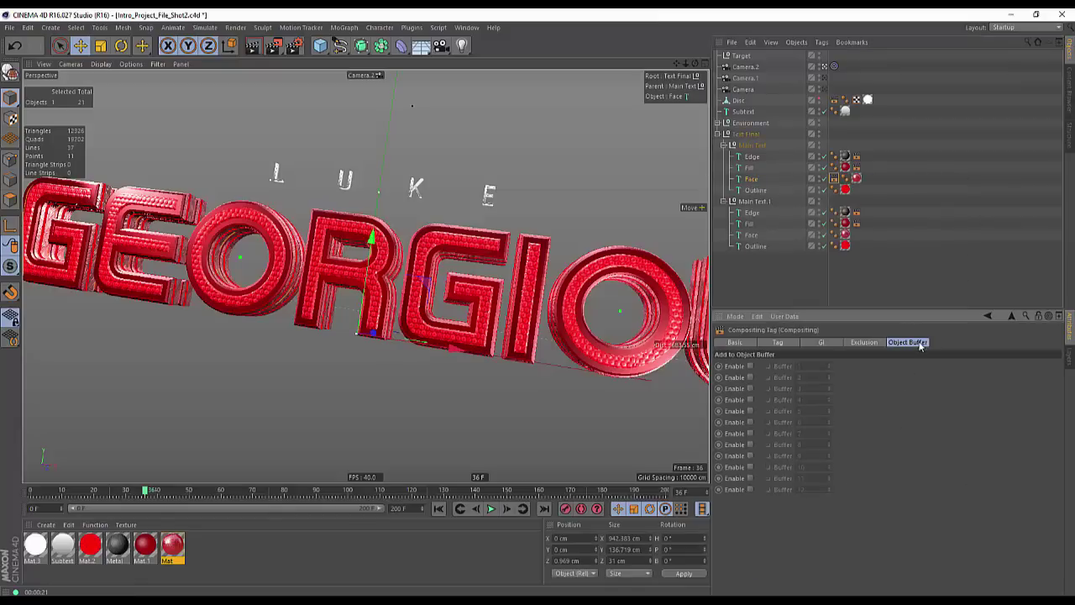
left_click(750, 389)
left_click(912, 199)
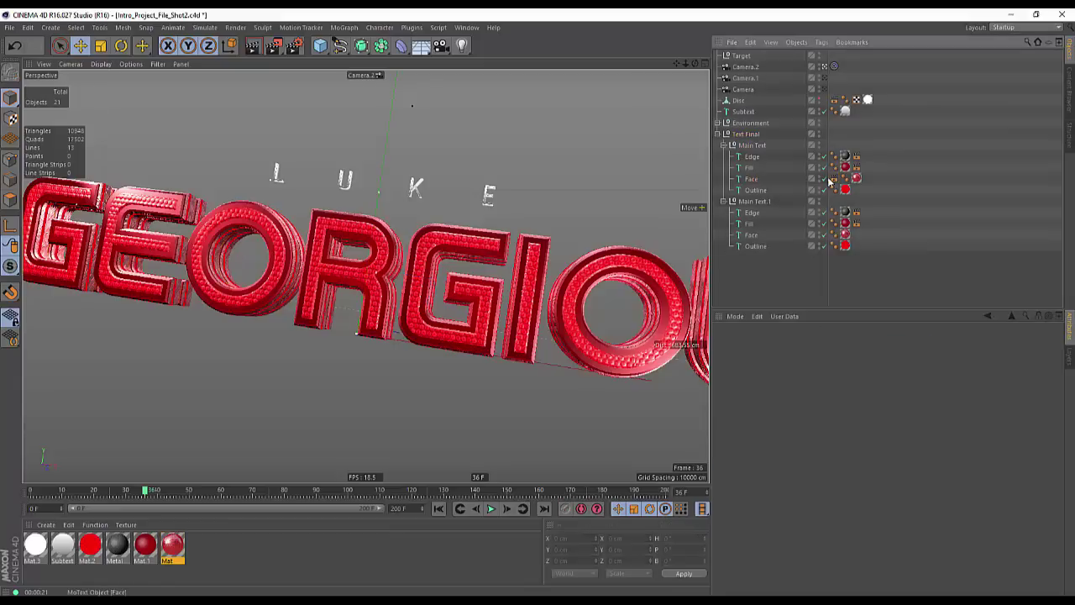
left_click_drag(835, 179, 870, 184)
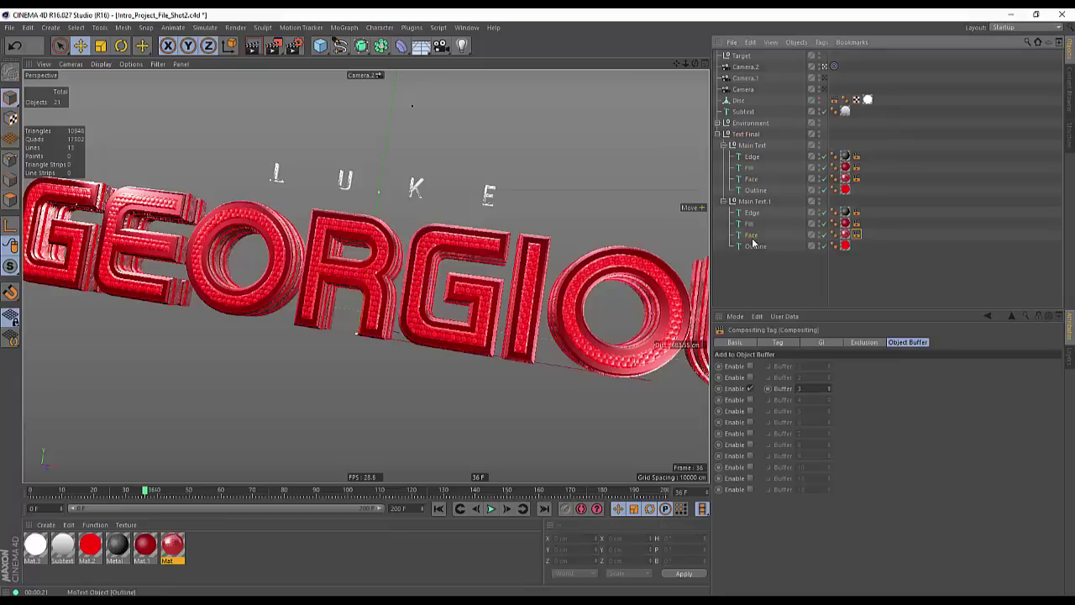
left_click(757, 263)
Add a Compositing tag for an object buffer to Main Text's Outline layer, place it behind the material tag, and copy it to Main Text.1's Outline
right_click(755, 193)
mouse_move(760, 199)
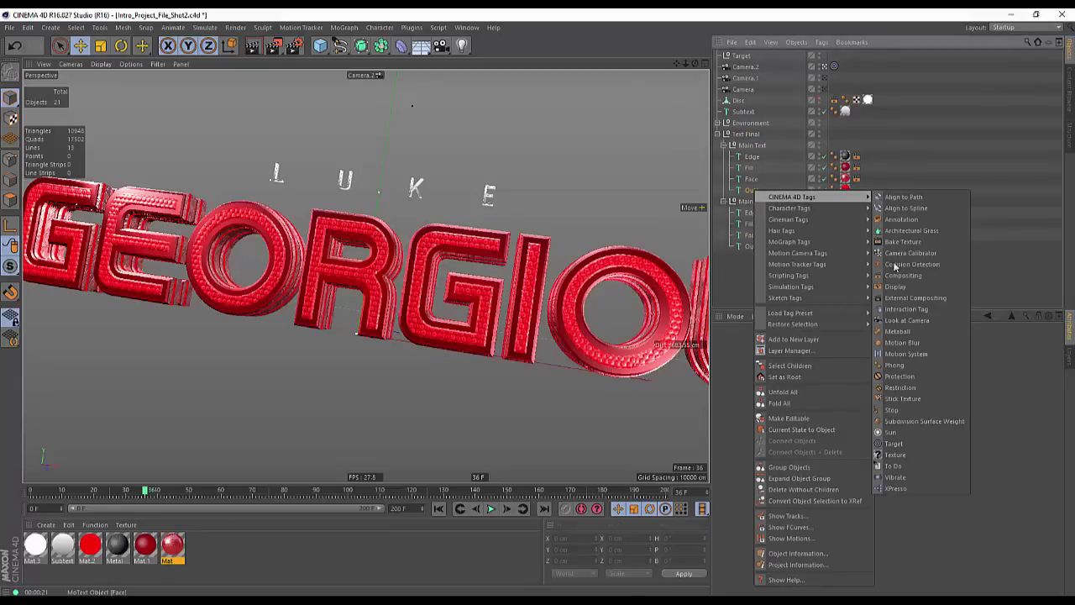
left_click(914, 277)
left_click_drag(833, 191, 859, 190)
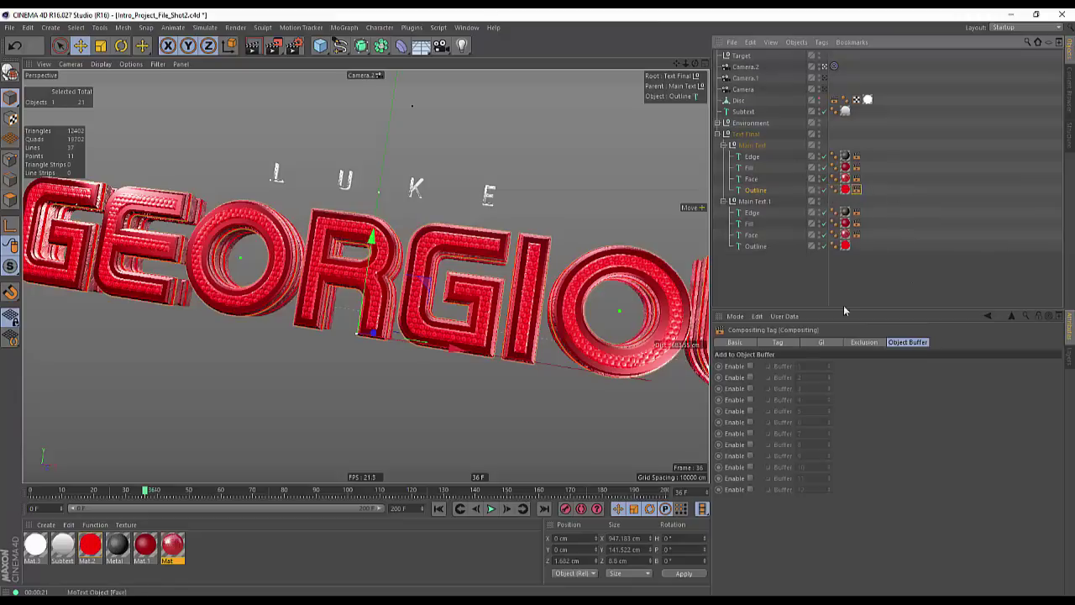
left_click(857, 257)
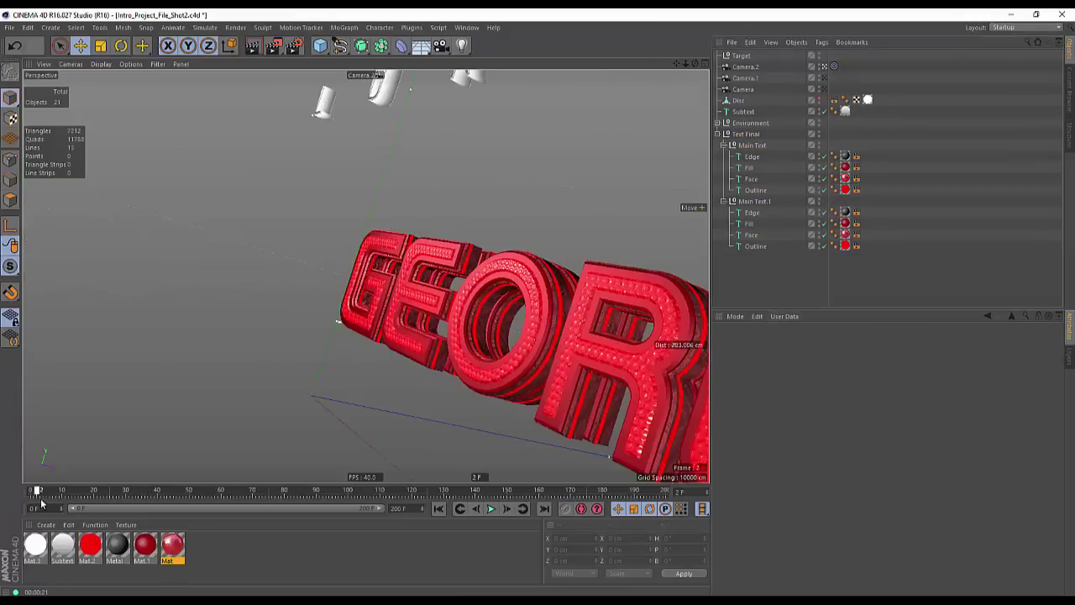
Fold up the main text groups, add a Compositing tag to the Subtext object, and enable object buffer 5 on it
left_click_drag(312, 504, 186, 504)
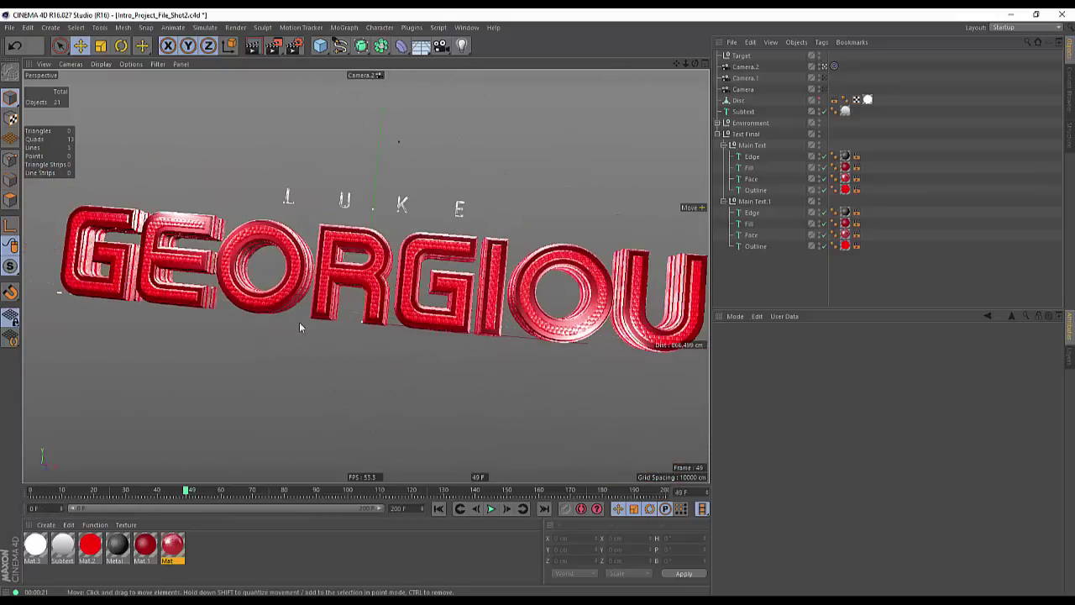
left_click(350, 210)
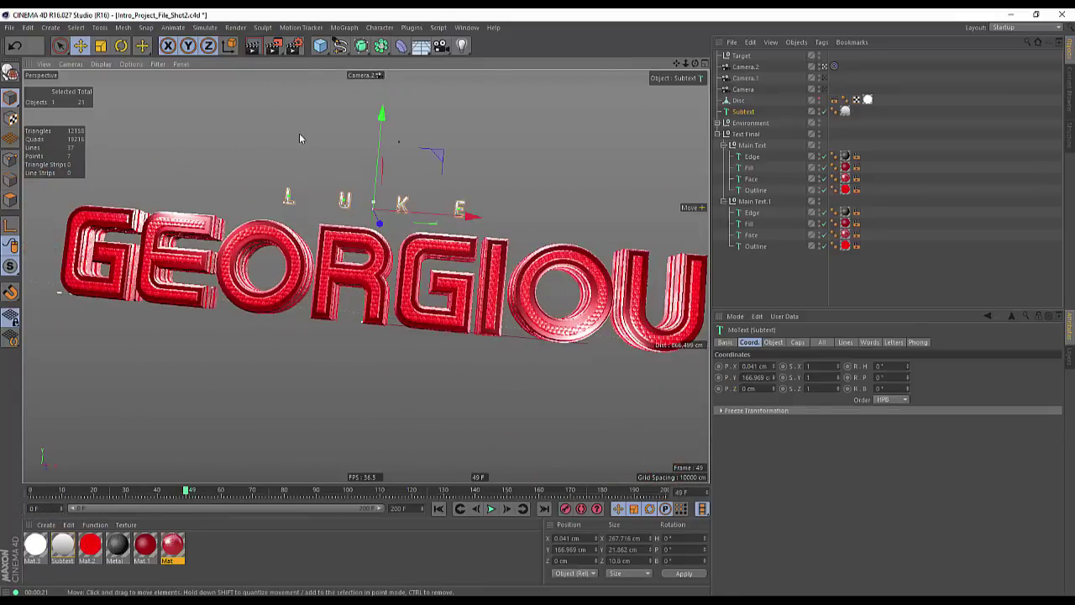
left_click(723, 146)
left_click(722, 156)
left_click(729, 119)
right_click(735, 110)
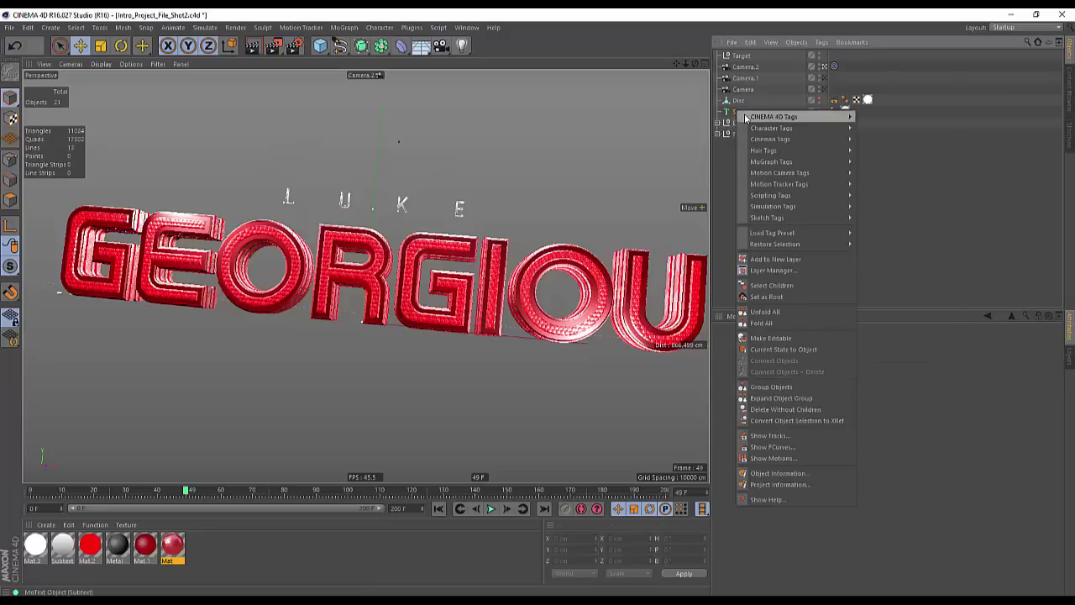
mouse_move(843, 117)
left_click(884, 197)
left_click(909, 342)
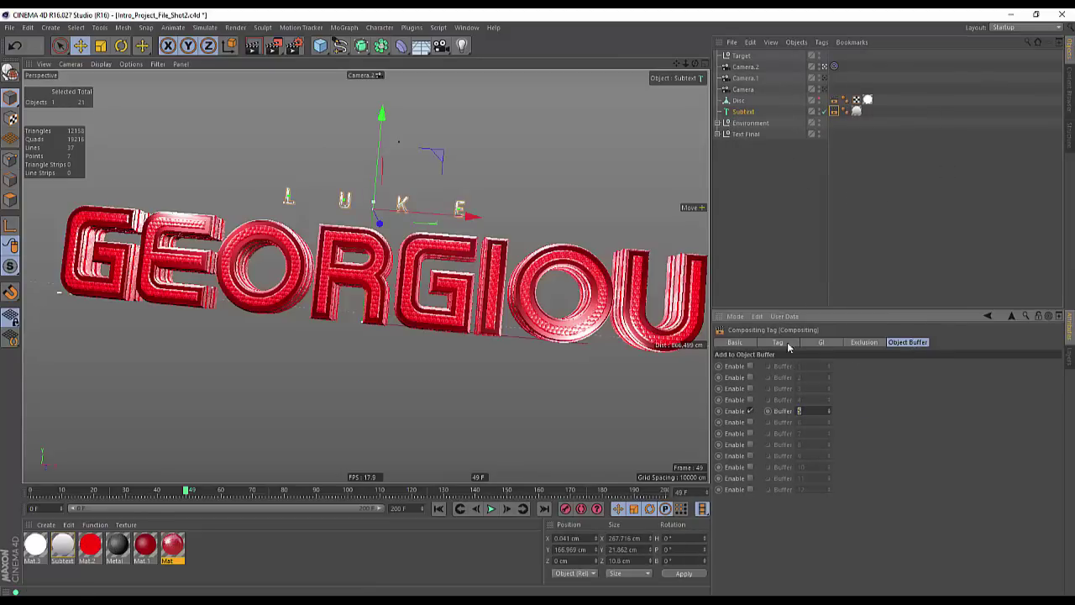
Scrub the animation to frame 141, shorten the viewport area, and check the frame range in the render output settings
left_click(801, 241)
left_click_drag(156, 492, 478, 503)
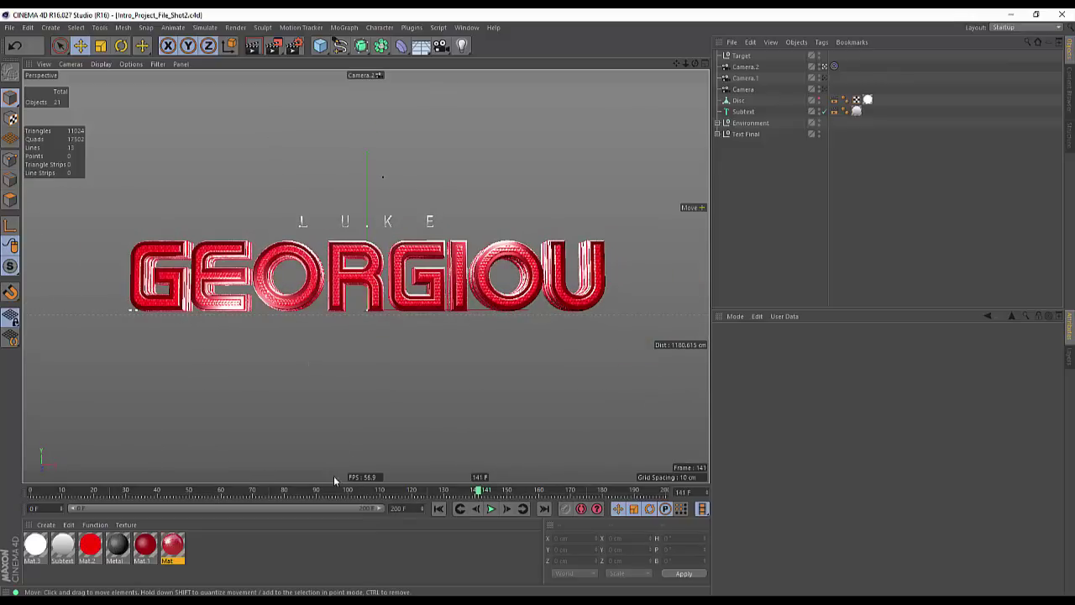
left_click_drag(331, 486, 330, 441)
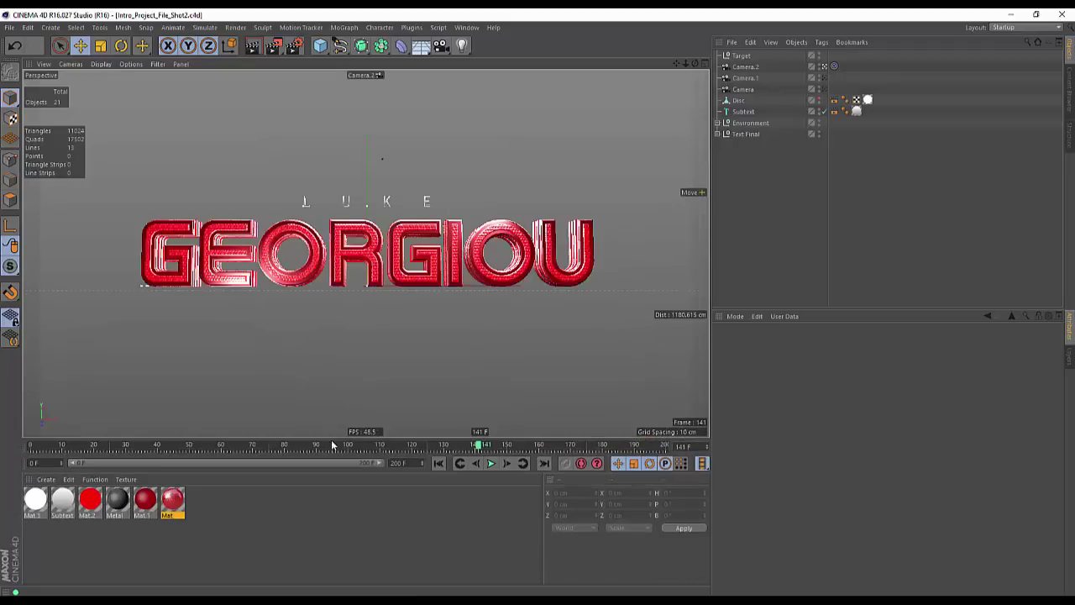
left_click(294, 46)
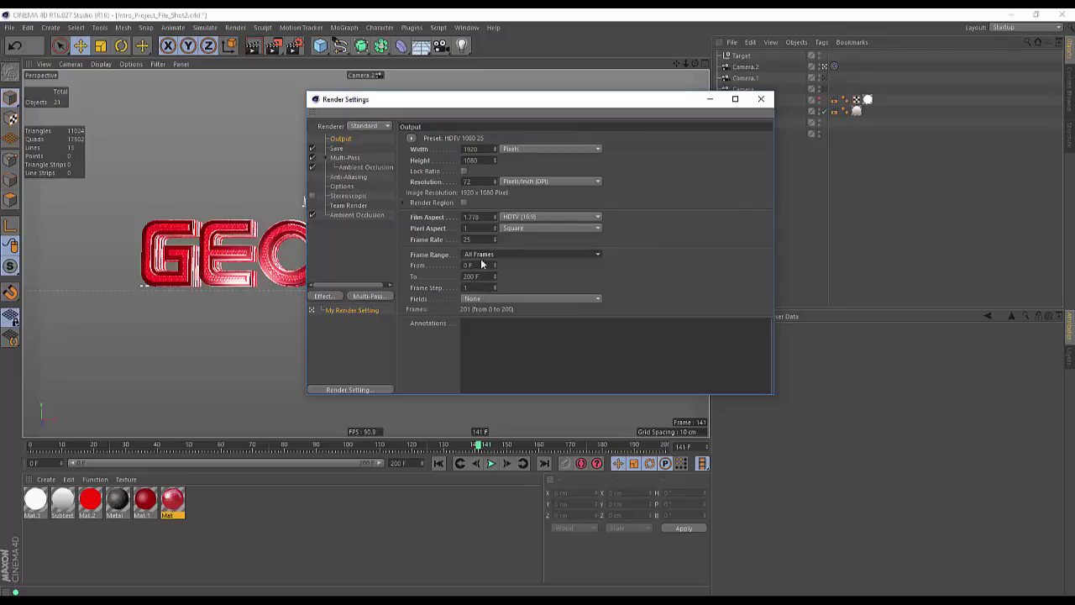
left_click(761, 99)
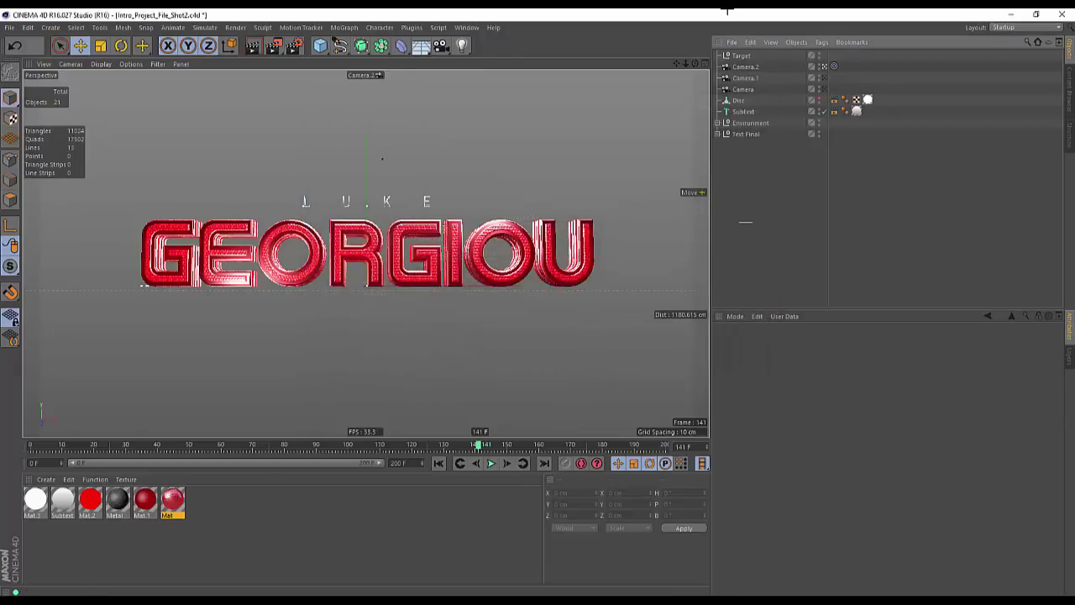
Preview the animation through Camera.1, and from the first frame through Camera
left_click(825, 77)
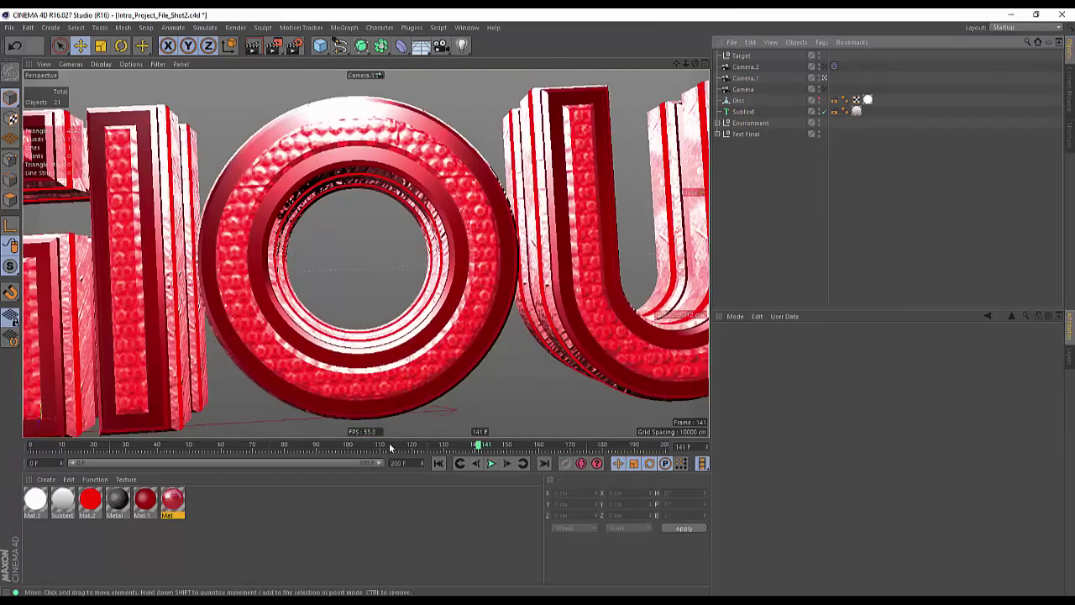
left_click(493, 464)
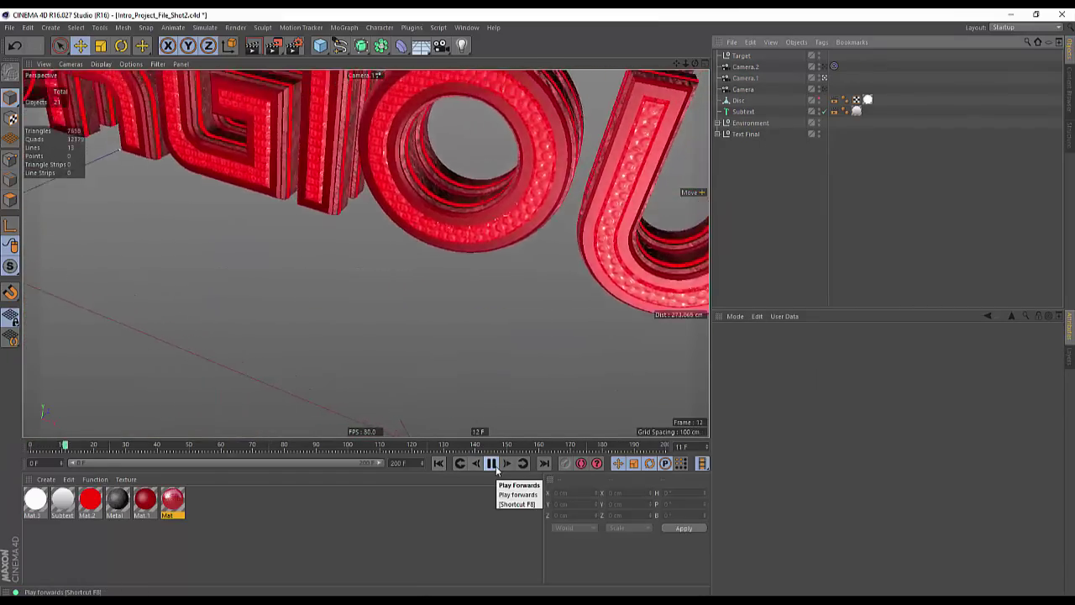
left_click(492, 464)
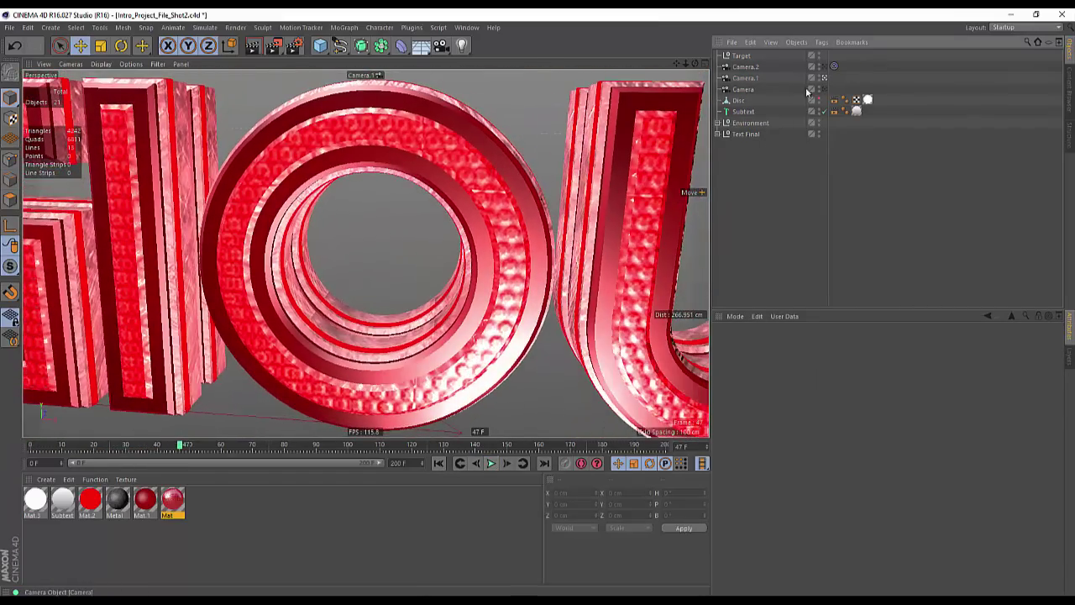
left_click(825, 89)
left_click(438, 463)
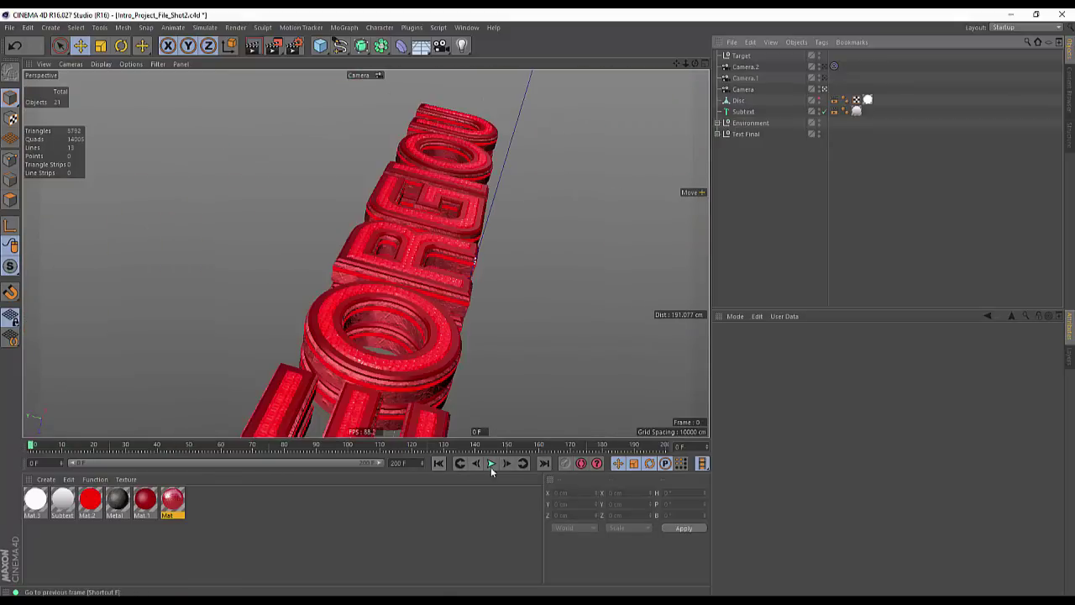
left_click(493, 464)
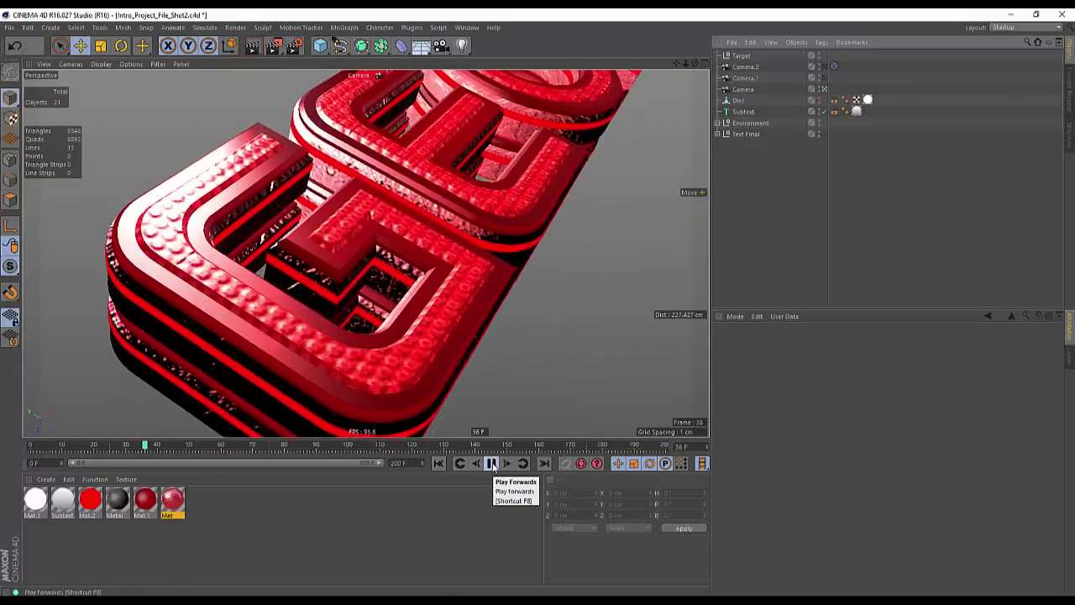
left_click(492, 464)
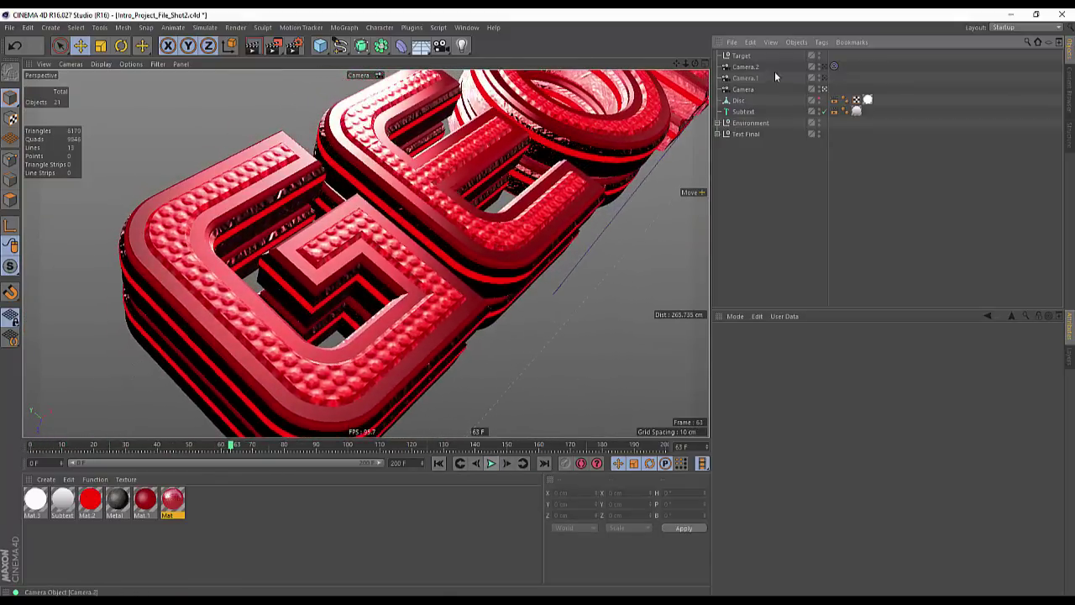
Play the animation from the start through Camera.1 and through Camera.2, and return to frame 0
left_click(824, 78)
left_click(439, 464)
left_click(492, 464)
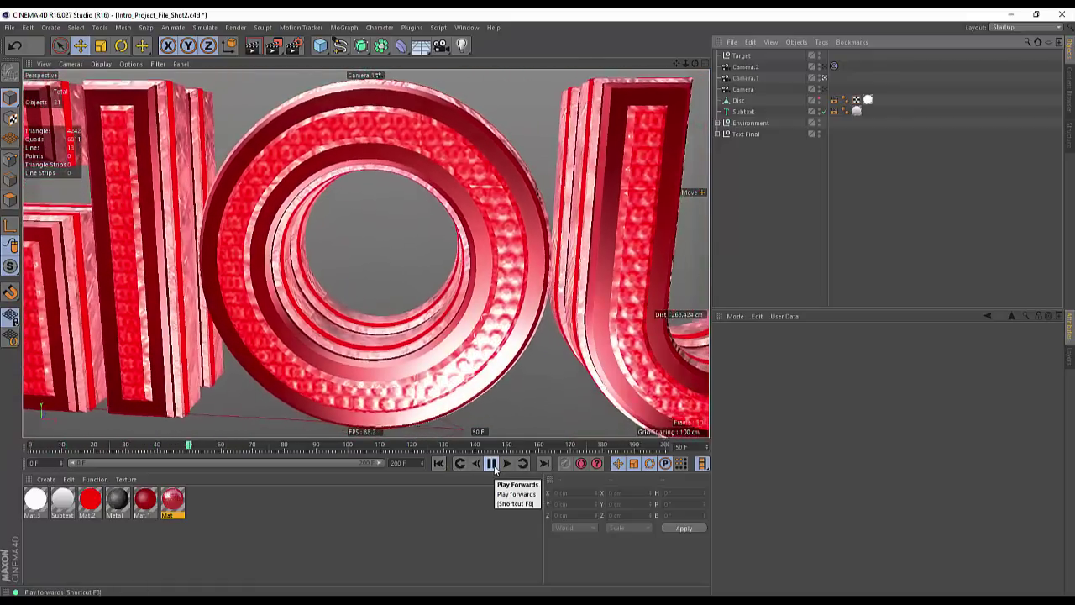
left_click(493, 464)
left_click(825, 66)
left_click(439, 463)
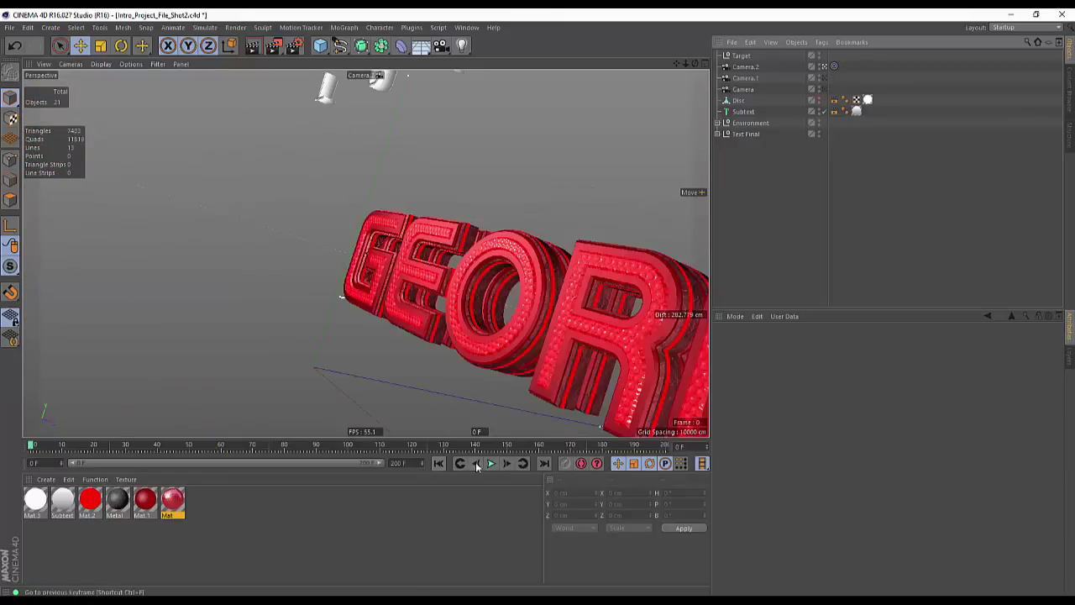
left_click(492, 464)
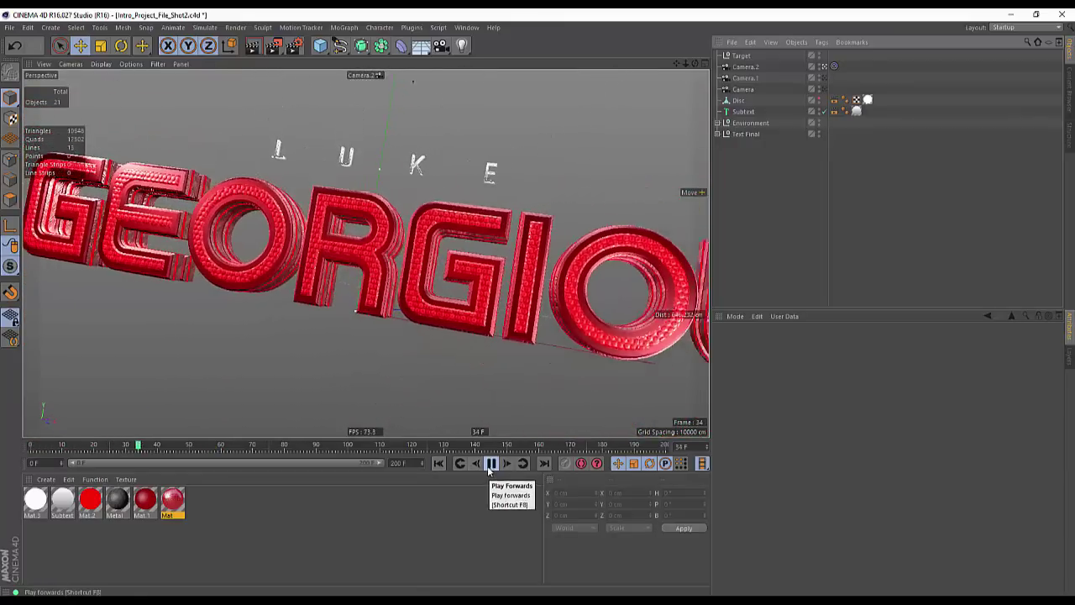
left_click(492, 463)
left_click(439, 463)
Look through the first camera and rename it as Shot 1
left_click(745, 90)
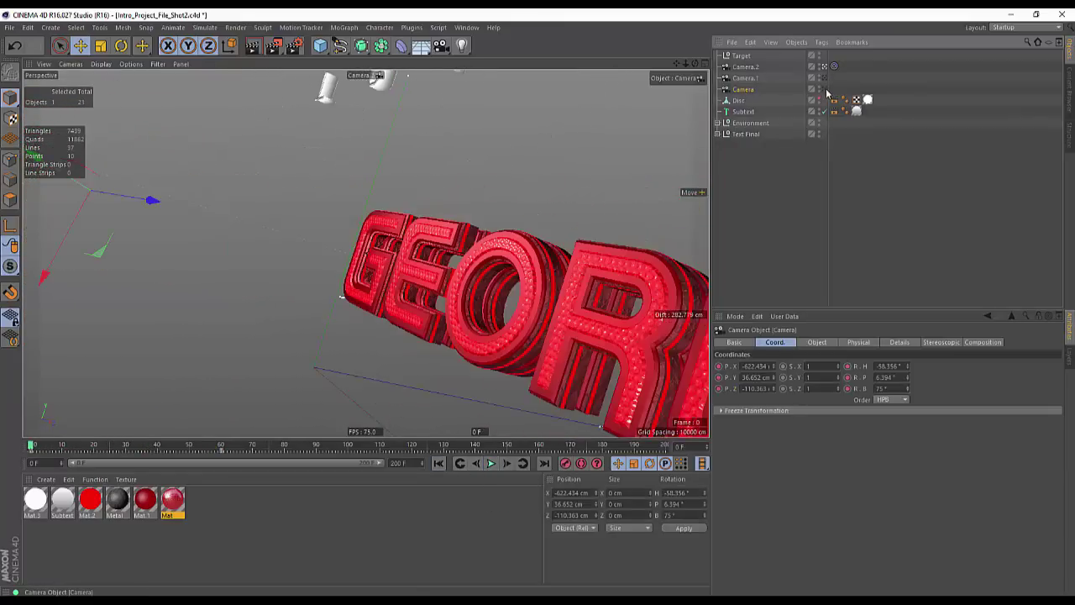
left_click(825, 89)
double_click(745, 91)
type("Sho")
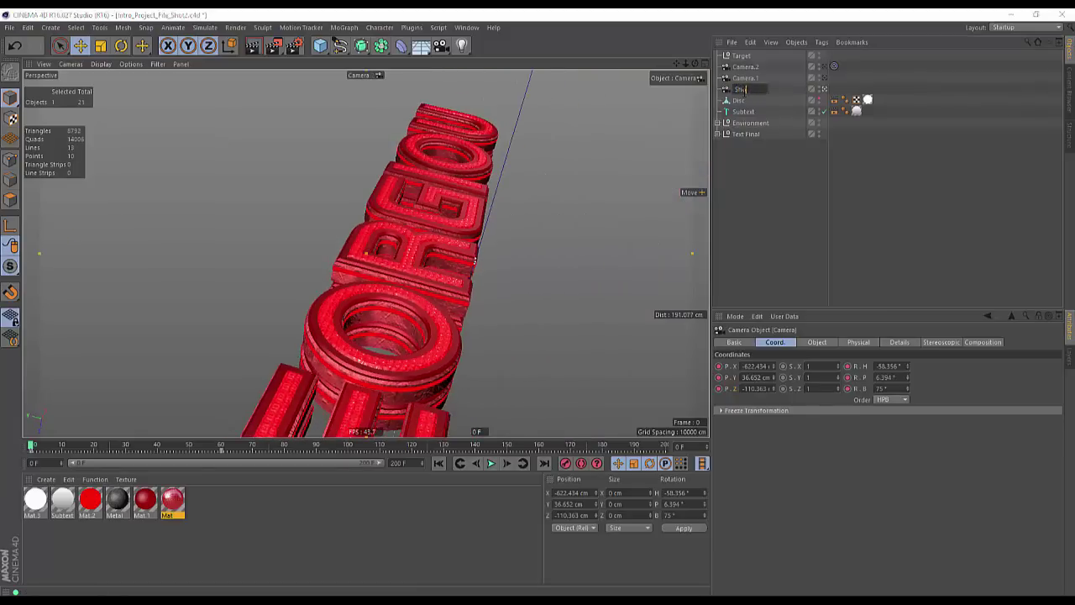
type("t 1")
key("Return")
Rename Camera.1 as Shot 2 and Camera.2 as Shot 3
left_click(744, 77)
double_click(744, 77)
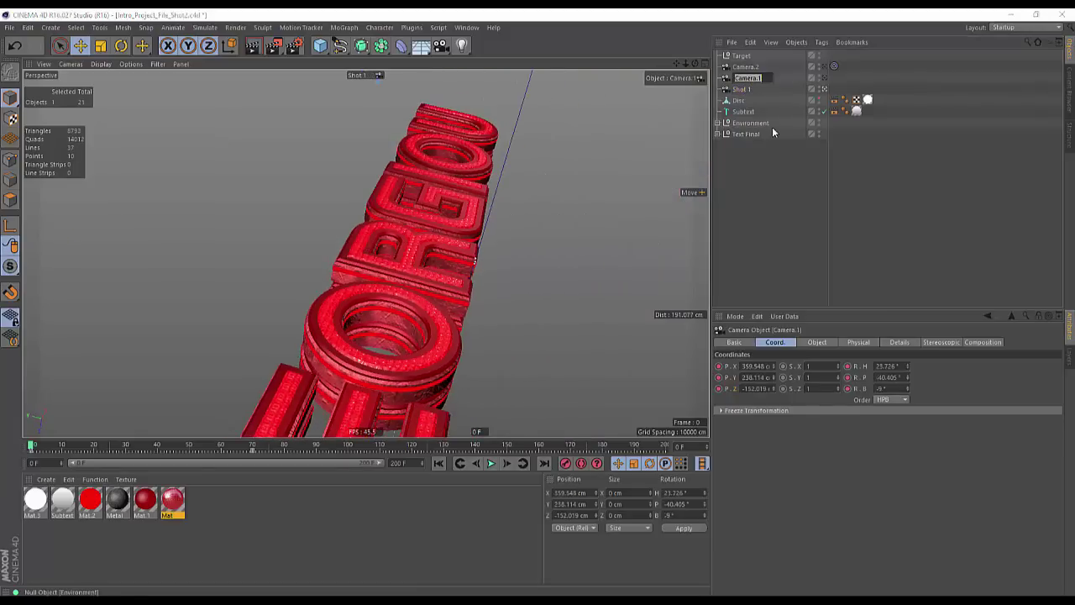
type("Shot 2")
key("Return")
left_click(746, 66)
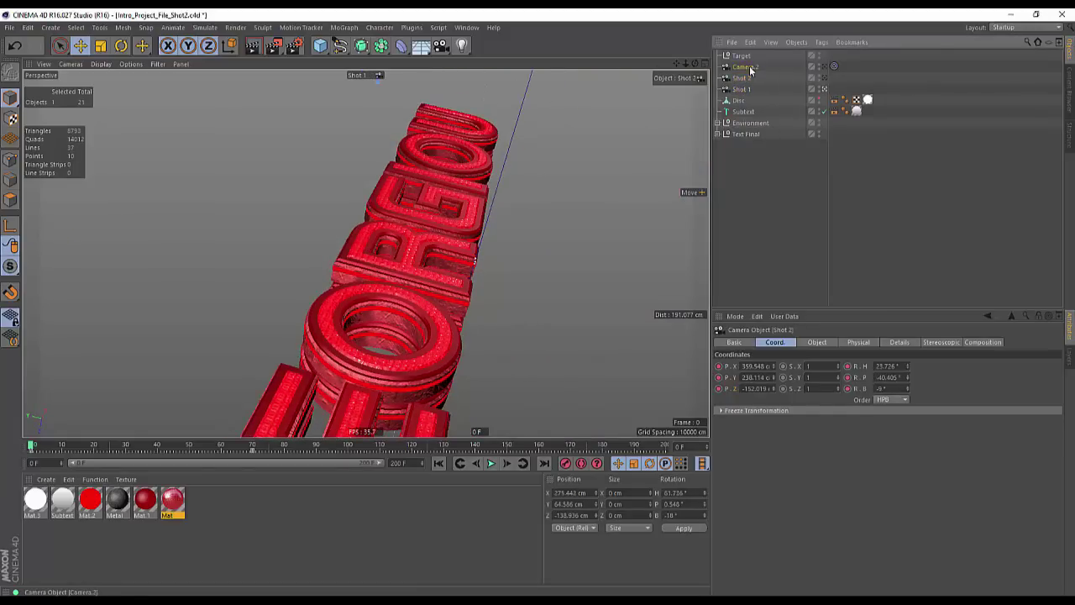
double_click(746, 66)
type("Shot 3")
key("Return")
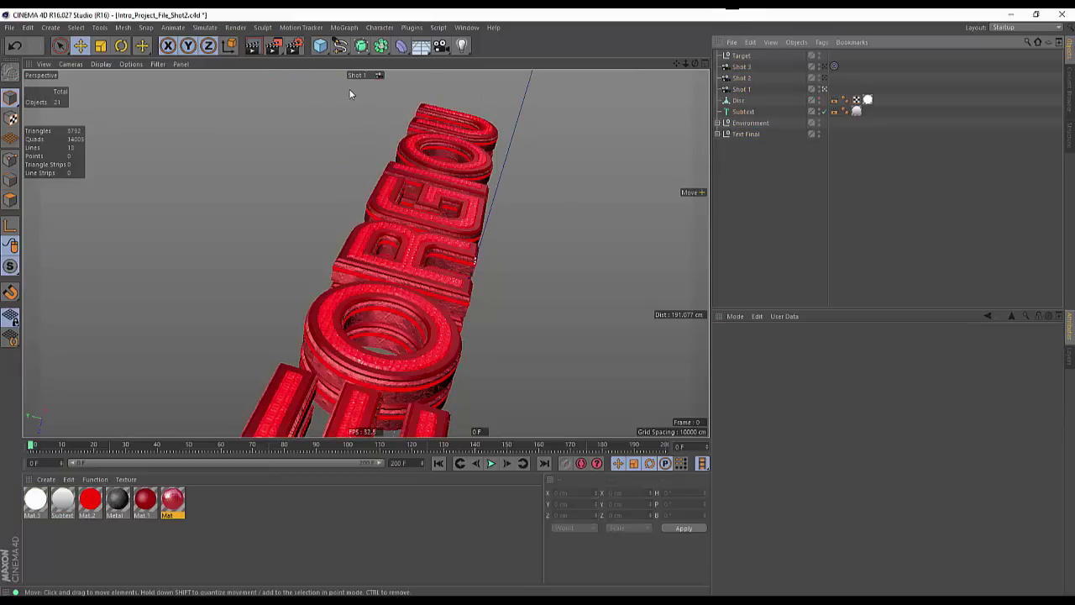
Add three Object Buffer passes to the Multi-Pass render settings
left_click(294, 46)
mouse_move(413, 98)
left_mouse_down()
mouse_move(435, 104)
mouse_move(410, 106)
left_mouse_up()
left_click(336, 165)
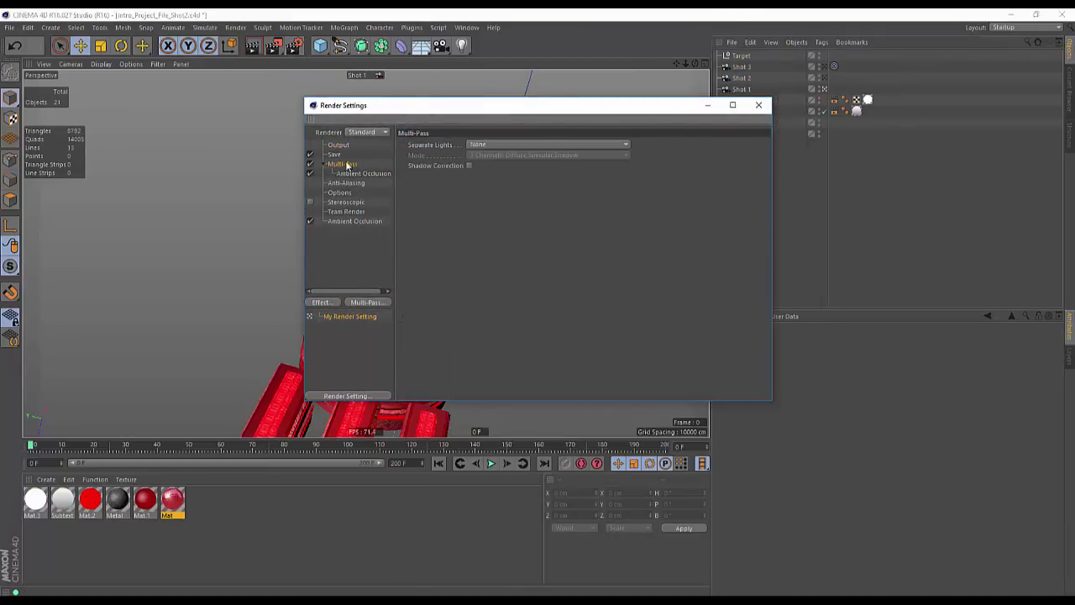
left_click(833, 111)
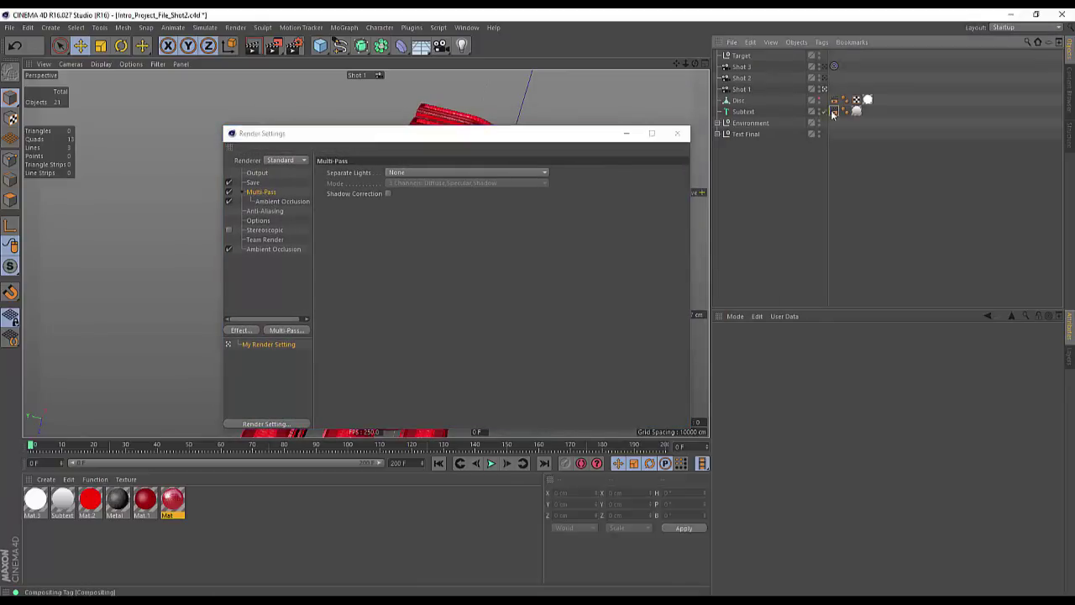
left_click_drag(471, 135, 582, 101)
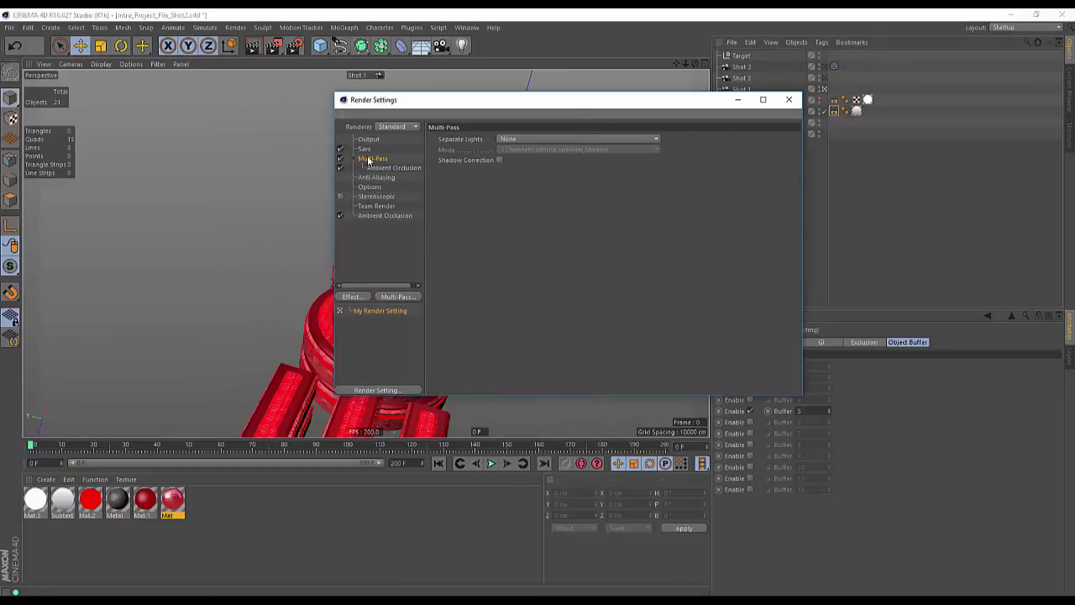
left_click(398, 296)
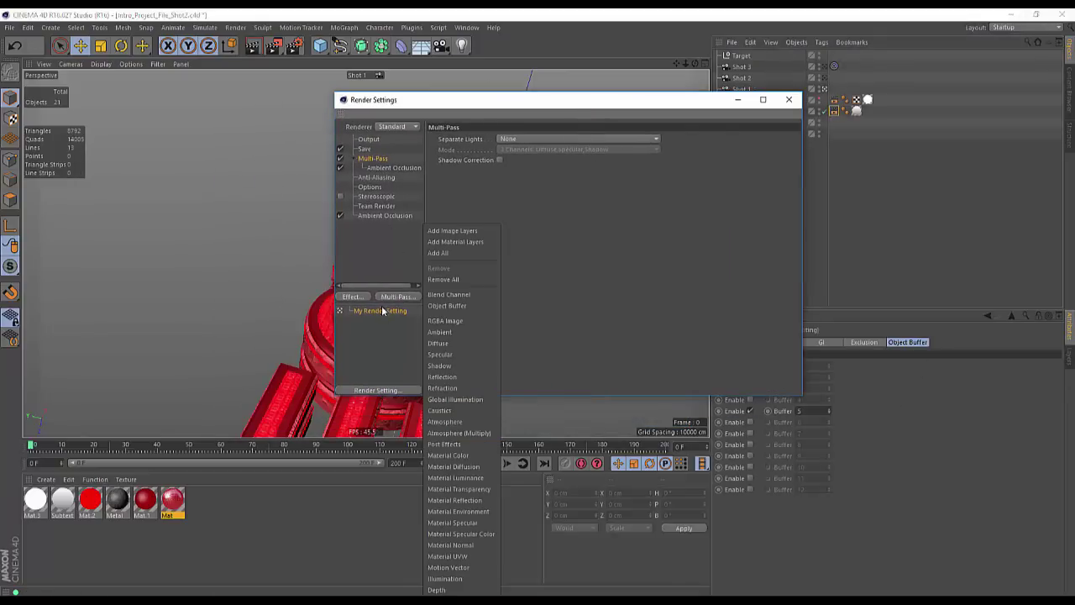
left_click(461, 307)
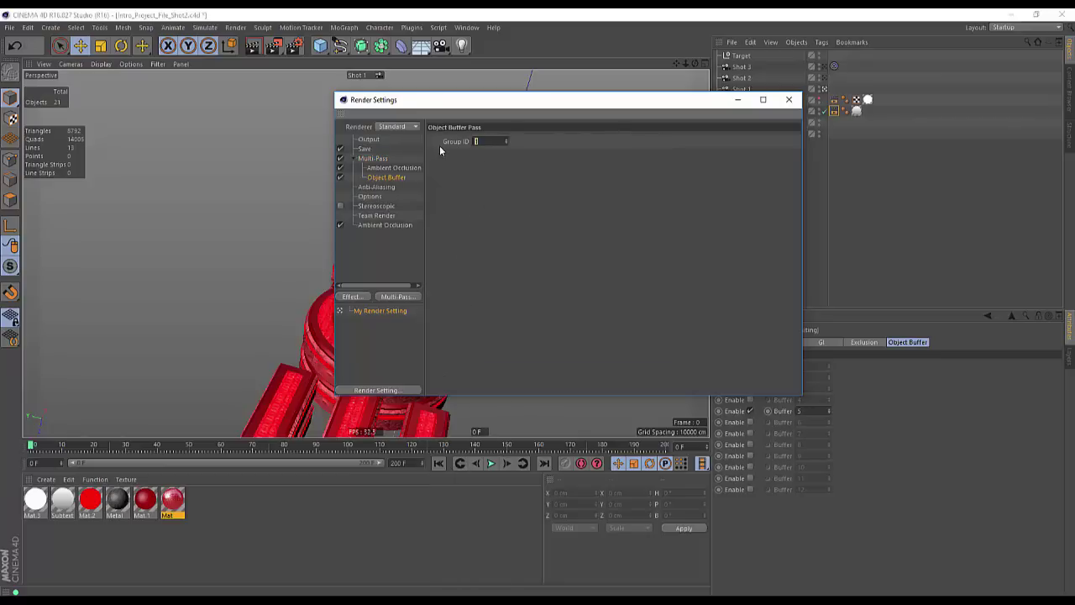
left_click(392, 295)
left_click(460, 303)
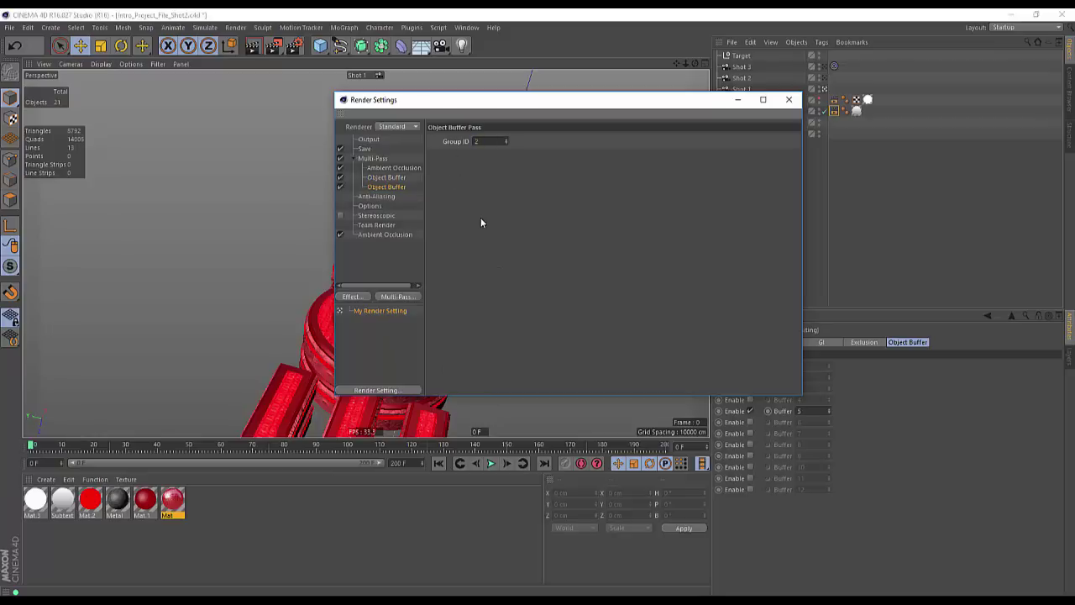
left_click(411, 297)
left_click(452, 305)
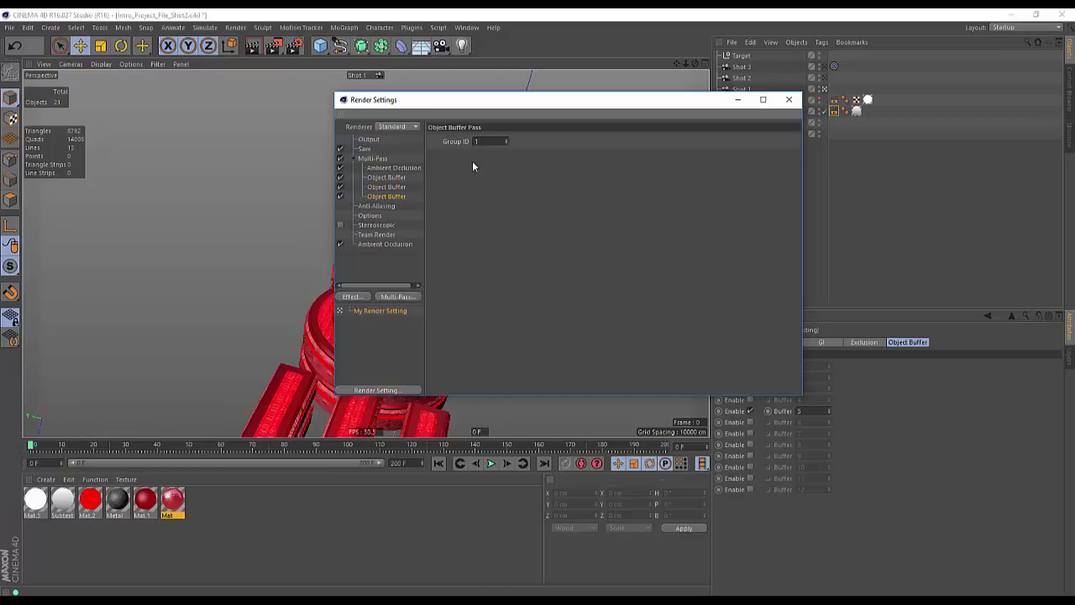
Remove the mistakenly added Blend Channel pass and add two more Object Buffer passes with group IDs 4 and 5
left_click(399, 297)
left_click(457, 292)
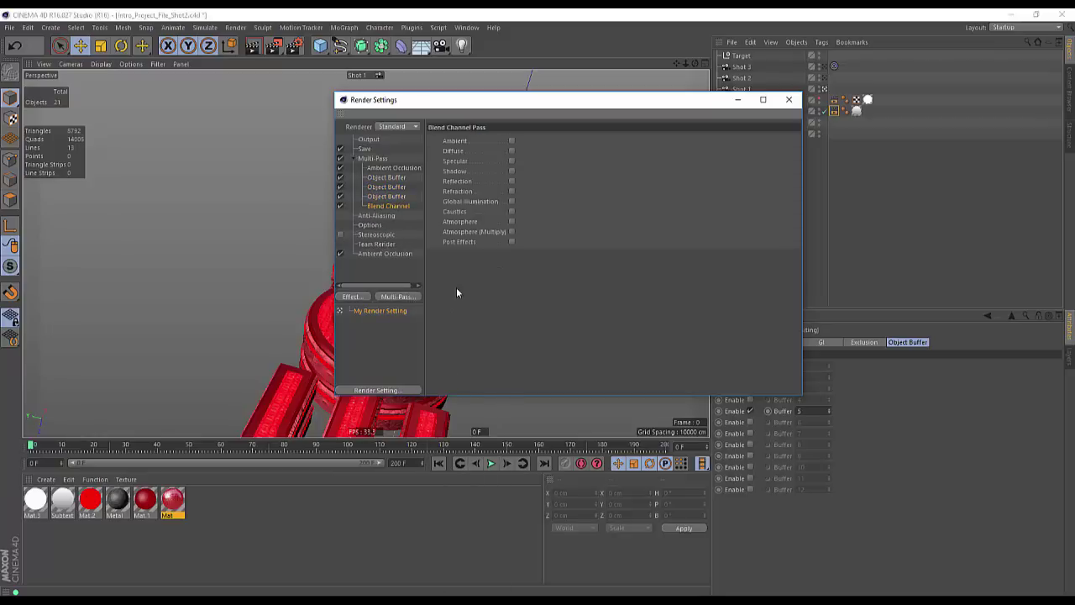
left_click(399, 297)
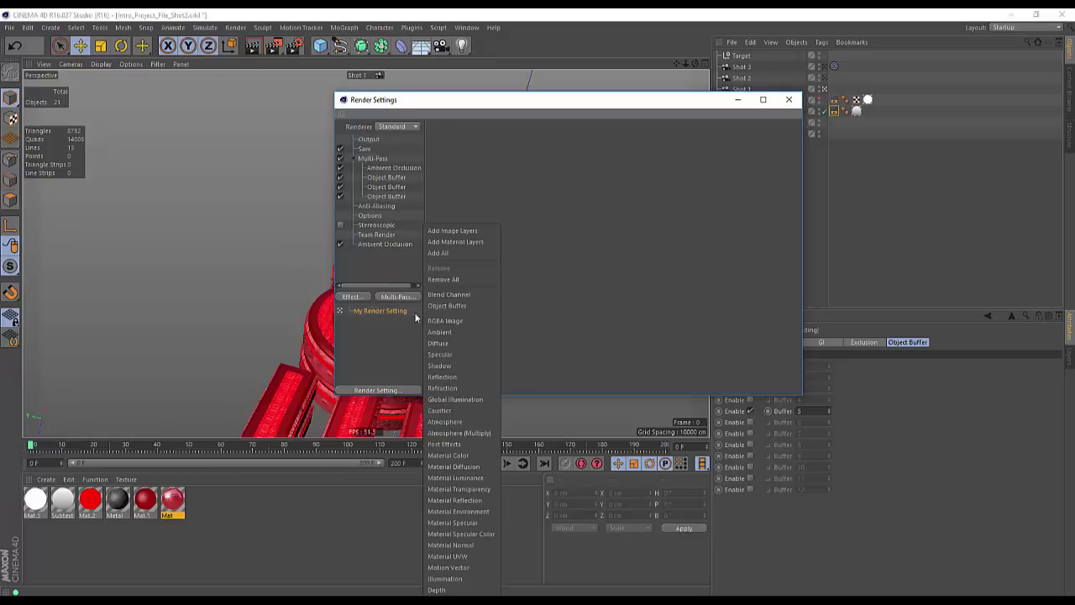
left_click(451, 305)
left_click(399, 297)
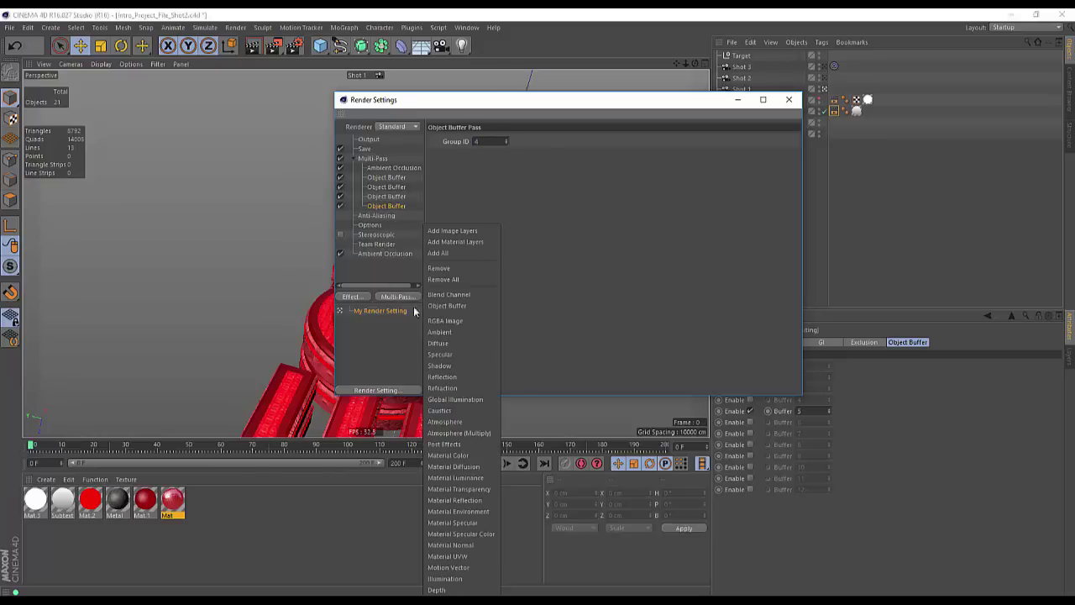
left_click(451, 305)
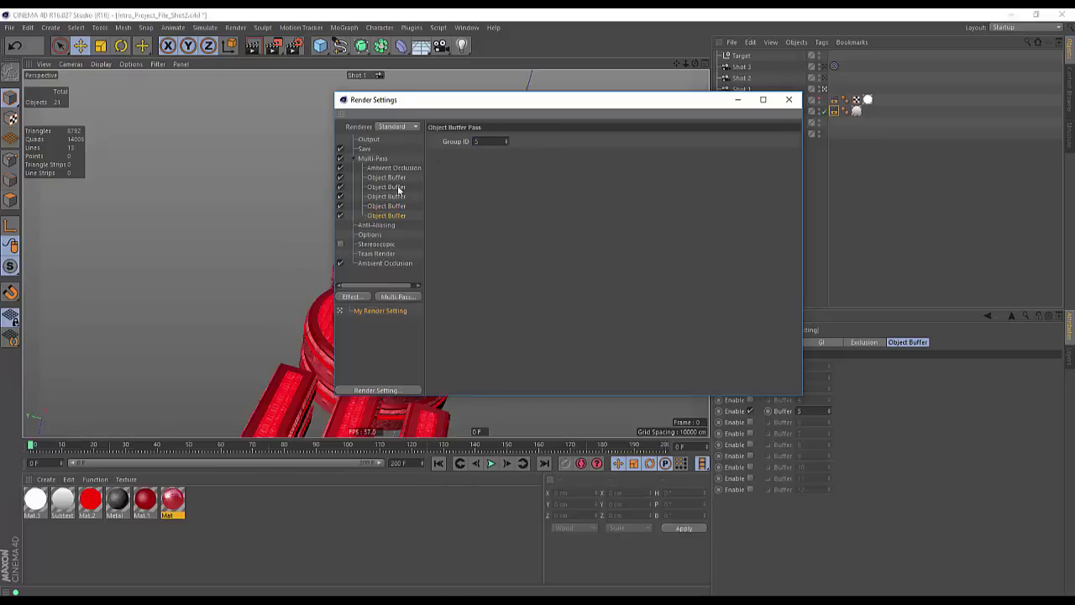
Expand the Text Final and Main Text groups and keep the render settings open beside the layers' compositing tags
left_click(389, 179)
left_click(389, 186)
left_click_drag(611, 116, 440, 163)
left_click(720, 134)
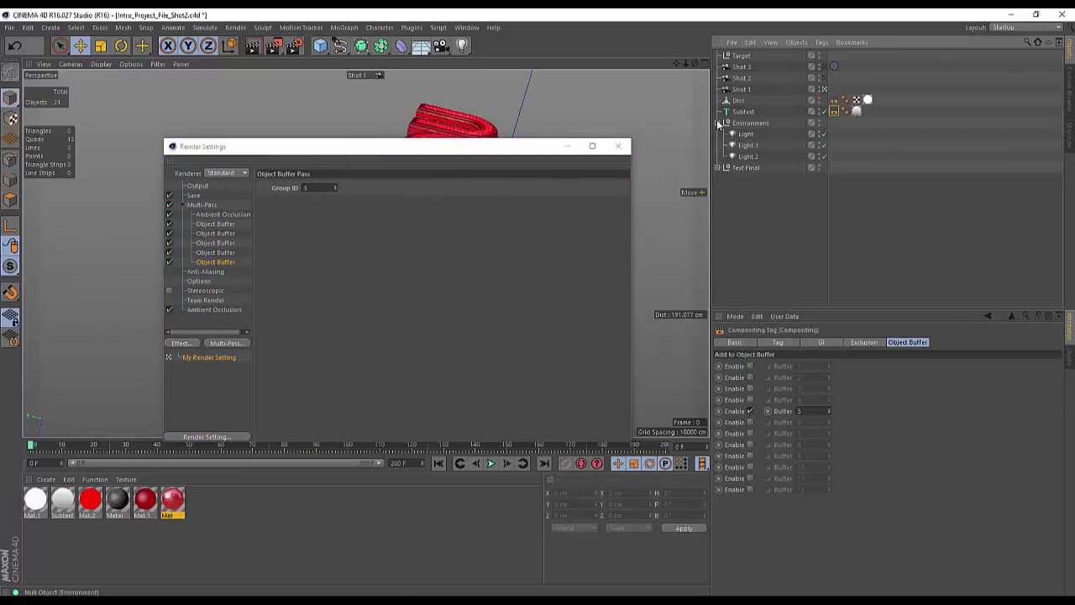
left_click(720, 135)
left_click(720, 134)
left_click(723, 146)
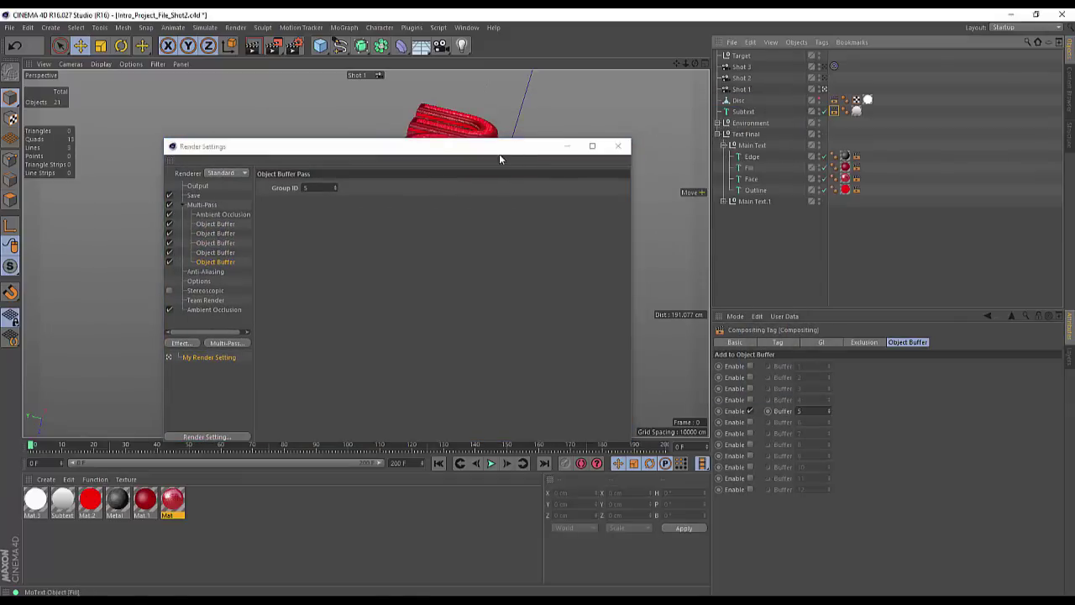
left_click_drag(501, 148, 568, 88)
Check the buffer of the Edge layer's Compositing tag and rename the Object Buffer pass with group ID 1 as Edge
left_click(856, 156)
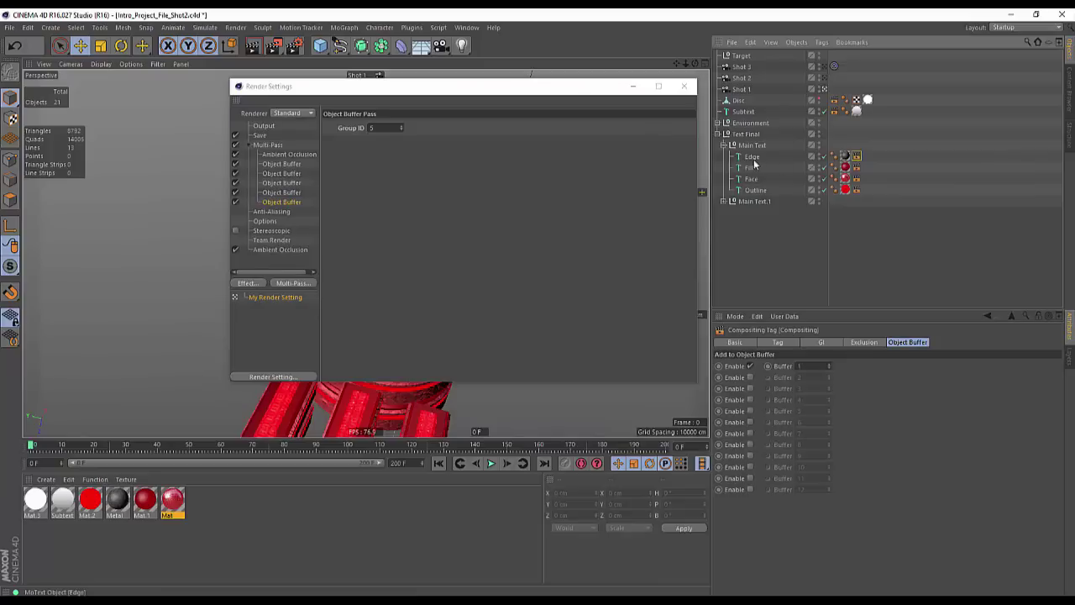
left_click(284, 164)
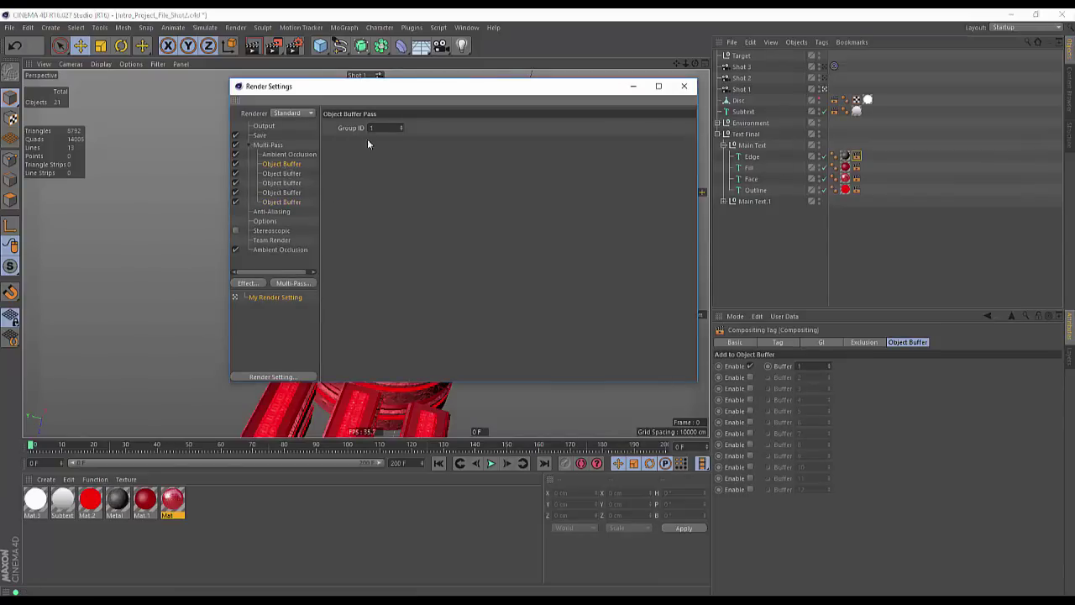
double_click(297, 167)
type("Edge")
key("Return")
Check the buffer of the Fill layer's Compositing tag and rename the Object Buffer pass with group ID 2 as Fill
left_click(856, 168)
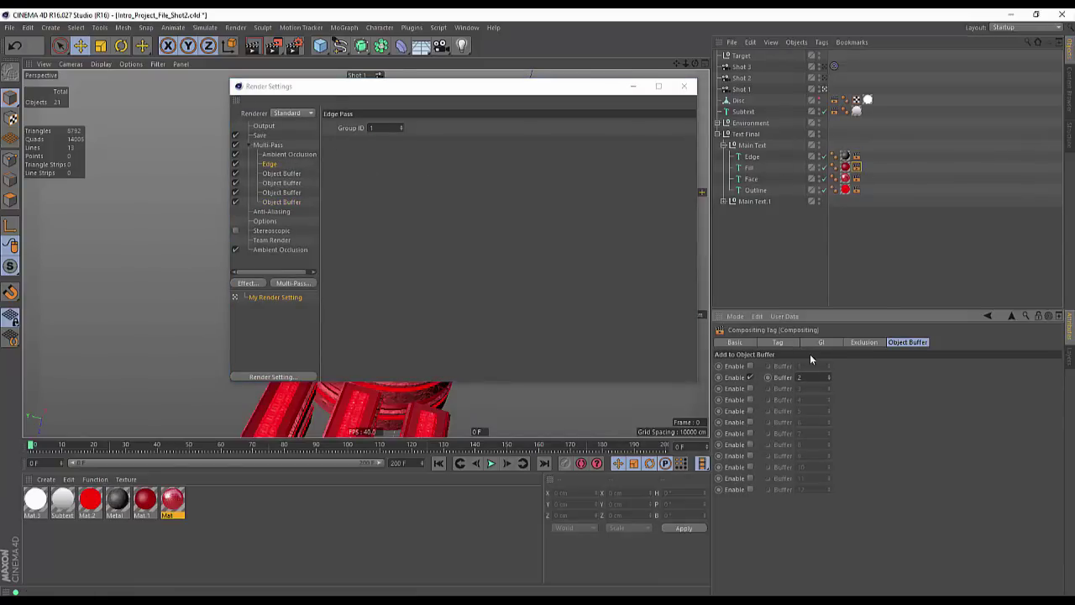
left_click(284, 174)
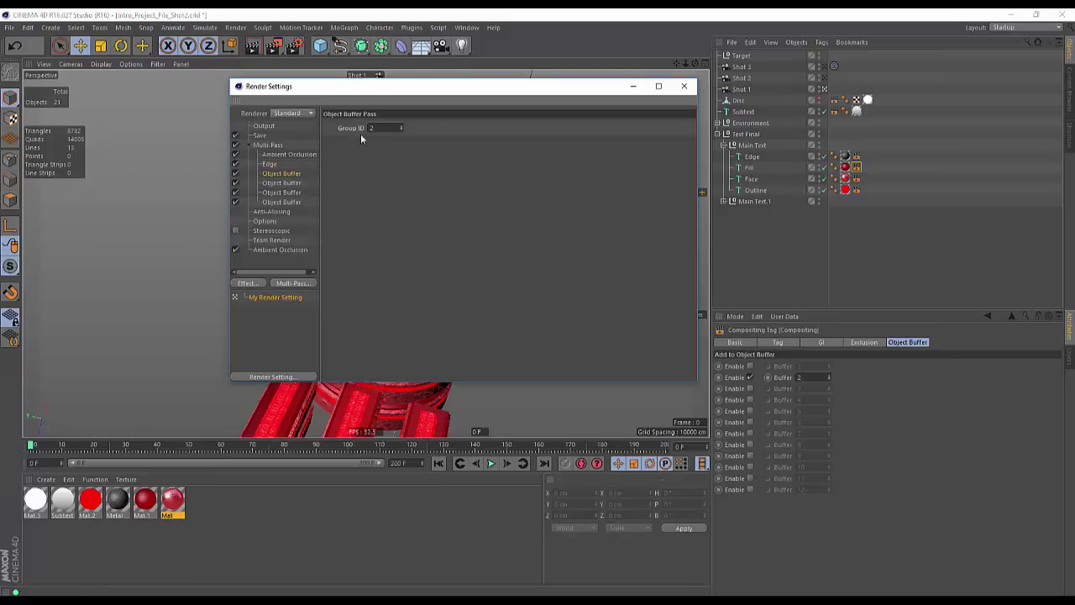
double_click(279, 175)
type("Fill")
key("Return")
Check the Face layer's Compositing tag and rename the Object Buffer pass with group ID 3 as Face
left_click(856, 178)
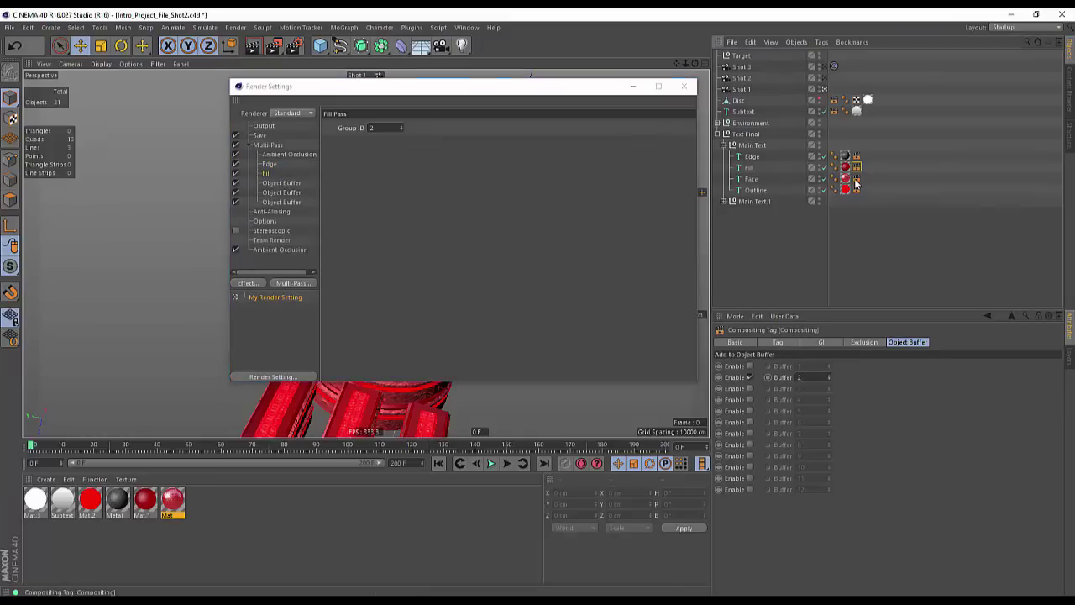
left_click(277, 183)
double_click(273, 183)
type("Fice")
key("Return")
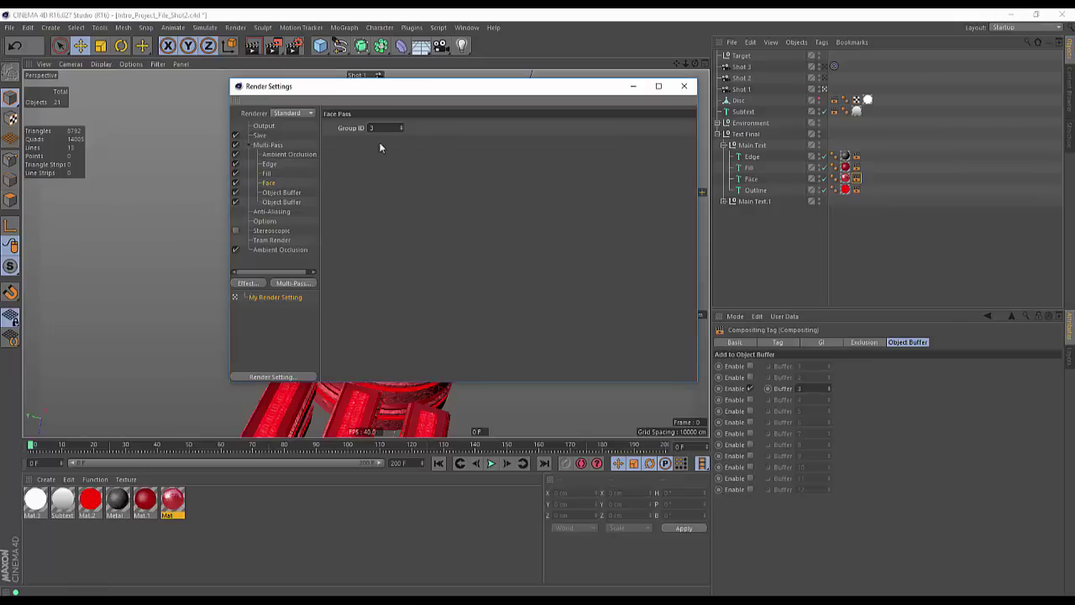
Check the Outline layer's Compositing tag and rename the Object Buffer pass with group ID 4 as Outline
left_click(280, 194)
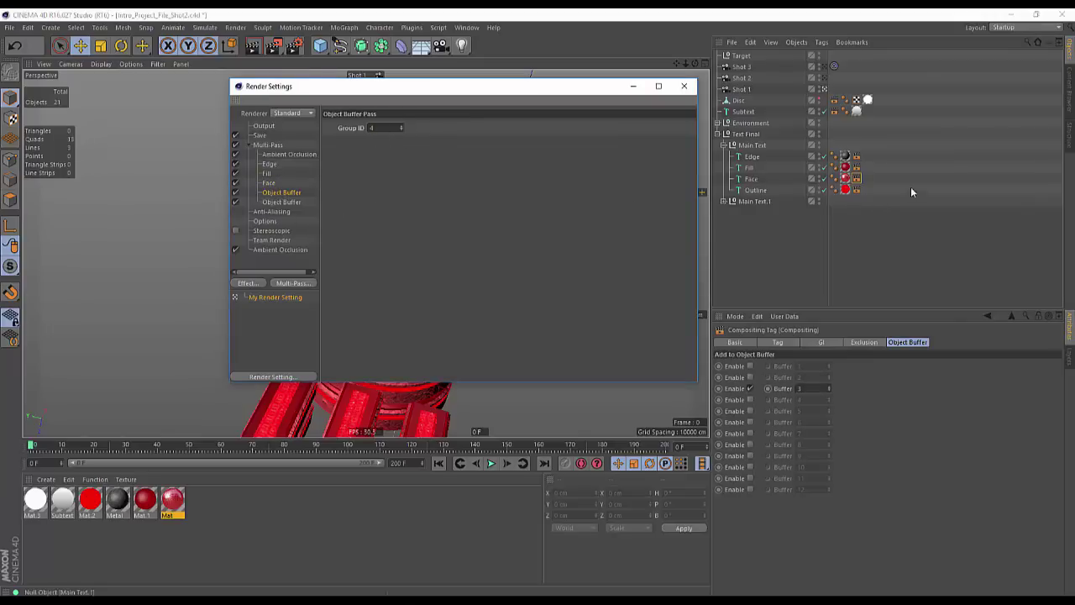
left_click(858, 189)
double_click(272, 194)
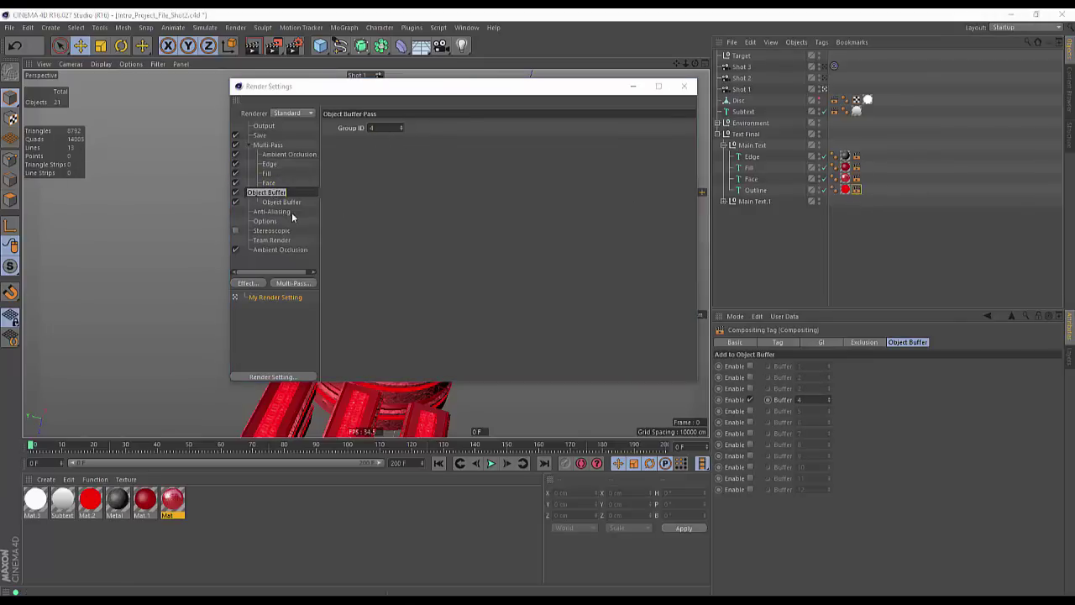
type("Outline")
key("Return")
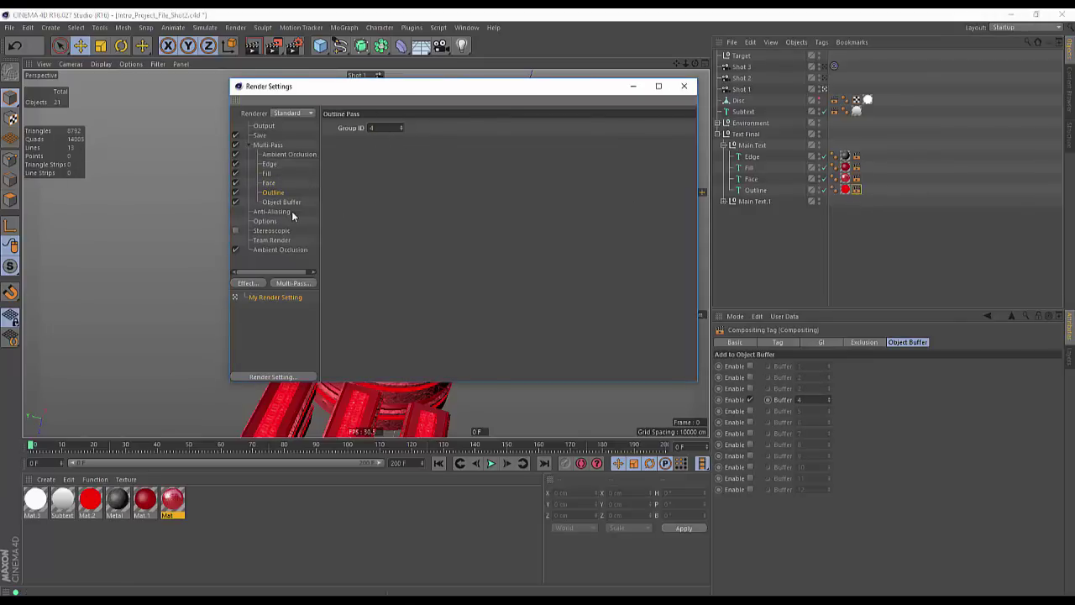
Rename the Object Buffer pass with group ID 5 as Subtext and collapse the Main Text and Text Final groups
double_click(293, 201)
type("Subtext")
key("Return")
left_click(269, 182)
left_click(273, 202)
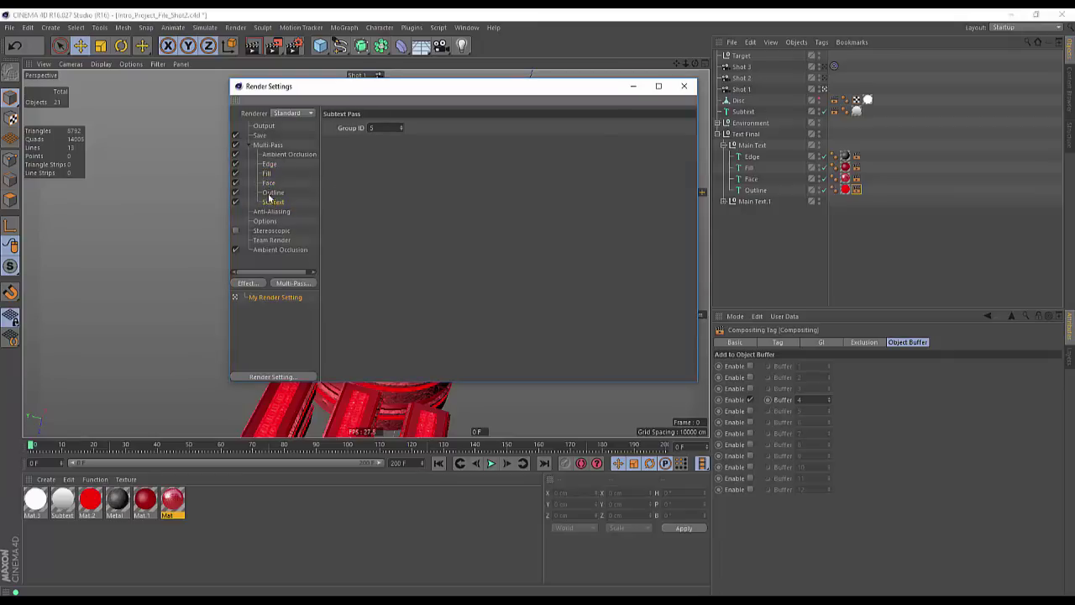
left_click(723, 145)
left_click(717, 133)
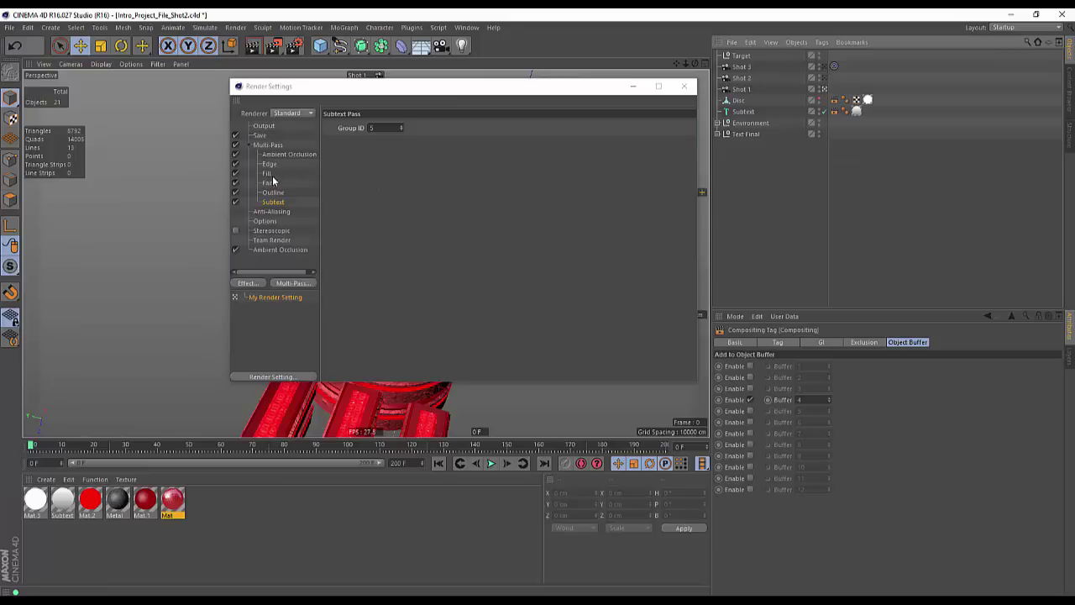
Examine the Ambient Occlusion pass and the Apply to Project option of the Ambient Occlusion effect
left_click(286, 154)
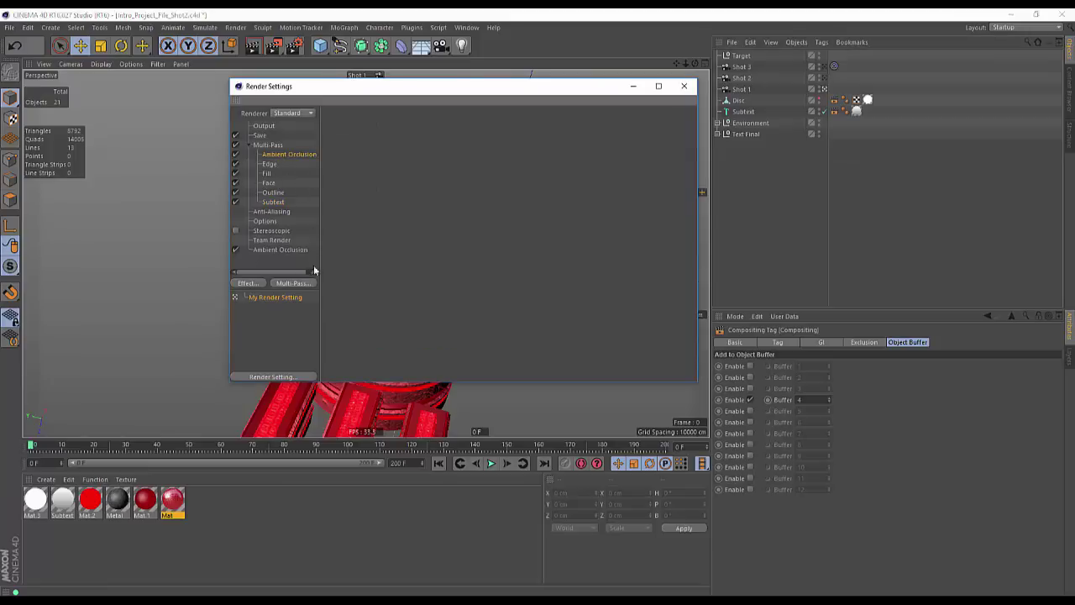
left_click(261, 250)
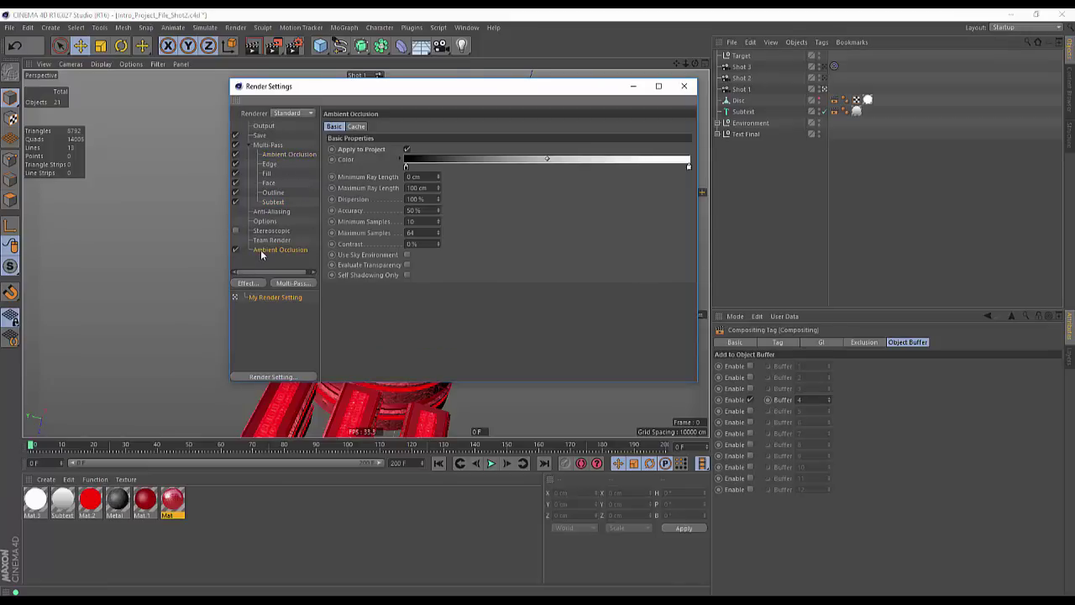
left_click(408, 150)
Add Reflection and Atmosphere passes to the Multi-Pass render settings, close the settings and deselect everything in the scene
left_click(271, 146)
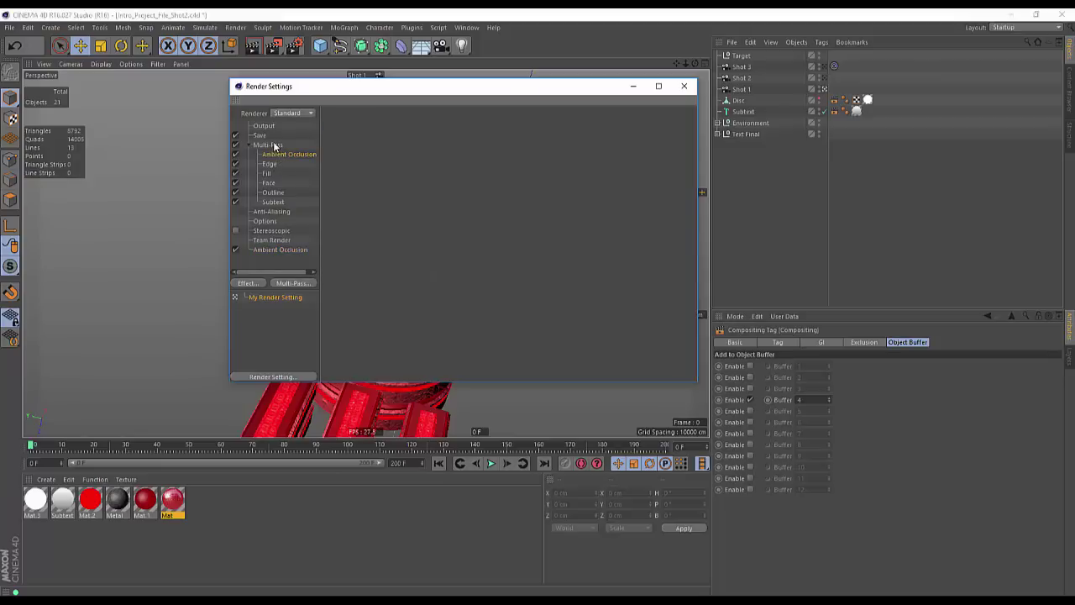
left_click(295, 284)
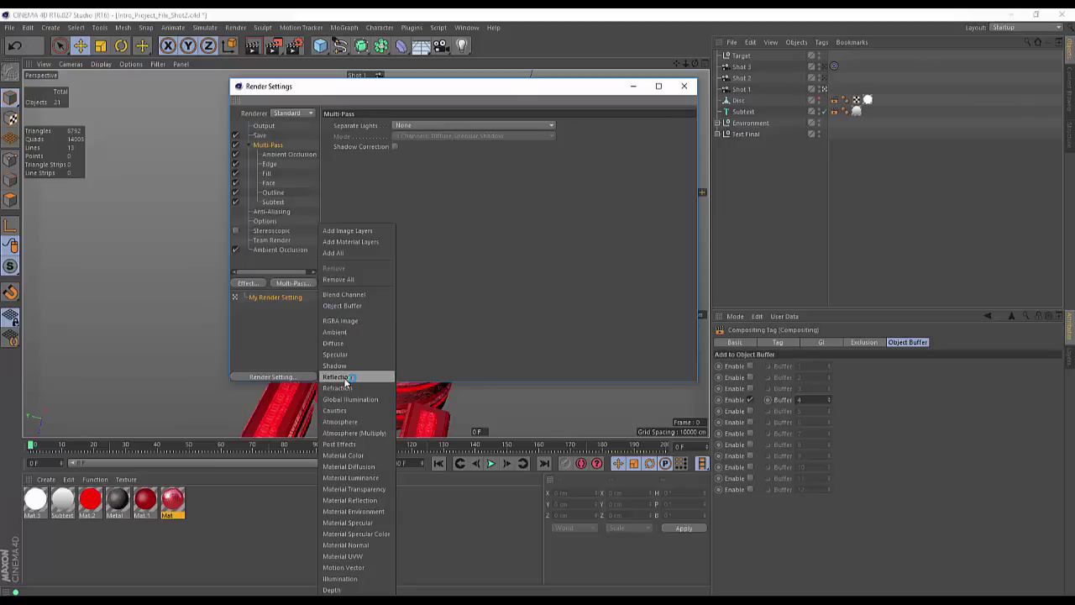
left_click(340, 378)
left_click(299, 284)
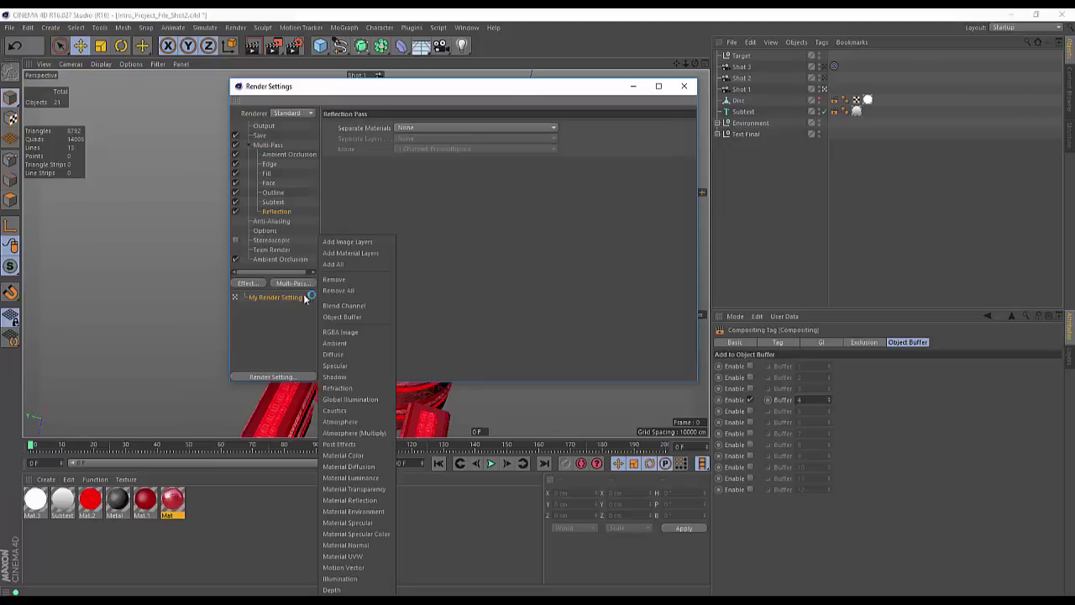
left_click(345, 421)
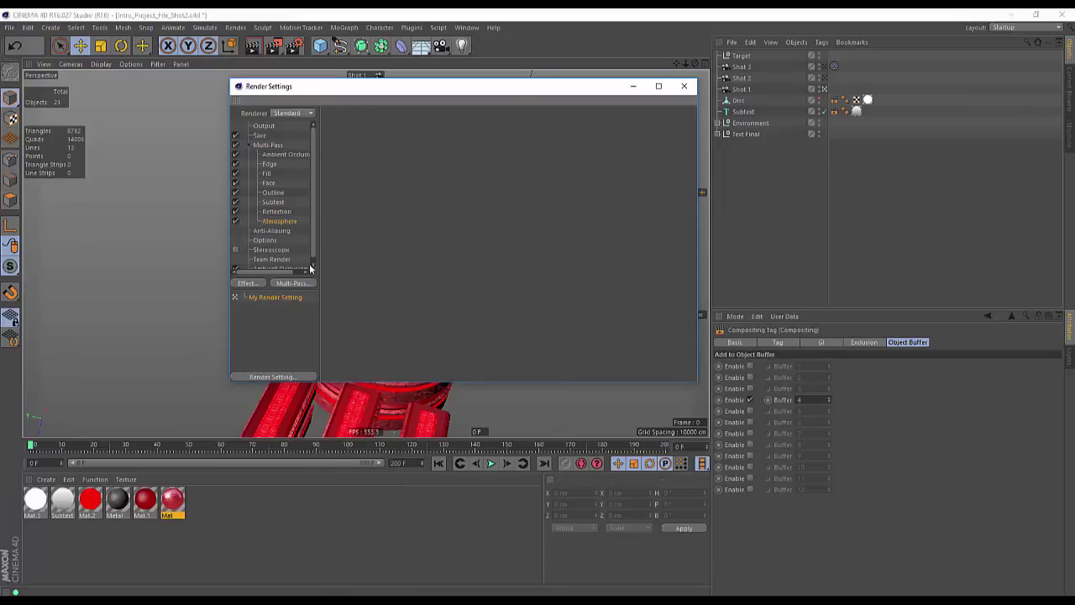
left_click(685, 87)
left_click_drag(36, 446, 3, 472)
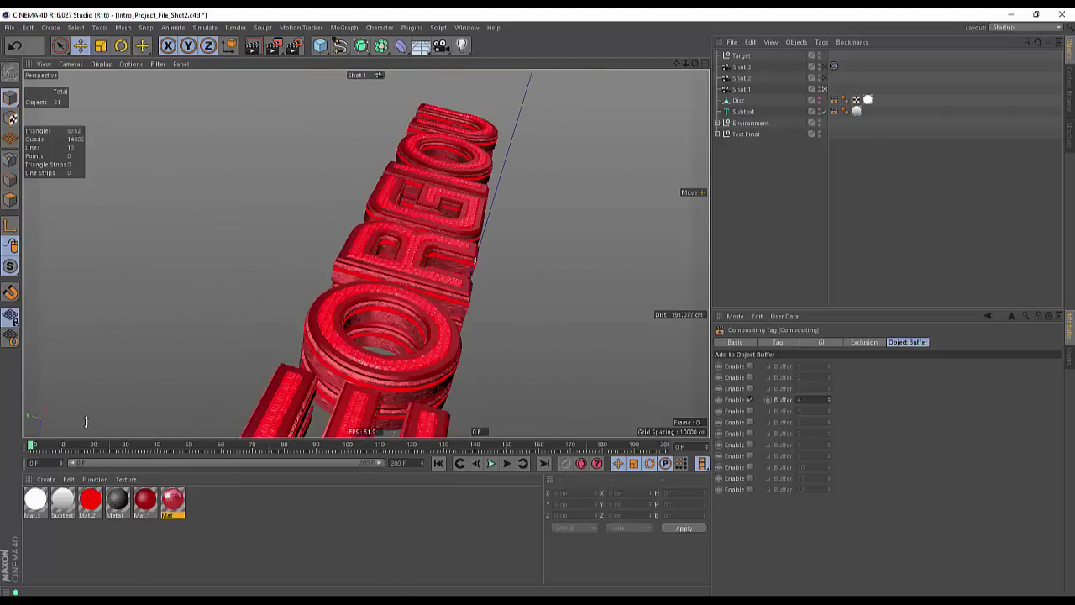
left_click(780, 211)
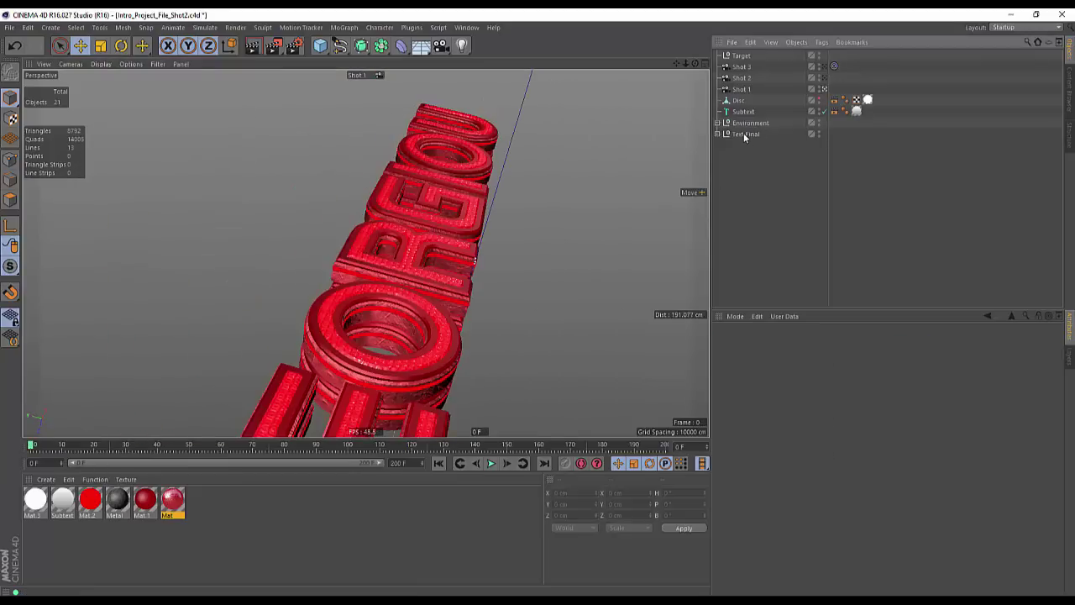
In the render options, set Ray Depth to 5, Reflection Depth to 2 and Shadow Depth to 5
left_click(294, 46)
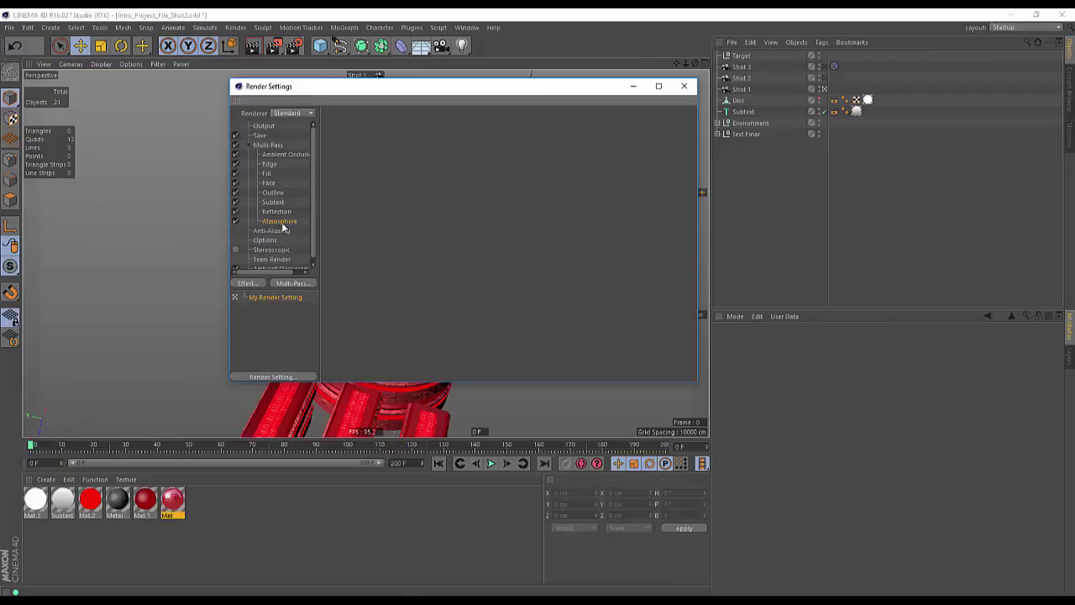
left_click(264, 240)
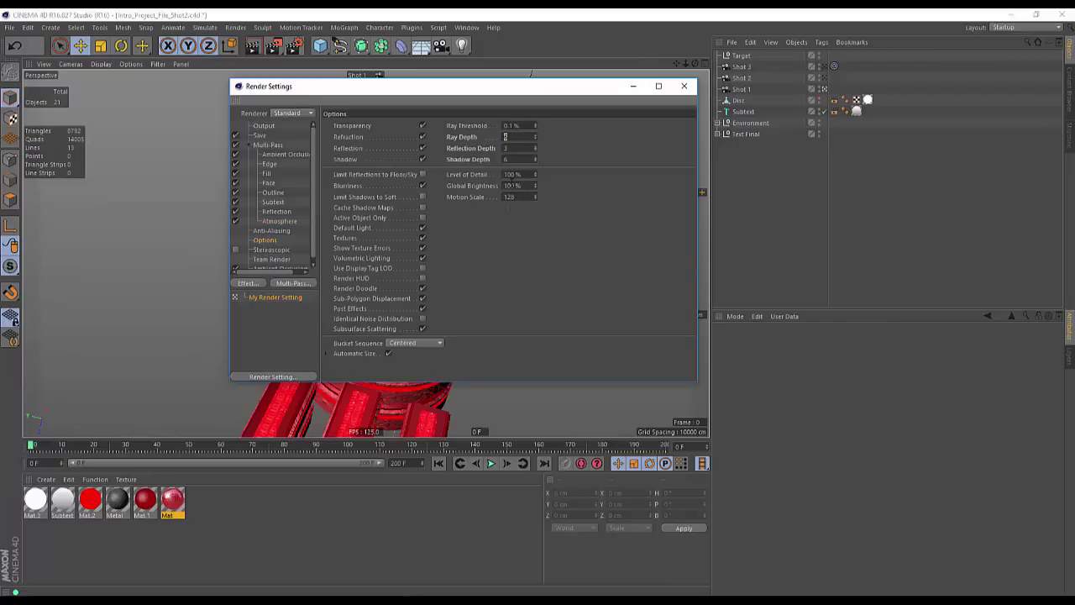
type("5")
key("Tab")
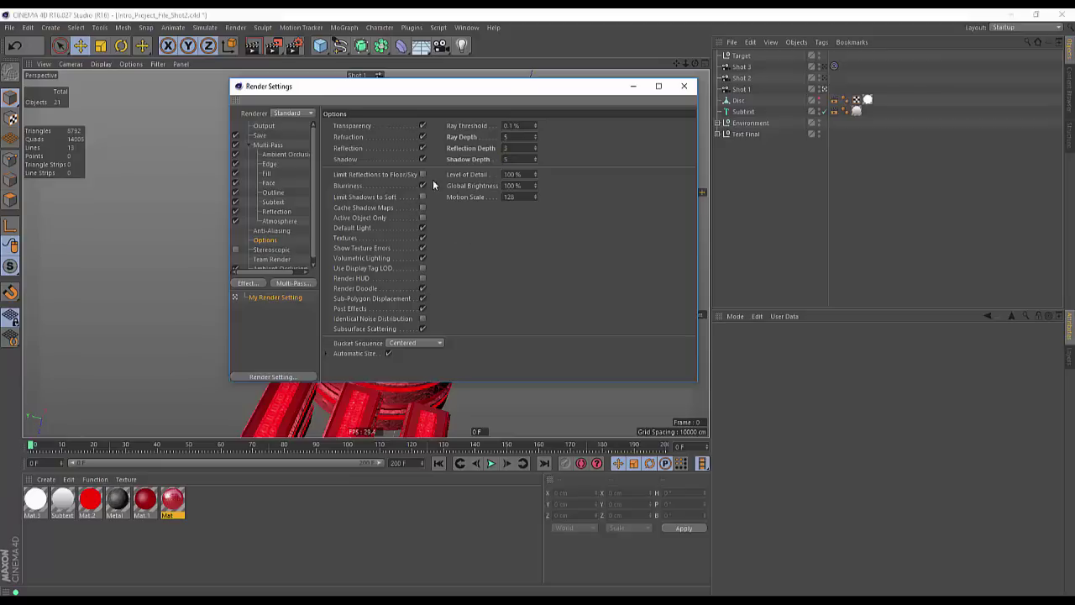
left_click(687, 87)
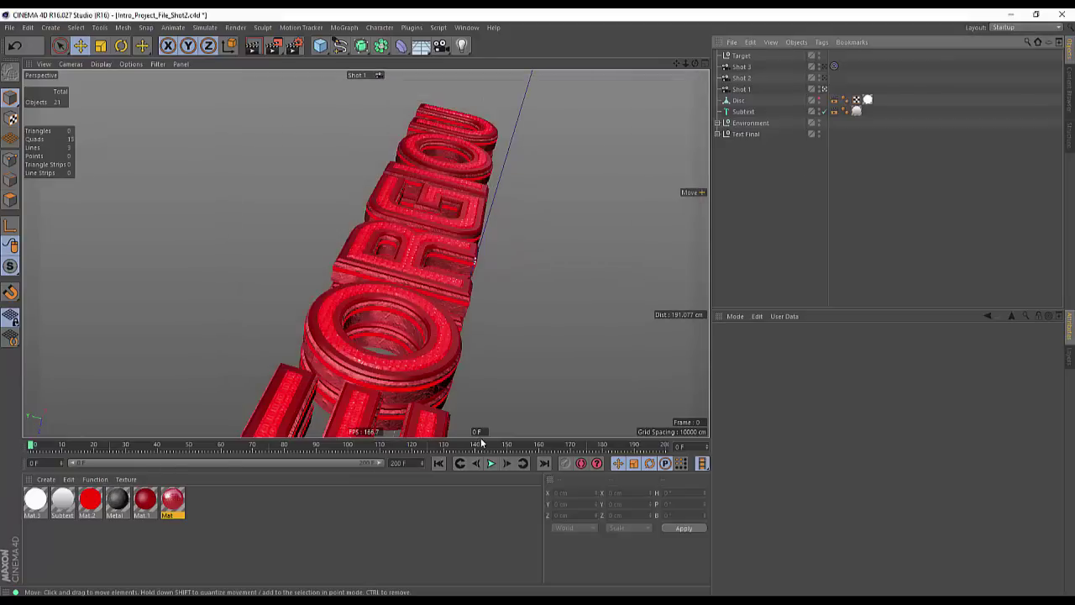
Play the animation through the Shot 1, Shot 2 and Shot 3 cameras and return to the first frame
left_click(491, 489)
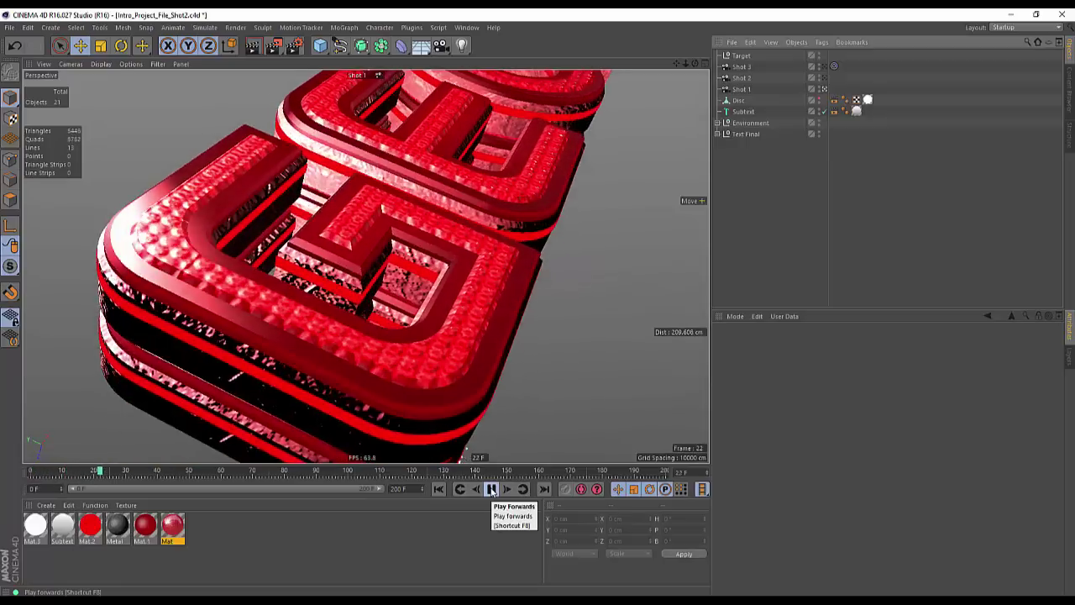
left_click(492, 489)
left_click(491, 489)
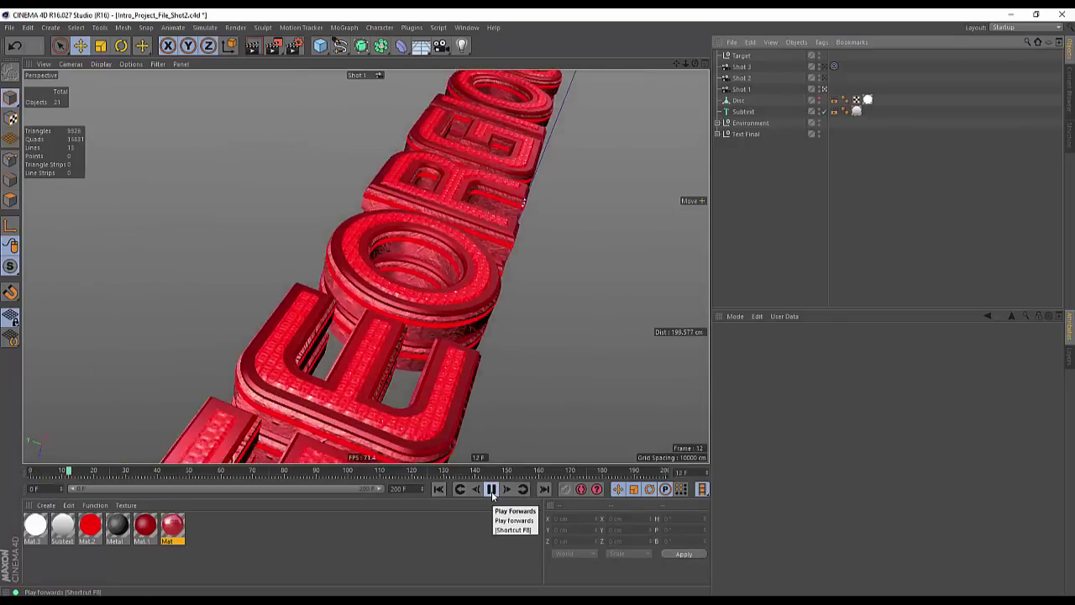
left_click(439, 489)
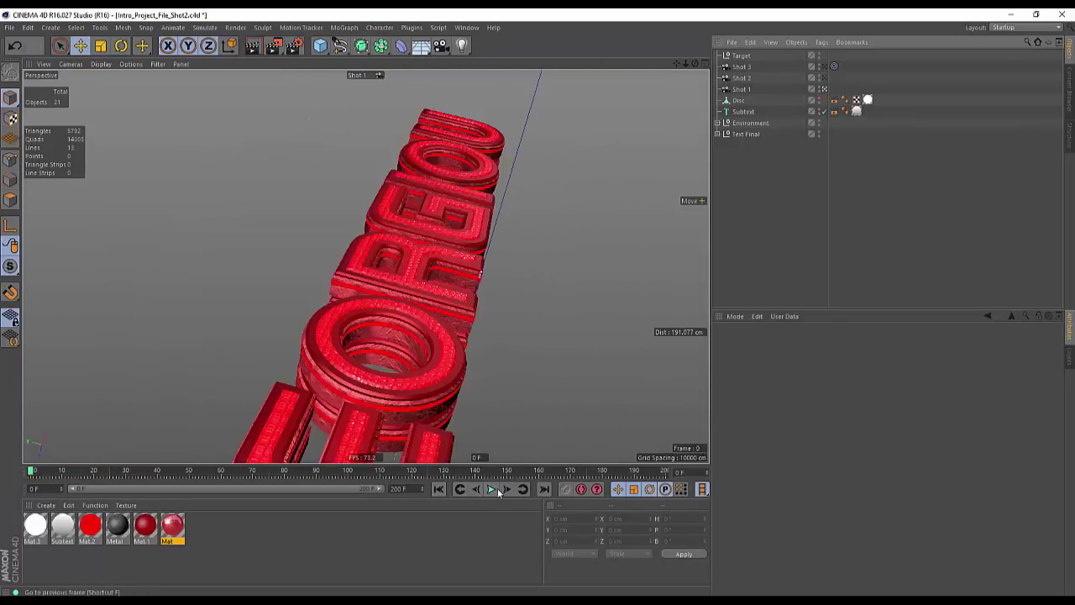
left_click(823, 77)
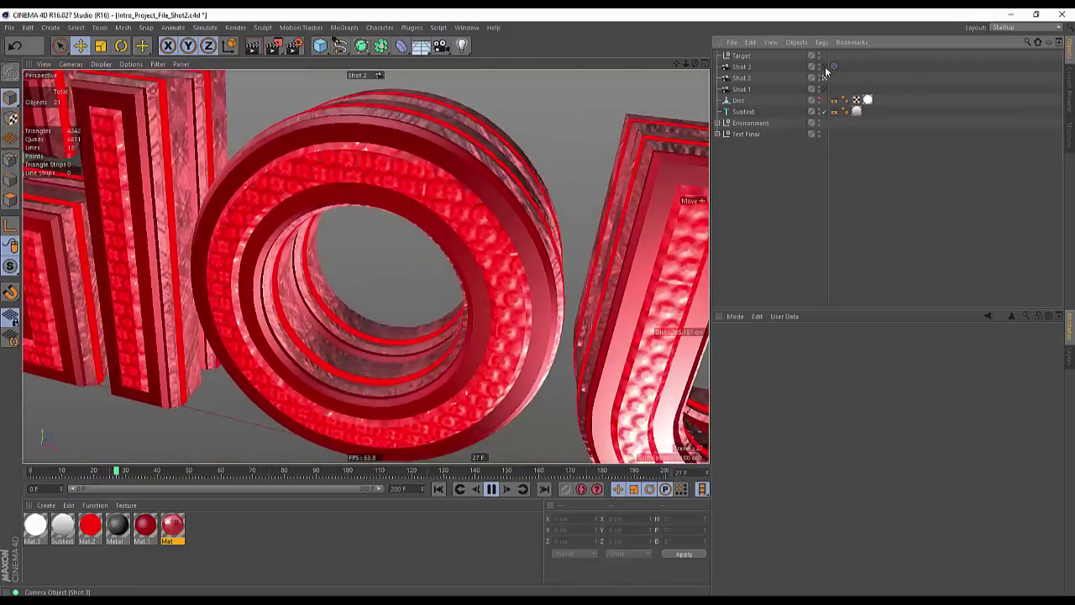
left_click(824, 67)
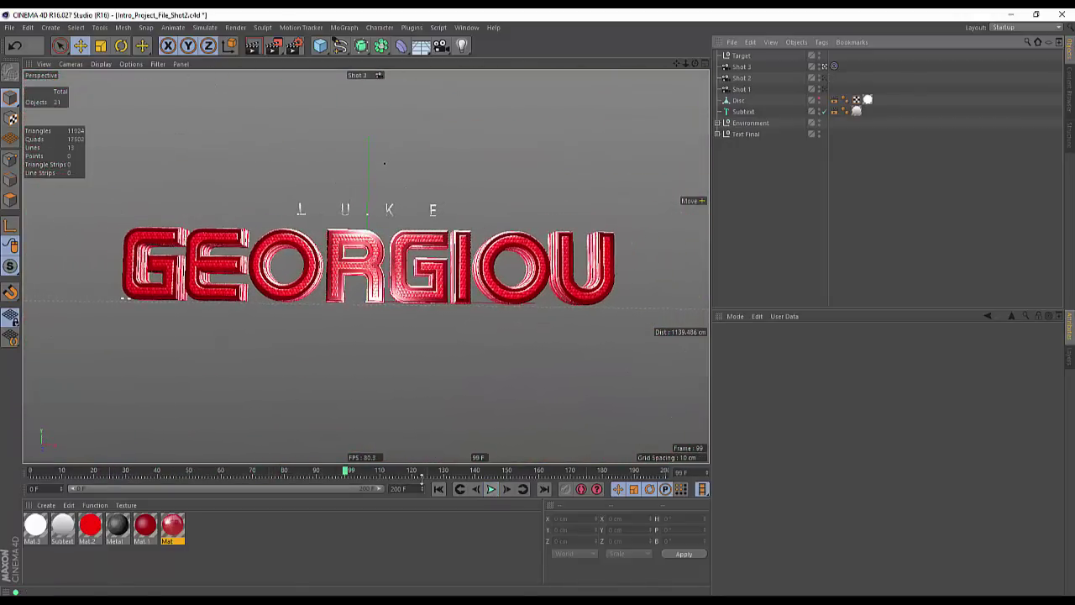
left_click(491, 489)
left_click(438, 490)
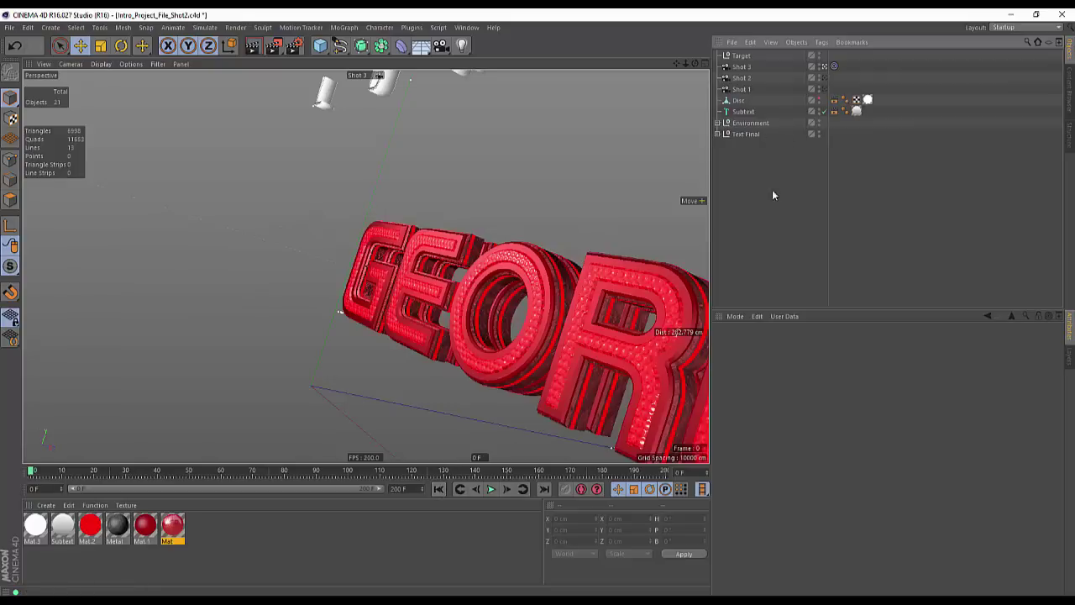
Look through the Shot 1 camera and move the timeline to frame 28
left_click(741, 90)
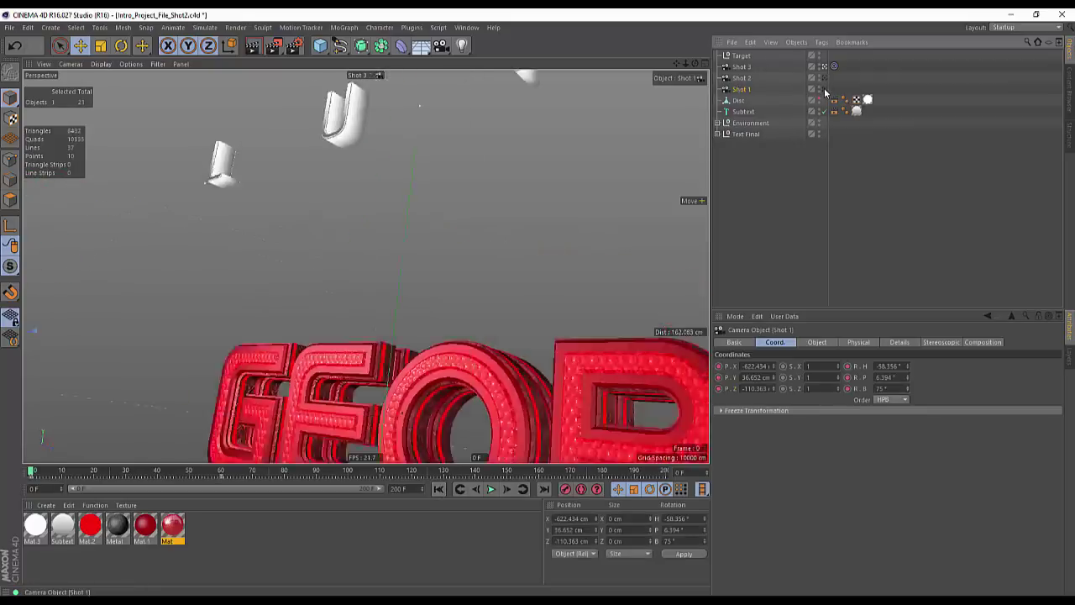
left_click(825, 88)
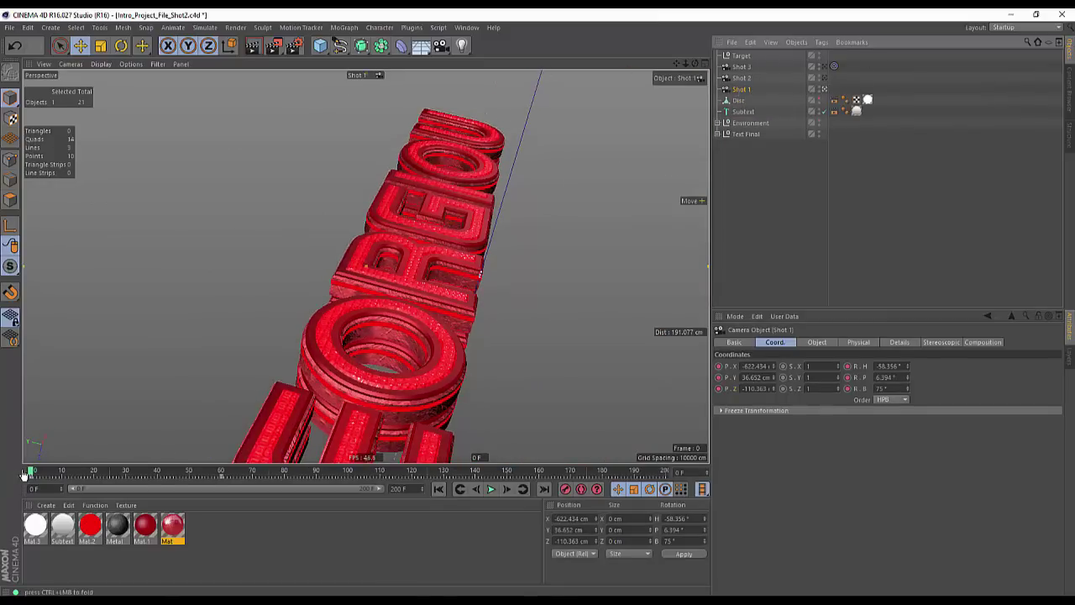
left_click_drag(43, 477, 118, 471)
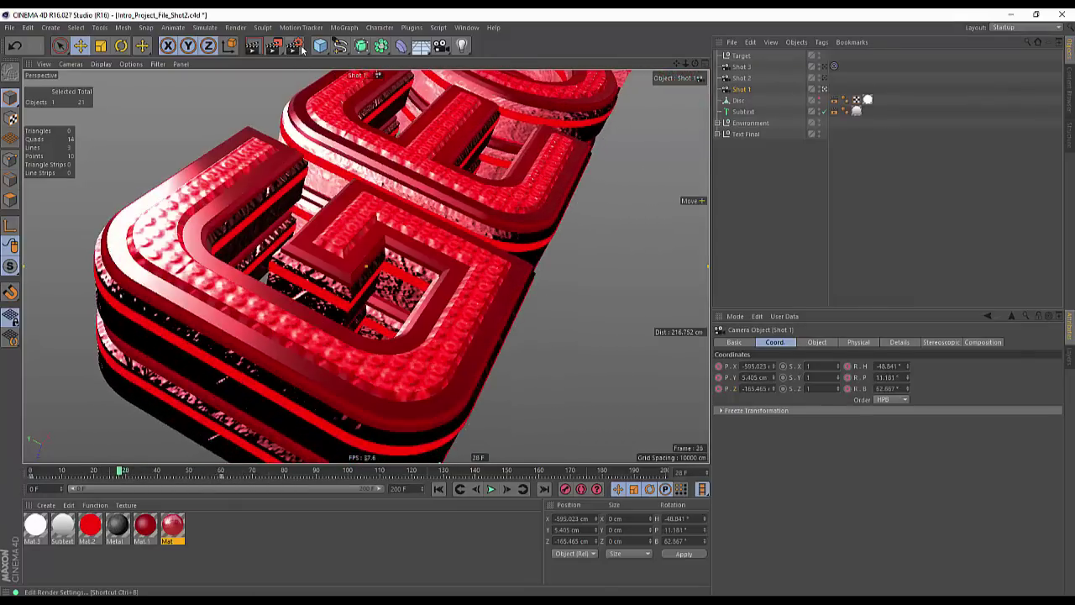
Set the render output's frame range to run manually from frame 0 to 60 and close the render settings
left_click(295, 46)
left_click(263, 127)
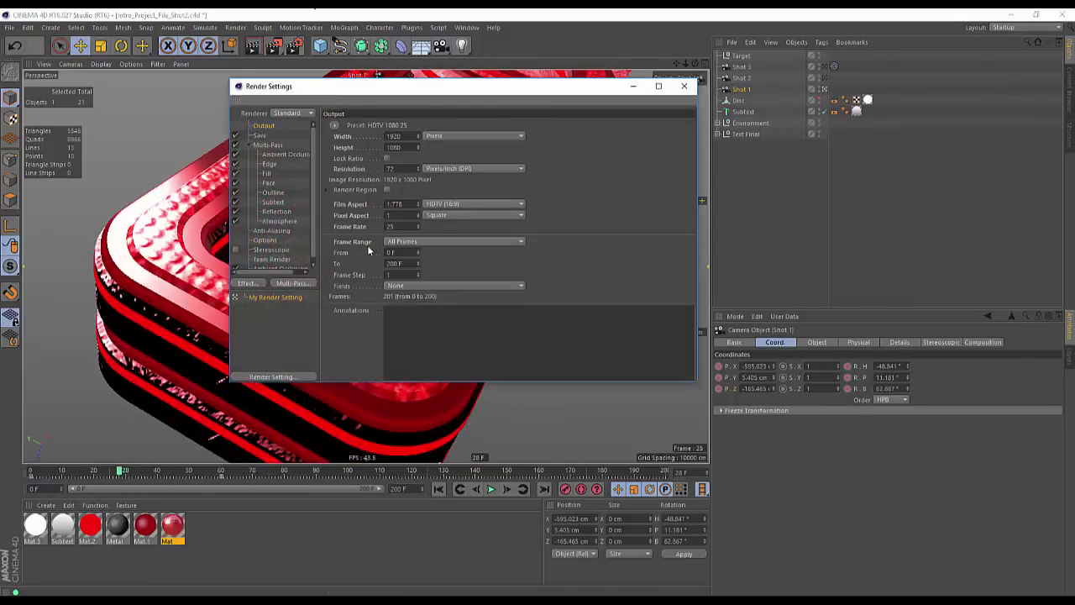
left_click_drag(353, 254, 362, 254)
left_click(353, 261)
type("60")
key("Return")
left_click(683, 88)
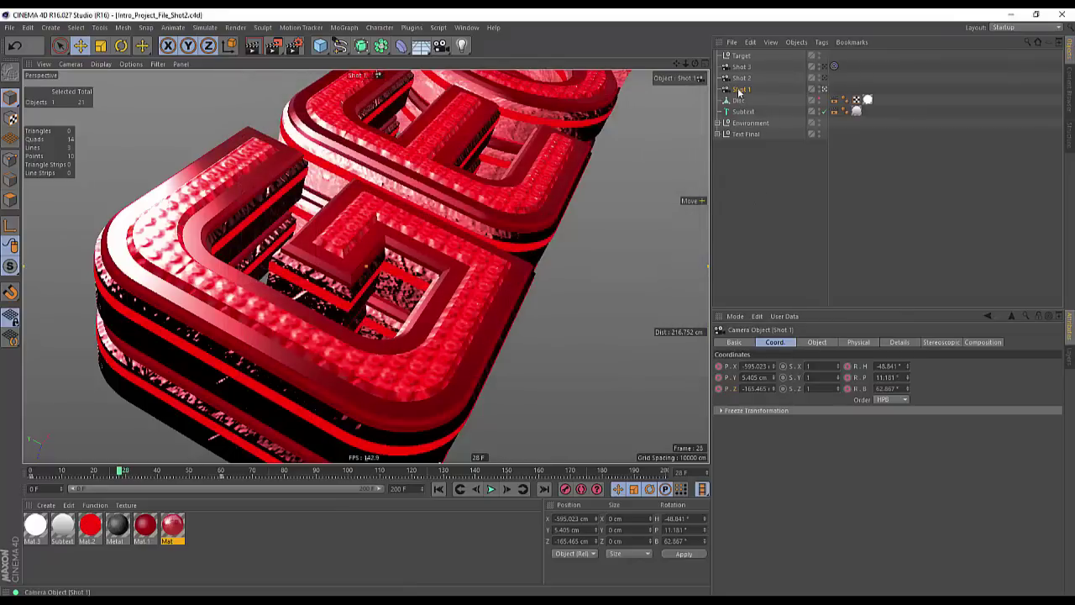
In the render save settings, set the regular image format to RPF and accept its channel options
left_click(293, 46)
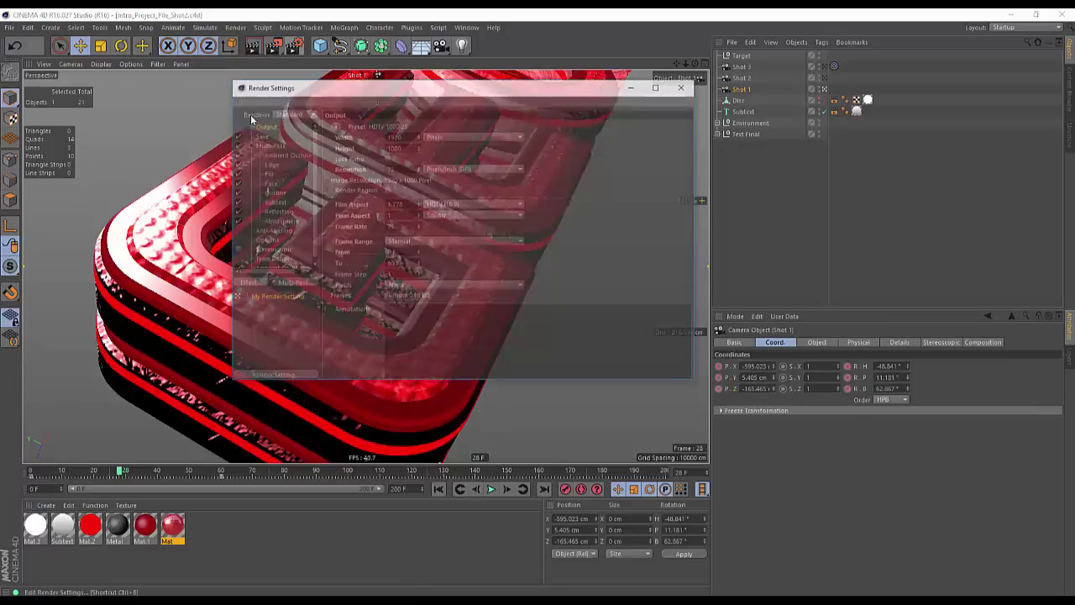
left_click(260, 135)
left_click(439, 157)
left_click(420, 156)
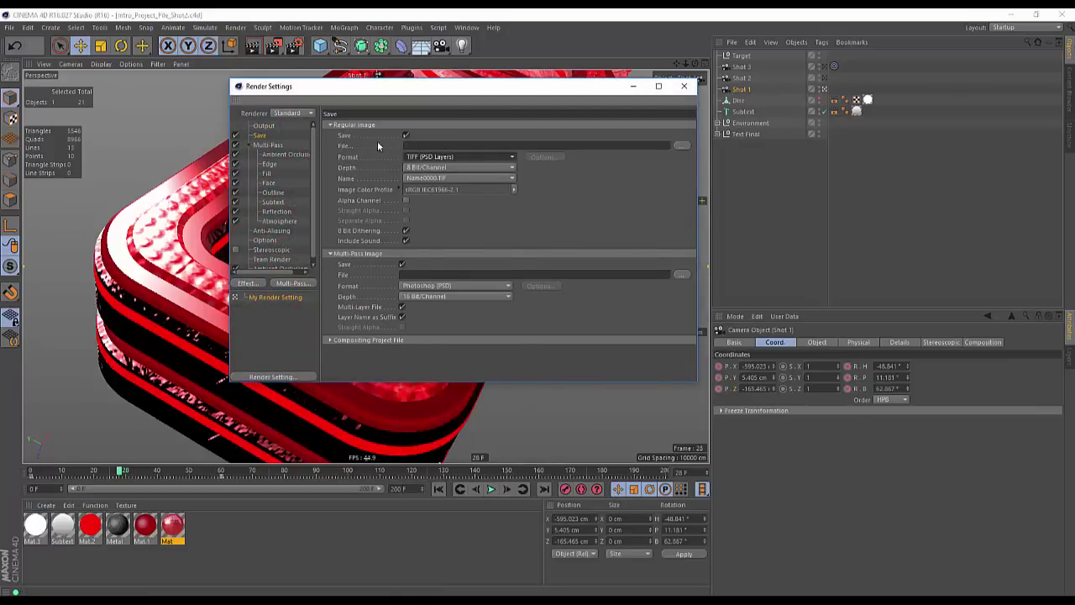
left_click(414, 157)
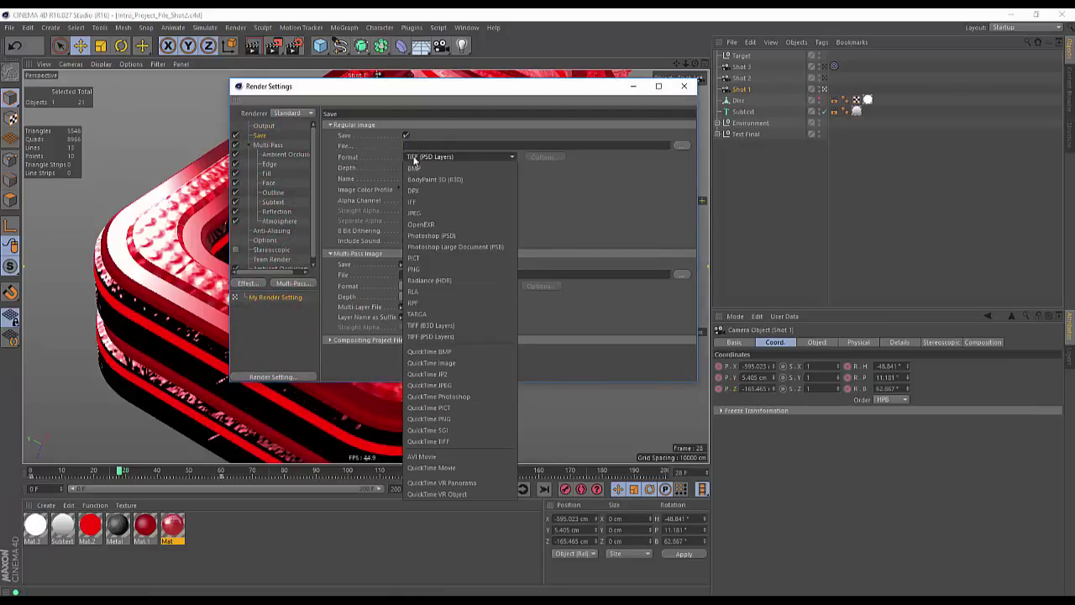
left_click(420, 304)
left_click(537, 158)
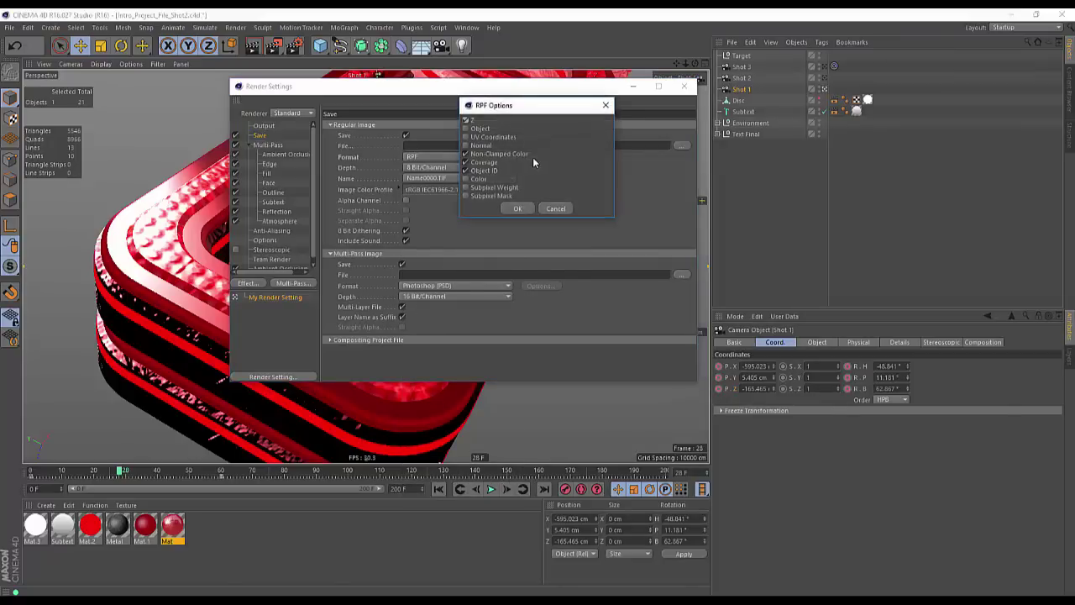
left_click(525, 209)
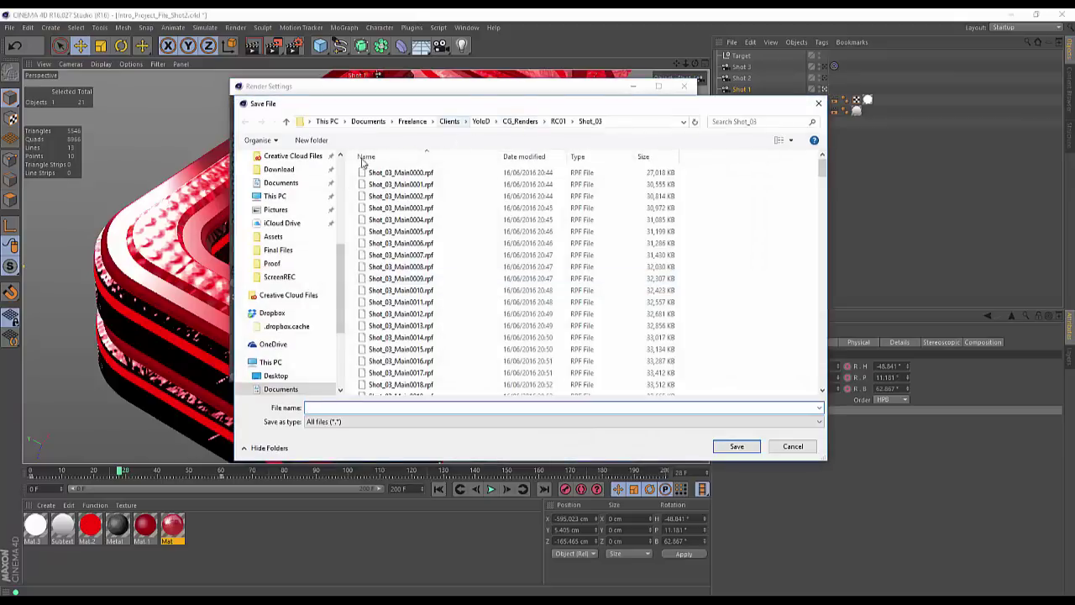
For the regular image location, create and open a CG_Renders folder inside Intro Tutorial Series > Series 1
scroll(294, 252, "up", 5)
left_click(292, 186)
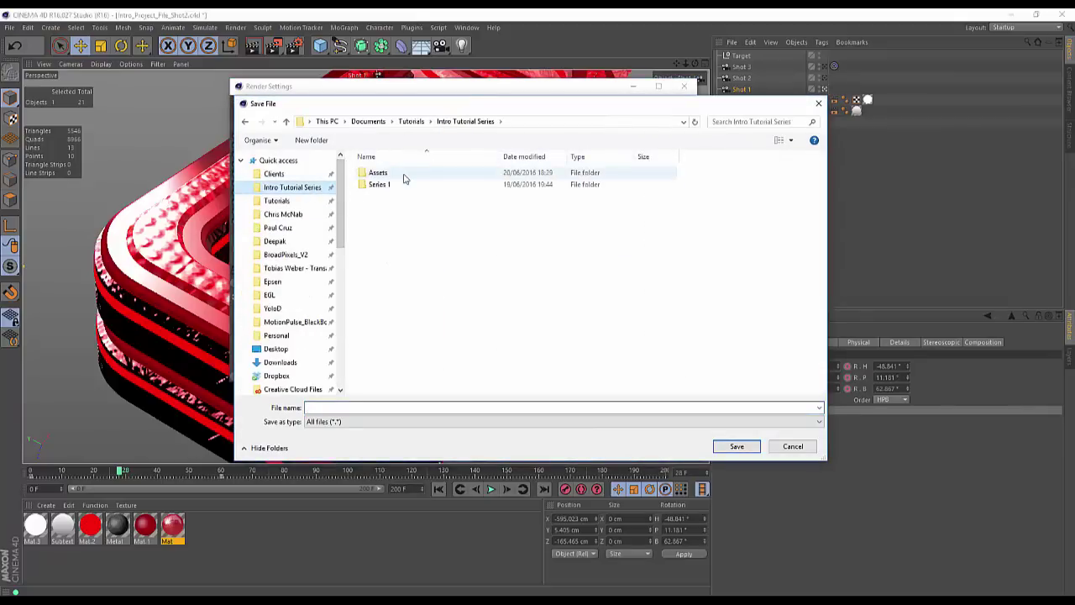
double_click(379, 184)
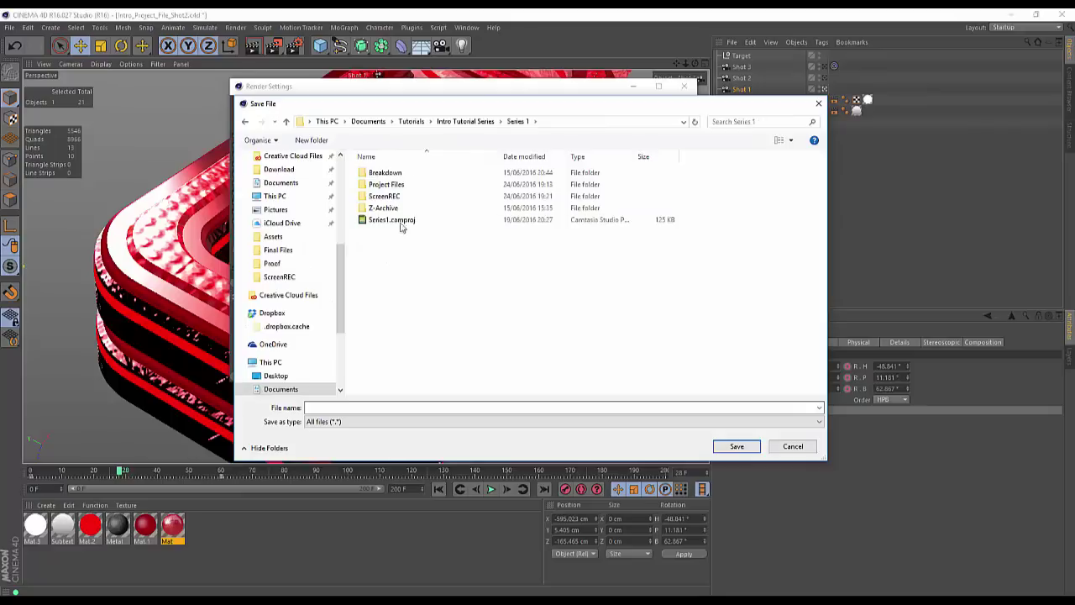
left_click(311, 140)
type("GG_Re")
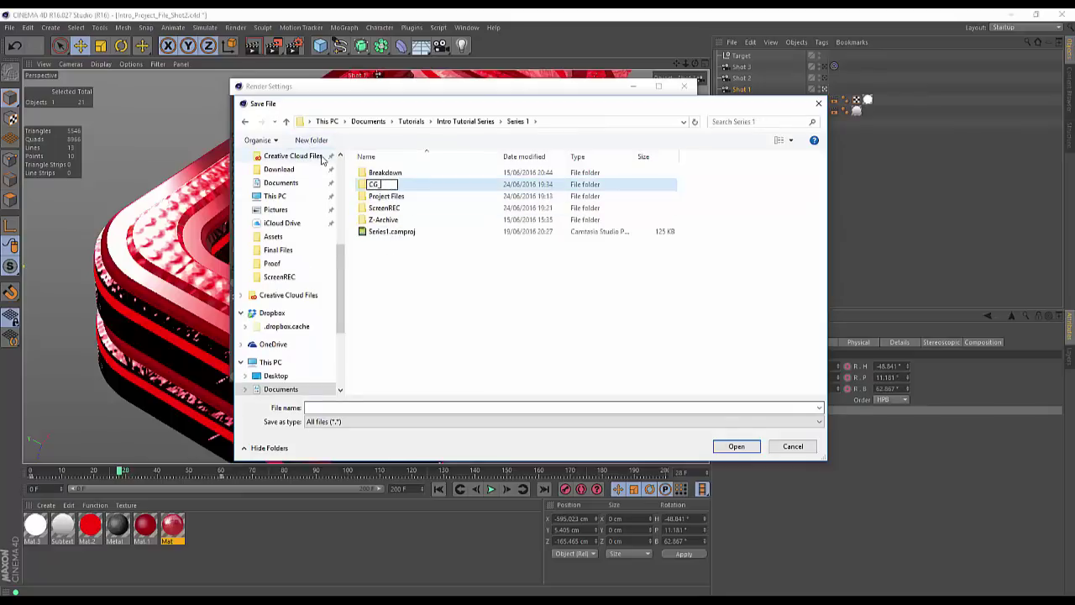
type("nders")
key("Return")
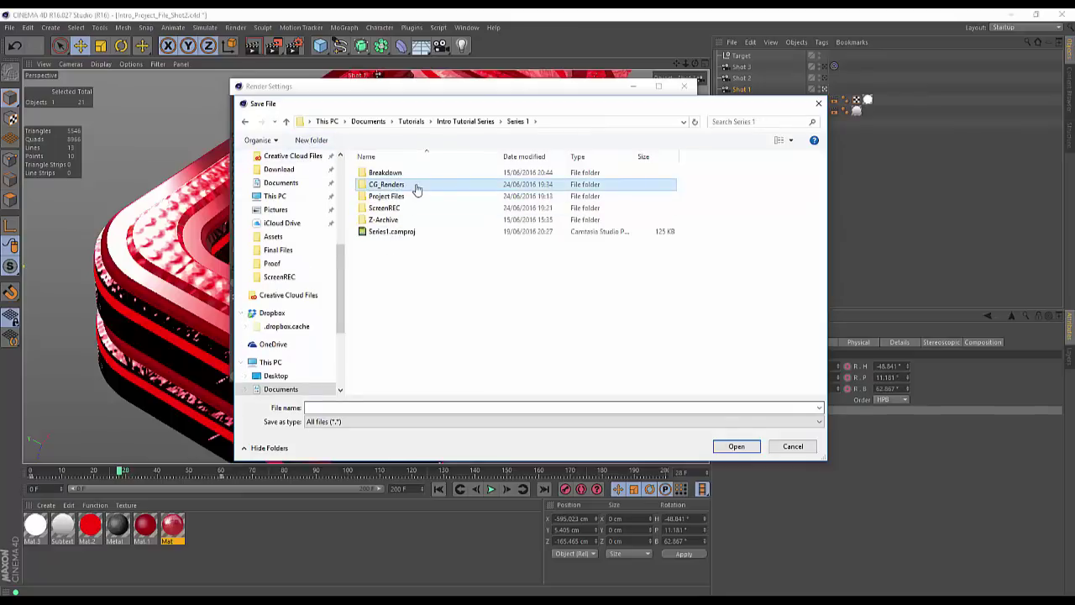
double_click(415, 184)
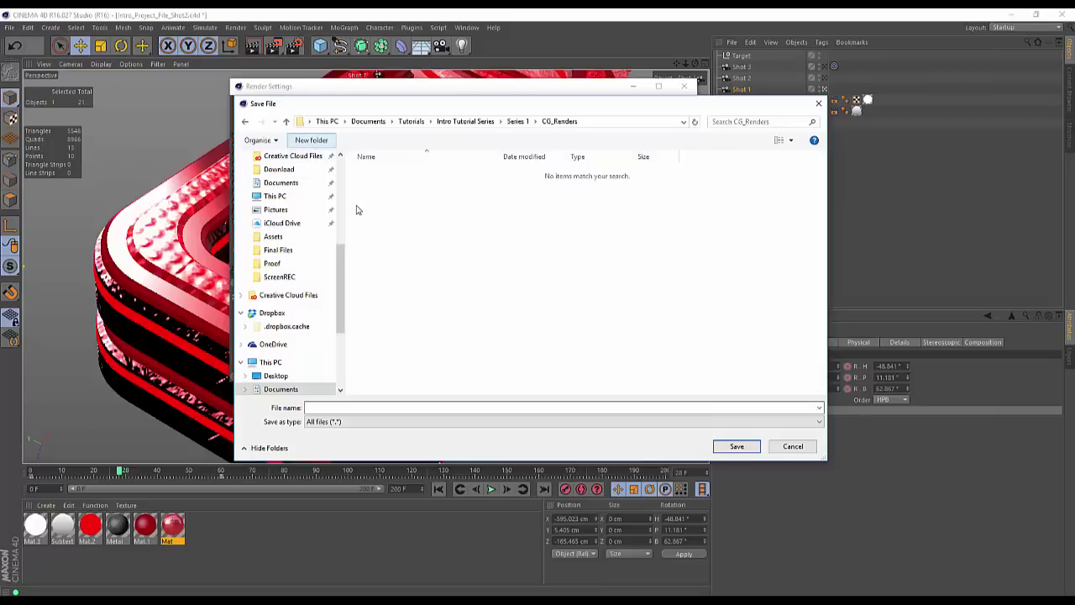
Create a Shot_01 folder inside CG_Renders and save the regular image there as Shot_01_Intro
key("ctrl+shift+n")
type("Sho")
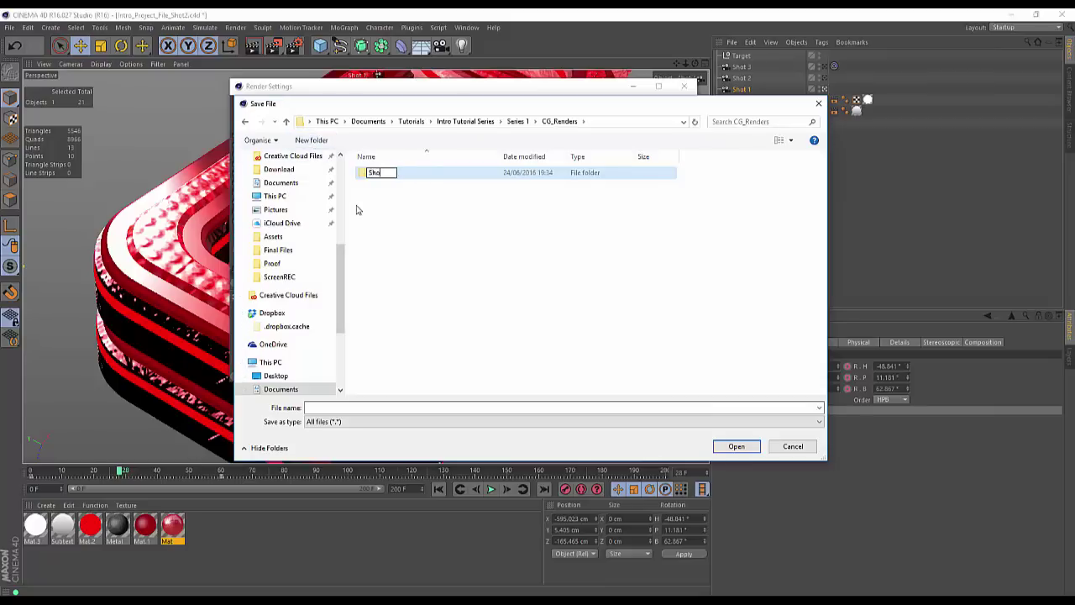
type("t_01")
key("Return")
key("Return")
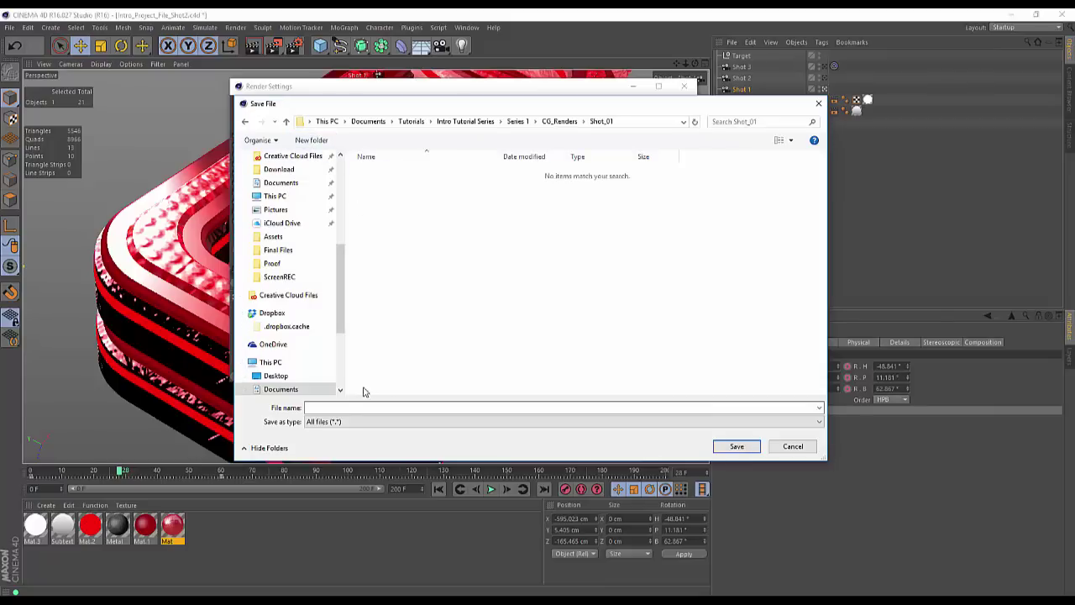
left_click(342, 407)
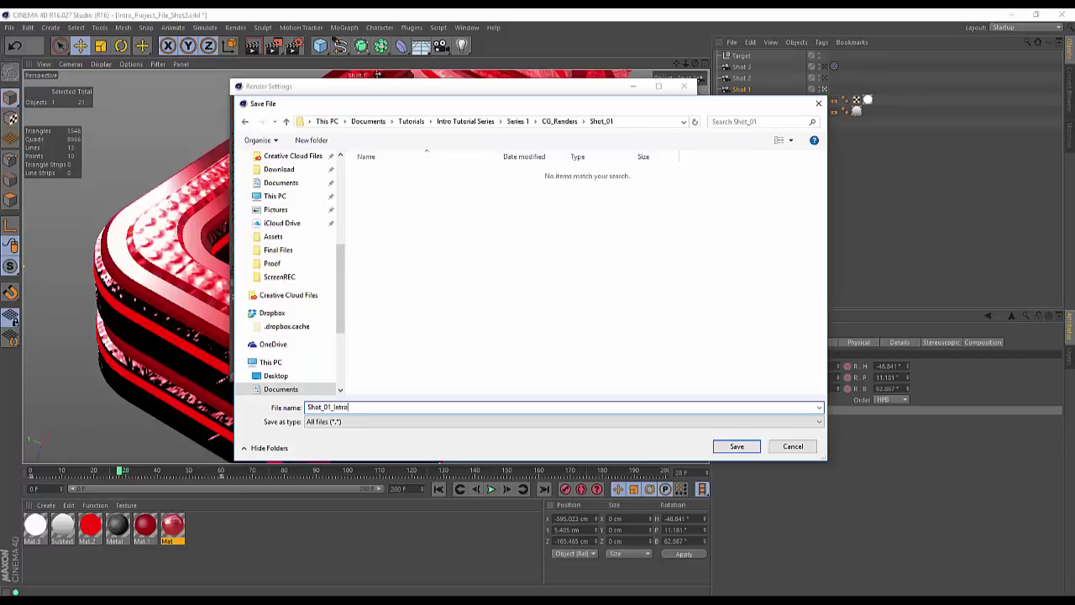
key("Return")
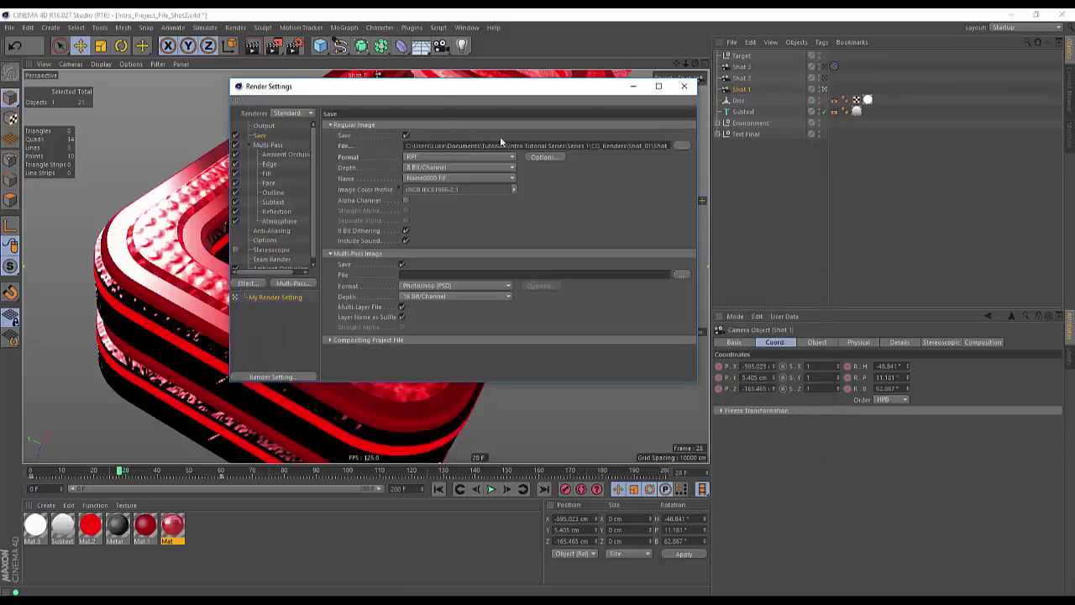
Copy the regular image's file path into the multi-pass image's file path
key("ctrl+a")
key("ctrl+c")
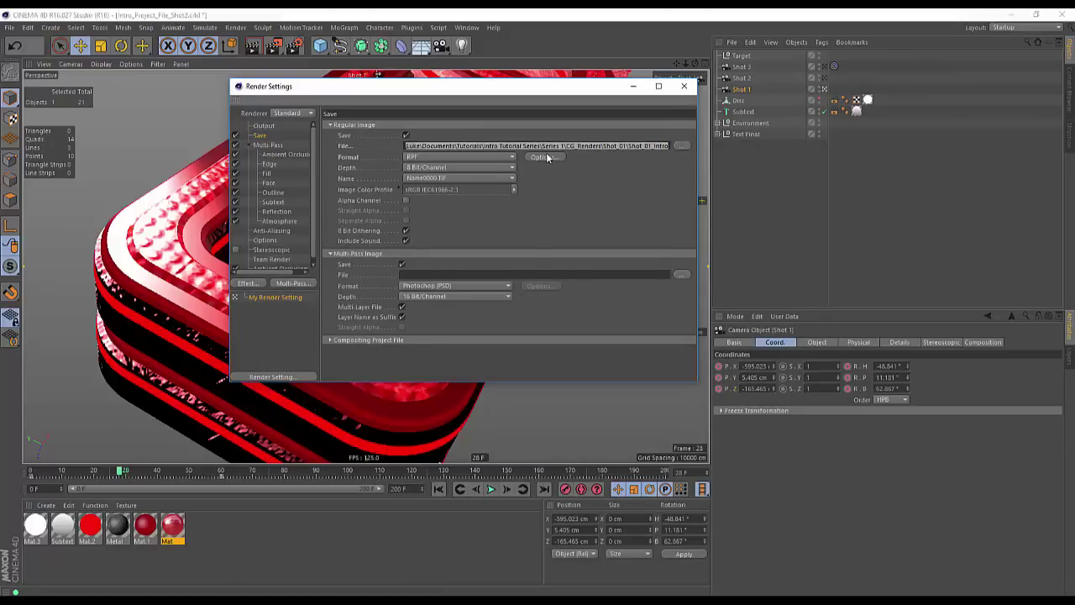
left_click(548, 274)
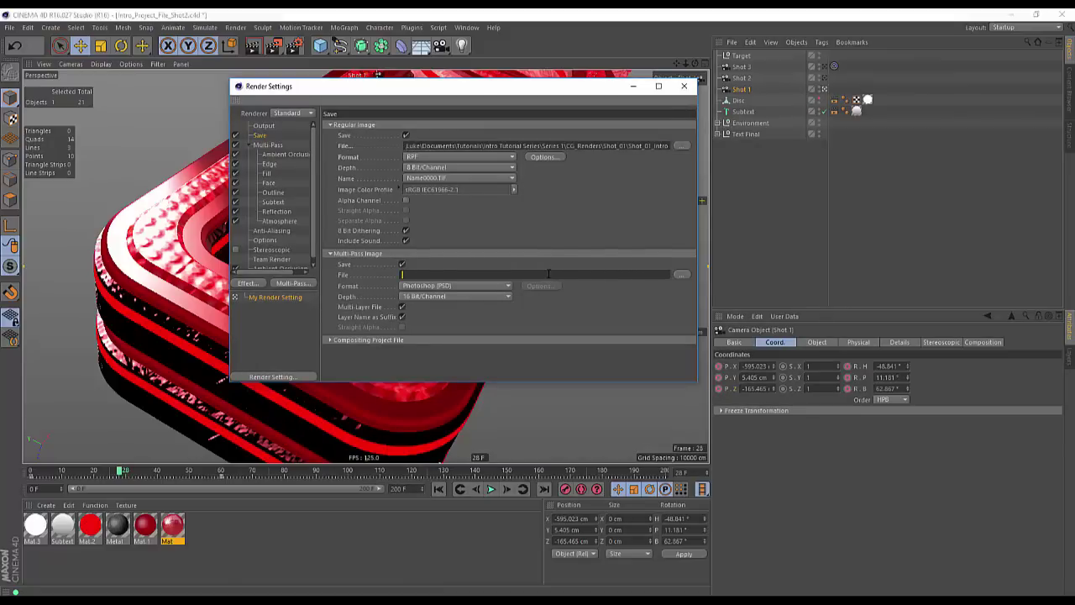
key("ctrl+v")
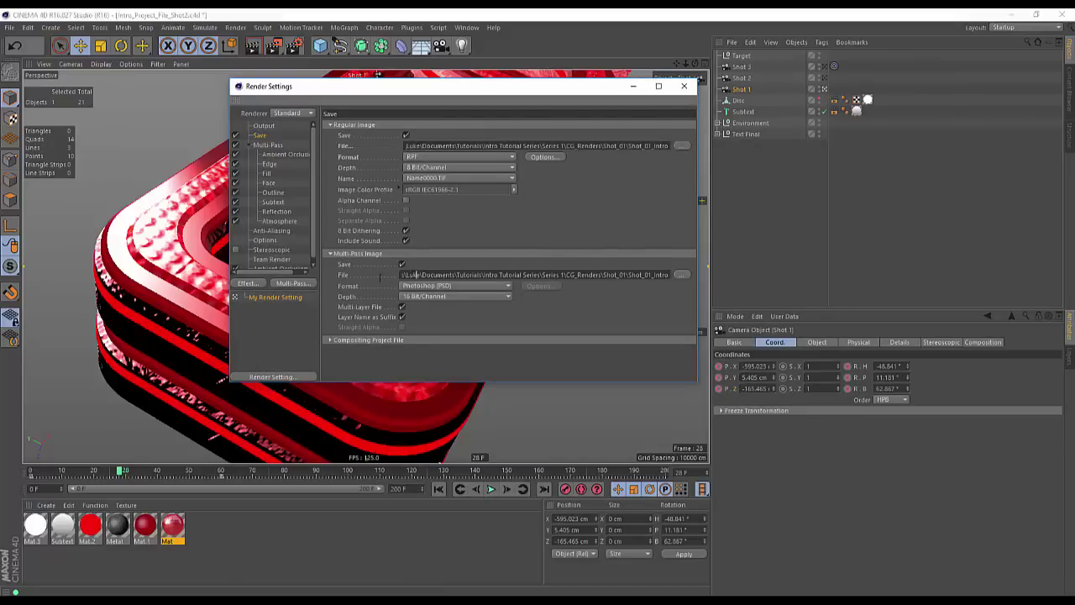
Set the multi-pass image format to PNG and enable Alpha Channel for the regular image
left_click(350, 254)
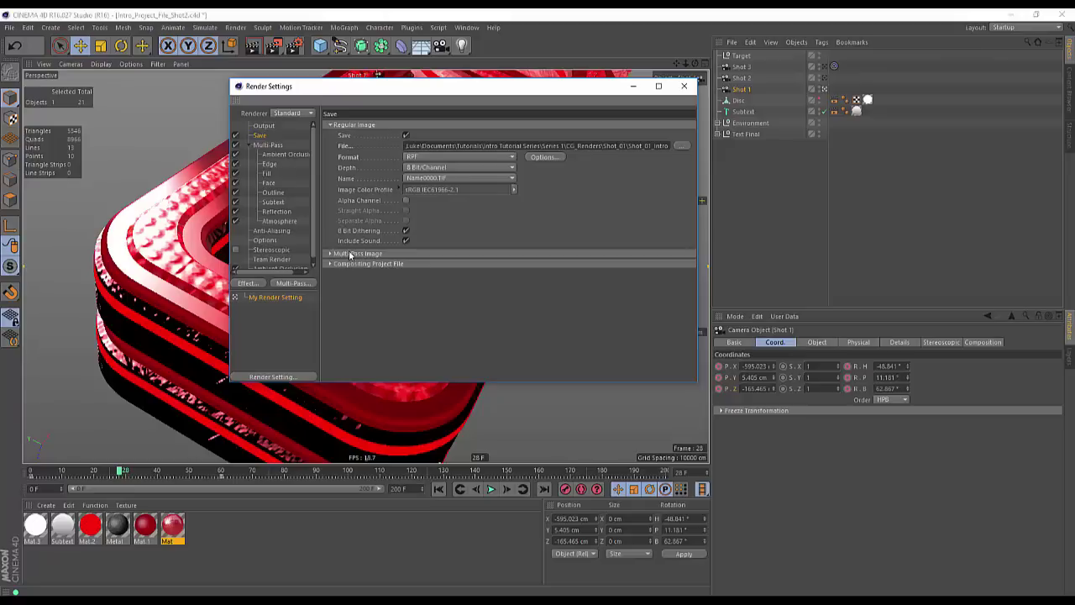
left_click(350, 254)
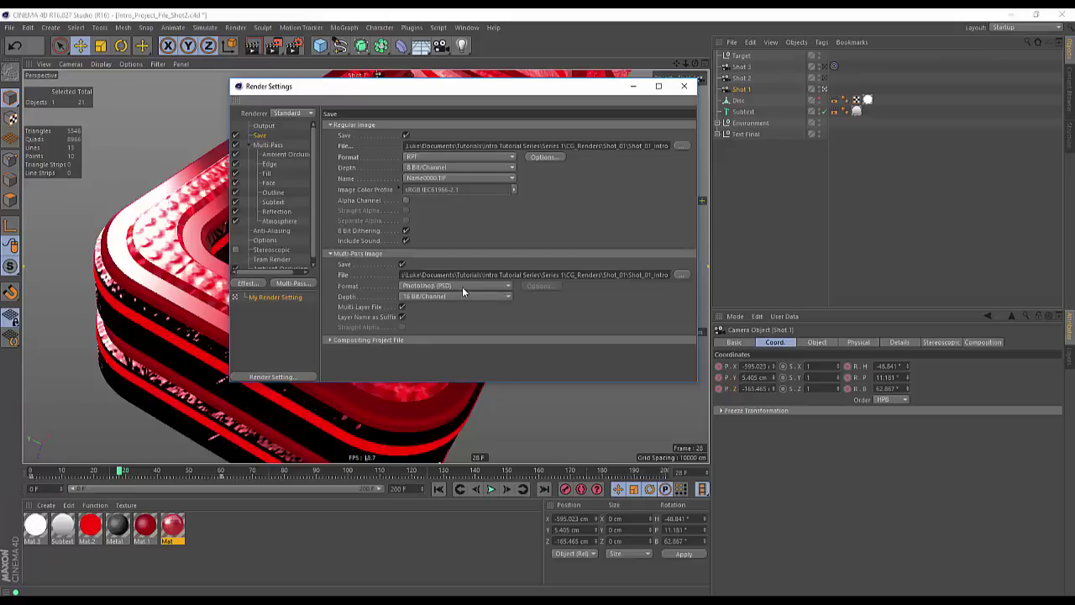
left_click(420, 285)
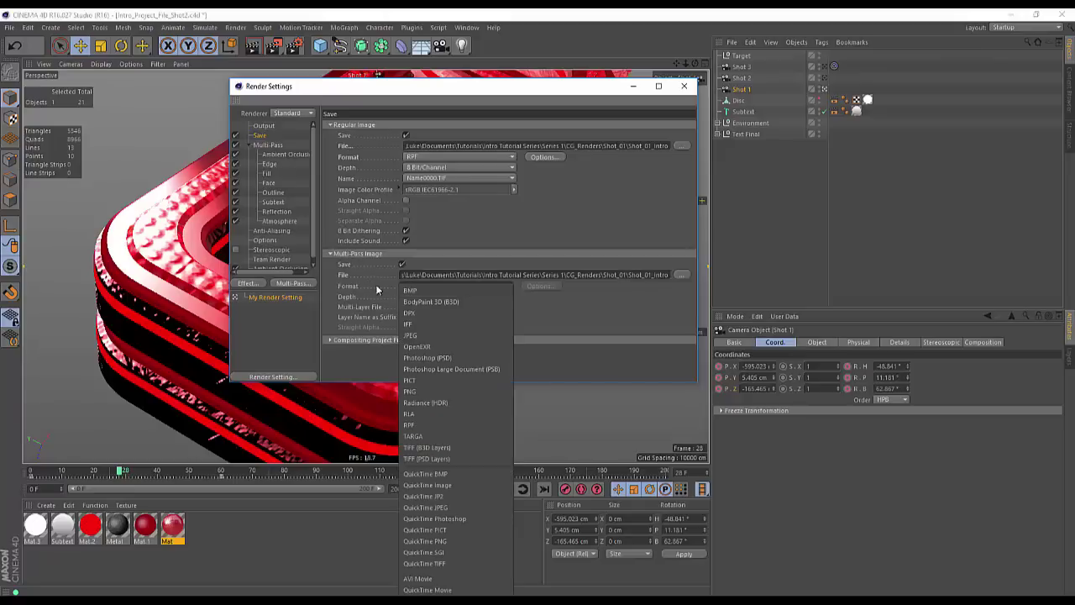
left_click(416, 390)
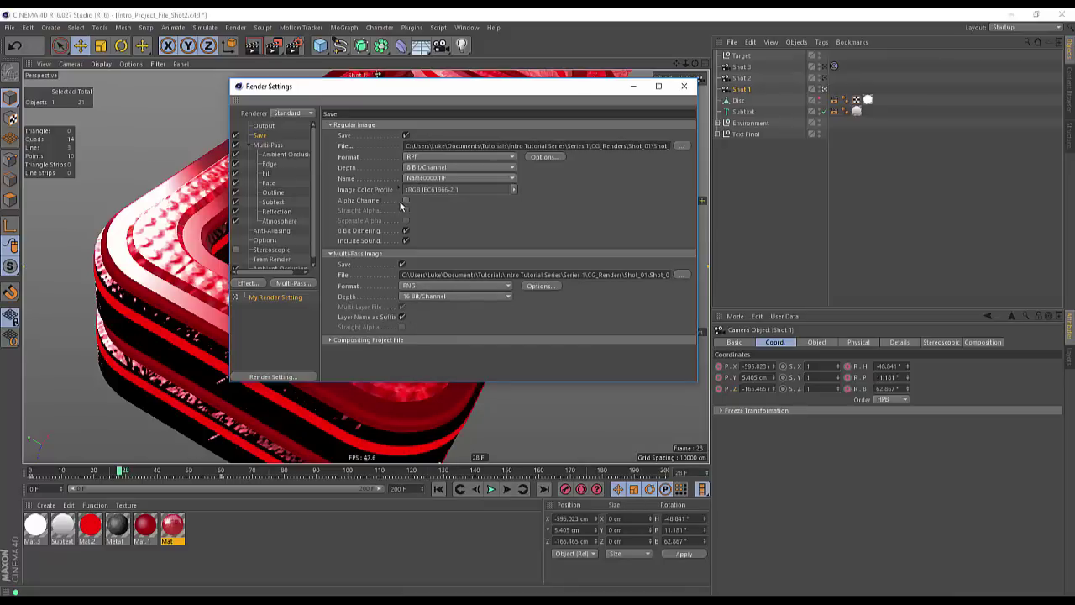
left_click(406, 201)
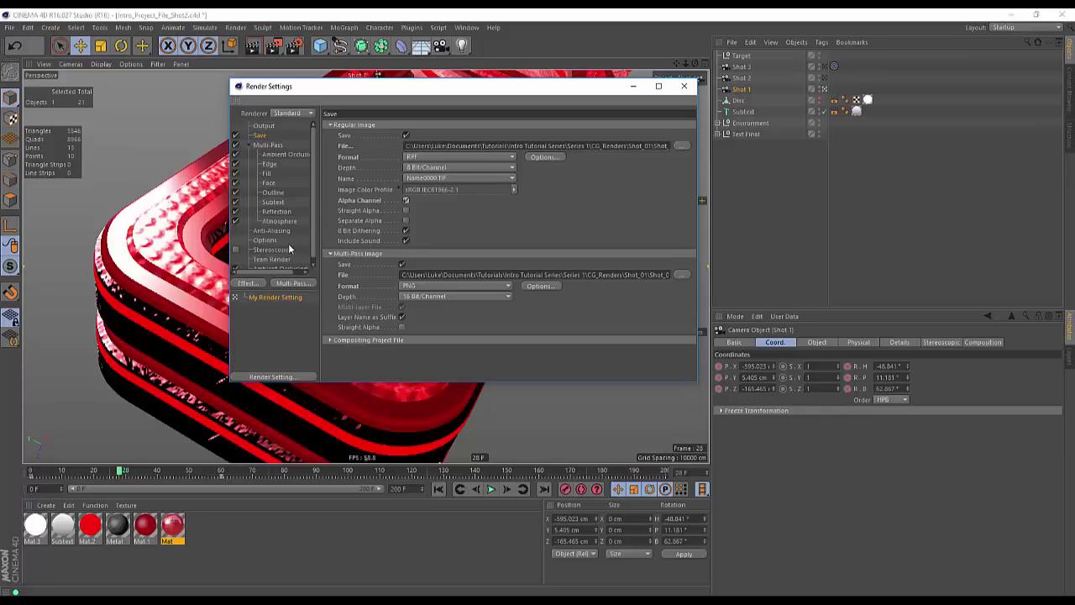
Check the output frame range and frame rate, close the render settings and scrub through the Shot 1 animation
left_click(265, 126)
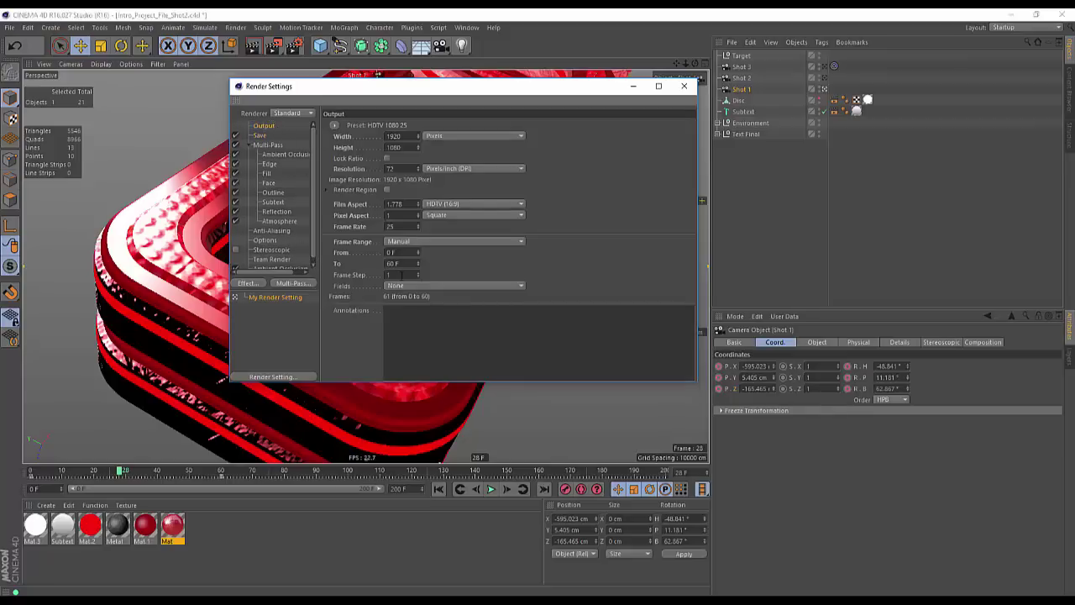
left_click(393, 263)
left_click(391, 227)
left_click(684, 86)
left_click(782, 199)
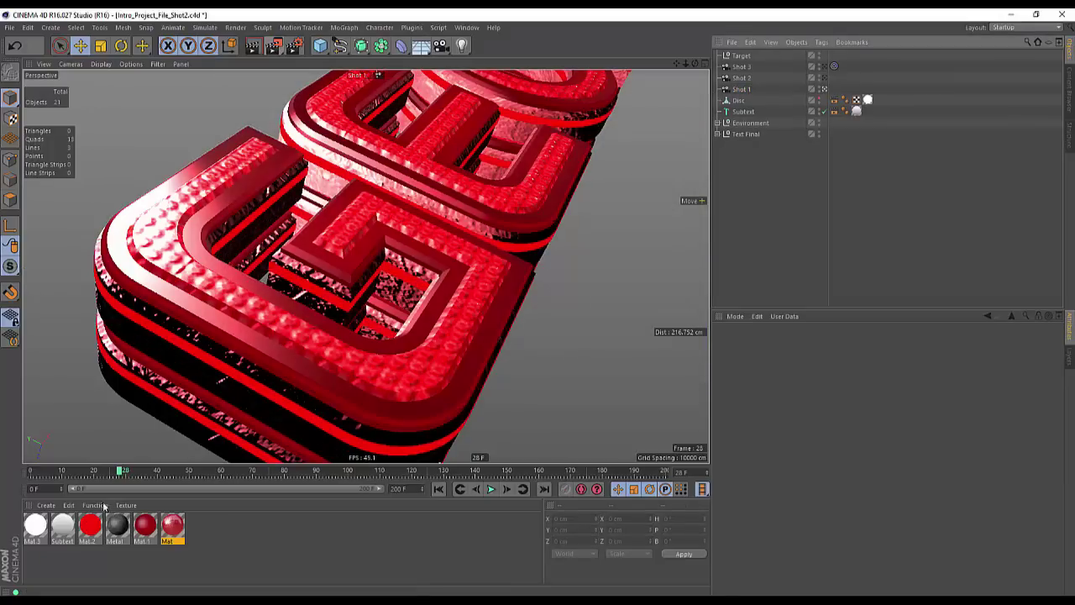
mouse_move(126, 471)
left_mouse_down()
mouse_move(213, 476)
mouse_move(128, 476)
left_mouse_up()
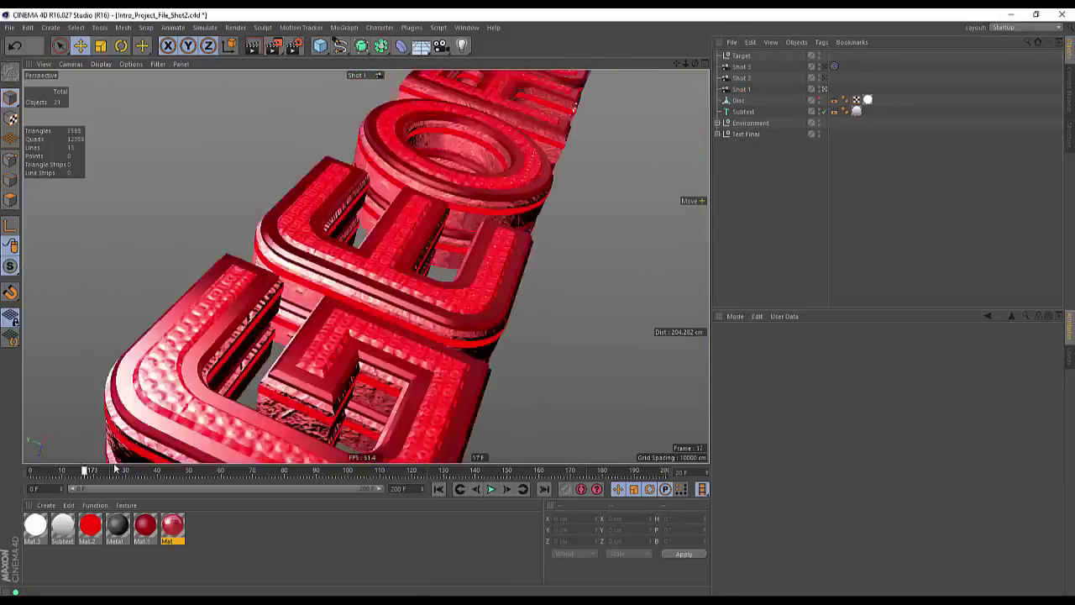
Look through the Shot 2 camera and move the timeline to frame 69
left_click(747, 90)
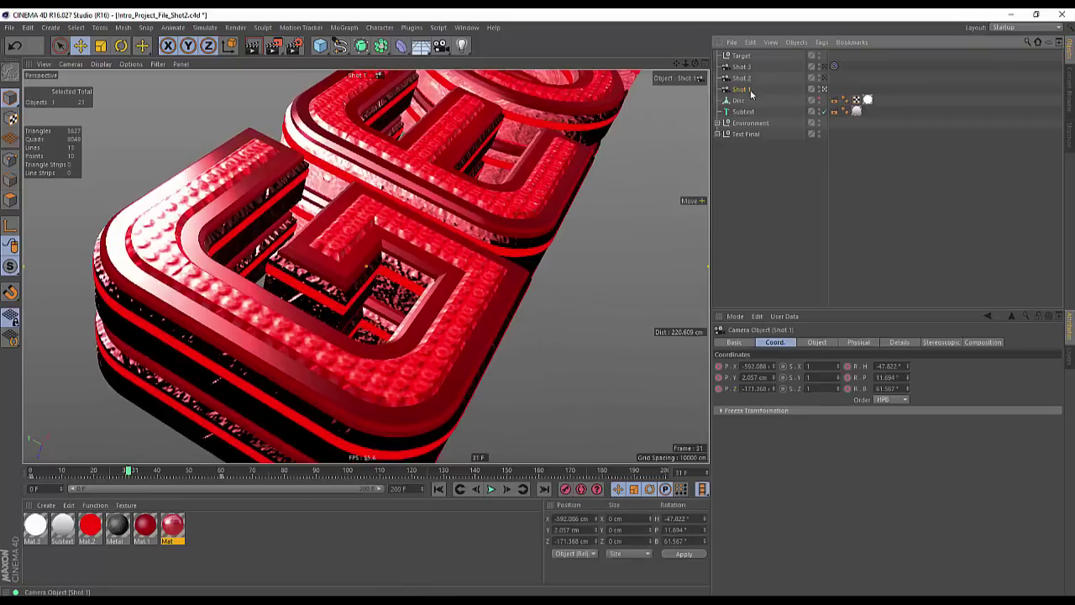
left_click(825, 77)
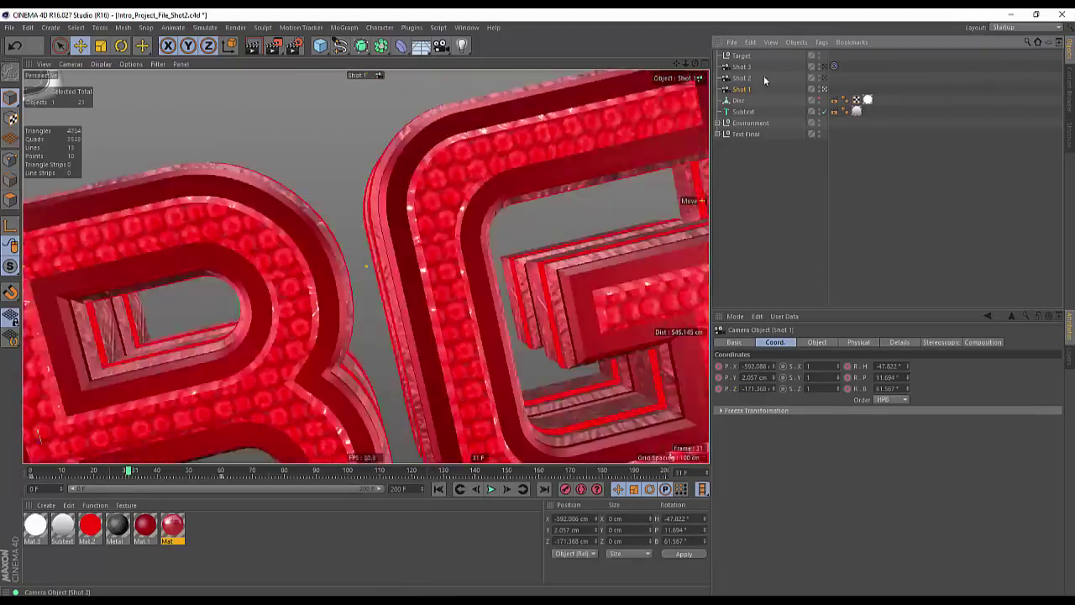
left_click_drag(31, 476, 252, 475)
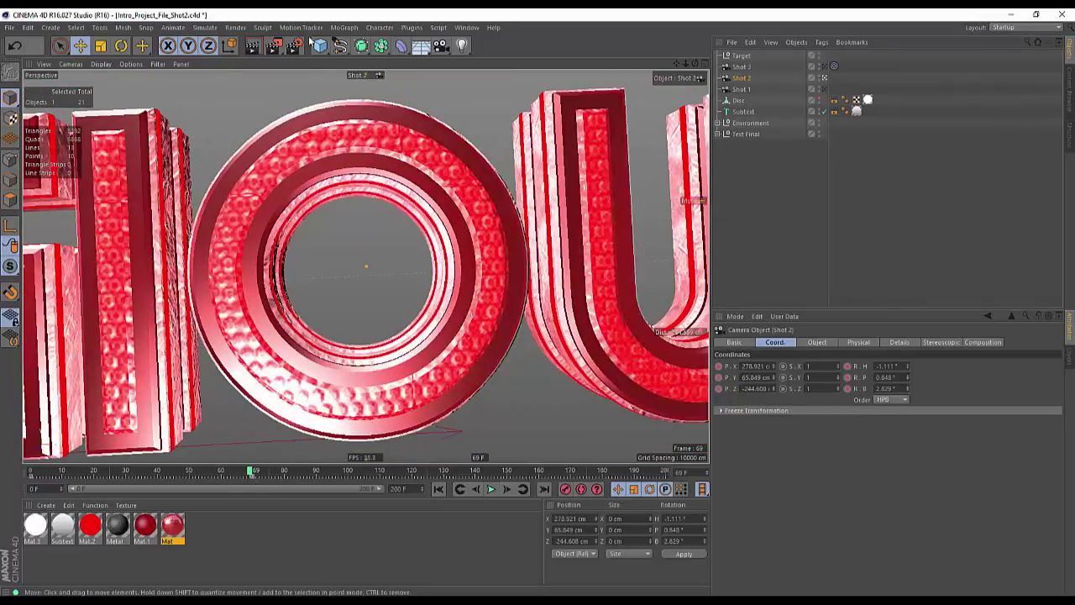
Set the render output's last frame to 70 and create a Shot_02 folder in CG_Renders for the regular image
key("ctrl+b")
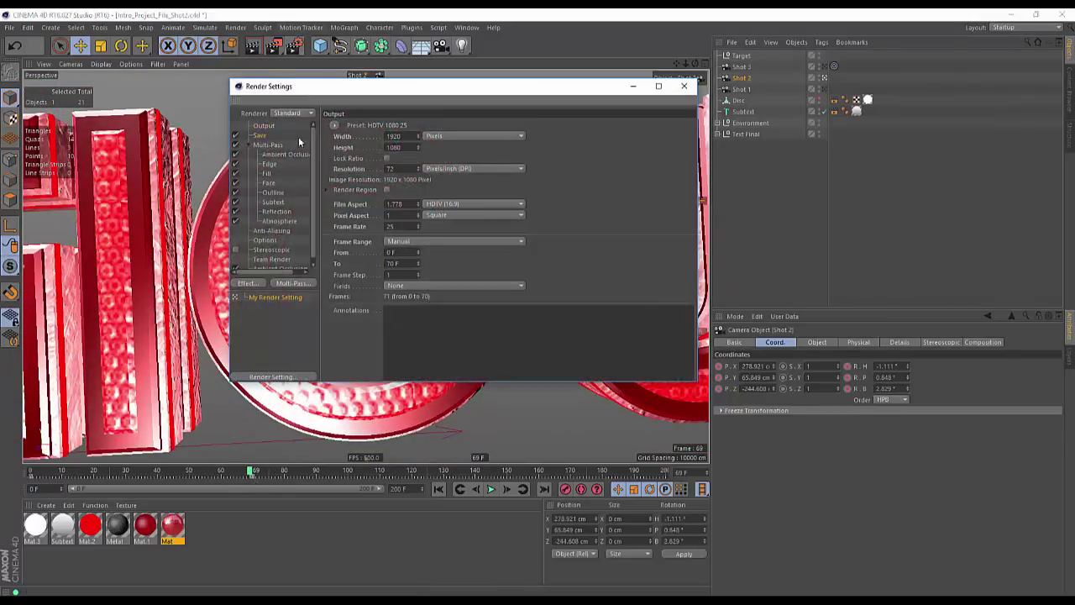
left_click(260, 135)
left_click(680, 147)
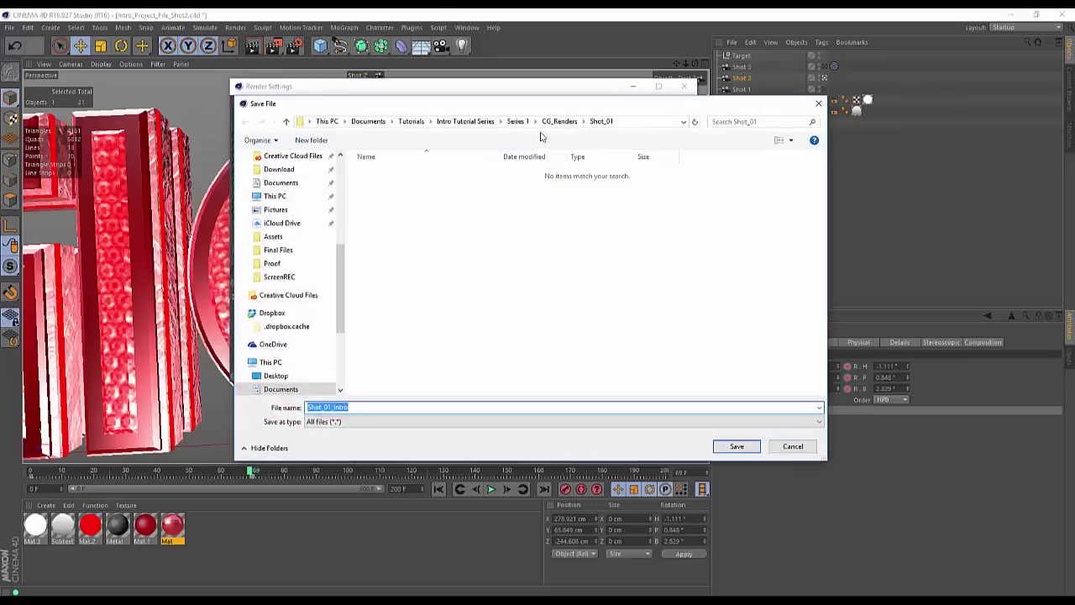
left_click(311, 140)
type("Shot")
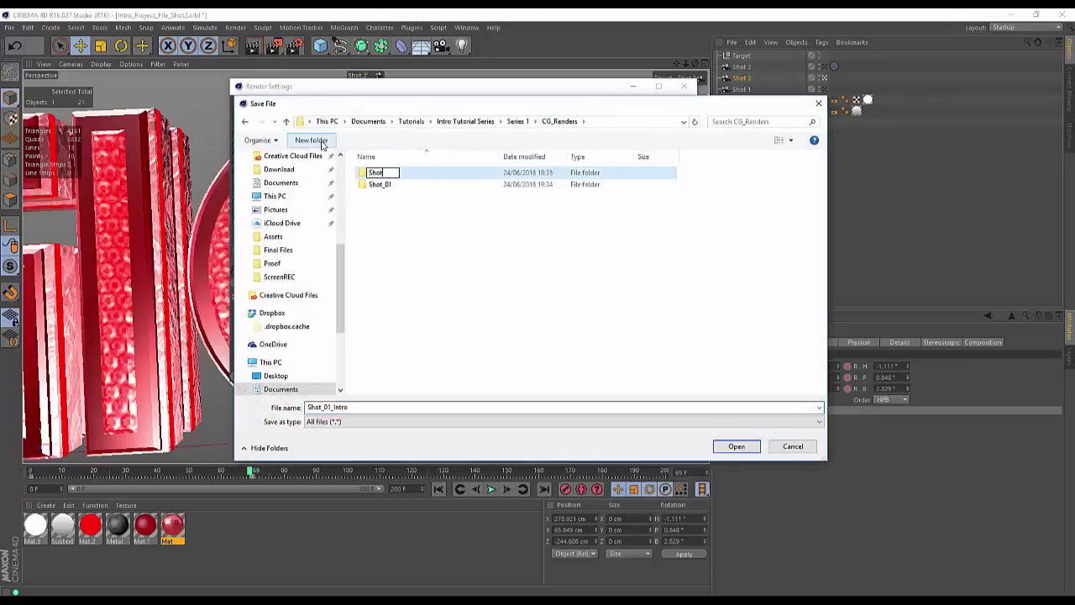
type("_02")
key("Return")
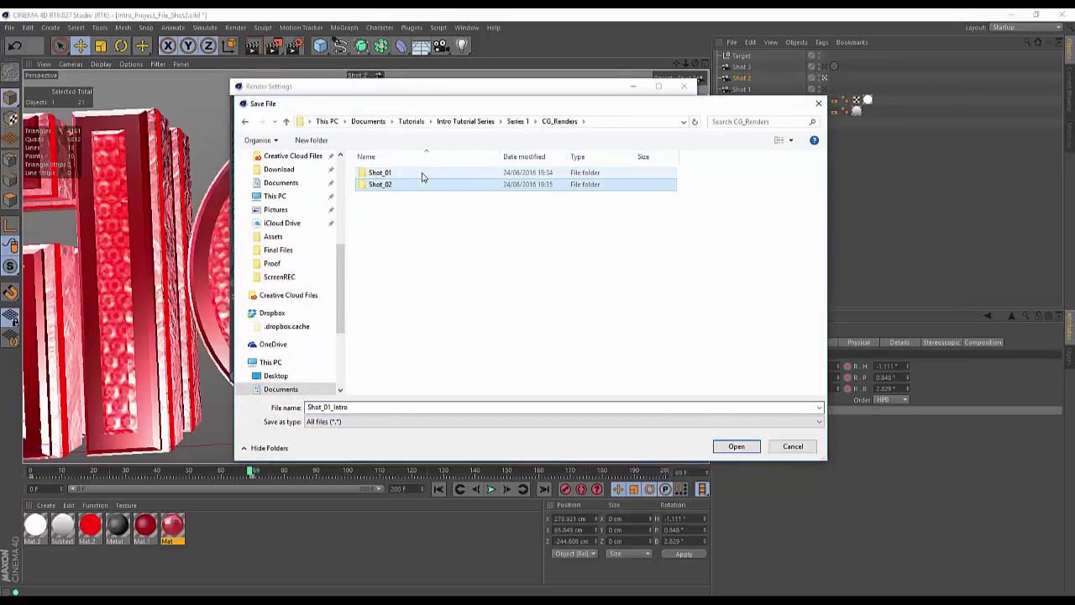
Save the regular image path in the Shot_02 folder as Shot_02_Intro
double_click(417, 184)
key("Right")
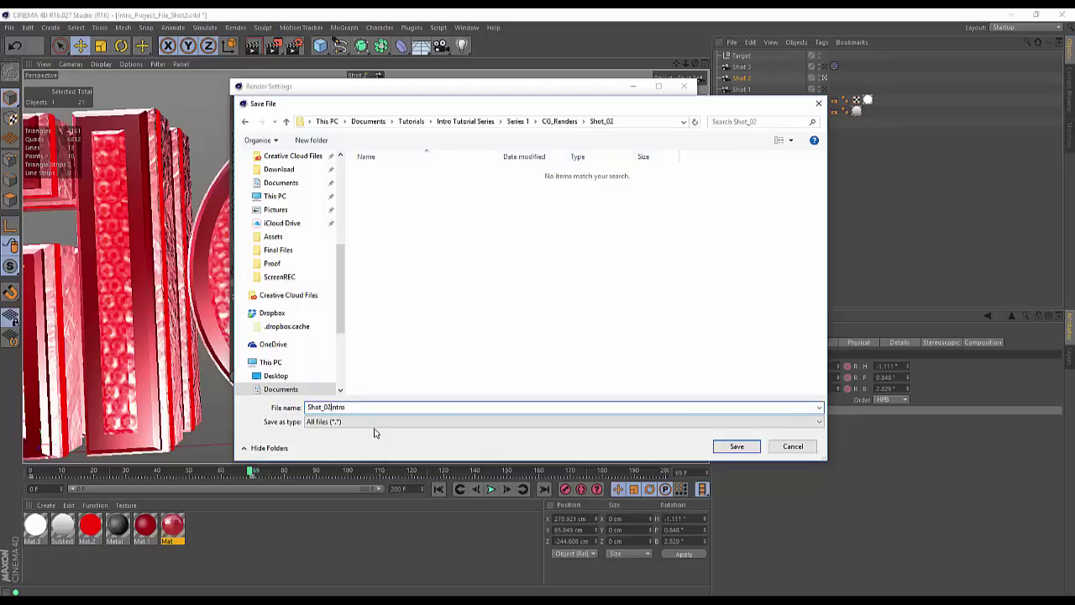
key("Return")
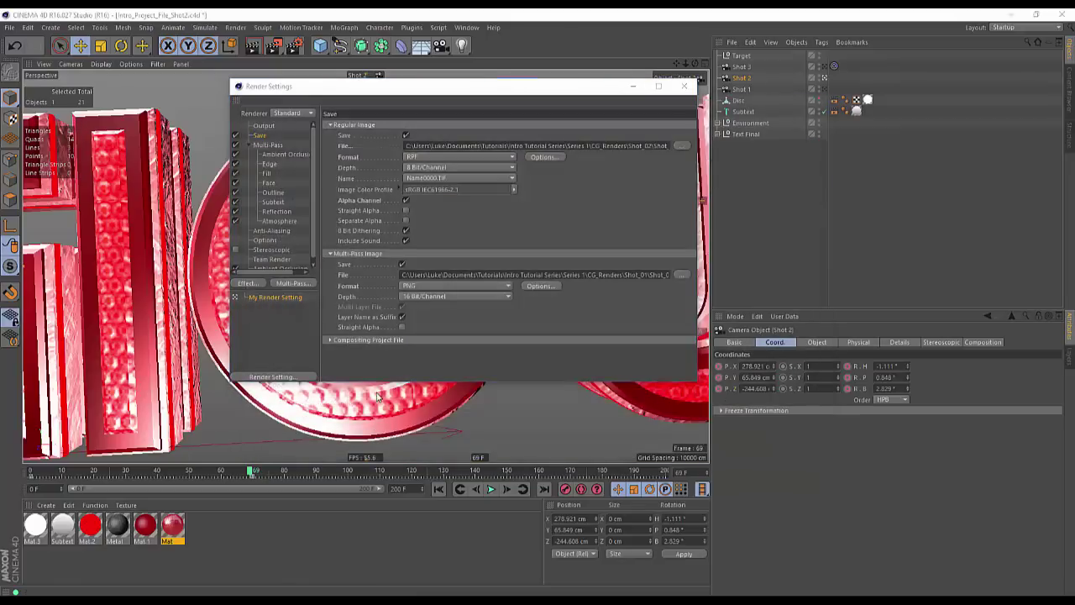
Set the regular image's file name to Shot_02_Intro inside the Shot_02 folder and check the end of its path
left_click(681, 275)
left_click(332, 407)
key("BackSpace")
type("2_Intro")
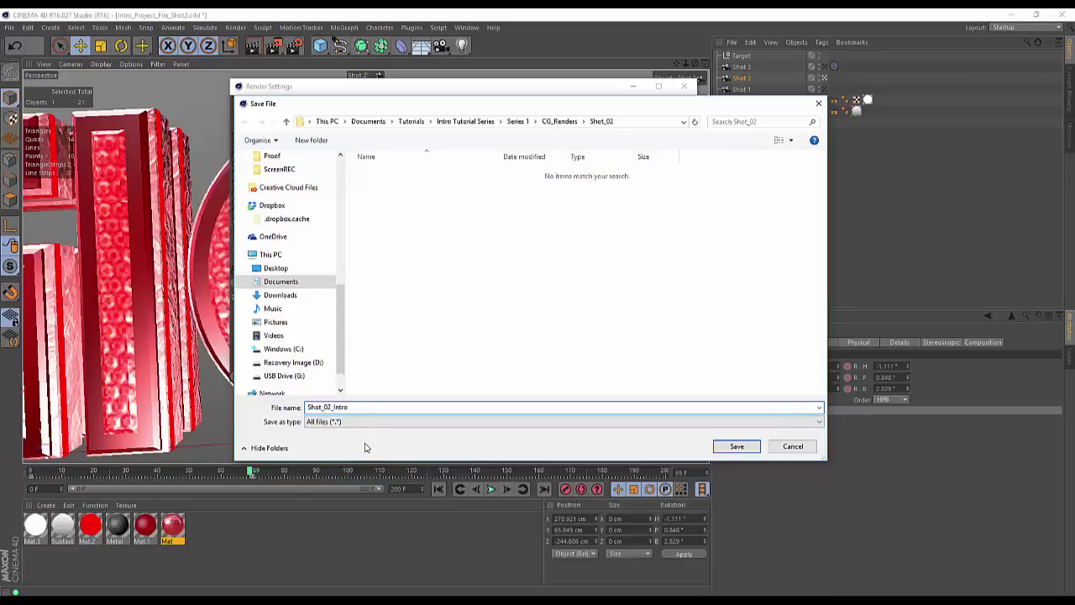
key("Return")
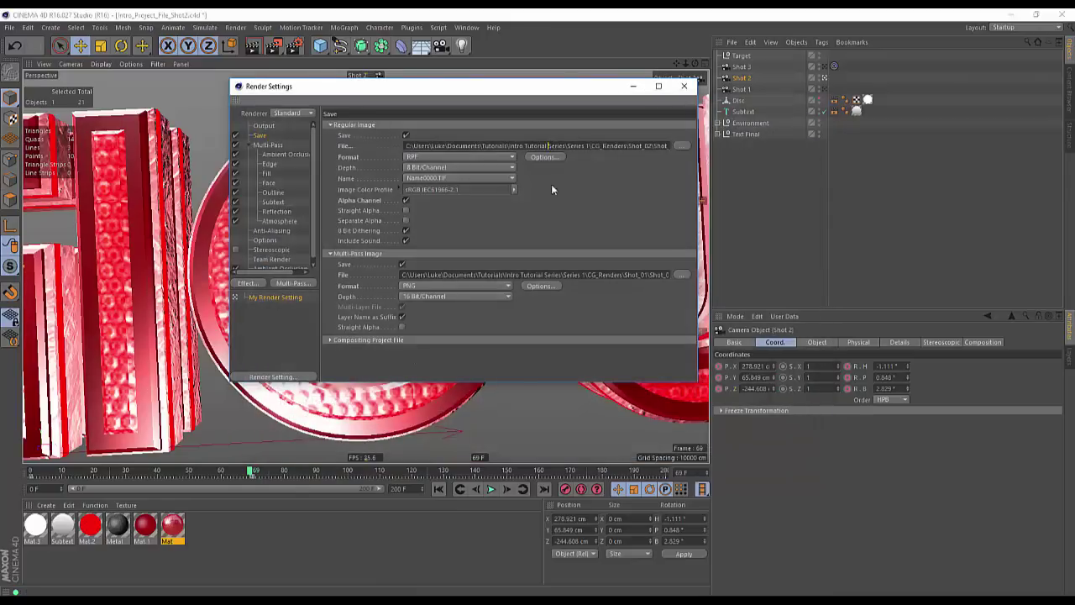
key("ctrl+a")
Save the multi-pass image path in the CG_Renders Shot_02 folder as Shot_02_Intro and check both save paths
left_click(681, 275)
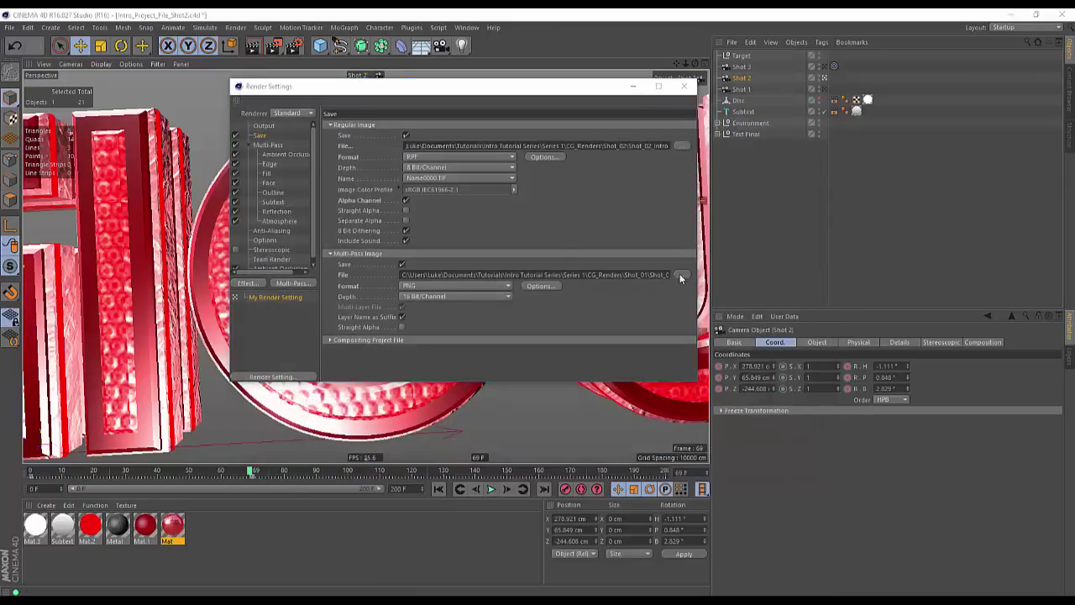
left_click(560, 121)
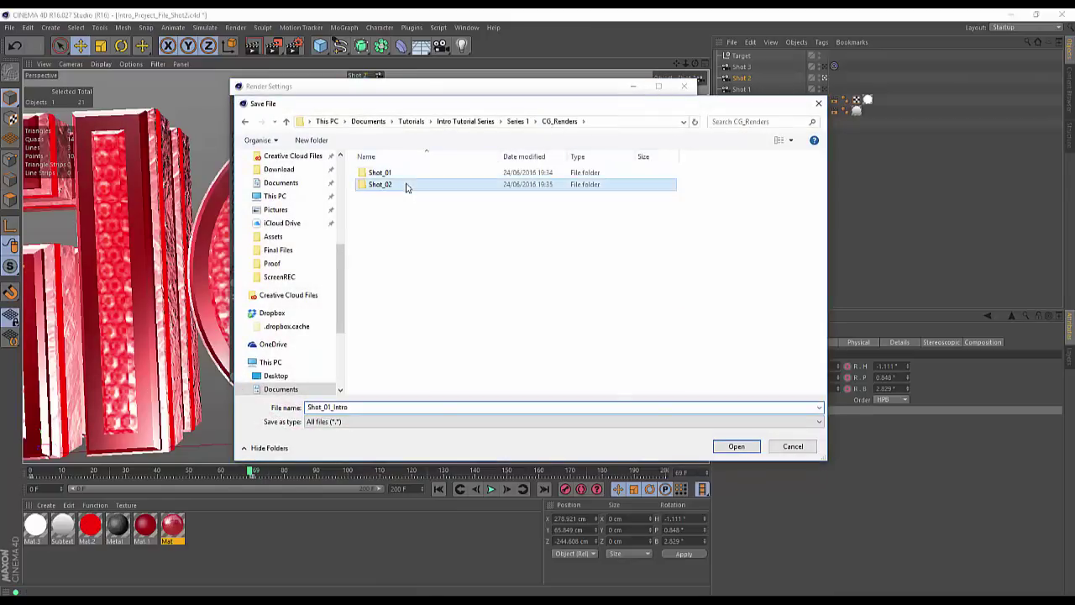
double_click(409, 185)
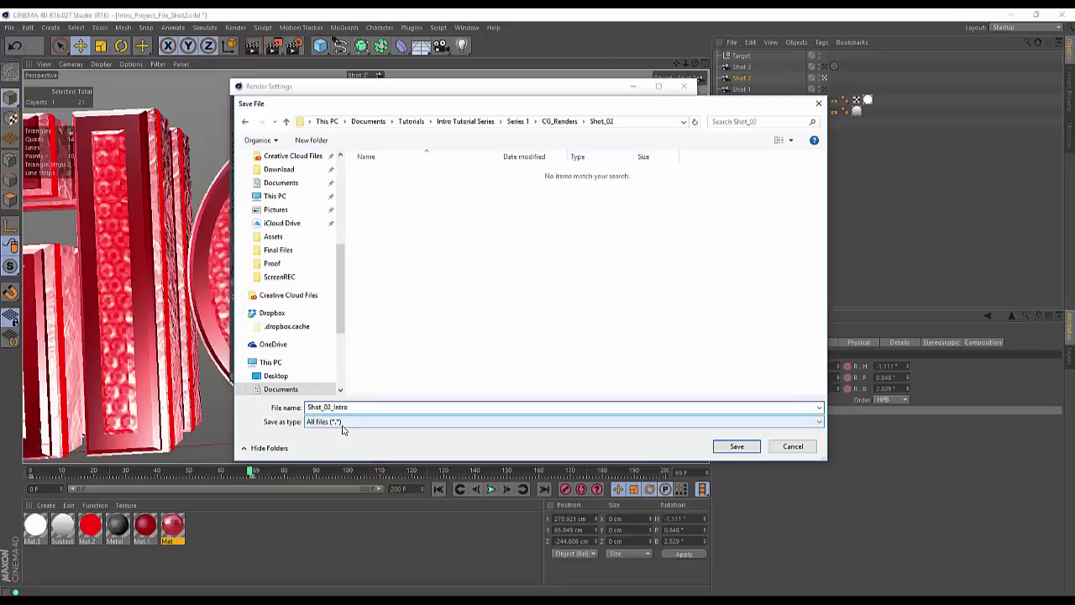
key("Return")
left_click_drag(446, 146, 670, 146)
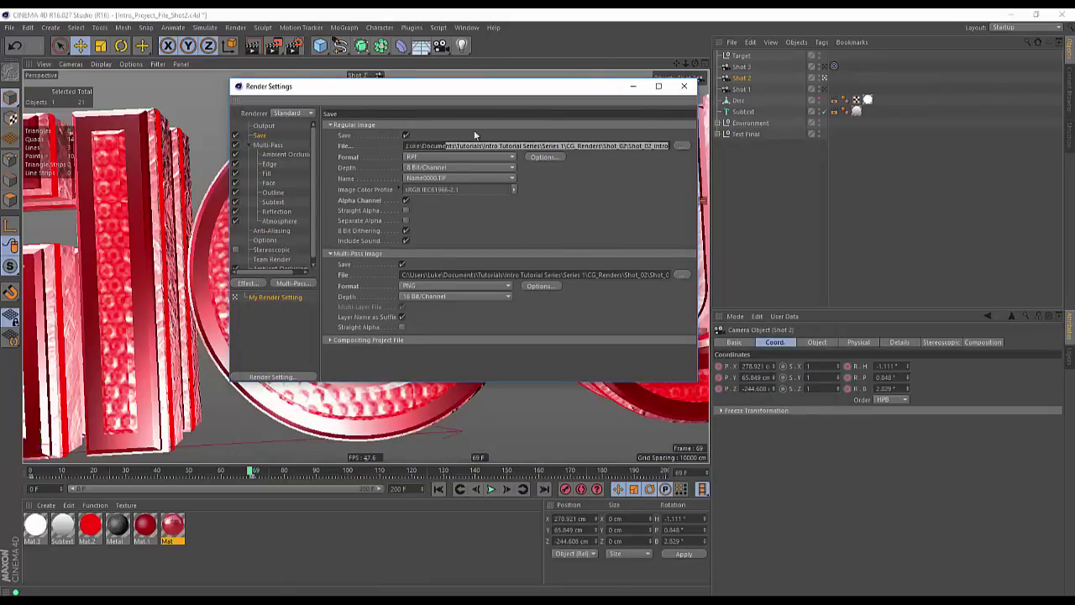
left_click(452, 248)
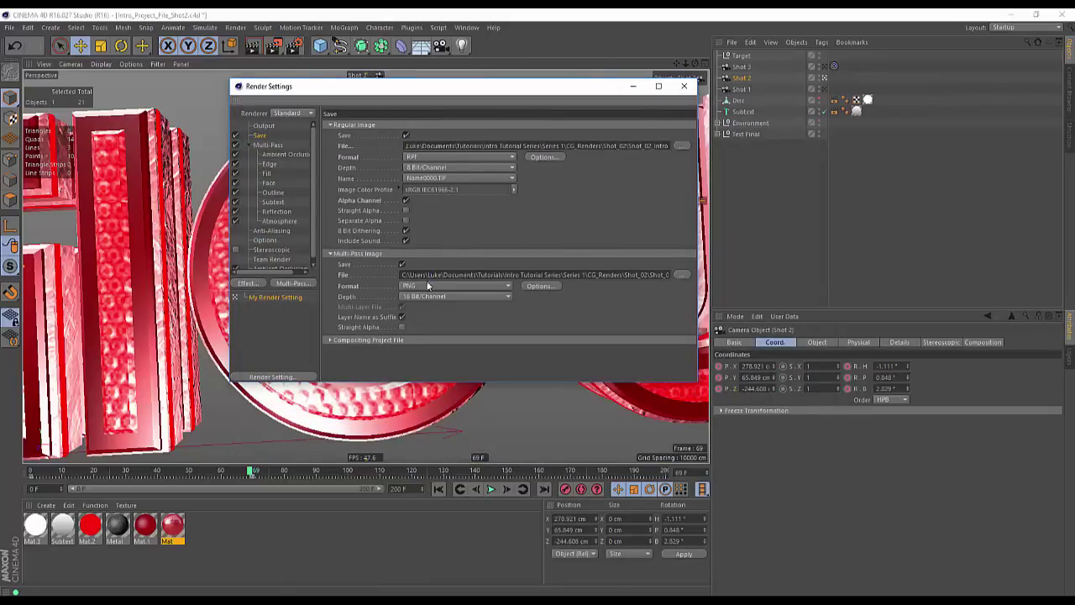
left_click_drag(427, 274, 636, 132)
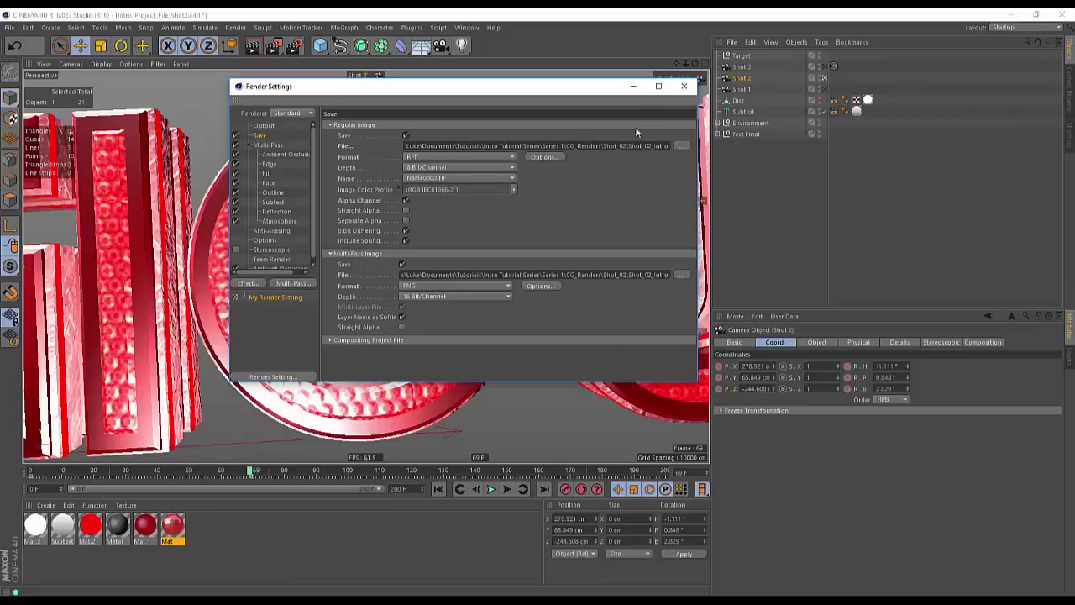
Close the render settings and move the timeline back to frame 1 in the Shot 2 camera view
left_click(684, 86)
left_click(30, 473)
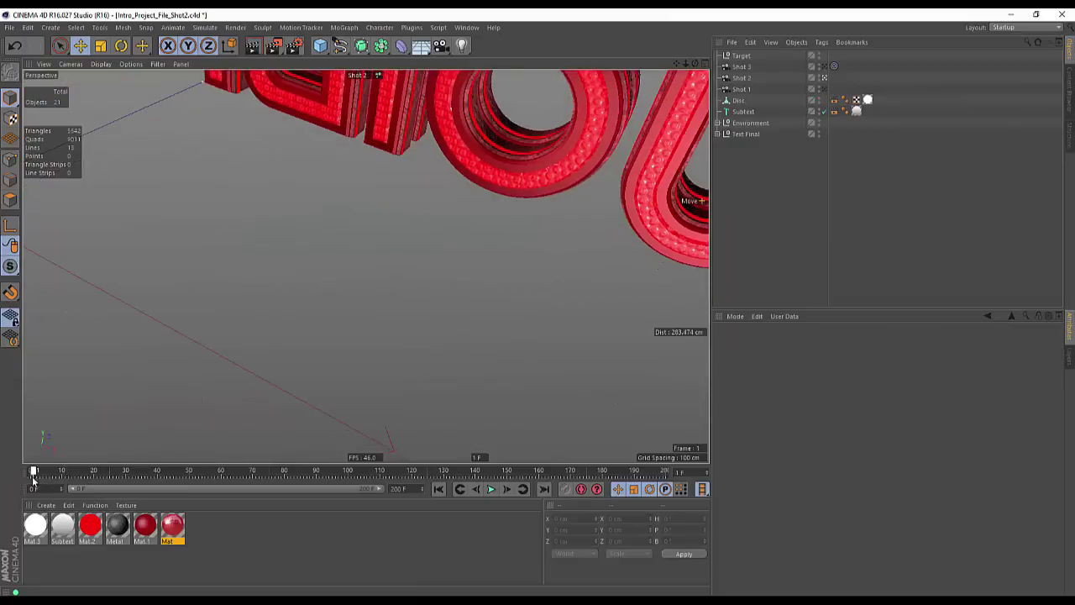